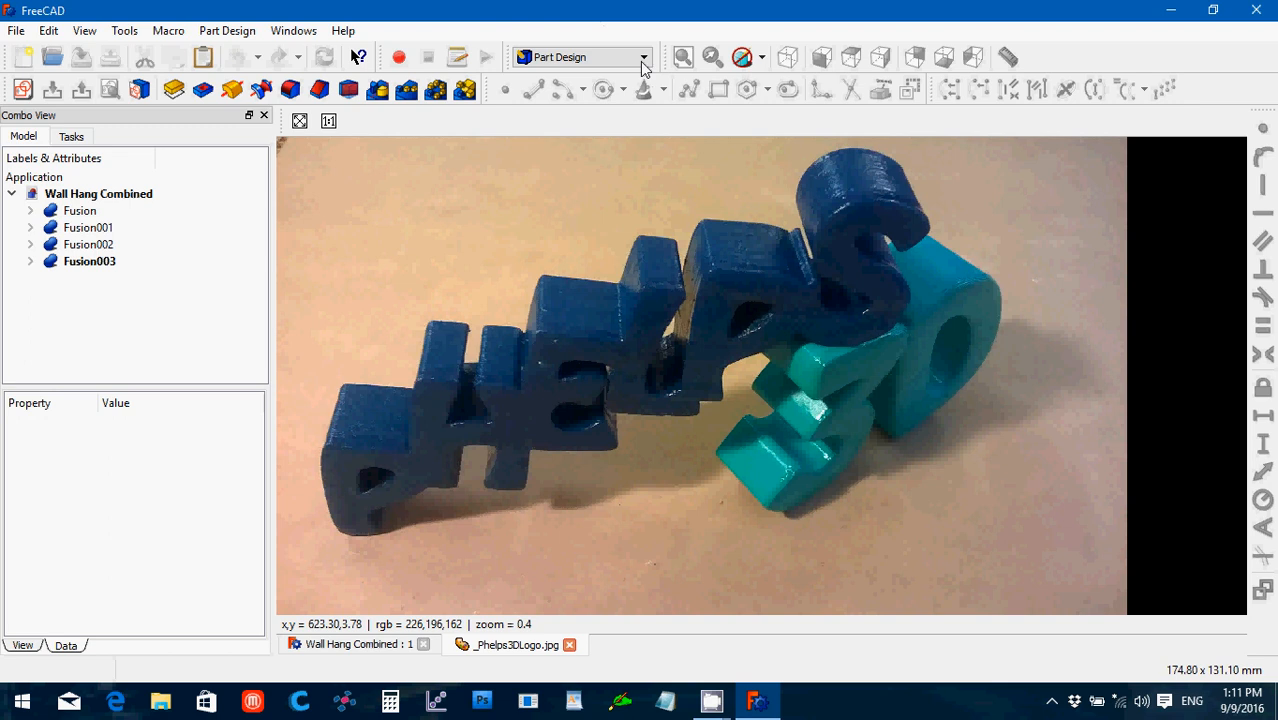
Step: Close the _Phelps3DLogo.jpg image so the Wall Hang Combined model is displayed
{"action": "left_click", "coordinate": [642, 62]}
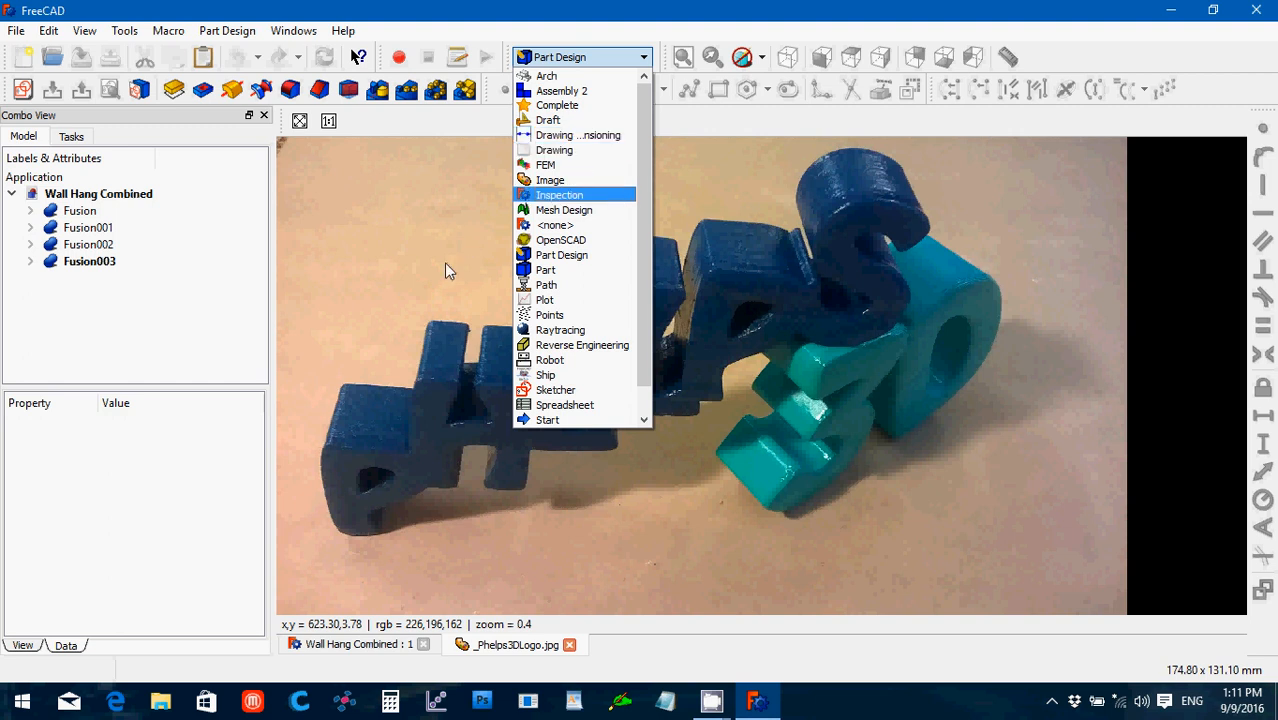
{"action": "left_click", "coordinate": [437, 412]}
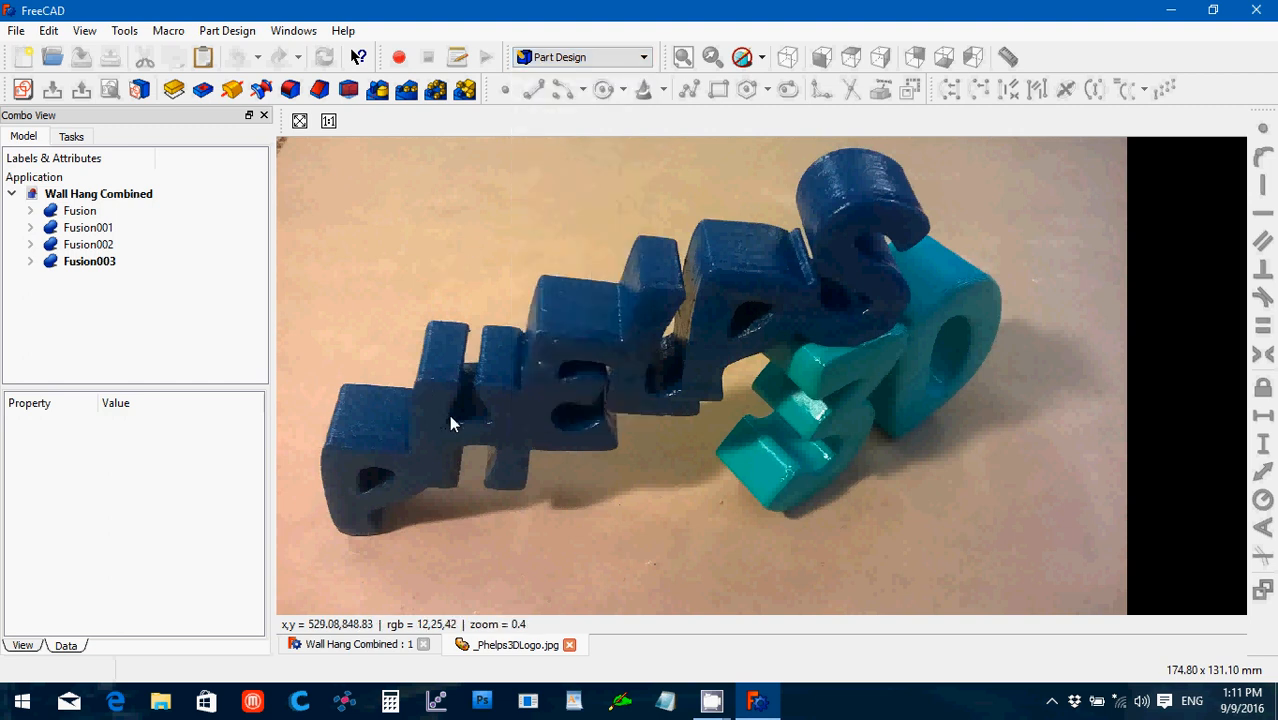
{"action": "left_click", "coordinate": [569, 645]}
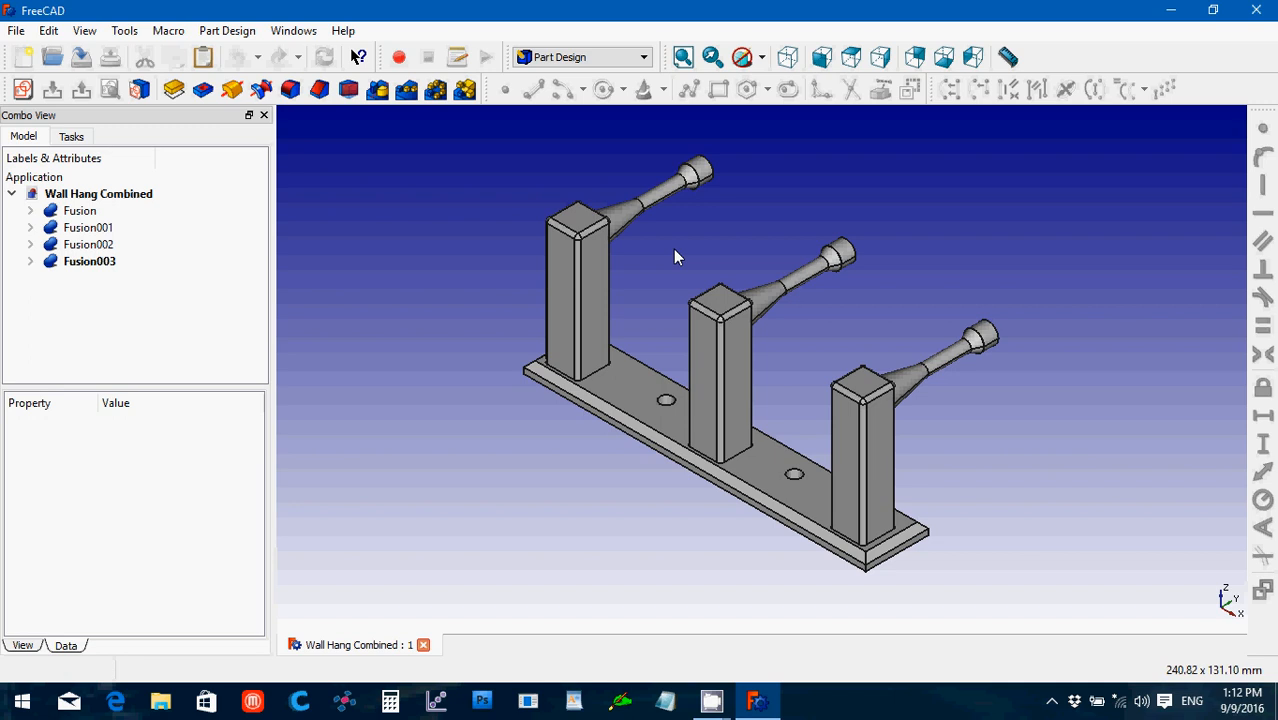
Step: Set the wall-hang model to the axonometric view and switch to the Drawing workbench
{"action": "middle_click_drag", "start_coordinate": [650, 285], "coordinate": [767, 274]}
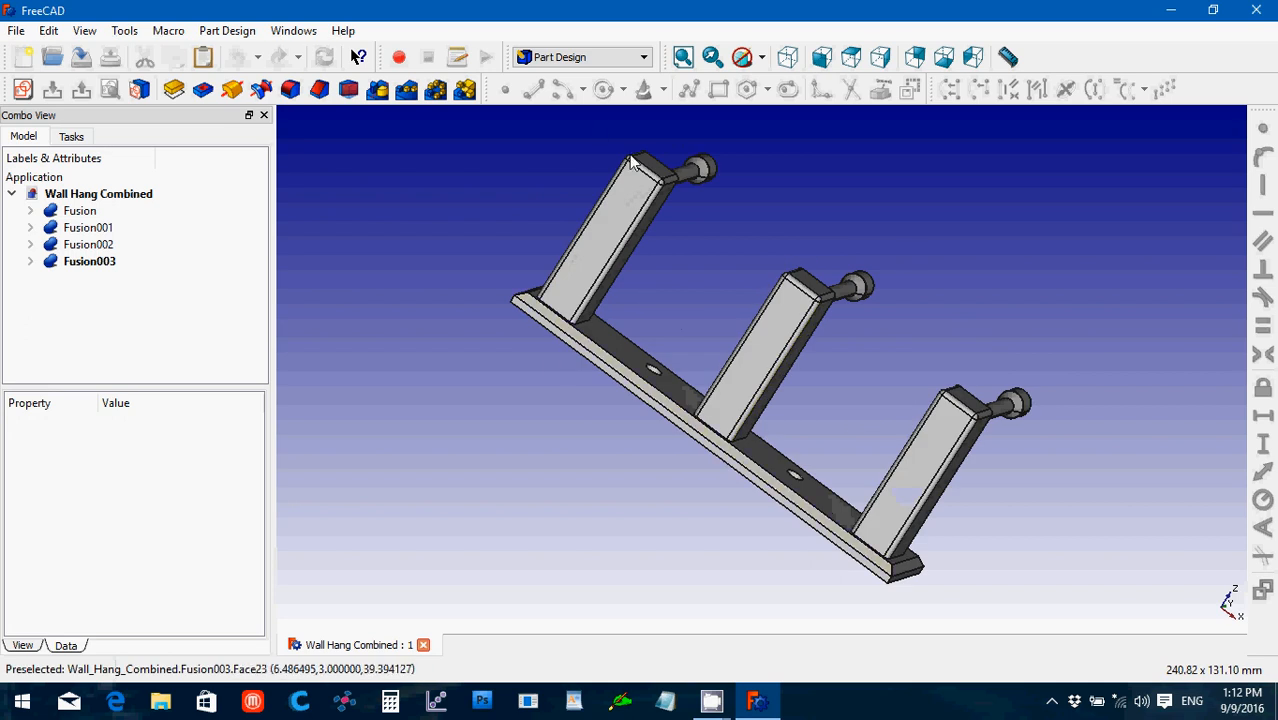
{"action": "middle_click_drag", "start_coordinate": [840, 500], "coordinate": [643, 282]}
{"action": "left_click", "coordinate": [787, 64]}
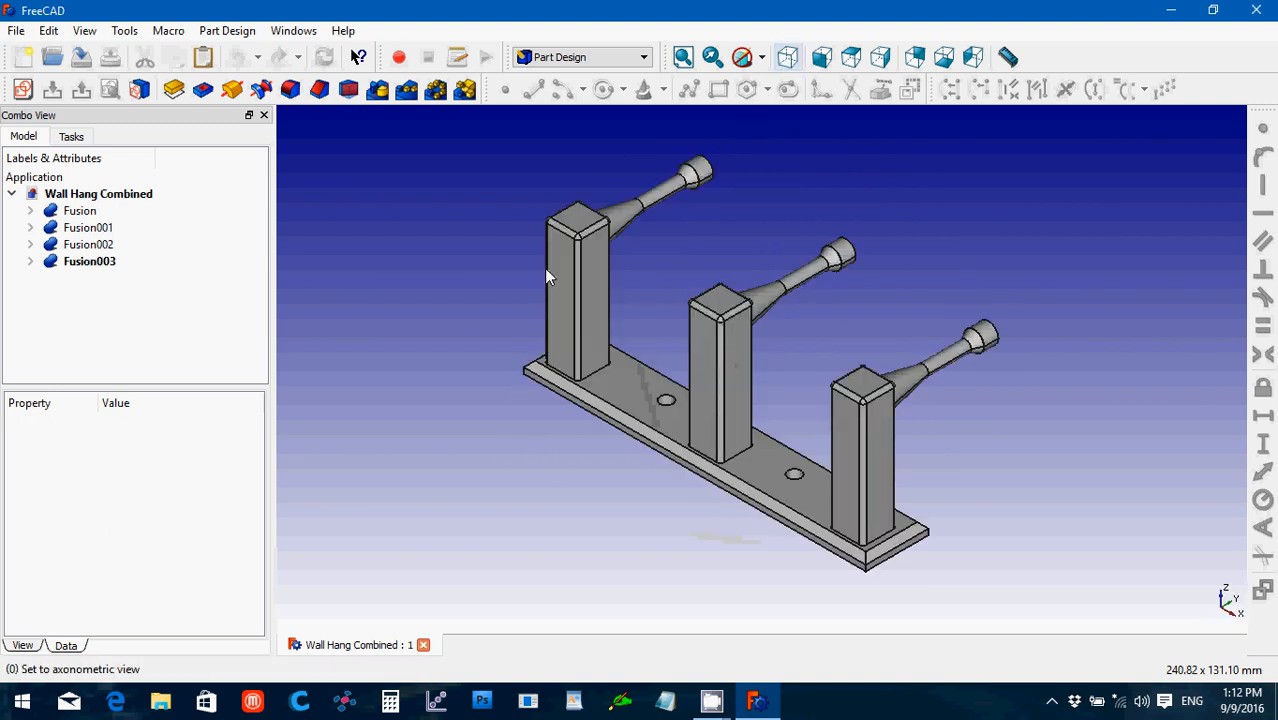
{"action": "left_click", "coordinate": [540, 58]}
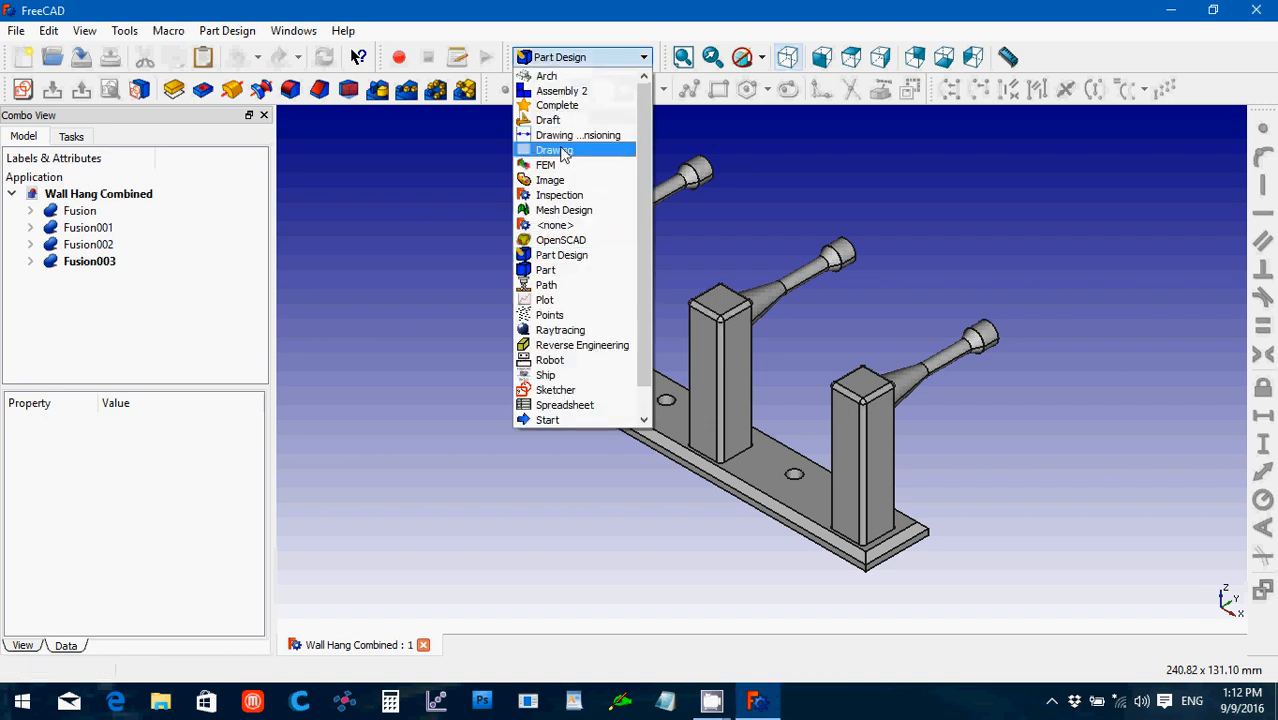
{"action": "left_click", "coordinate": [558, 150]}
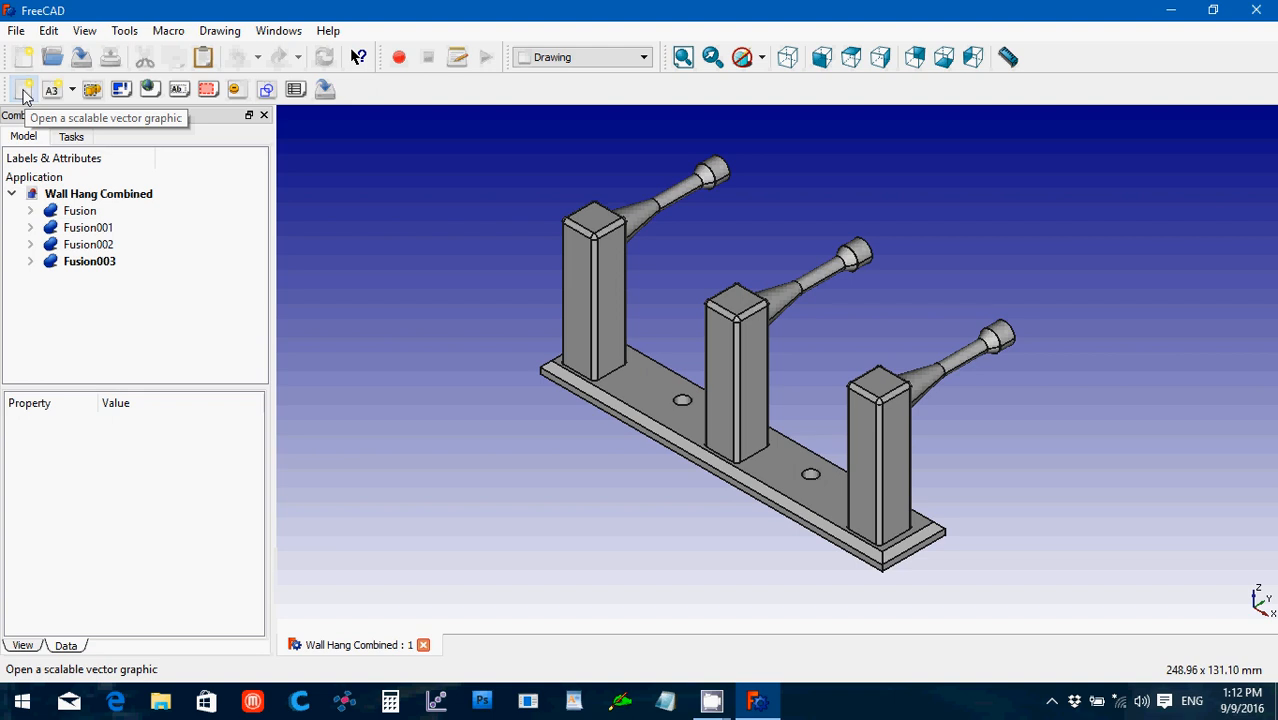
Step: Insert a new A3 Landscape drawing page into the Wall Hang Combined document
{"action": "left_click", "coordinate": [74, 89]}
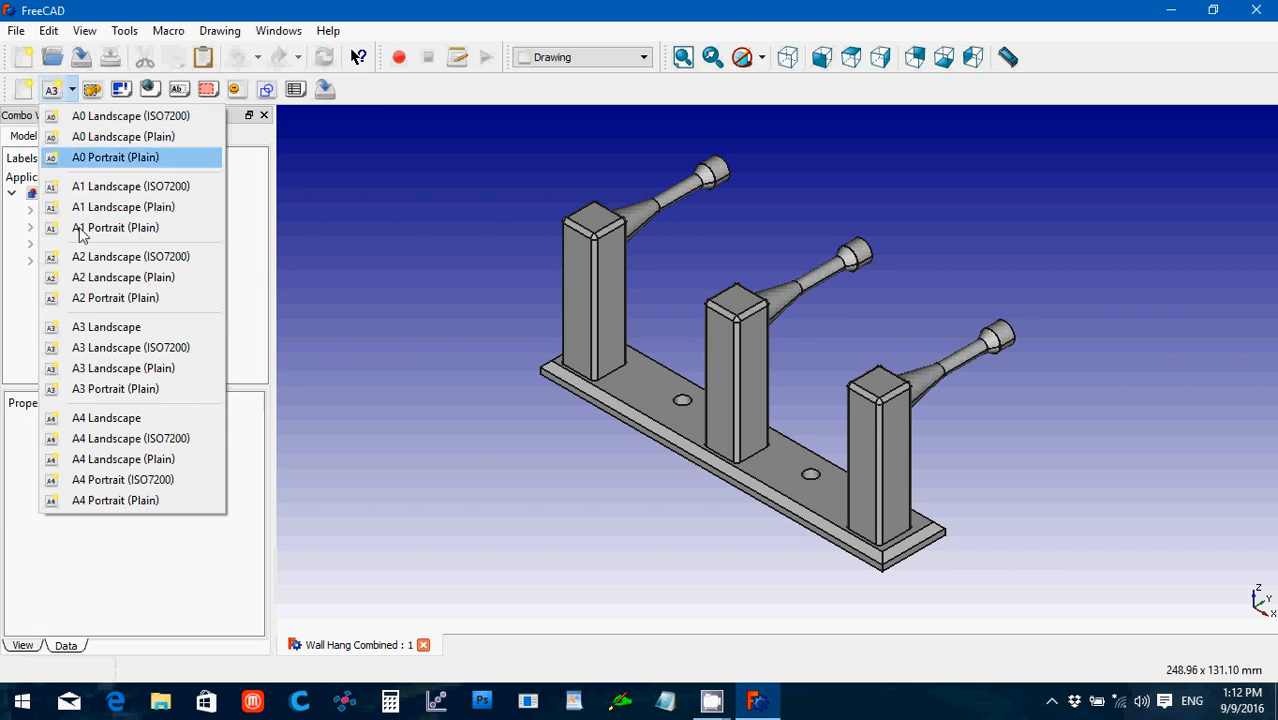
{"action": "left_click", "coordinate": [106, 327]}
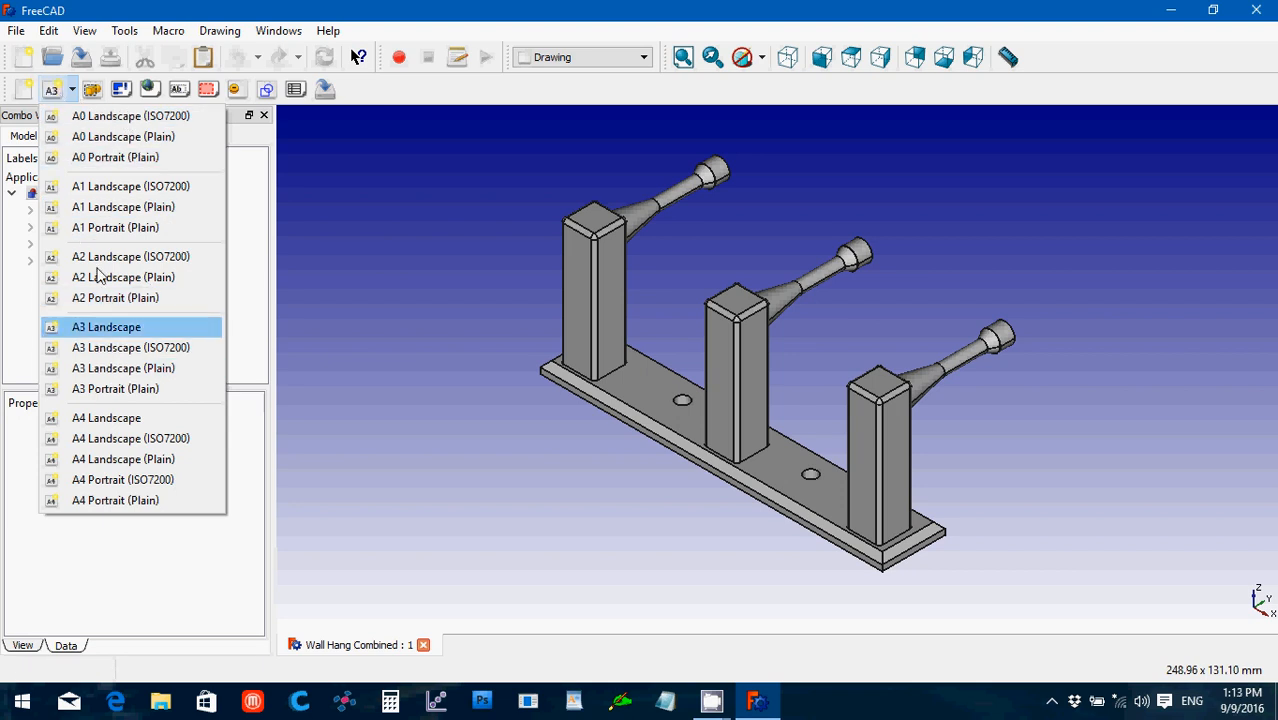
{"action": "left_click", "coordinate": [57, 93]}
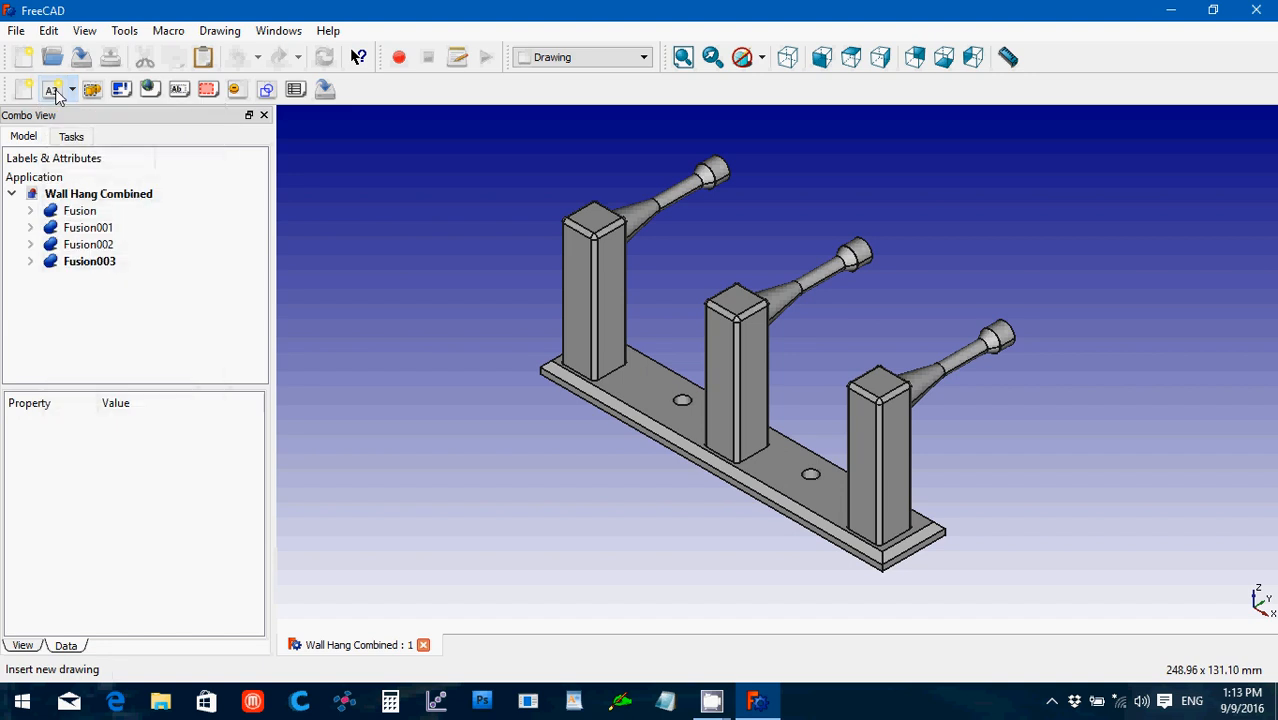
{"action": "left_click", "coordinate": [55, 91]}
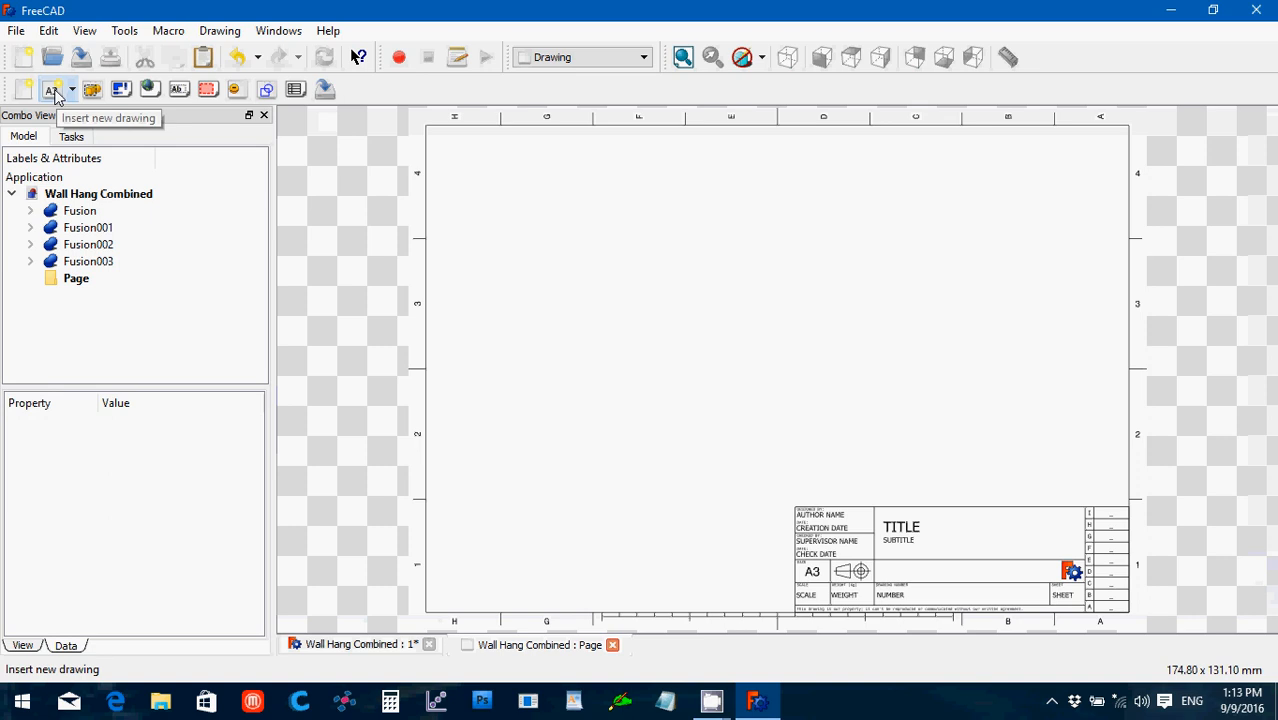
Step: Open the page's editable texts list and replace the AUTHOR NAME entry with the author's full name
{"action": "left_click", "coordinate": [75, 280]}
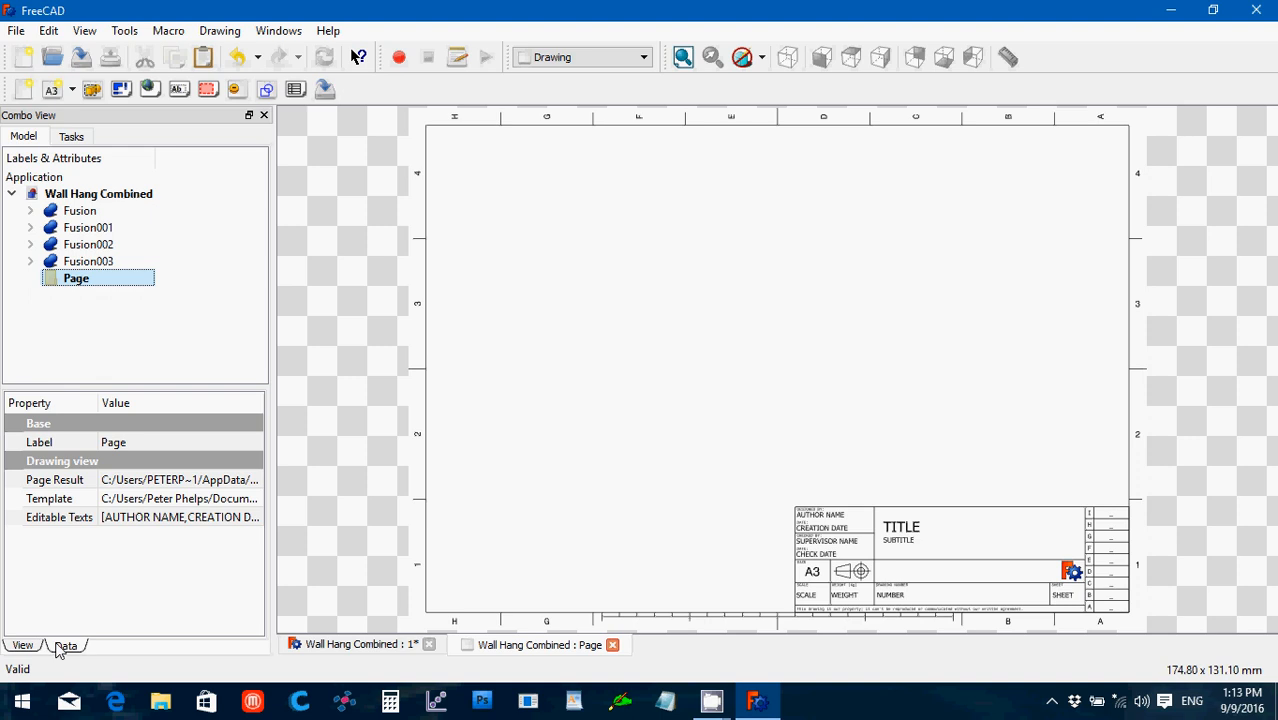
{"action": "left_click", "coordinate": [176, 527]}
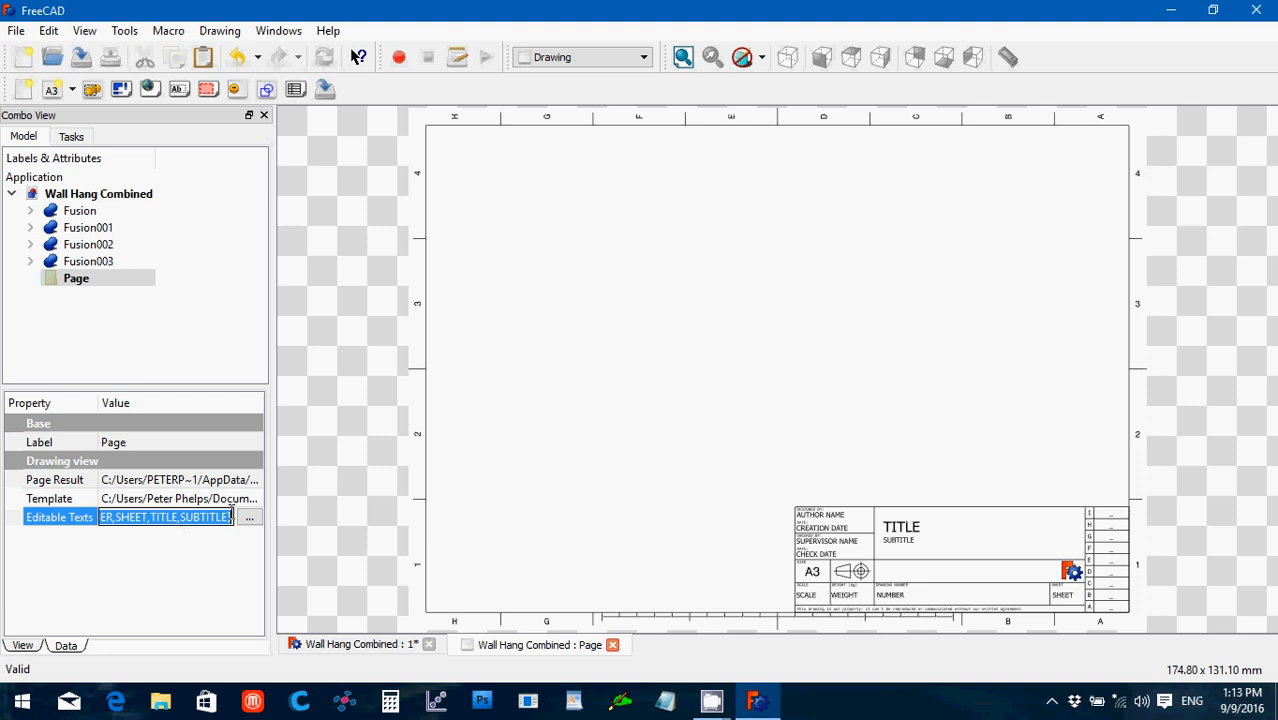
{"action": "left_click", "coordinate": [249, 519]}
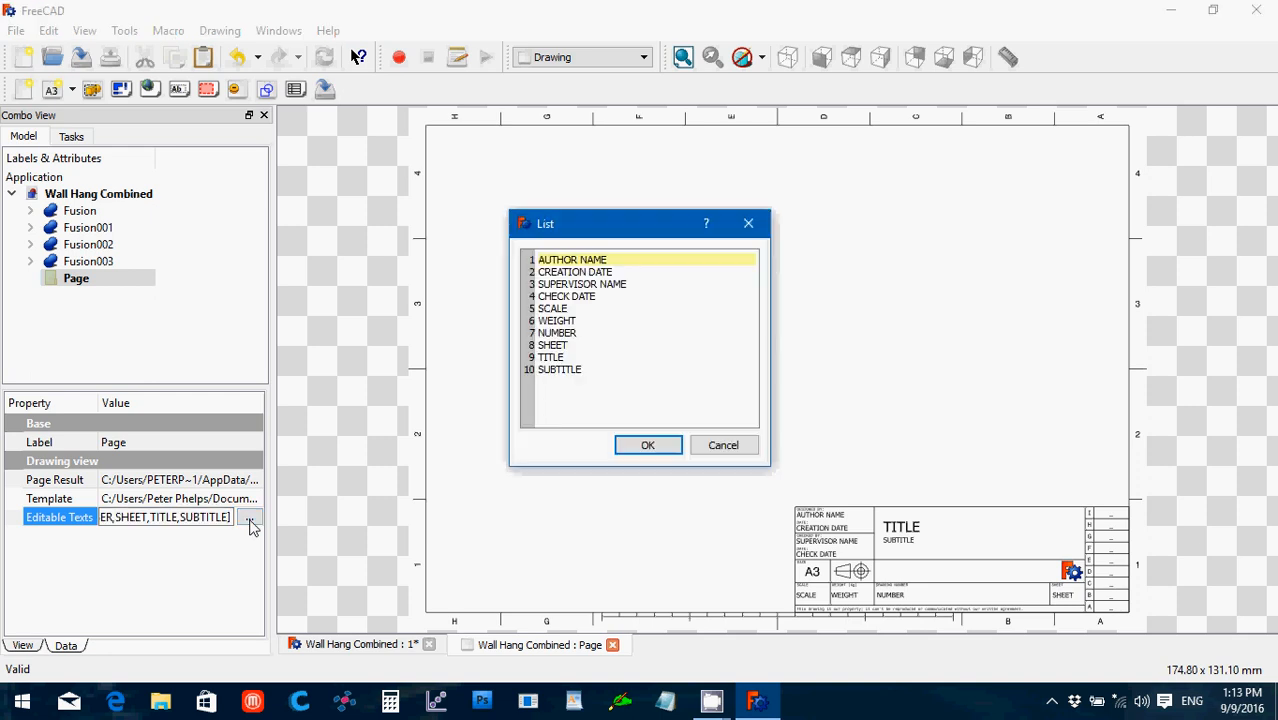
{"action": "left_click", "coordinate": [619, 261]}
{"action": "left_click_drag", "start_coordinate": [619, 261], "coordinate": [443, 258]}
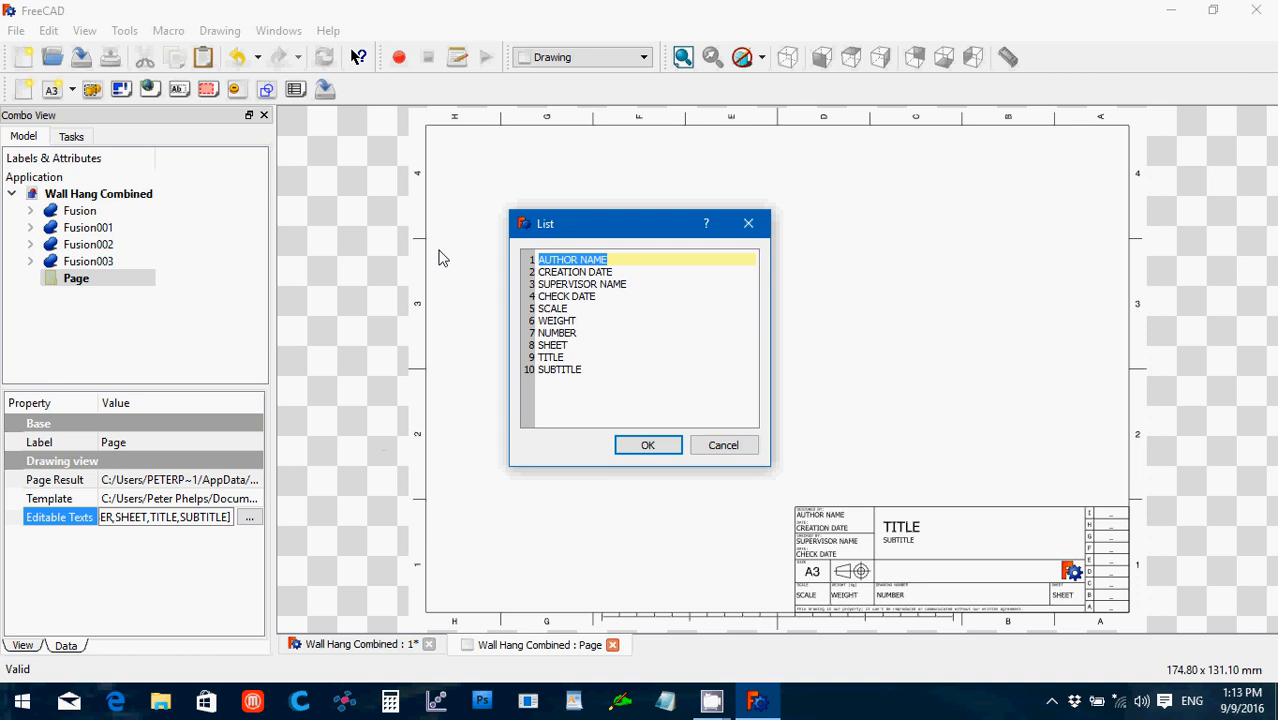
{"action": "type", "text": "Pe"}
{"action": "type", "text": "ter"}
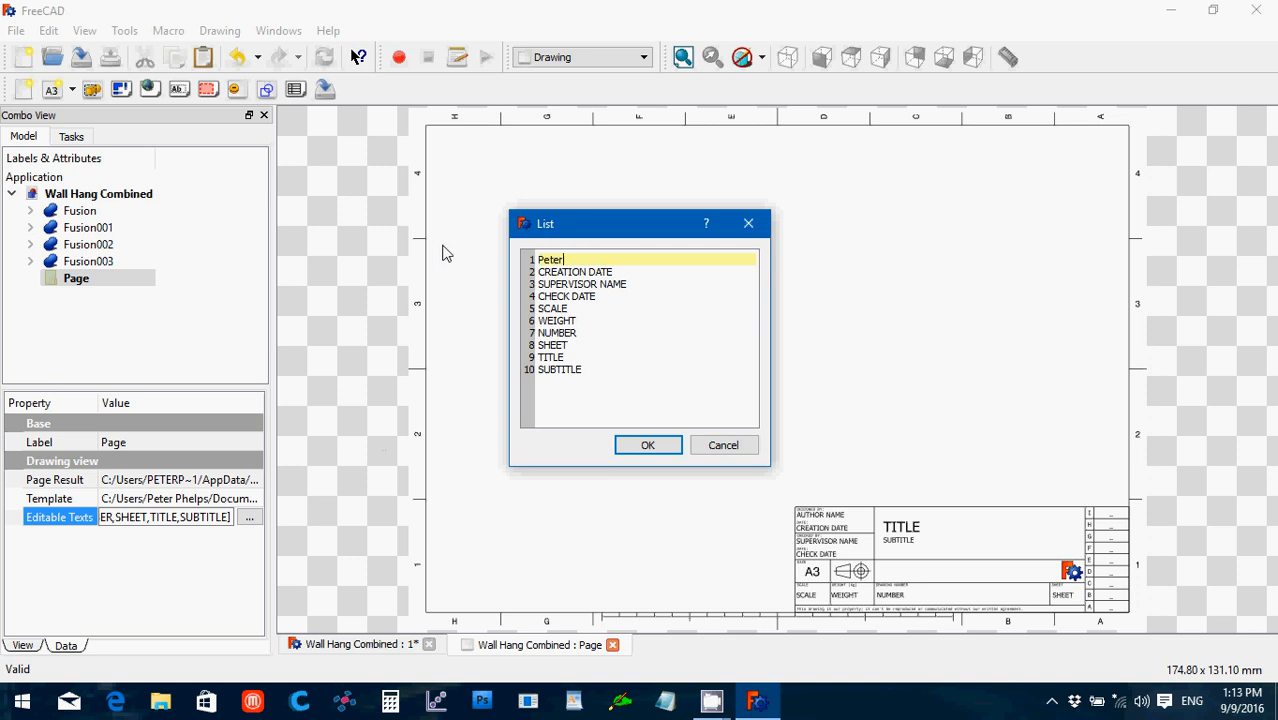
{"action": "type", "text": " Phelps"}
Step: Replace the CREATION DATE entry in the editable texts list with 9/9/2016
{"action": "left_click", "coordinate": [625, 271]}
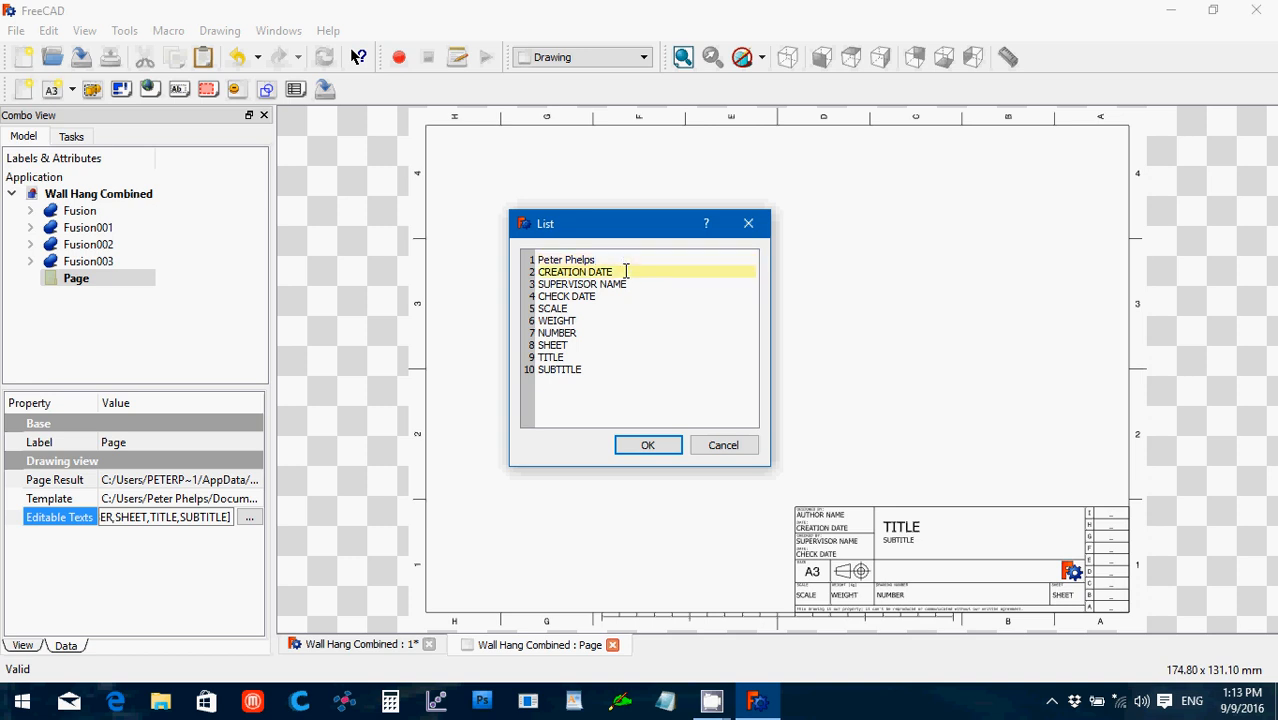
{"action": "left_click_drag", "start_coordinate": [625, 271], "coordinate": [537, 273]}
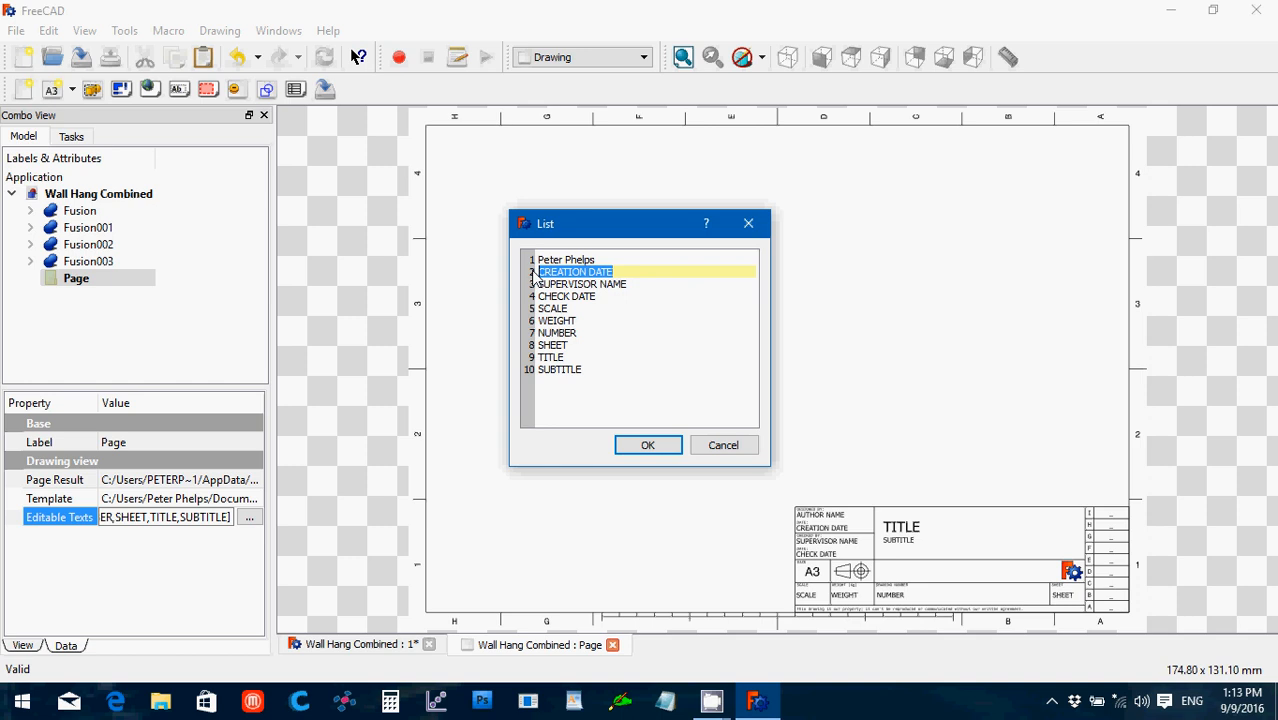
{"action": "type", "text": "9"}
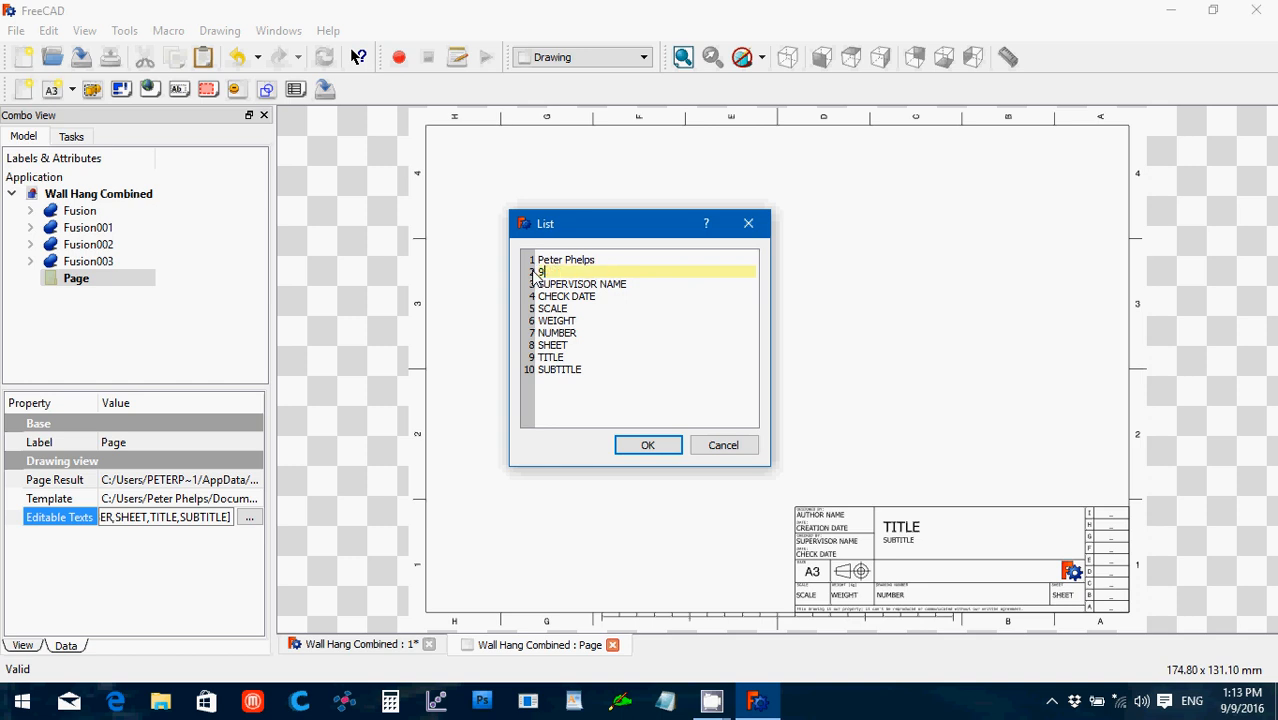
{"action": "type", "text": "/9/2016"}
Step: Replace the SUPERVISOR NAME entry with "The Big Boss" and the CHECK DATE entry with 9/10/2016
{"action": "left_click_drag", "start_coordinate": [645, 285], "coordinate": [522, 288]}
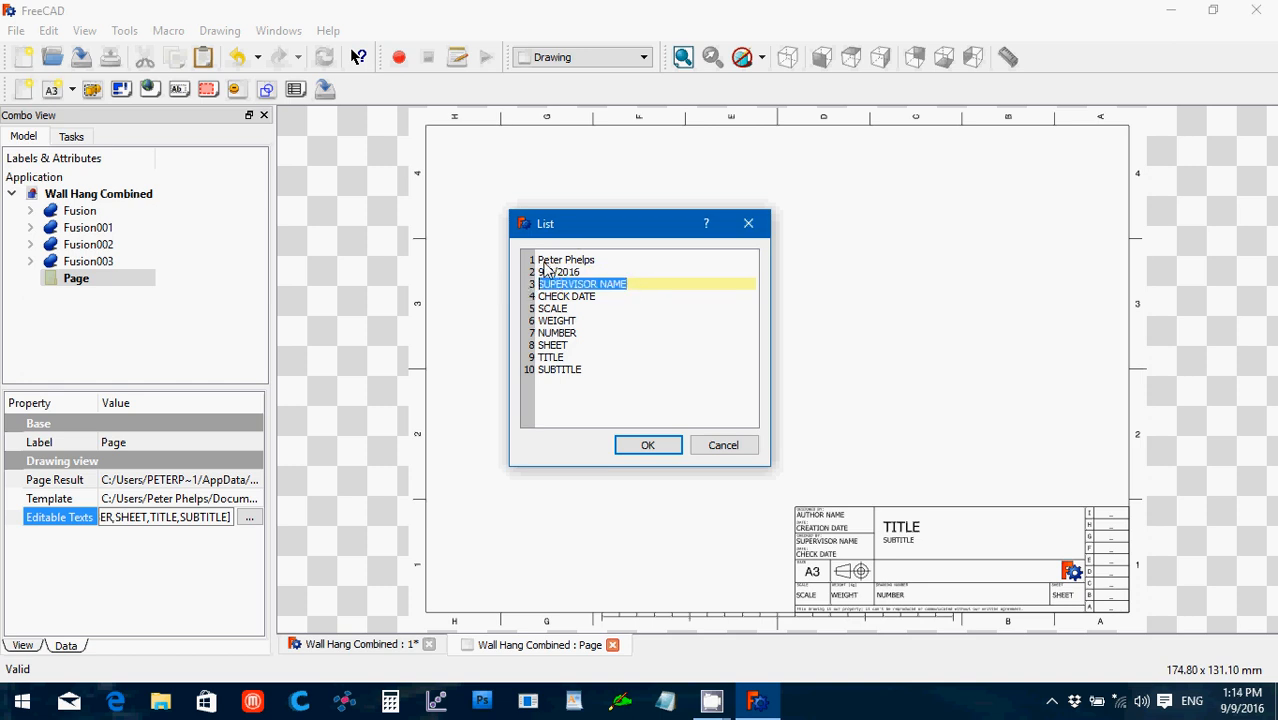
{"action": "type", "text": "The B"}
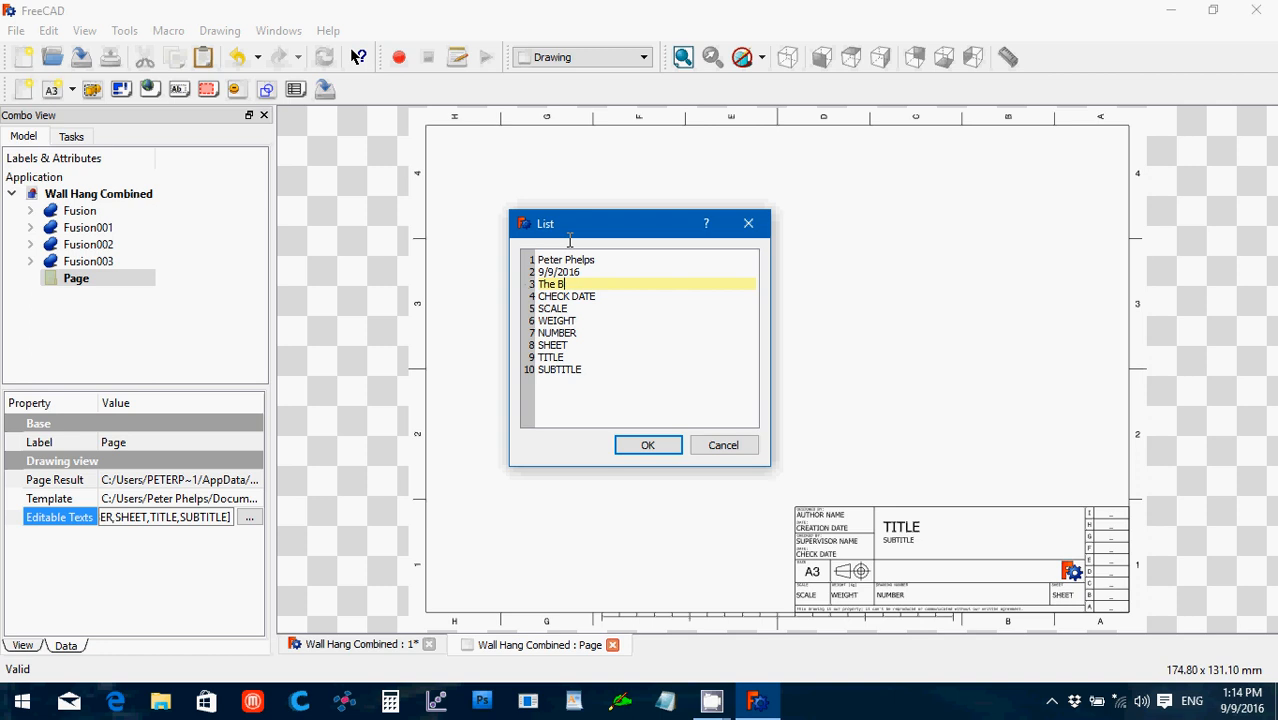
{"action": "type", "text": "ig Boss"}
{"action": "left_click_drag", "start_coordinate": [600, 296], "coordinate": [500, 300]}
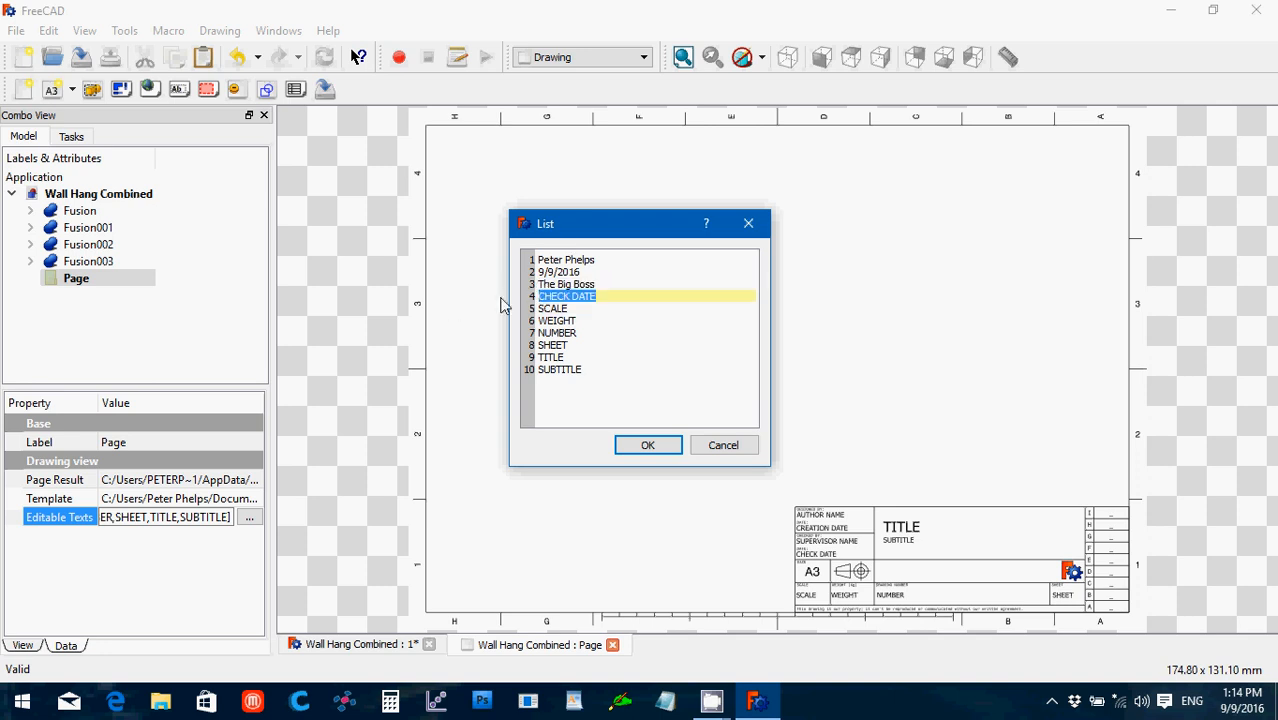
{"action": "type", "text": "9/10/2016"}
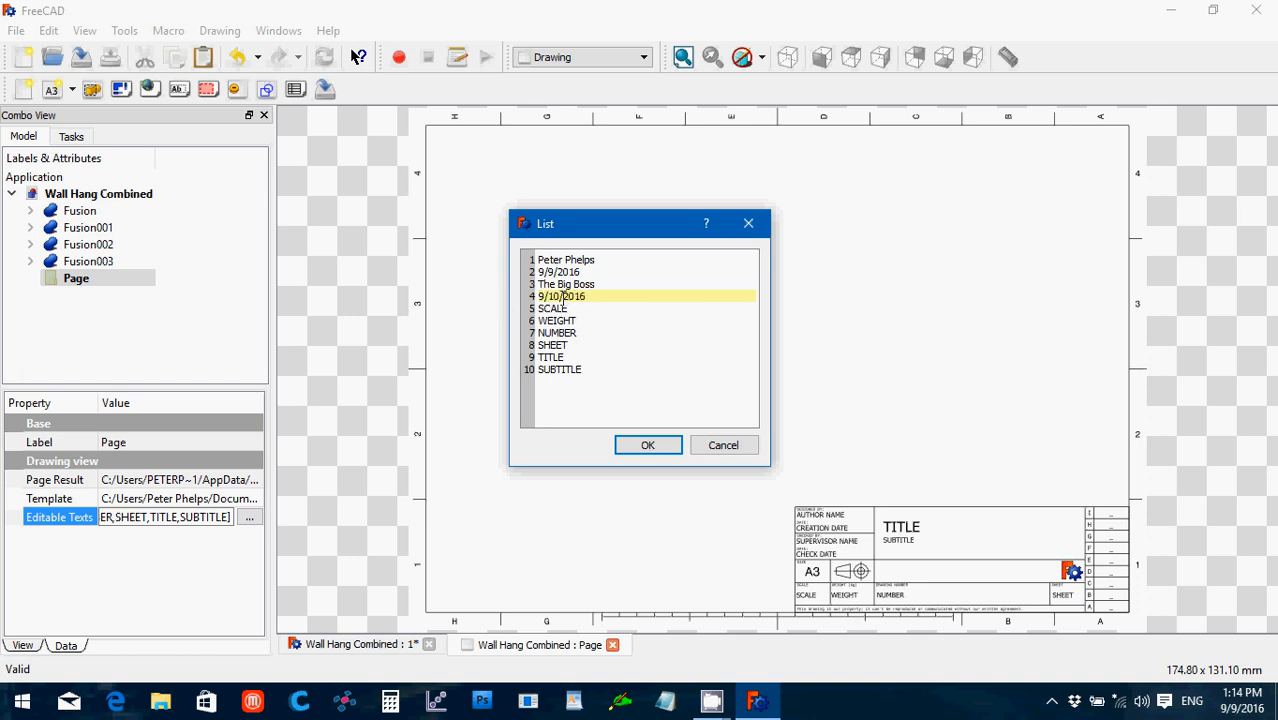
Step: Replace the SCALE entry with 2.0 and the WEIGHT entry with N/A
{"action": "left_click_drag", "start_coordinate": [568, 308], "coordinate": [540, 308]}
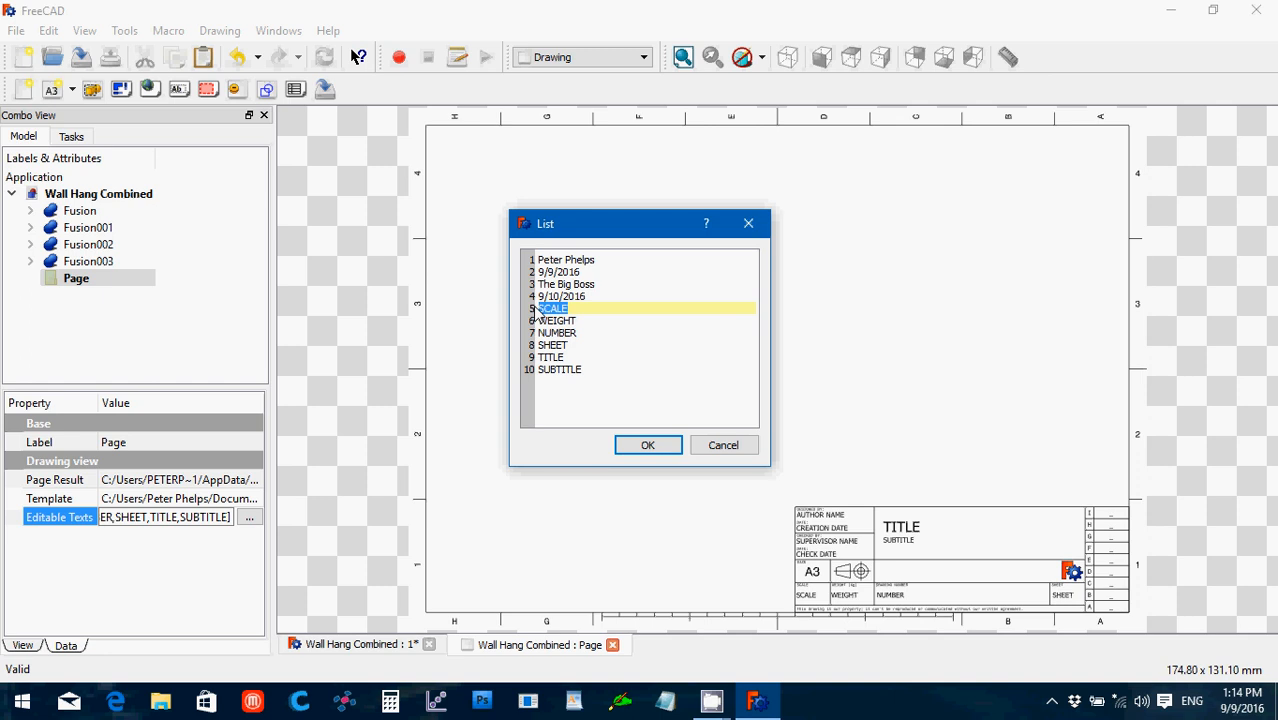
{"action": "type", "text": "20"}
{"action": "key", "text": "BackSpace"}
{"action": "type", "text": ".0"}
{"action": "double_click", "coordinate": [545, 320]}
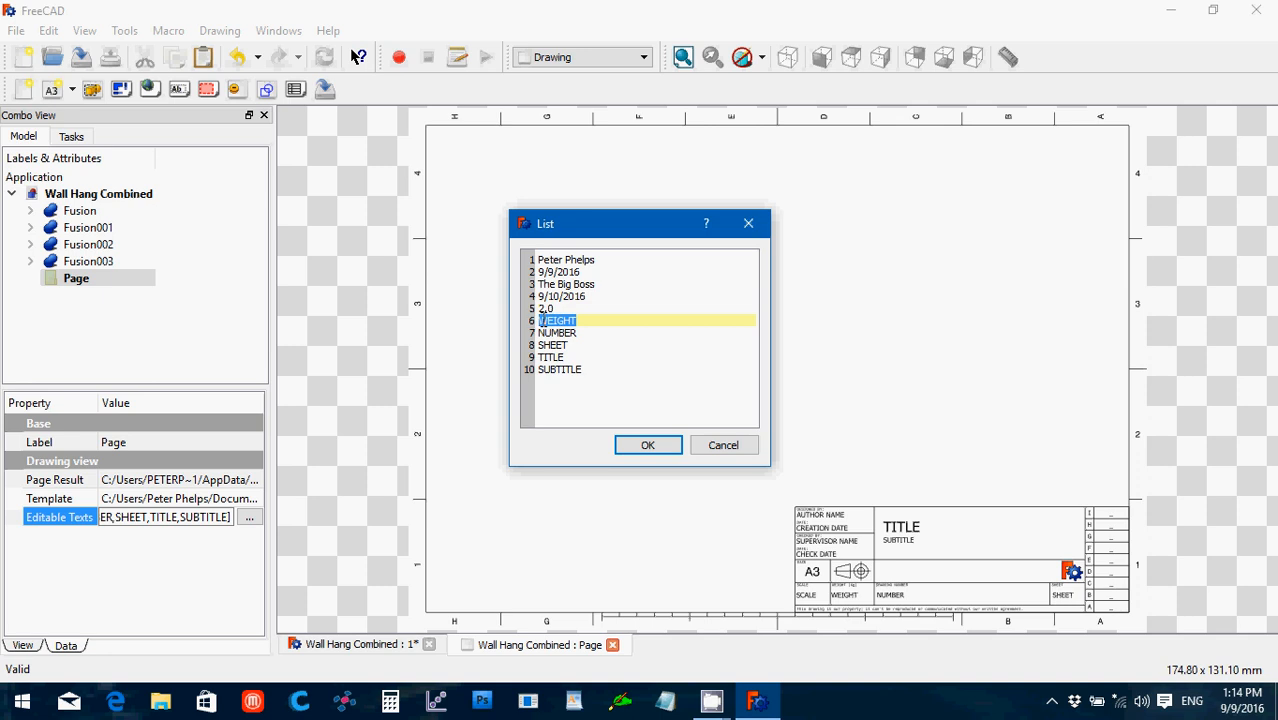
{"action": "type", "text": "N/A"}
Step: Replace the NUMBER entry with "Version 3.0" and the SHEET entry with 1
{"action": "left_click_drag", "start_coordinate": [578, 334], "coordinate": [533, 334]}
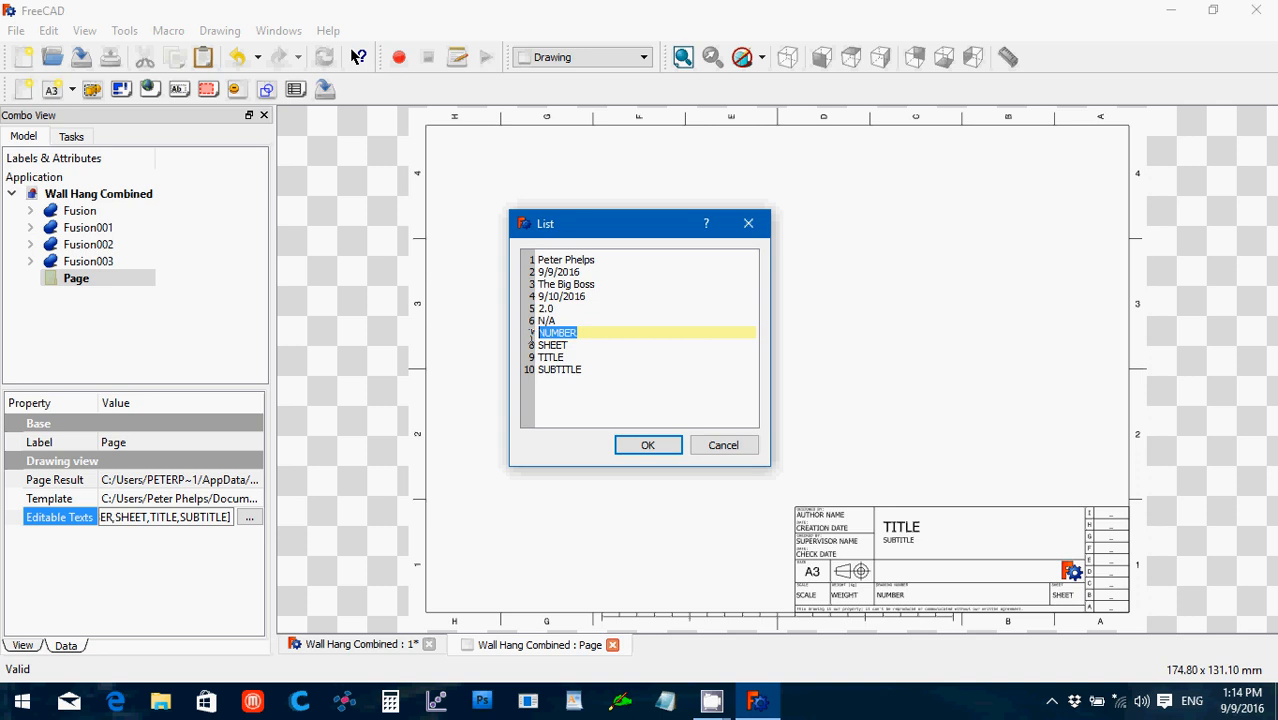
{"action": "type", "text": "Versi"}
{"action": "type", "text": "r"}
{"action": "type", "text": "n 3."}
{"action": "type", "text": "0"}
{"action": "left_click_drag", "start_coordinate": [567, 345], "coordinate": [539, 346]}
{"action": "type", "text": "1"}
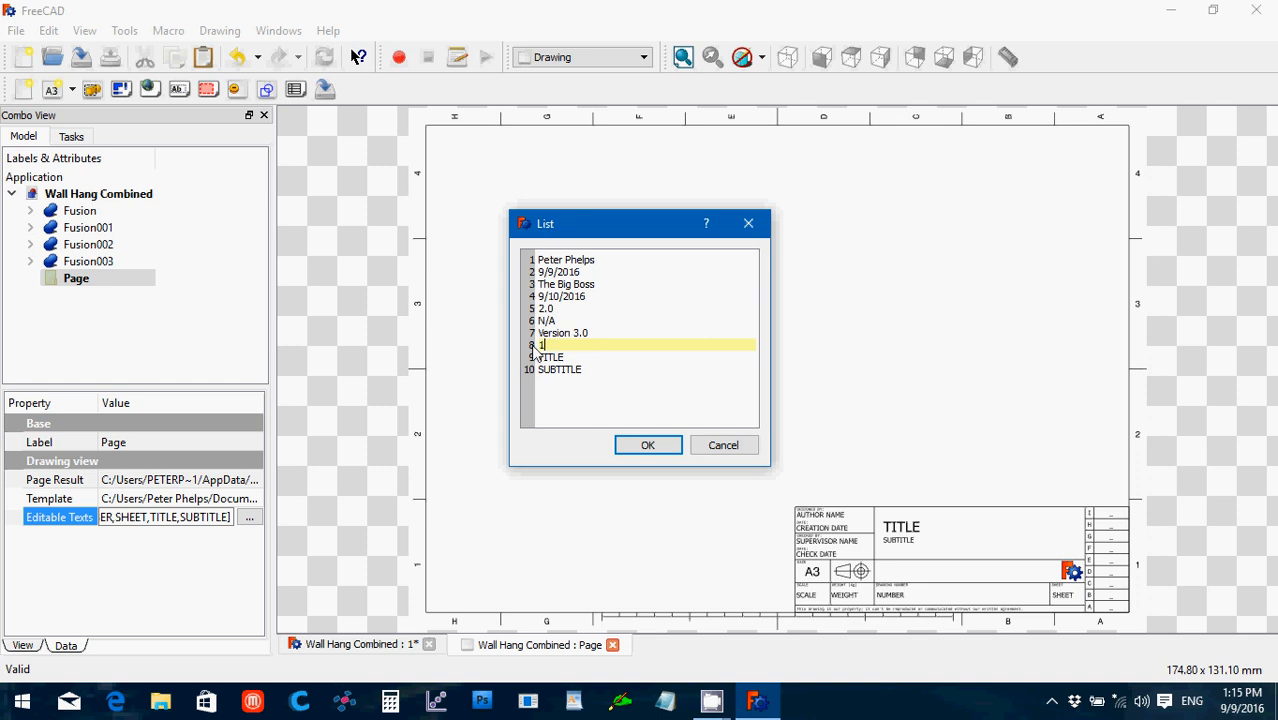
Step: Set the title to "Wall Hang Fake Antennea" and the subtitle to "Drawing Tutial", and apply the texts to the page
{"action": "left_click_drag", "start_coordinate": [566, 357], "coordinate": [539, 357]}
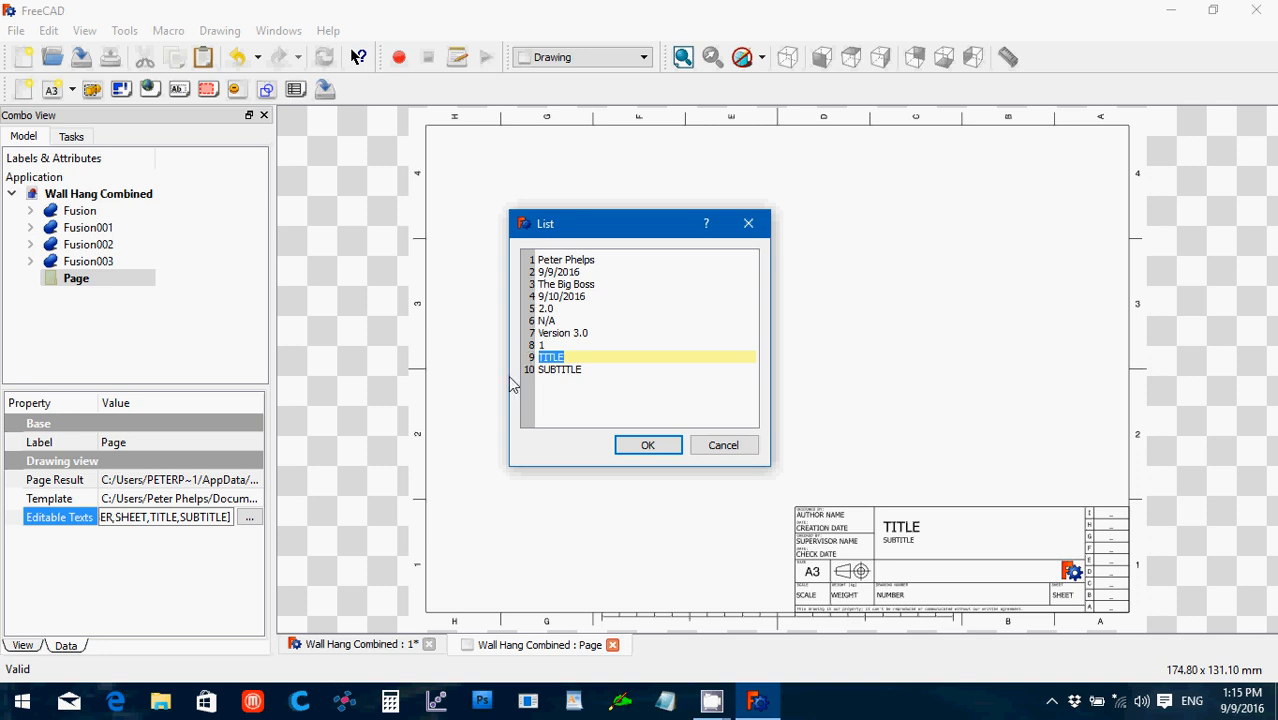
{"action": "type", "text": "Wall Hang"}
{"action": "type", "text": "Fake Antennea"}
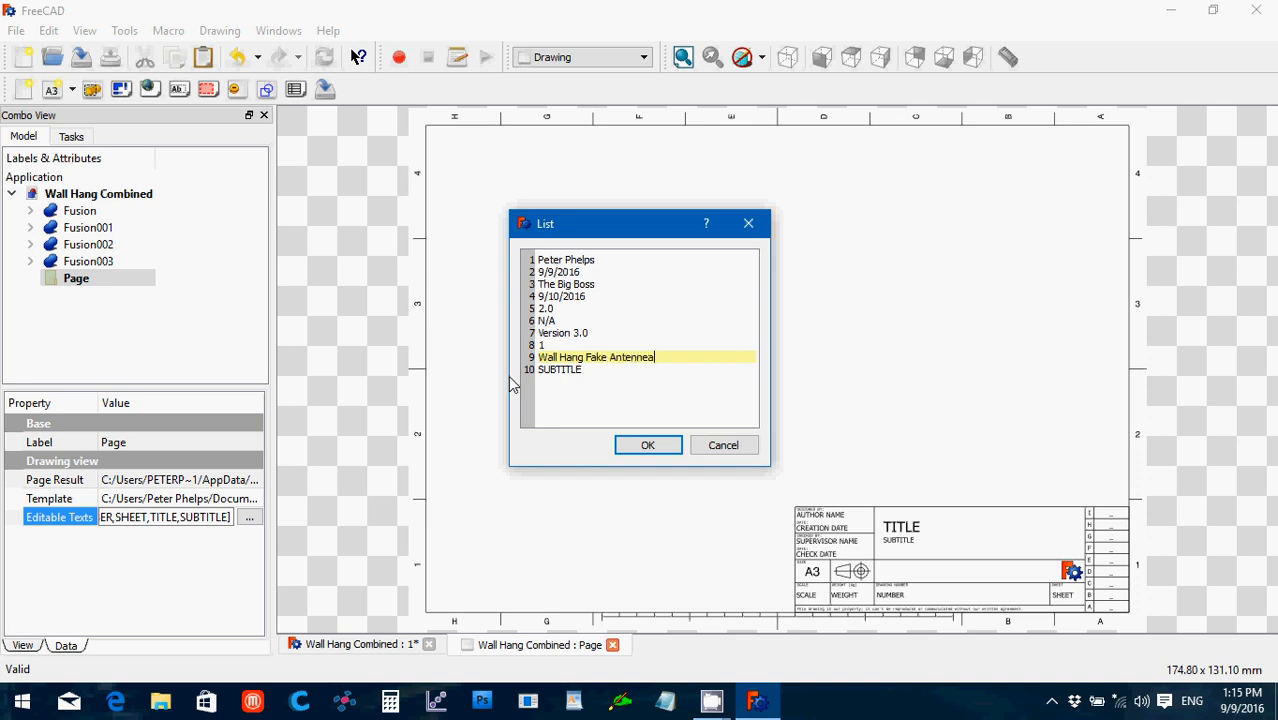
{"action": "left_click_drag", "start_coordinate": [581, 370], "coordinate": [533, 378]}
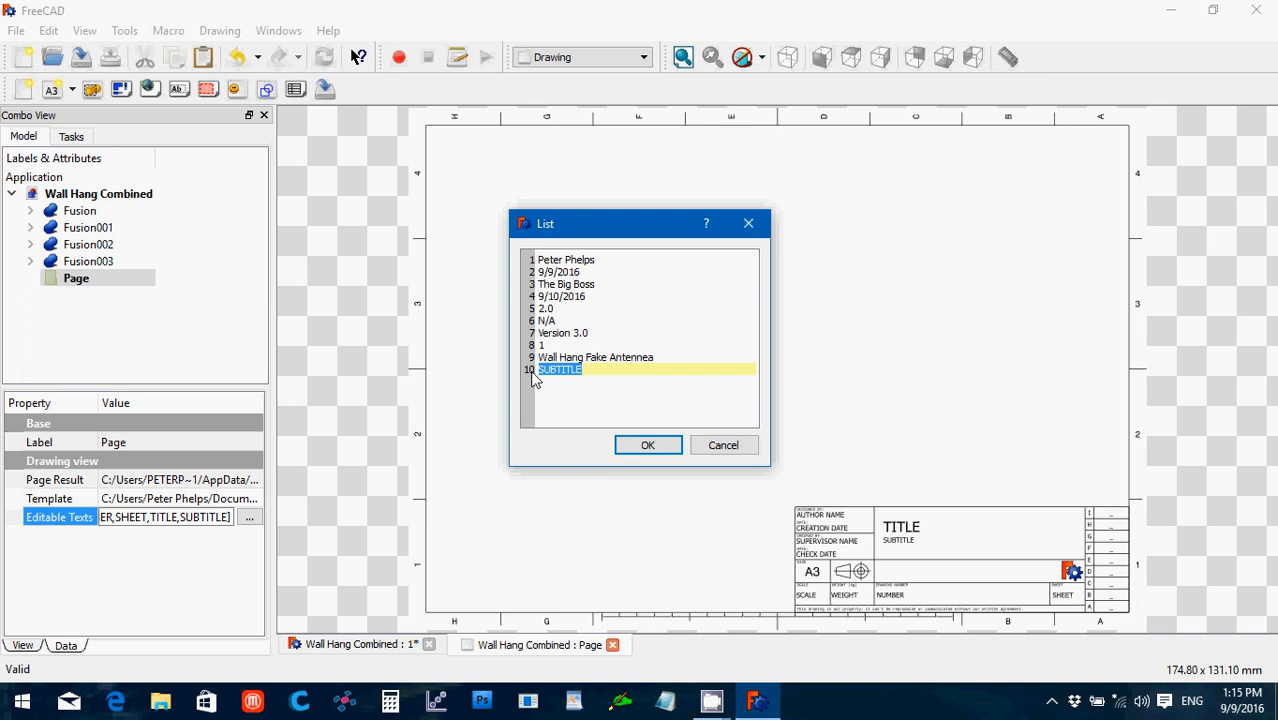
{"action": "type", "text": "Drawing Tutial"}
{"action": "left_click", "coordinate": [632, 448]}
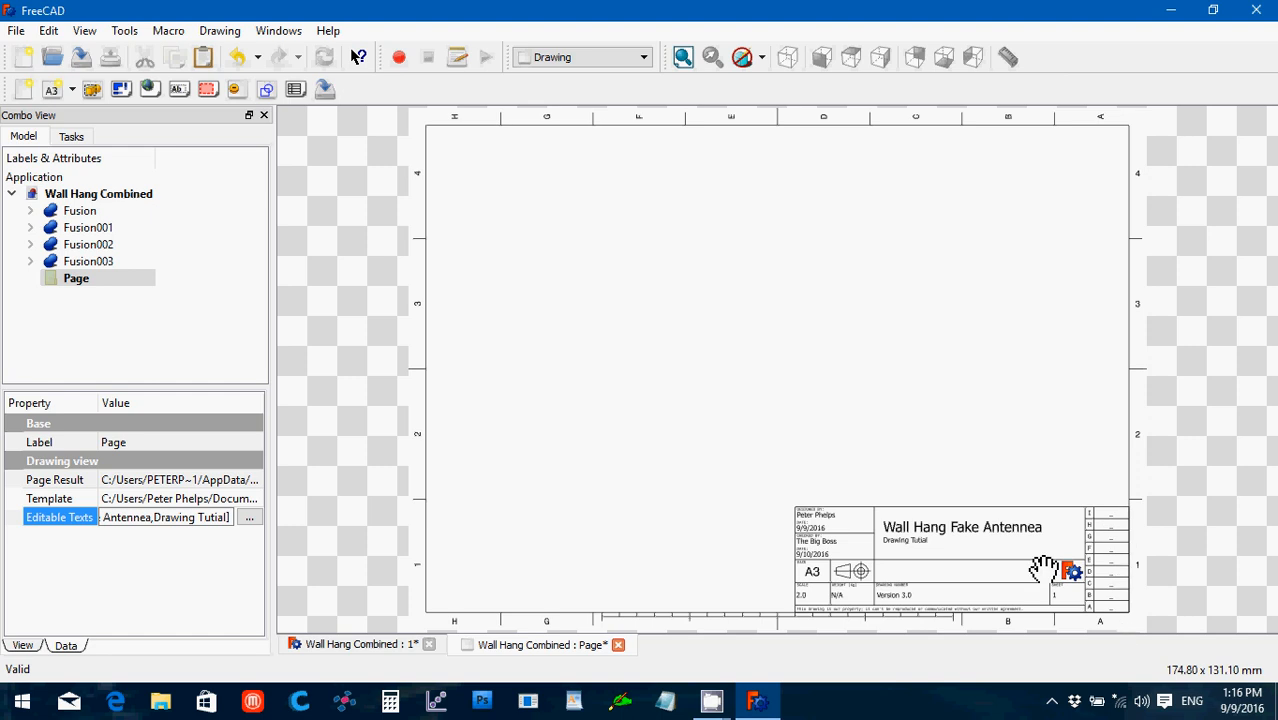
Step: Insert a drawing view of Fusion003 into the page
{"action": "left_click", "coordinate": [103, 263]}
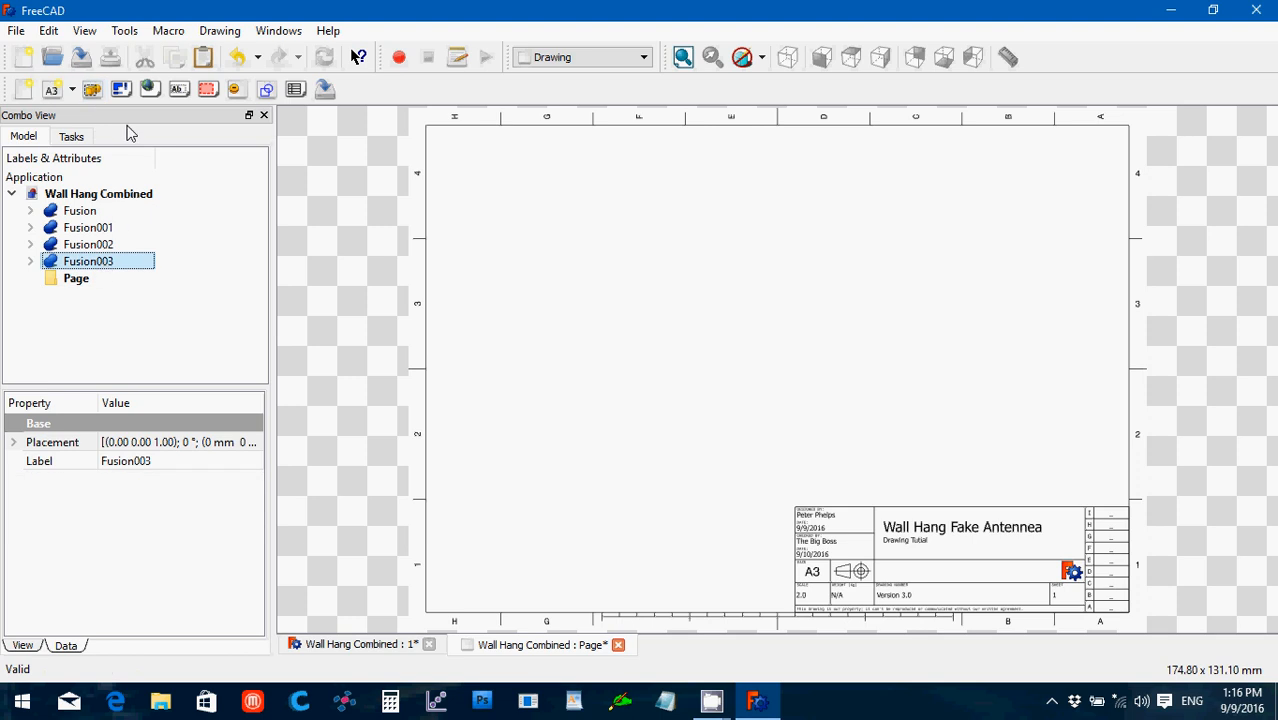
{"action": "left_click", "coordinate": [92, 89]}
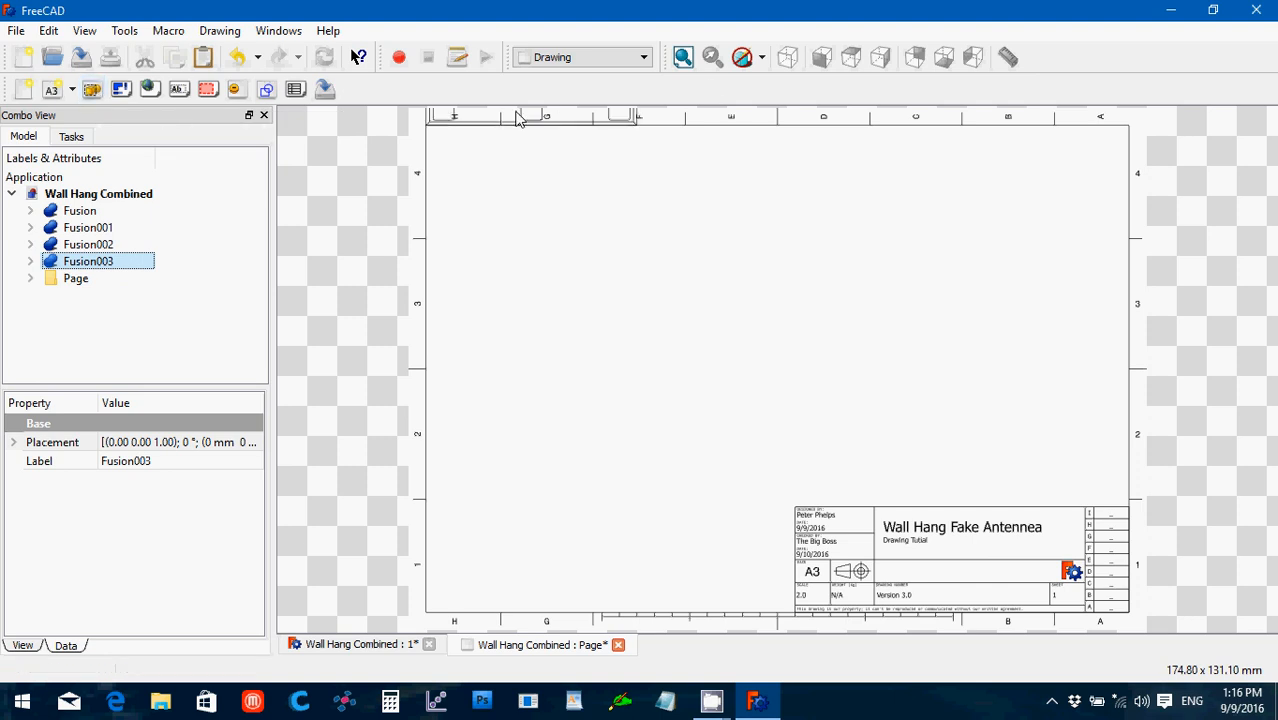
Step: Review the properties of the view on the page and delete that view
{"action": "left_click", "coordinate": [30, 279]}
{"action": "left_click", "coordinate": [107, 300]}
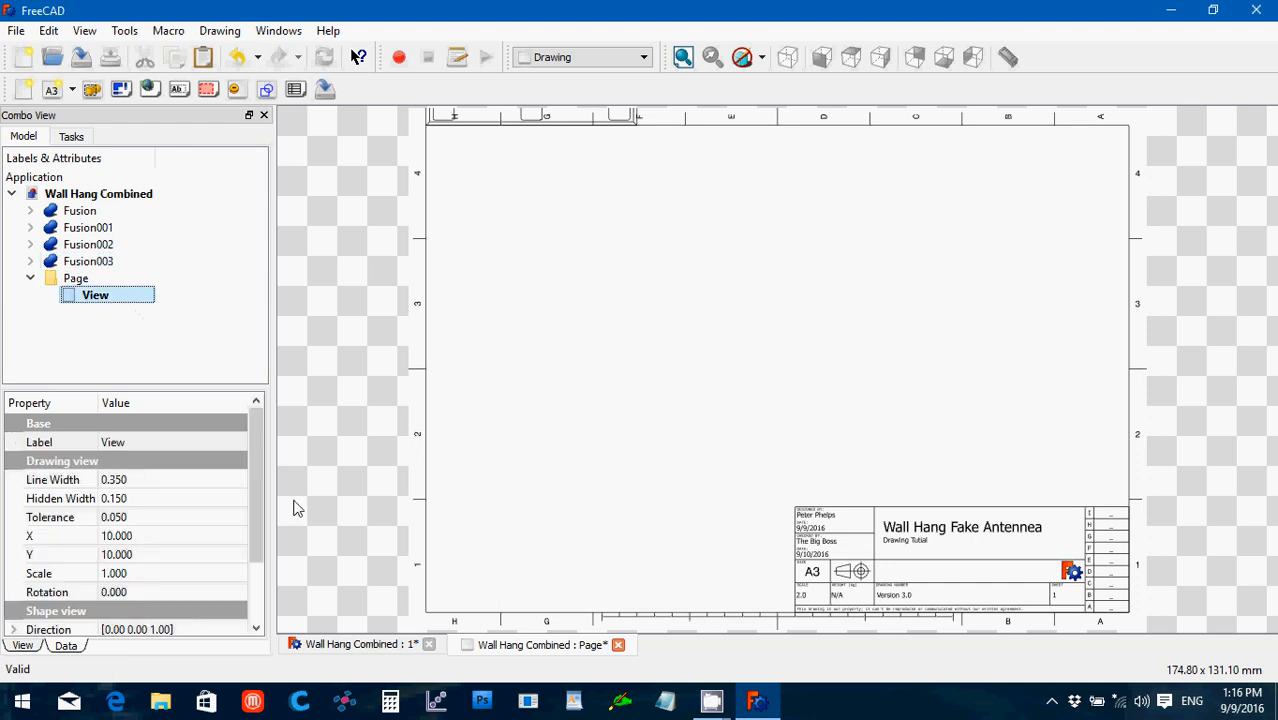
{"action": "left_click_drag", "start_coordinate": [260, 491], "coordinate": [214, 576]}
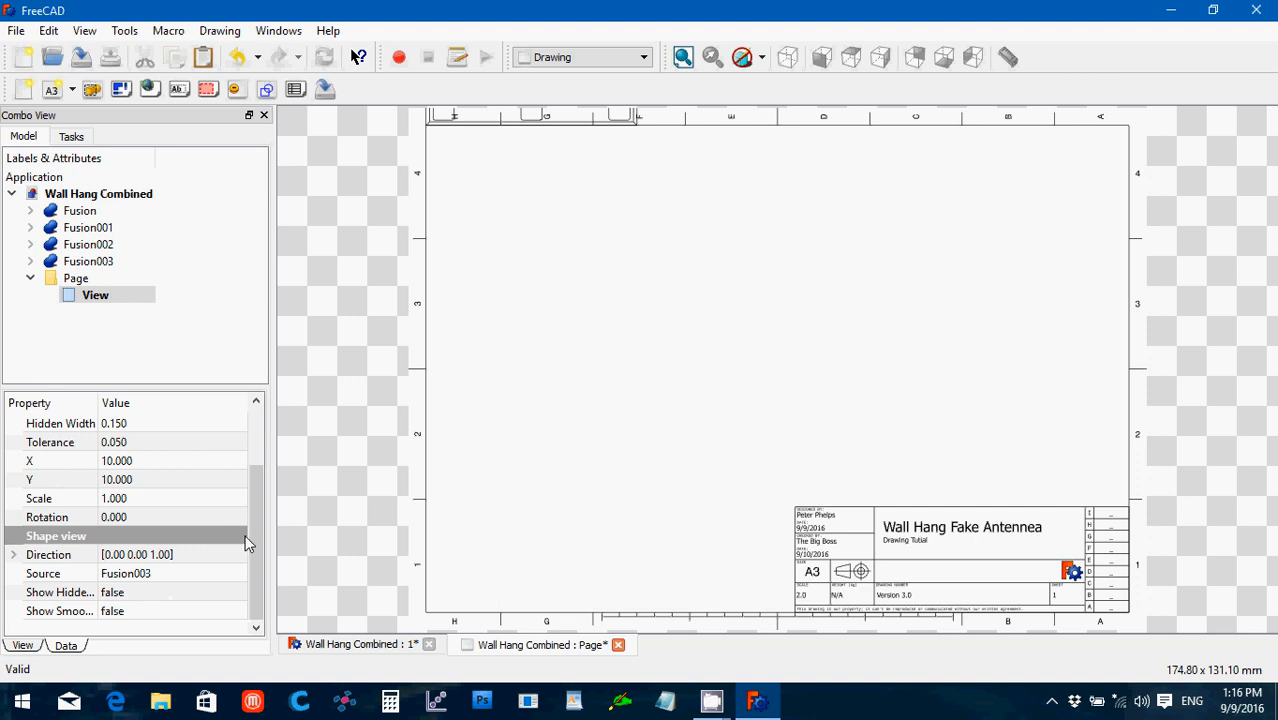
{"action": "left_click_drag", "start_coordinate": [250, 518], "coordinate": [245, 470]}
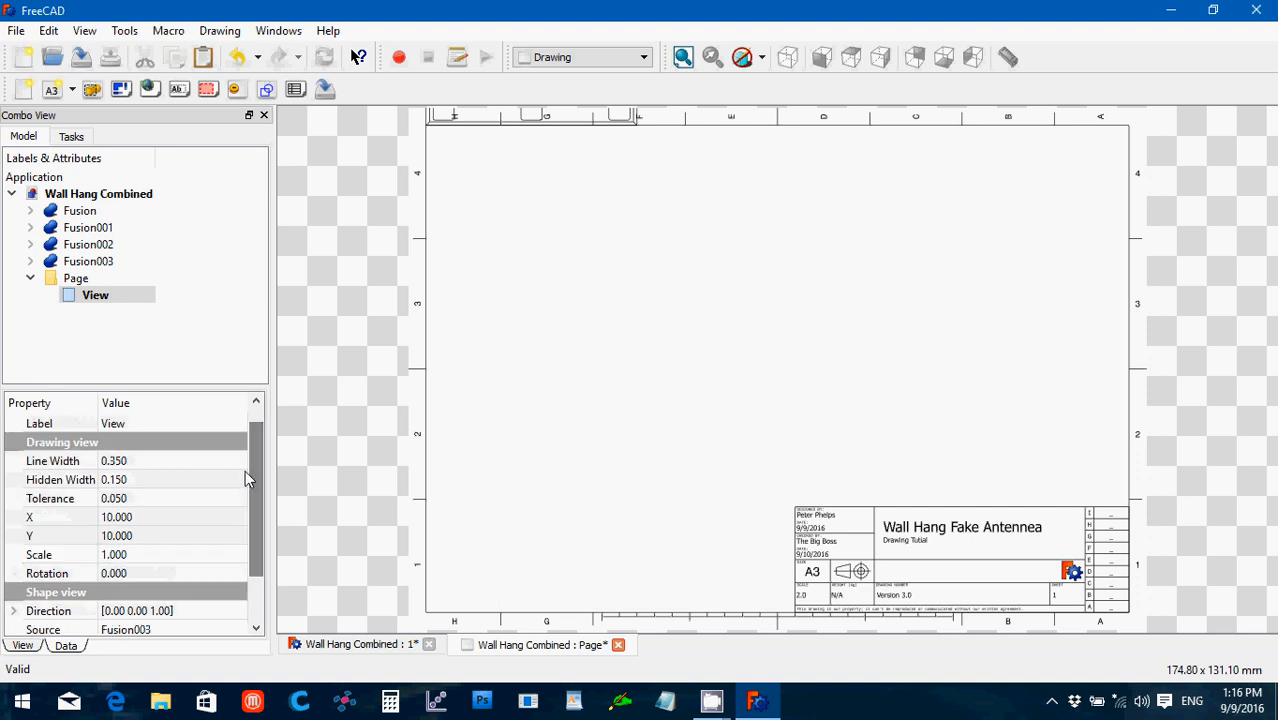
{"action": "left_click", "coordinate": [128, 298]}
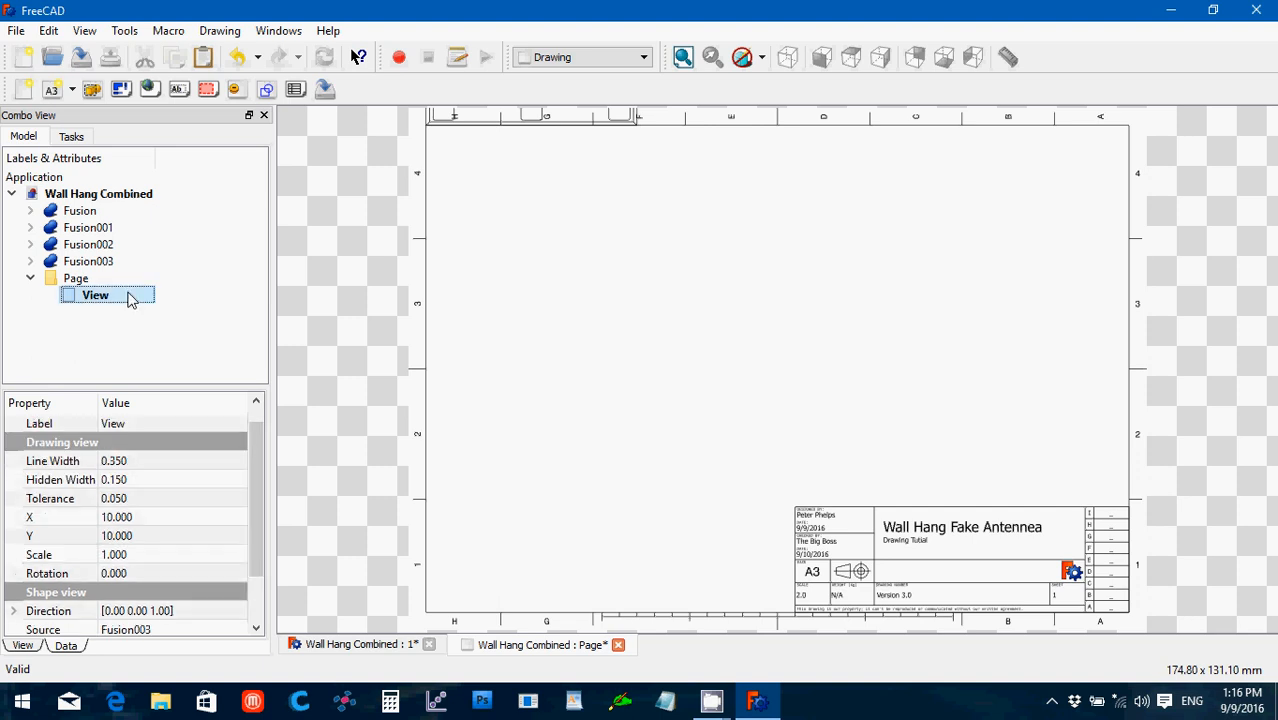
{"action": "key", "text": "Delete"}
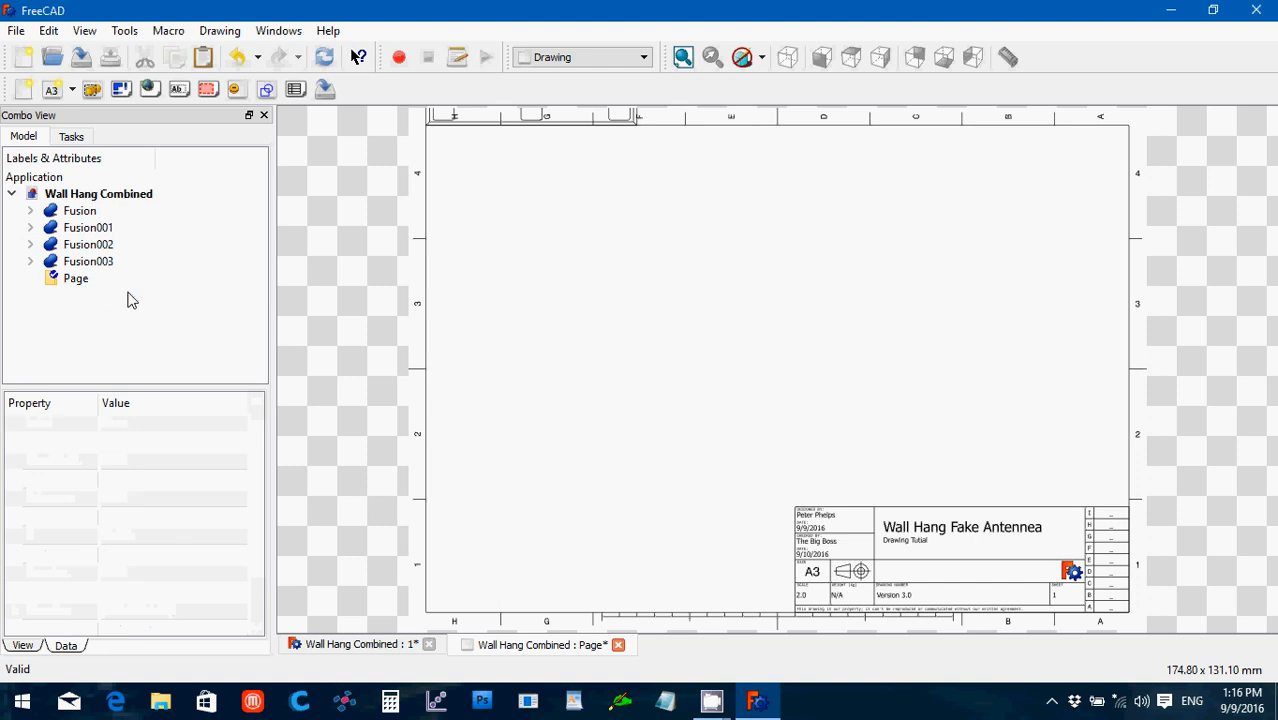
Step: Set up a third-angle orthographic projection of Fusion003 with both side views and isometric views in the two upper corner positions
{"action": "left_click", "coordinate": [80, 279]}
{"action": "left_click", "coordinate": [84, 264]}
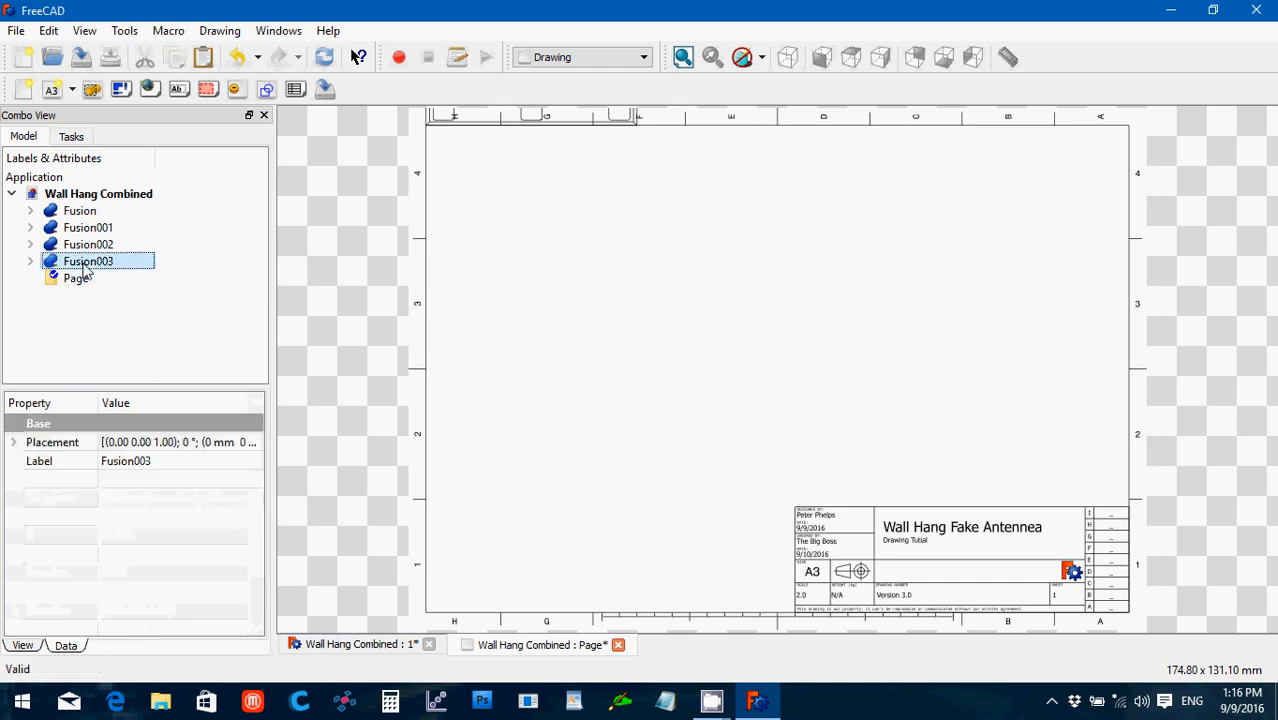
{"action": "left_click", "coordinate": [120, 91]}
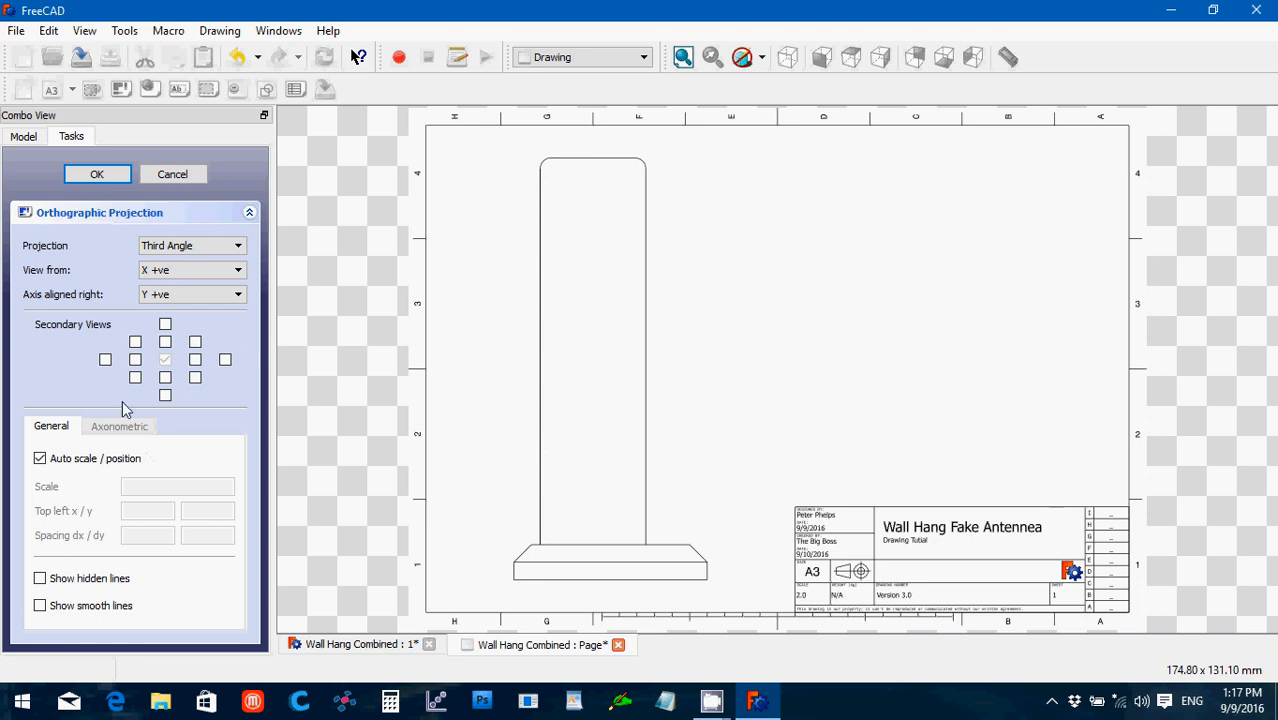
{"action": "left_click", "coordinate": [40, 459]}
{"action": "left_click", "coordinate": [136, 361]}
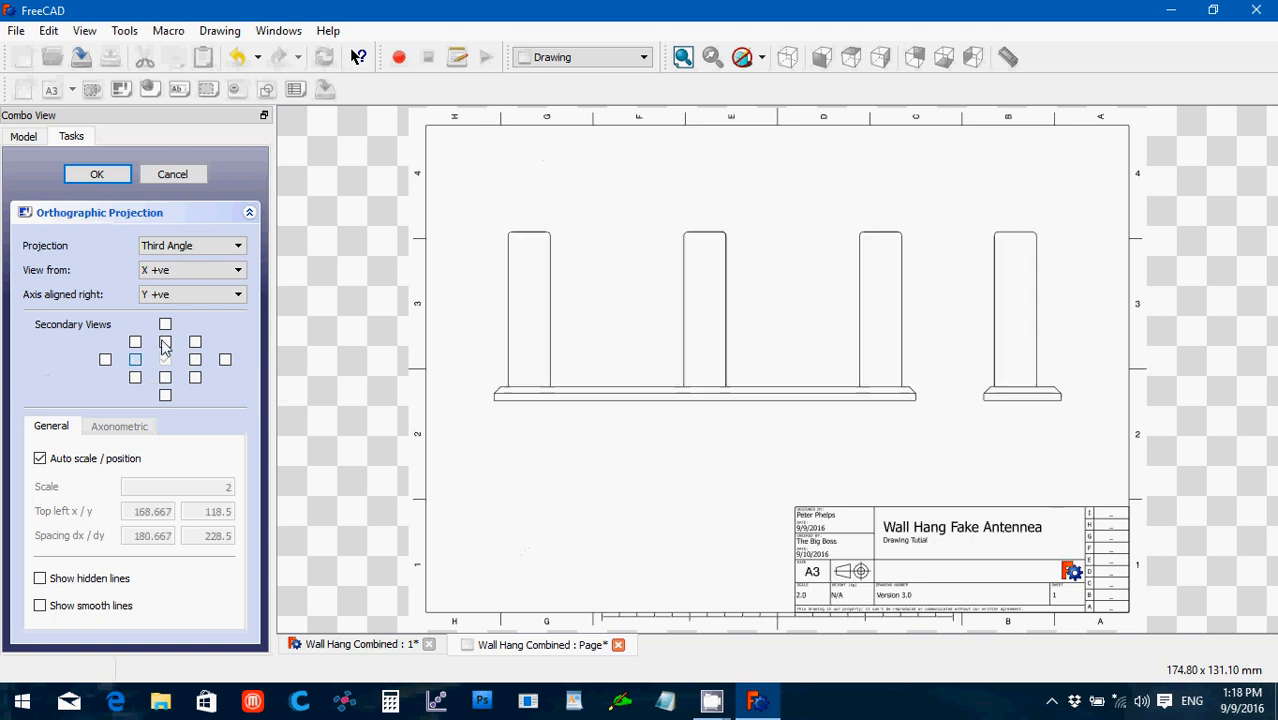
{"action": "left_click", "coordinate": [136, 343]}
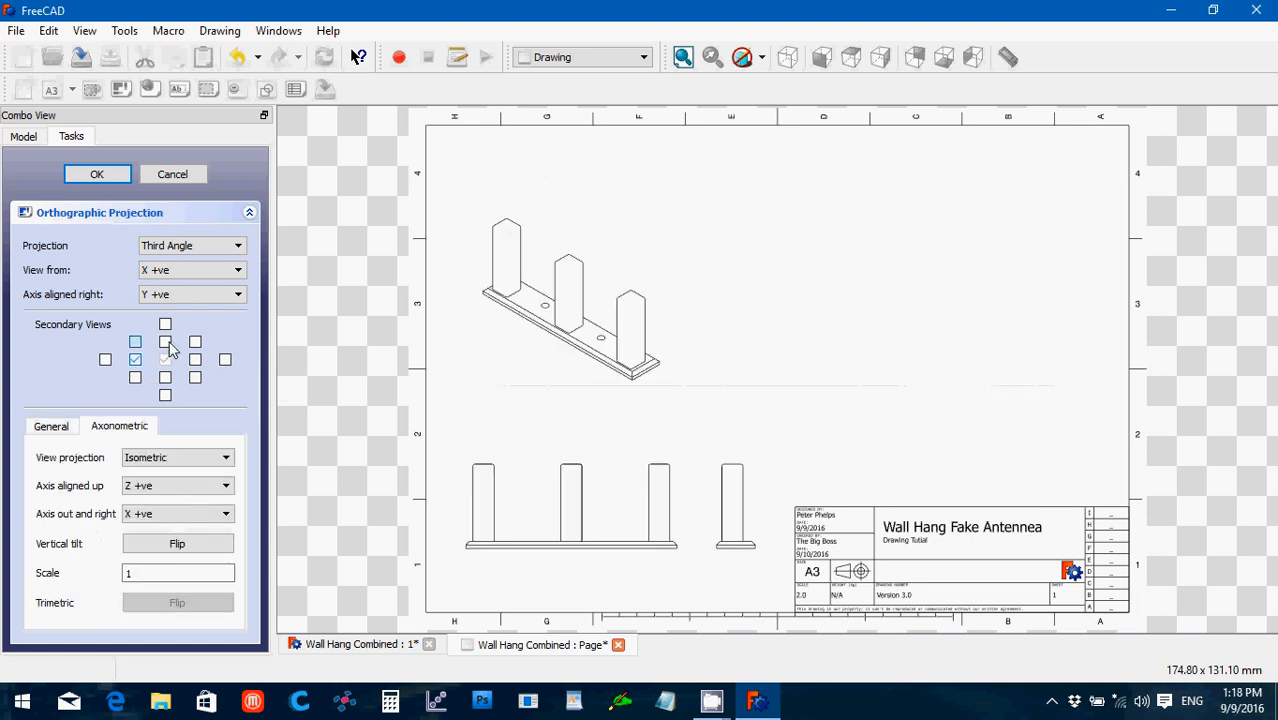
{"action": "left_click", "coordinate": [166, 343]}
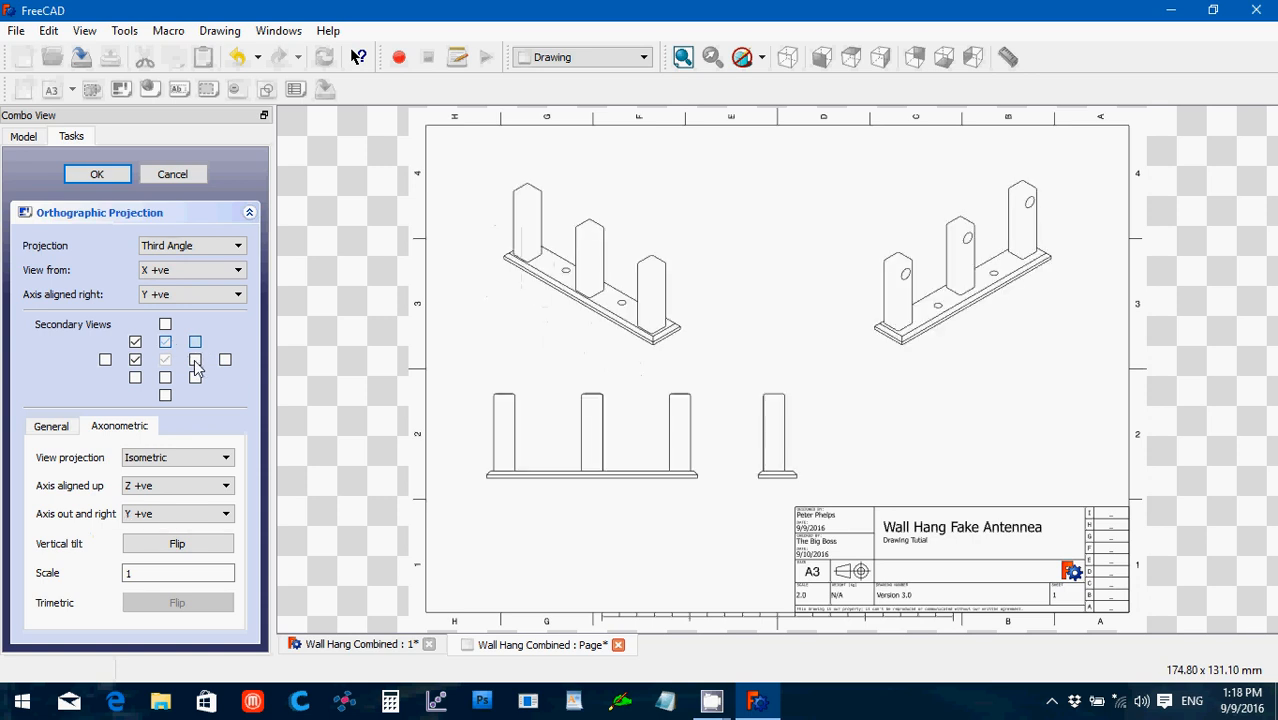
{"action": "left_click", "coordinate": [195, 360]}
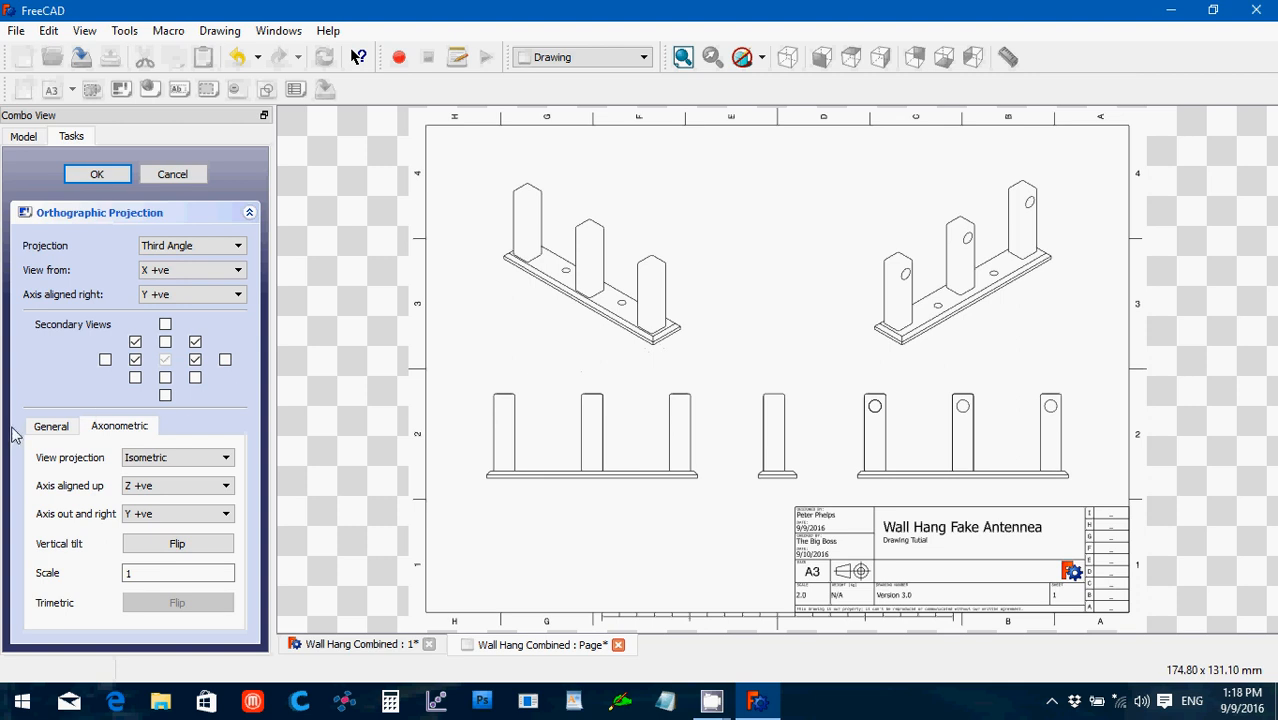
Step: Try showing hidden lines and smooth lines in the projection preview, and switch both options off again
{"action": "left_click", "coordinate": [43, 429]}
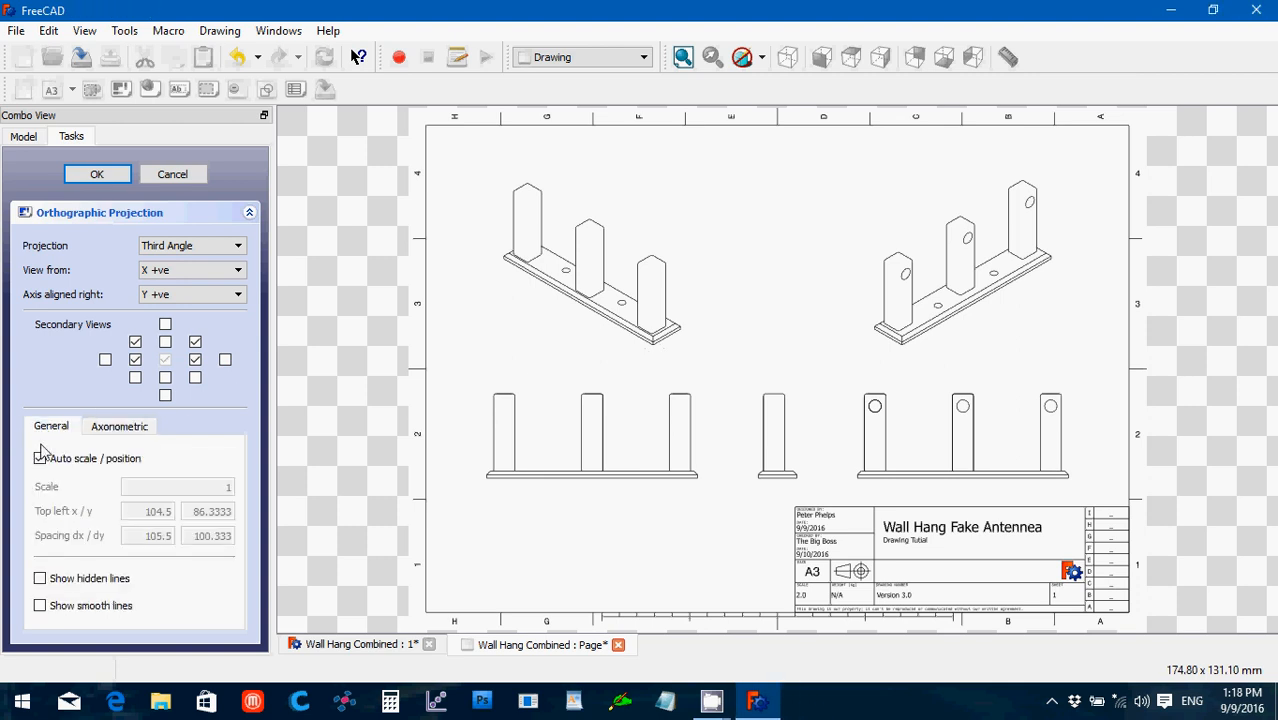
{"action": "left_click", "coordinate": [40, 579]}
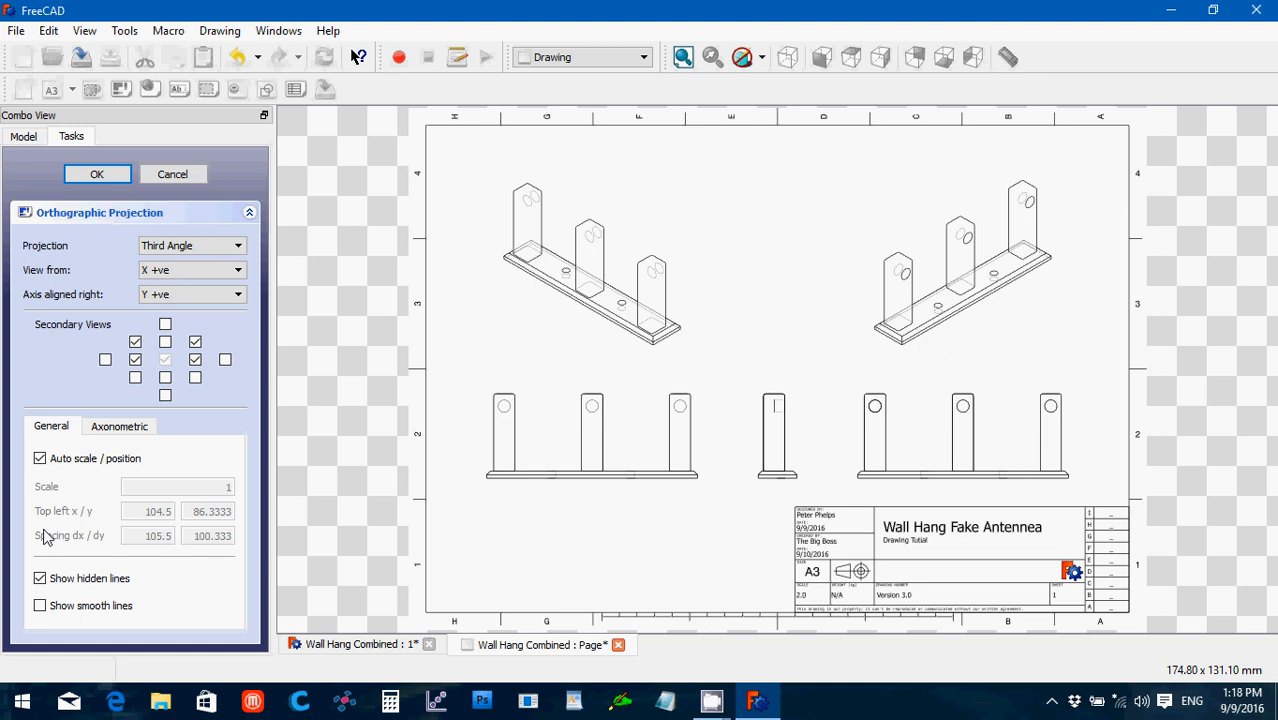
{"action": "left_click", "coordinate": [41, 606]}
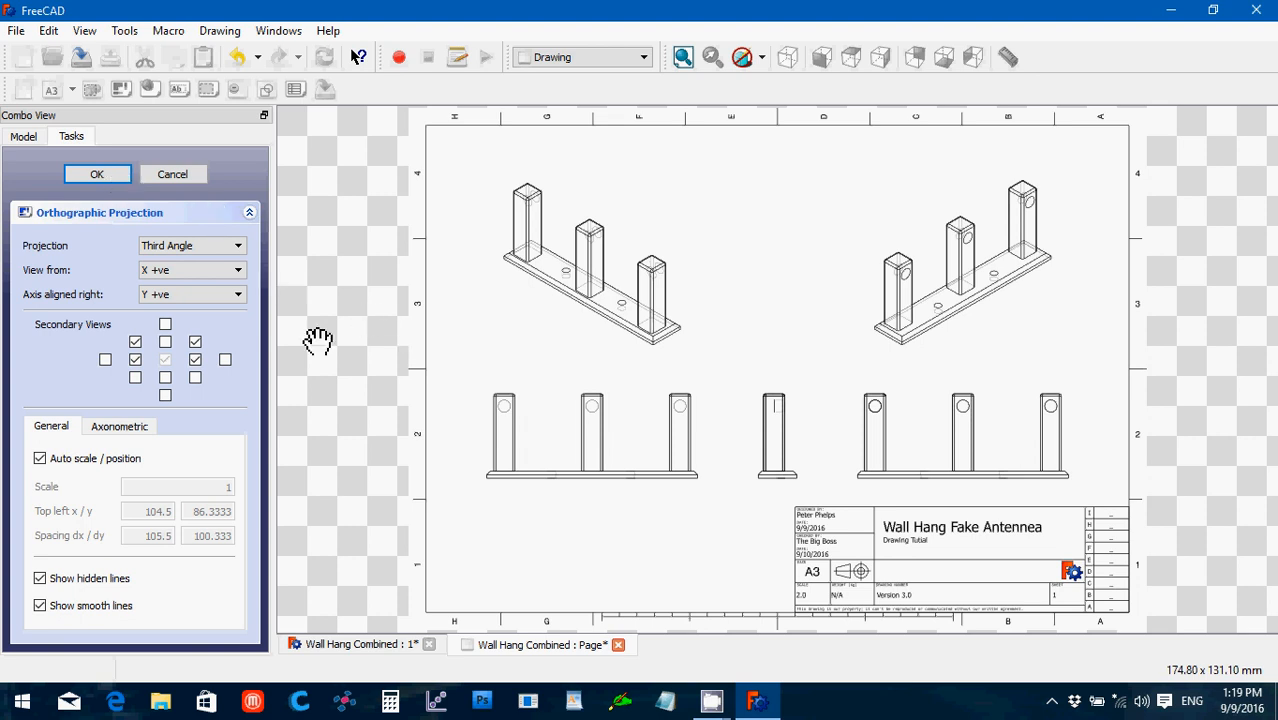
{"action": "left_click", "coordinate": [40, 605]}
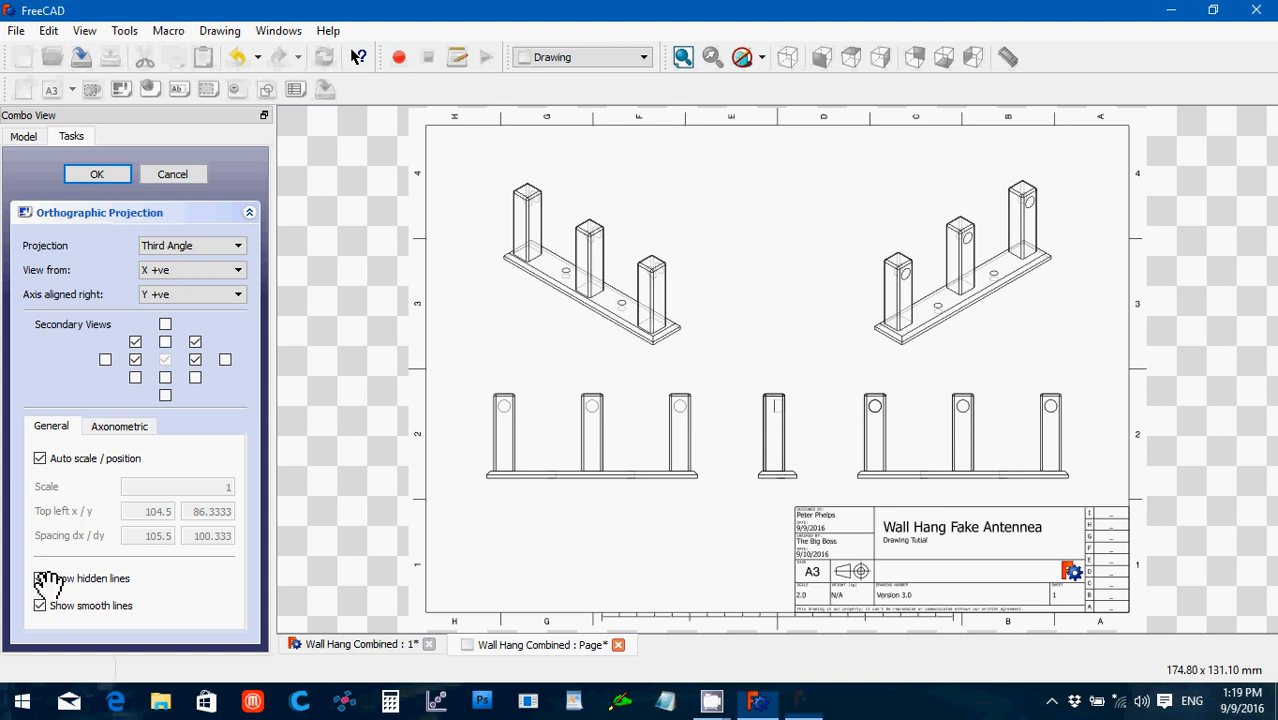
{"action": "left_click", "coordinate": [40, 579]}
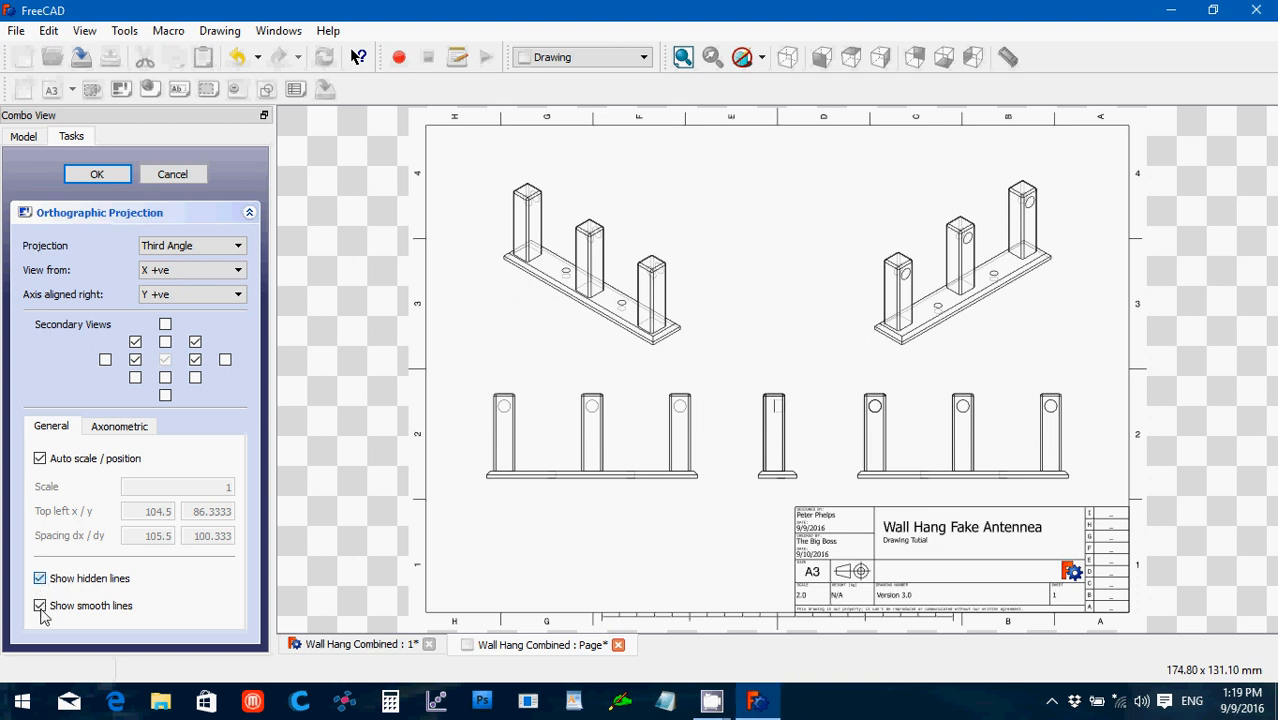
{"action": "left_click", "coordinate": [41, 607]}
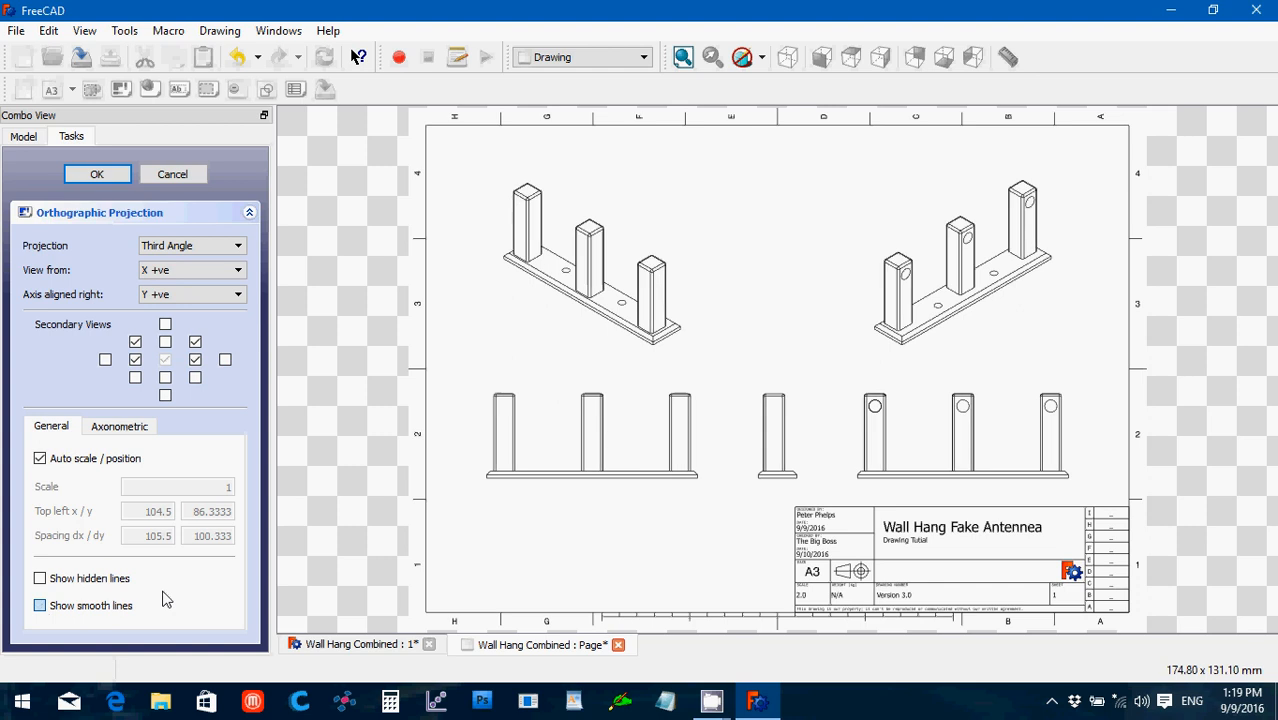
{"action": "left_click", "coordinate": [42, 608]}
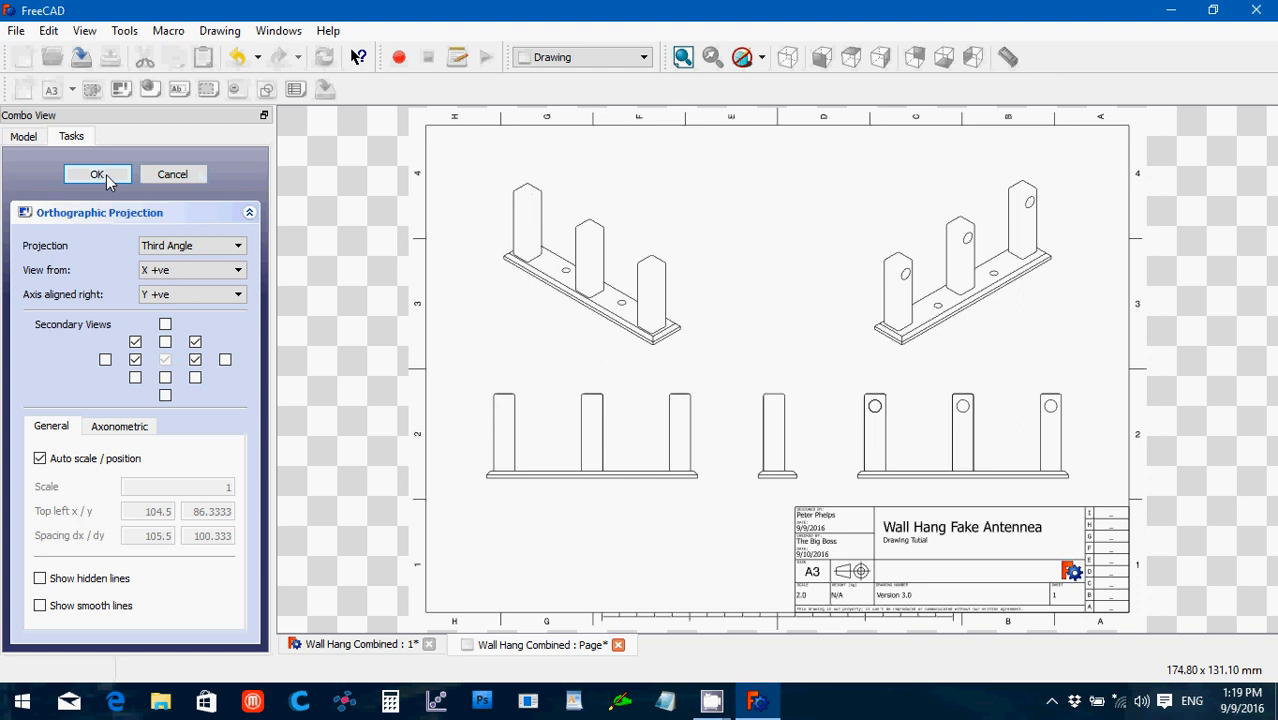
Step: Accept the orthographic projection to place its views on the page
{"action": "left_click", "coordinate": [97, 175]}
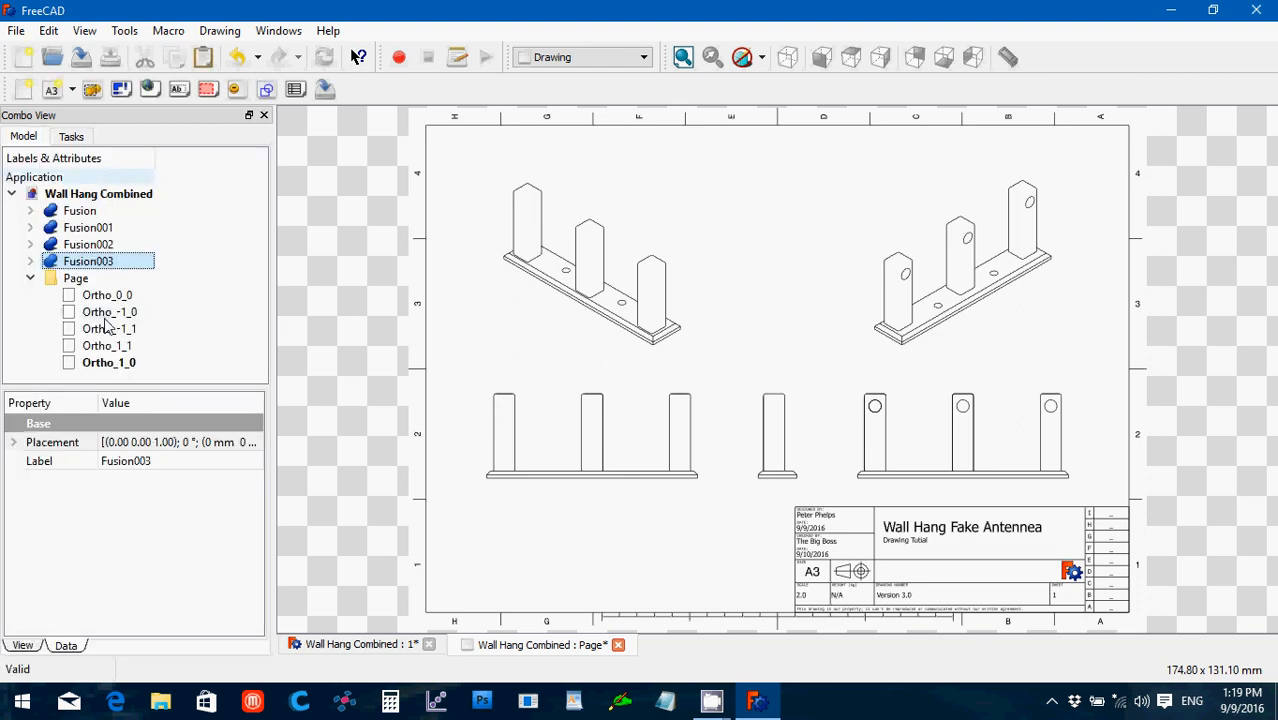
Step: Turn on hidden lines and smooth lines for the Ortho_0_0 view
{"action": "left_click", "coordinate": [100, 300]}
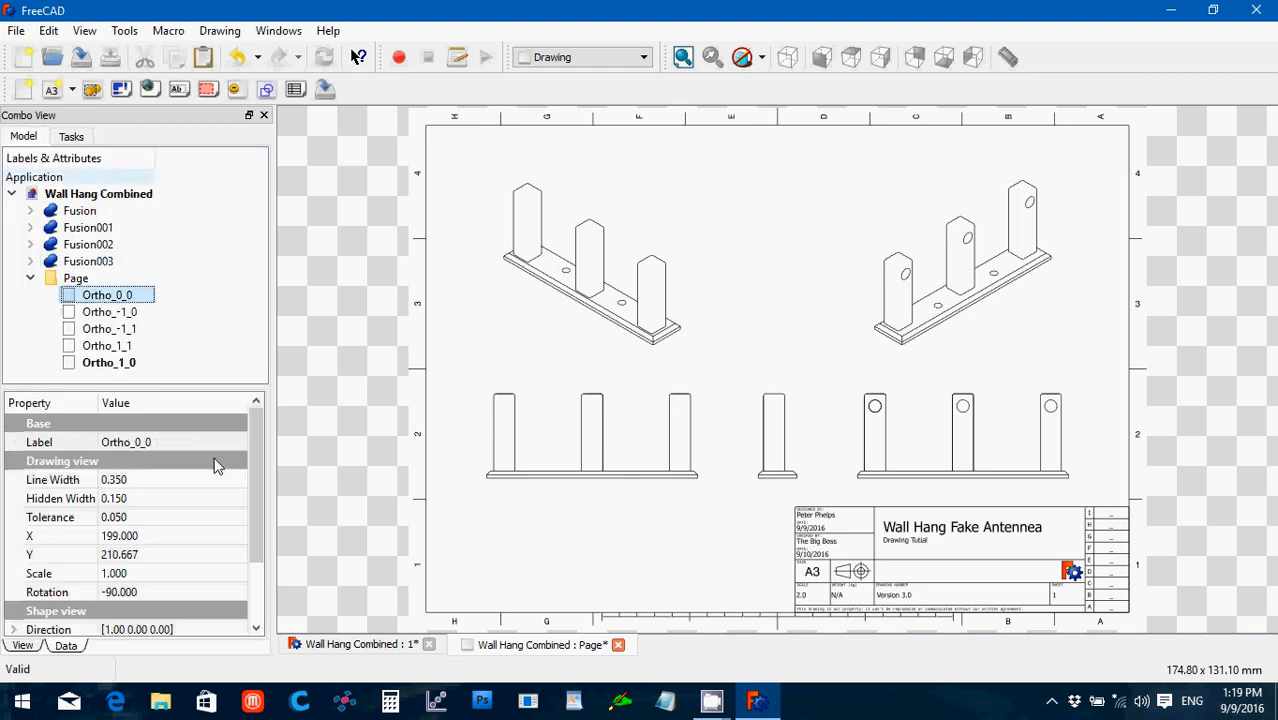
{"action": "left_click_drag", "start_coordinate": [258, 510], "coordinate": [258, 565]}
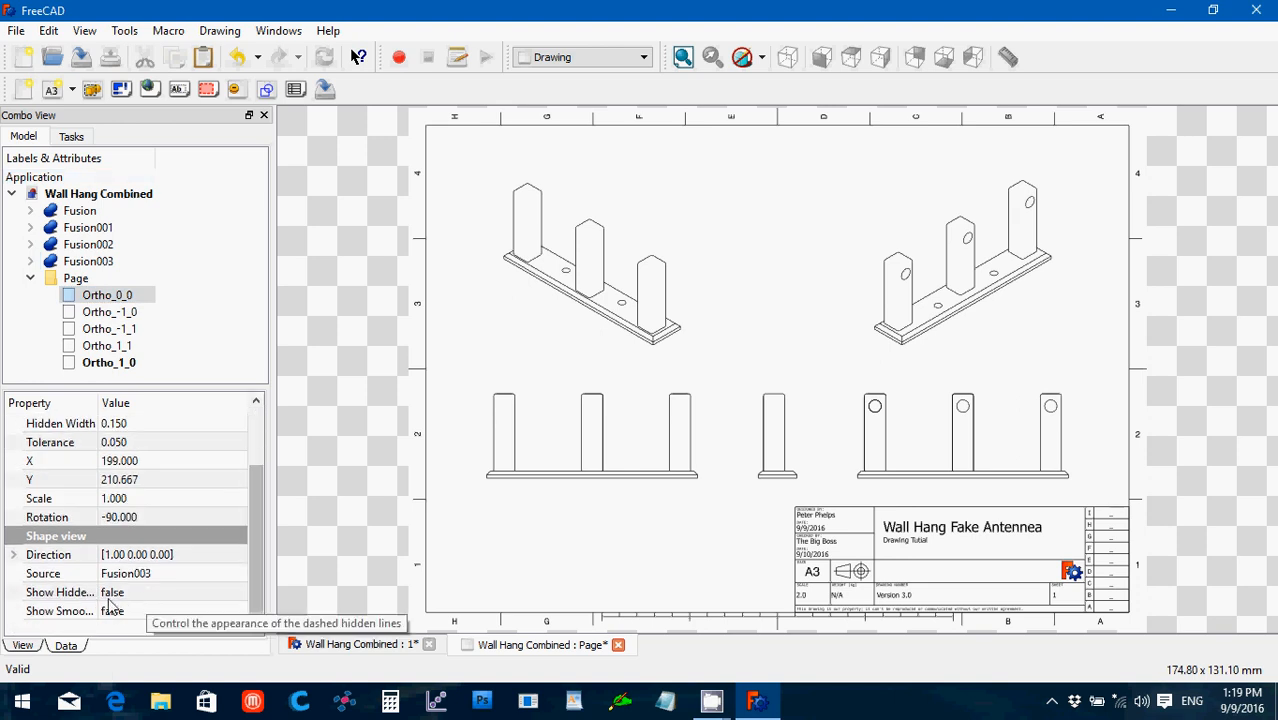
{"action": "left_click", "coordinate": [231, 596]}
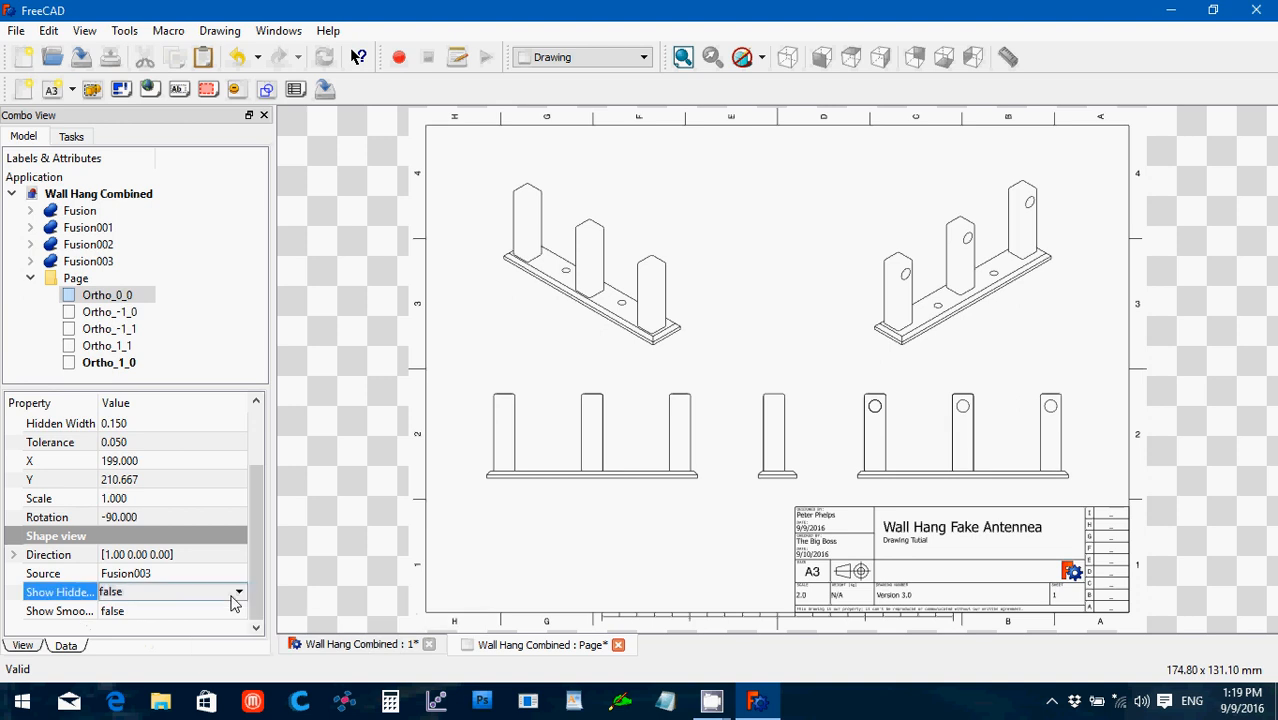
{"action": "left_click", "coordinate": [237, 594]}
{"action": "left_click", "coordinate": [217, 621]}
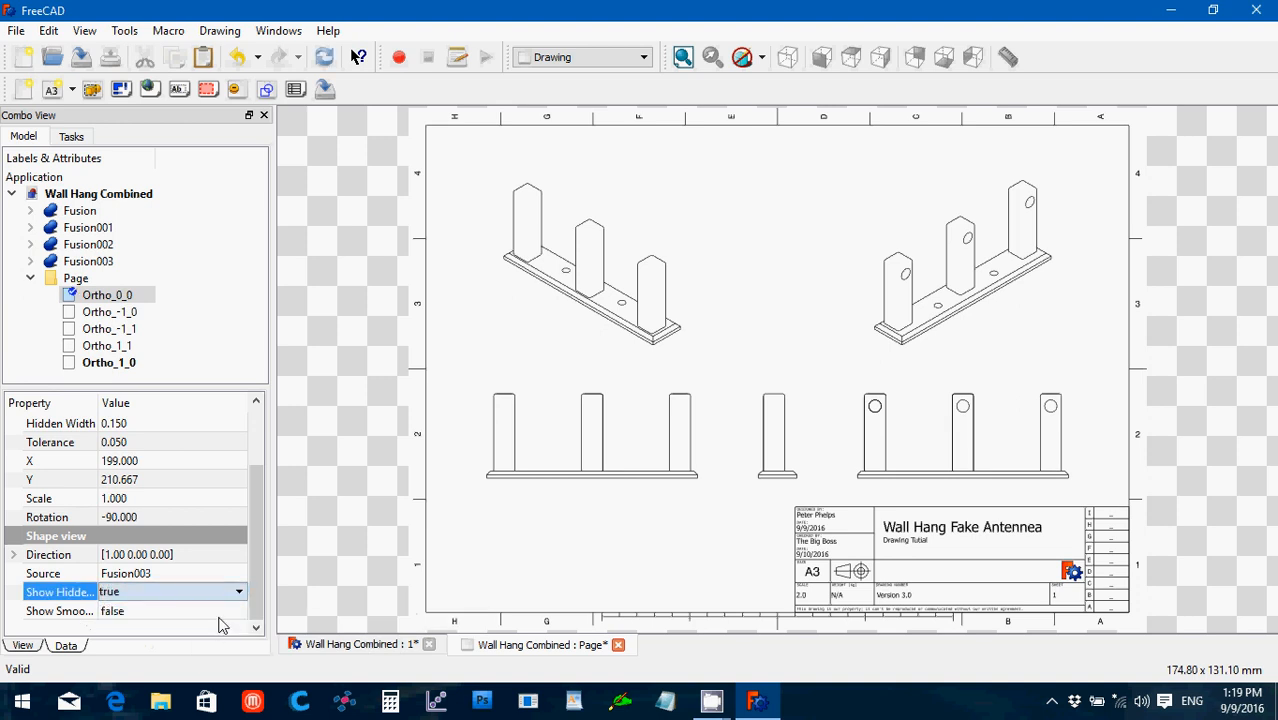
{"action": "left_click", "coordinate": [229, 611]}
{"action": "left_click", "coordinate": [237, 611]}
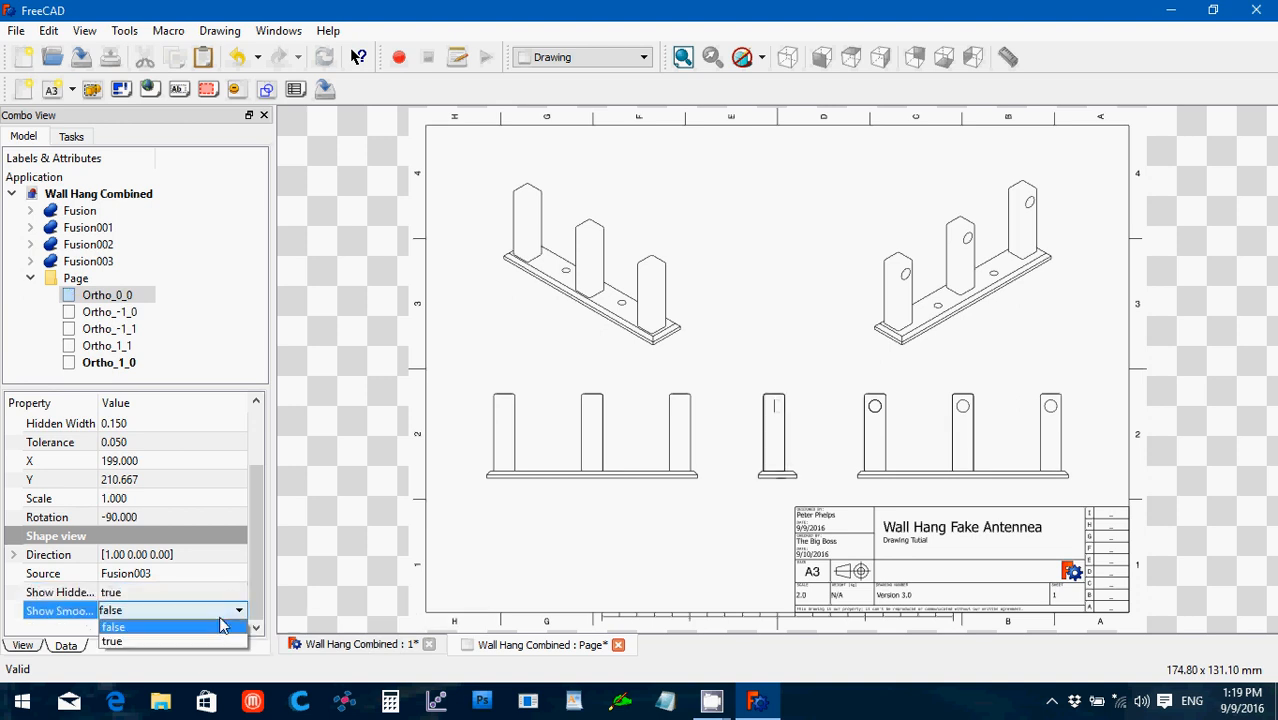
{"action": "left_click", "coordinate": [219, 641]}
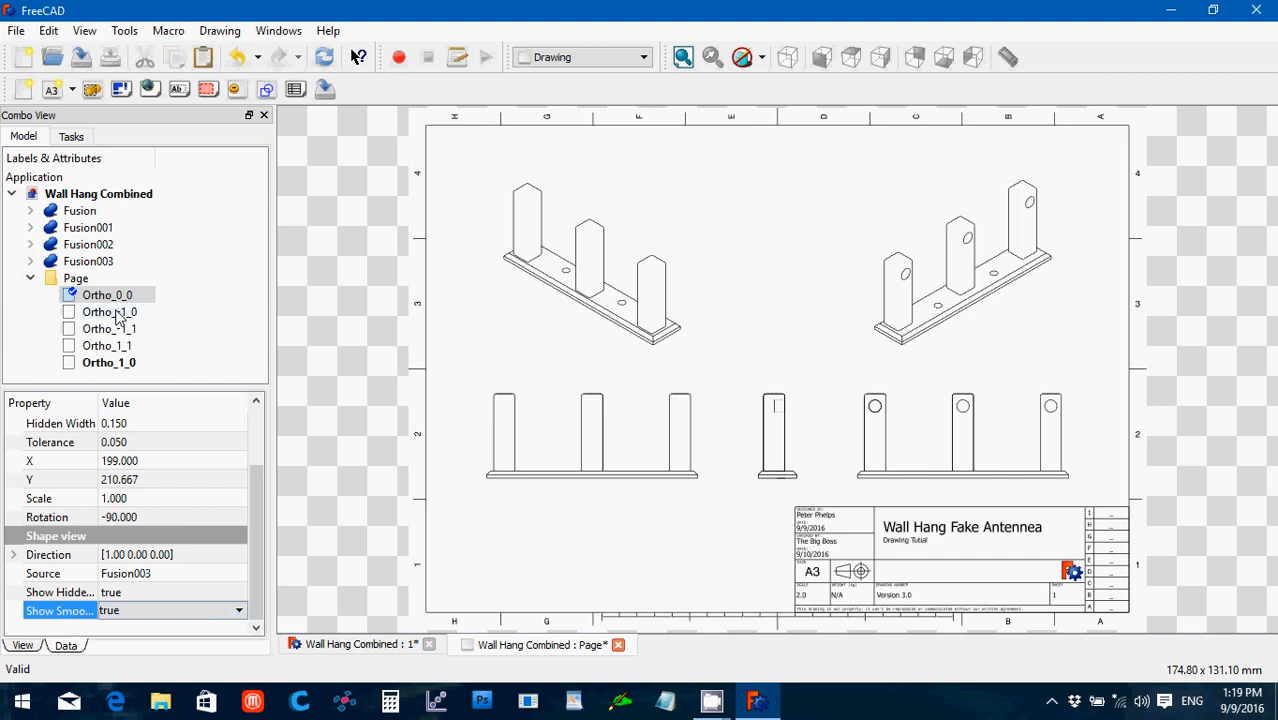
Step: Turn on smooth lines and hidden lines for the Ortho_-1_0 view
{"action": "left_click", "coordinate": [115, 312]}
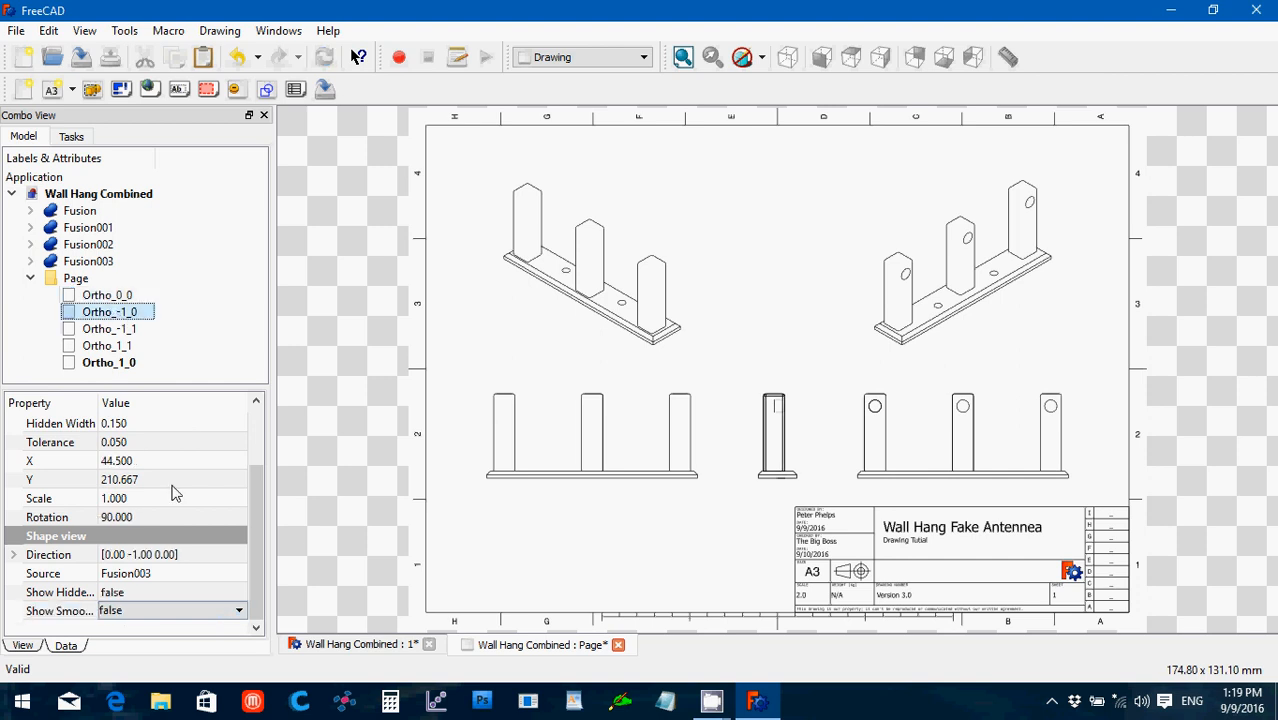
{"action": "left_click", "coordinate": [187, 605]}
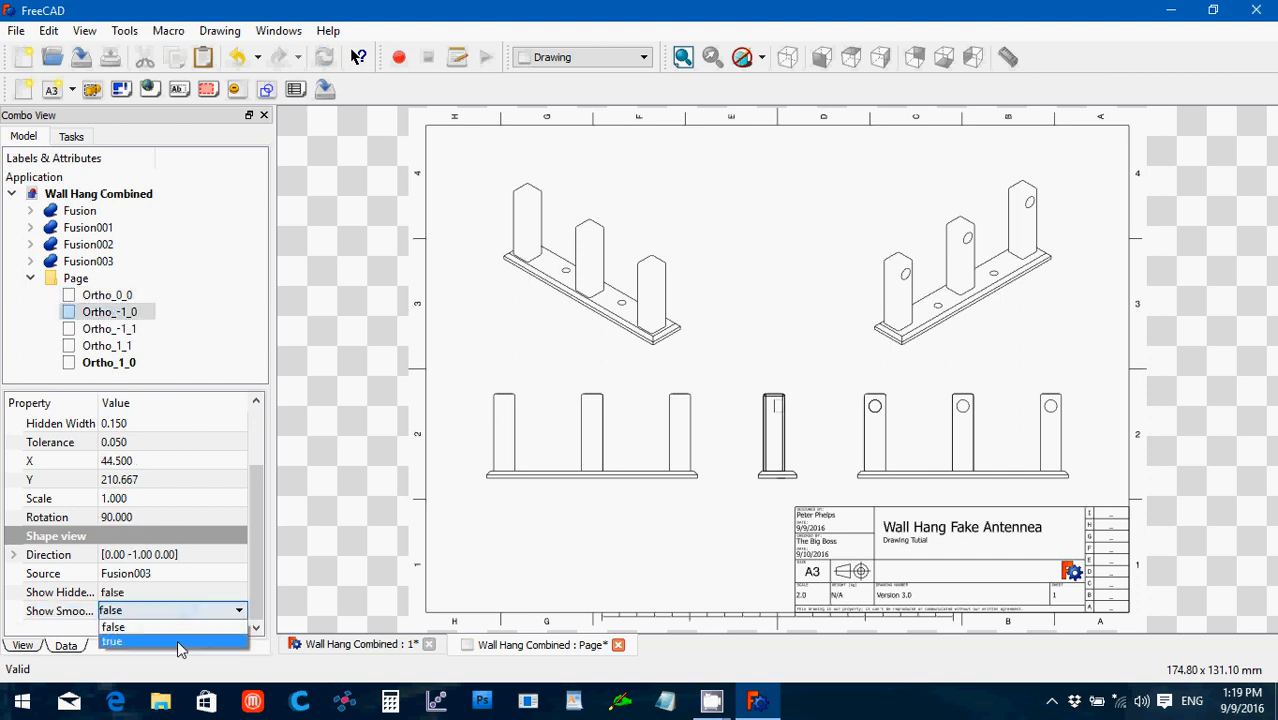
{"action": "left_click", "coordinate": [177, 640]}
{"action": "left_click", "coordinate": [195, 592]}
{"action": "left_click", "coordinate": [200, 597]}
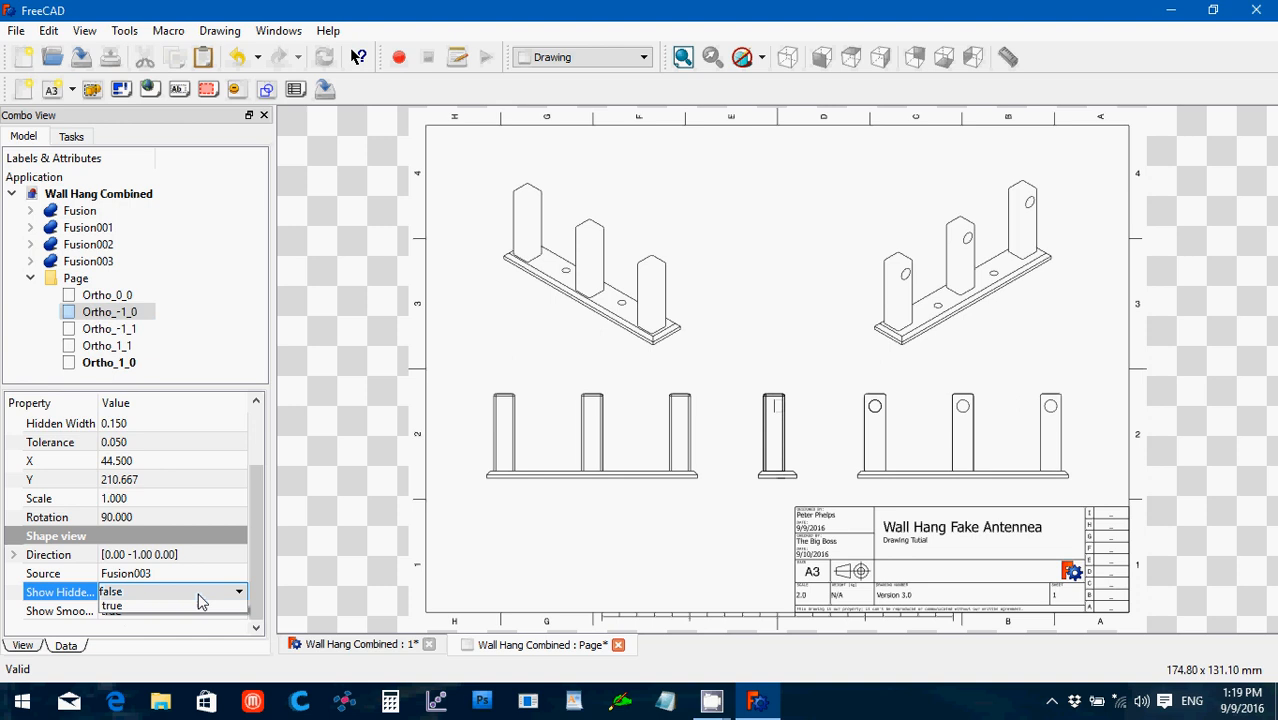
{"action": "left_click", "coordinate": [191, 625]}
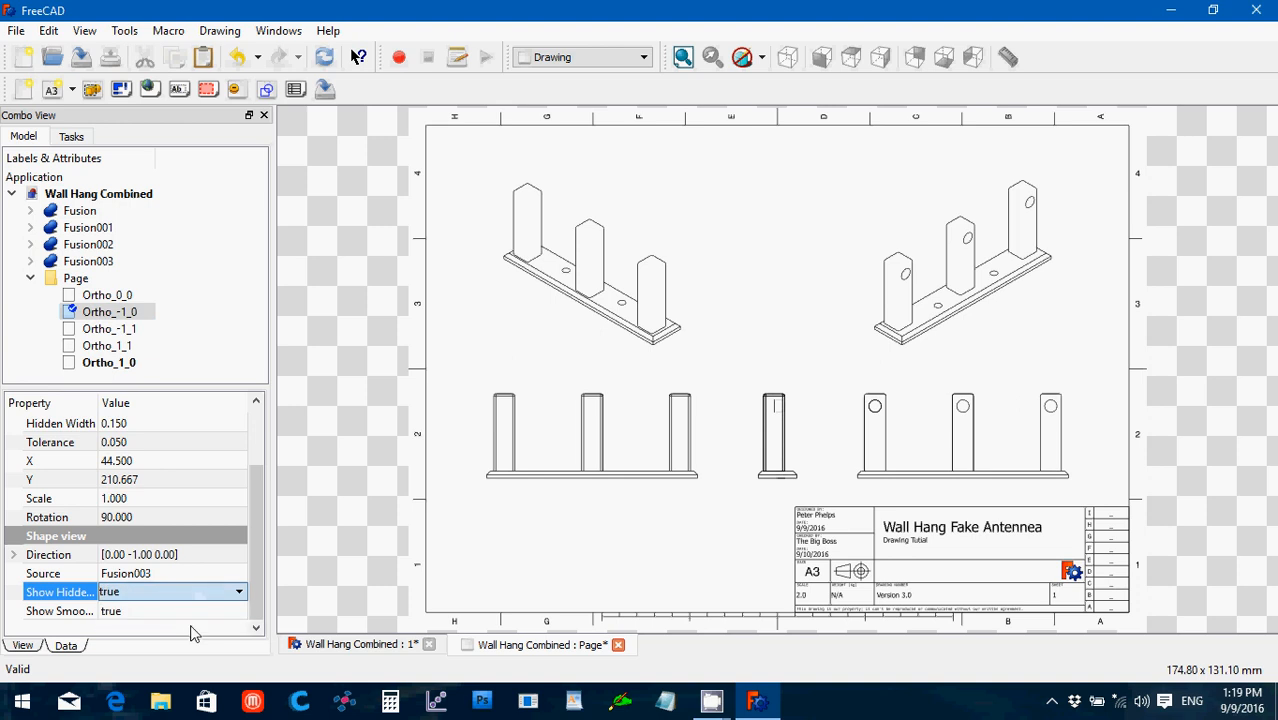
Step: Turn on hidden lines and smooth lines for the Ortho_-1_1 isometric view
{"action": "left_click", "coordinate": [110, 329]}
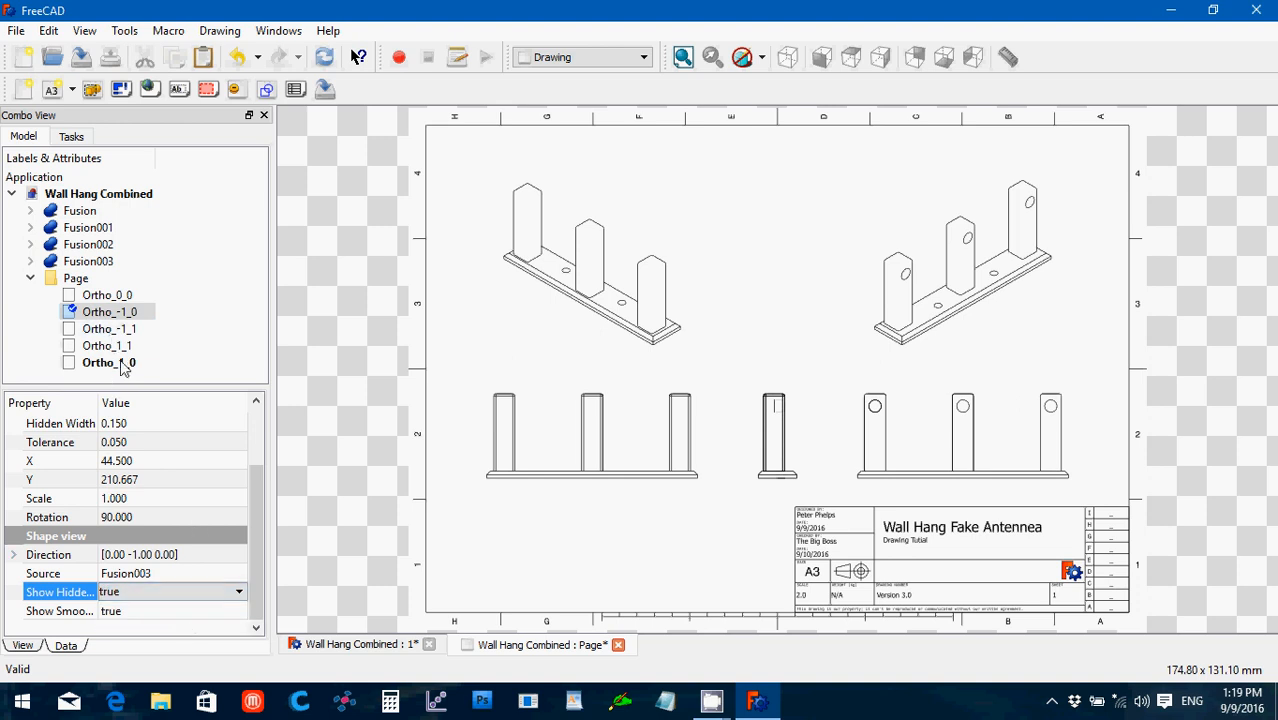
{"action": "left_click", "coordinate": [195, 595]}
{"action": "left_click", "coordinate": [193, 595]}
{"action": "left_click", "coordinate": [193, 622]}
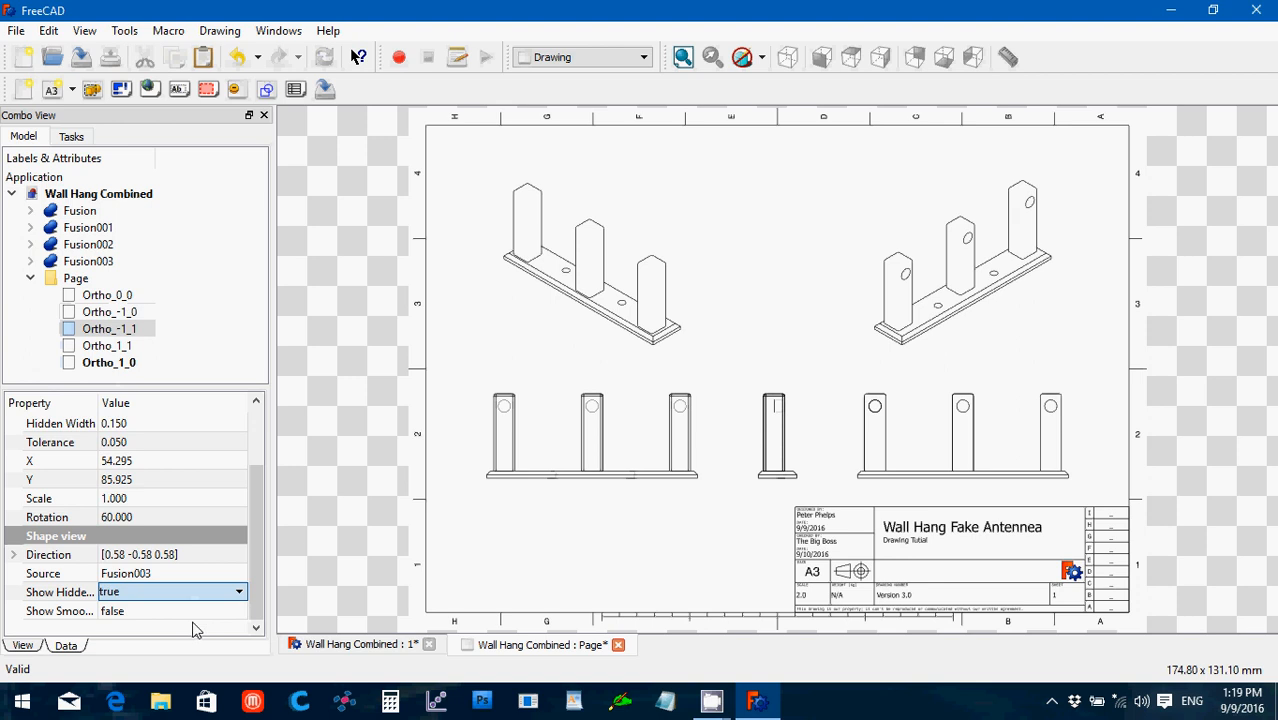
{"action": "left_click", "coordinate": [195, 611]}
{"action": "left_click", "coordinate": [195, 611]}
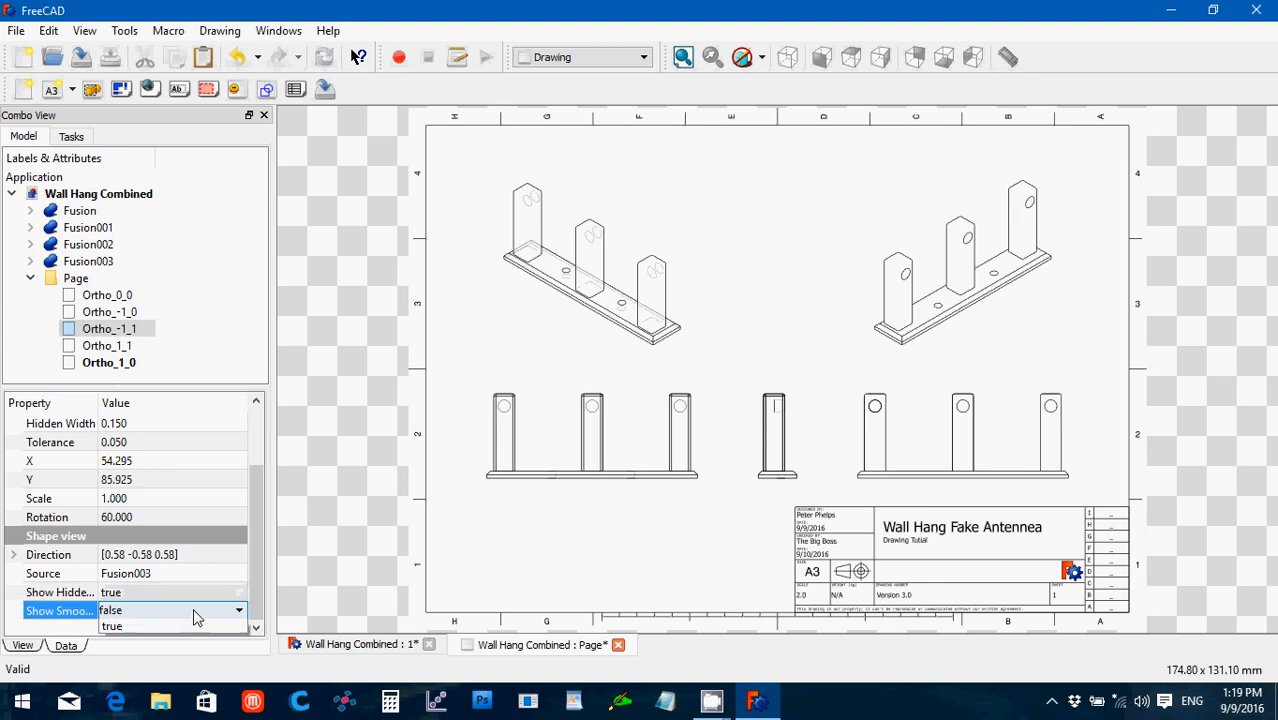
{"action": "left_click", "coordinate": [193, 641]}
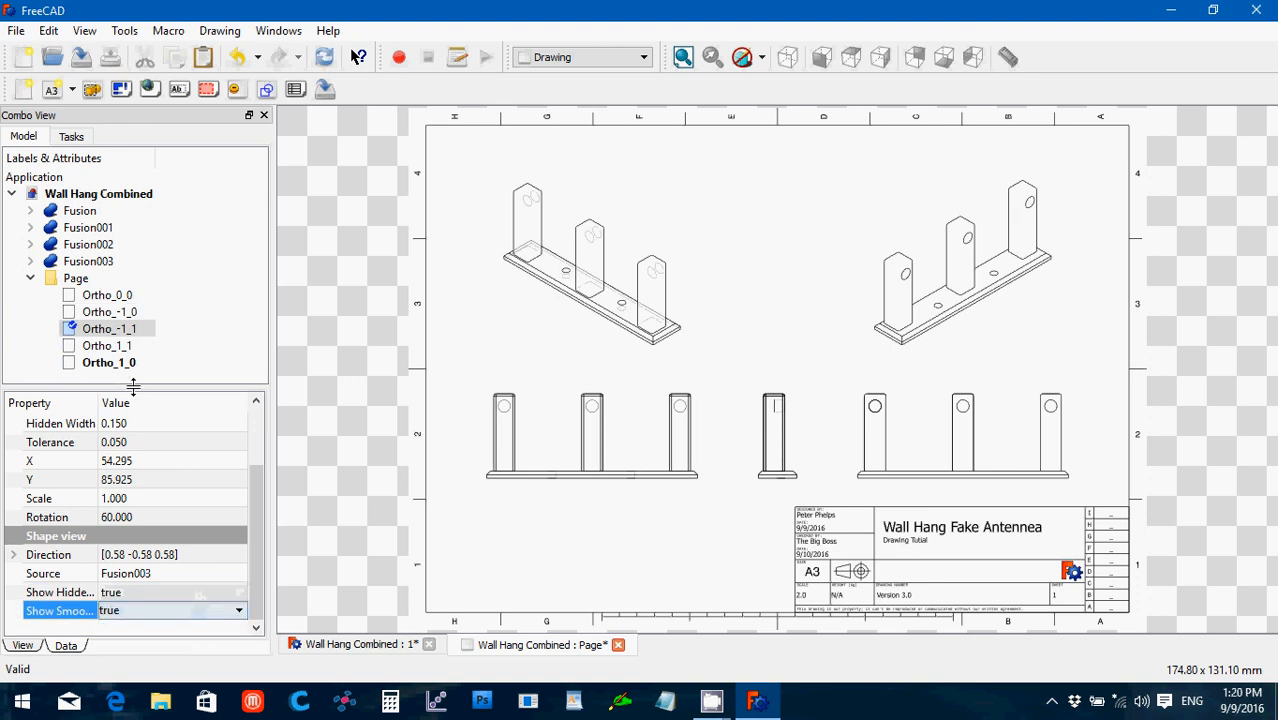
Step: Turn on hidden lines and smooth lines for the Ortho_1_1 isometric view
{"action": "left_click", "coordinate": [119, 348]}
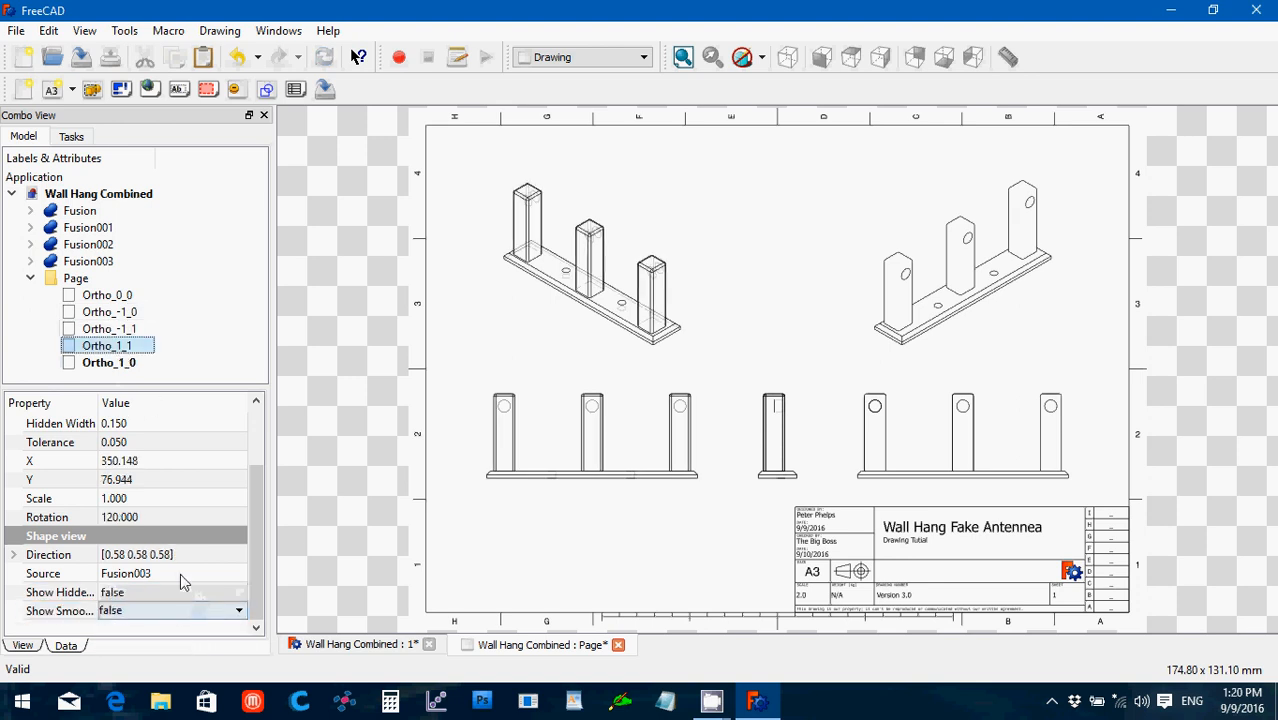
{"action": "left_click", "coordinate": [180, 592]}
{"action": "left_click", "coordinate": [182, 600]}
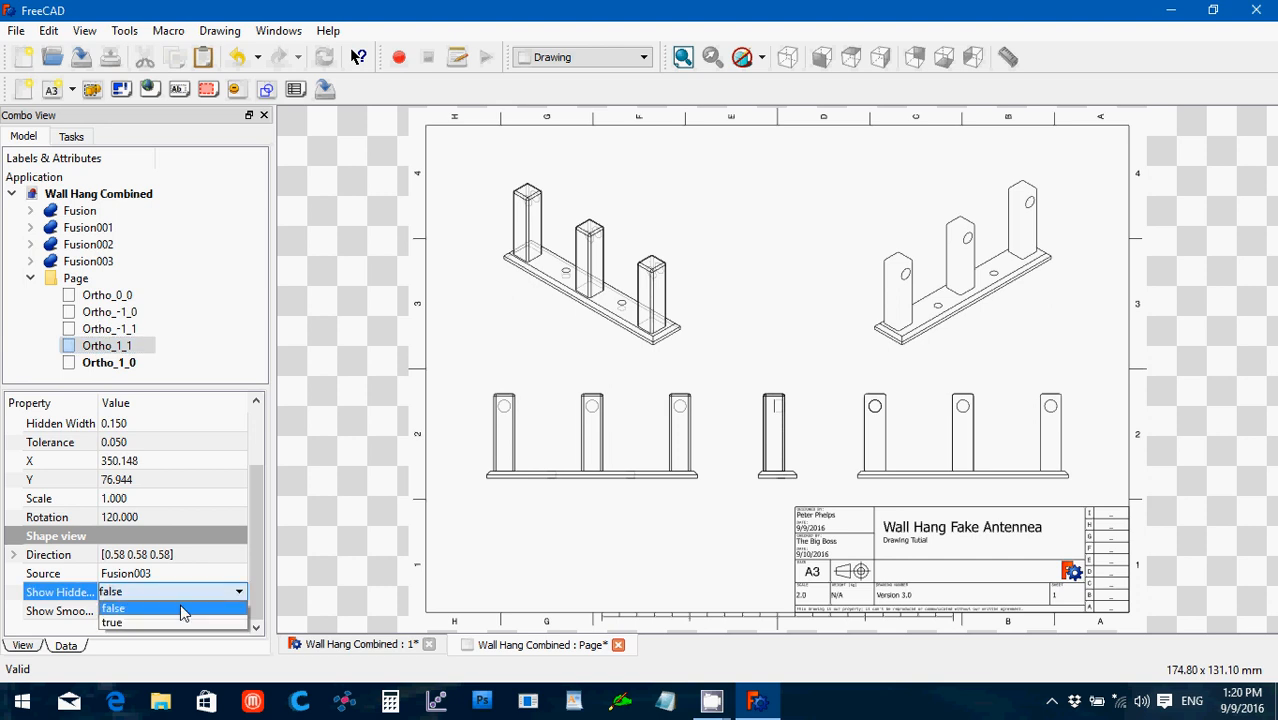
{"action": "left_click", "coordinate": [183, 620]}
{"action": "left_click", "coordinate": [183, 618]}
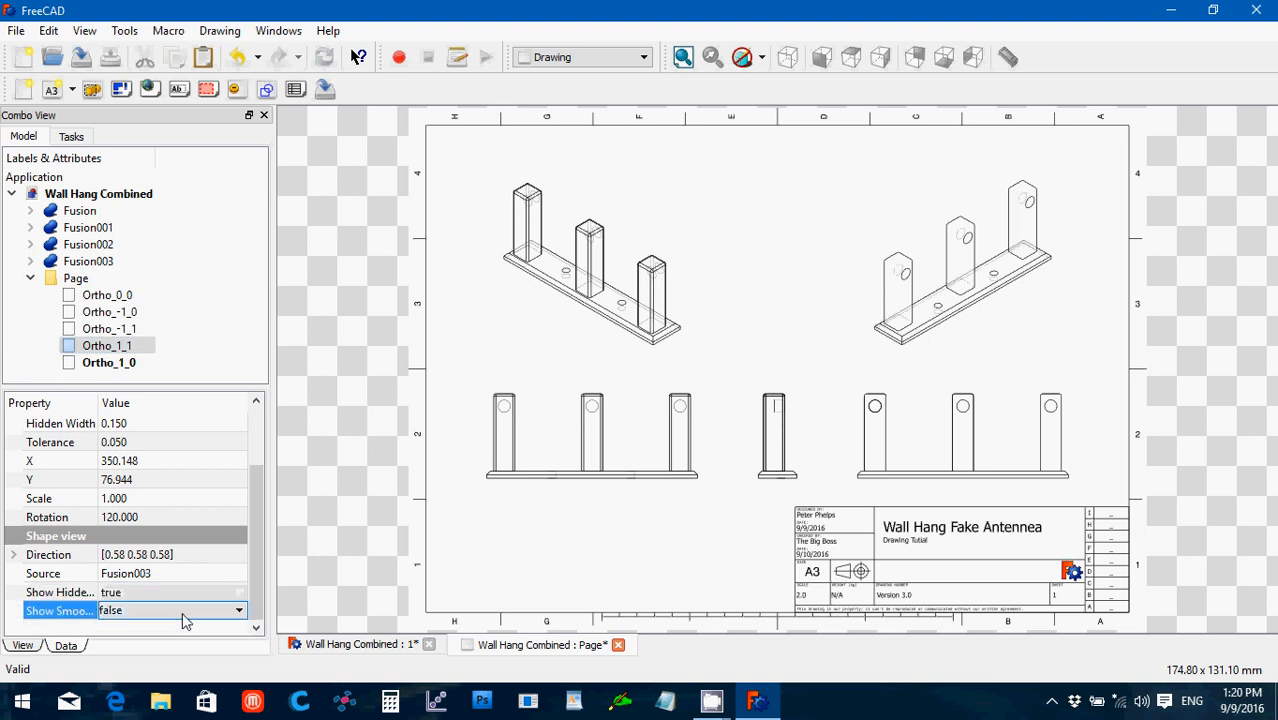
{"action": "left_click", "coordinate": [183, 618]}
{"action": "left_click", "coordinate": [188, 641]}
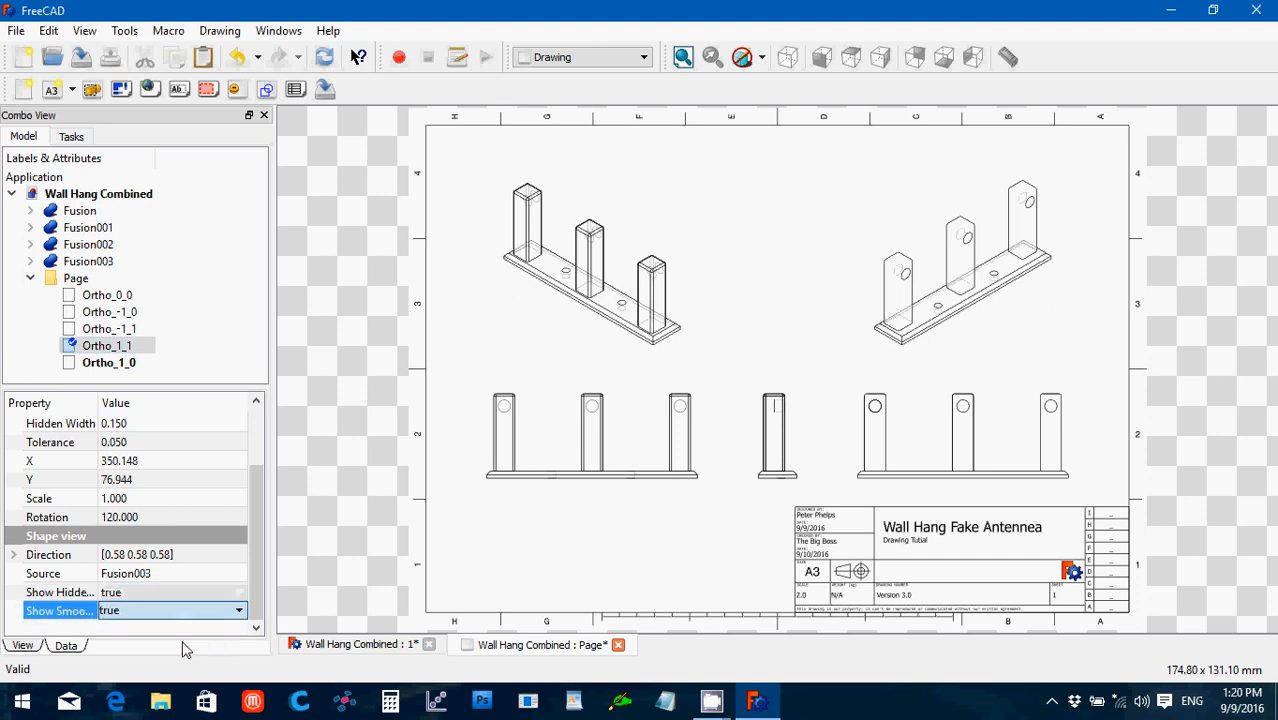
Step: Turn on hidden lines and smooth lines for the Ortho_1_0 view
{"action": "left_click", "coordinate": [110, 365]}
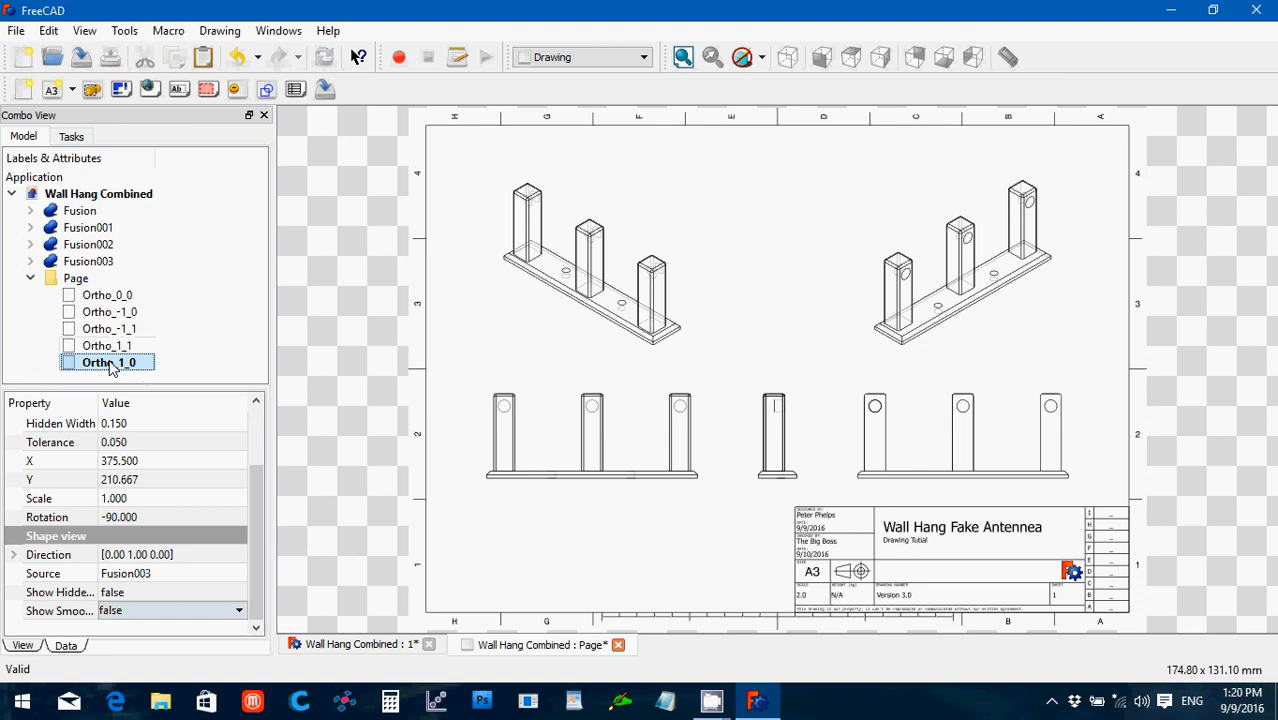
{"action": "left_click", "coordinate": [172, 598]}
{"action": "left_click", "coordinate": [170, 599]}
{"action": "left_click", "coordinate": [173, 621]}
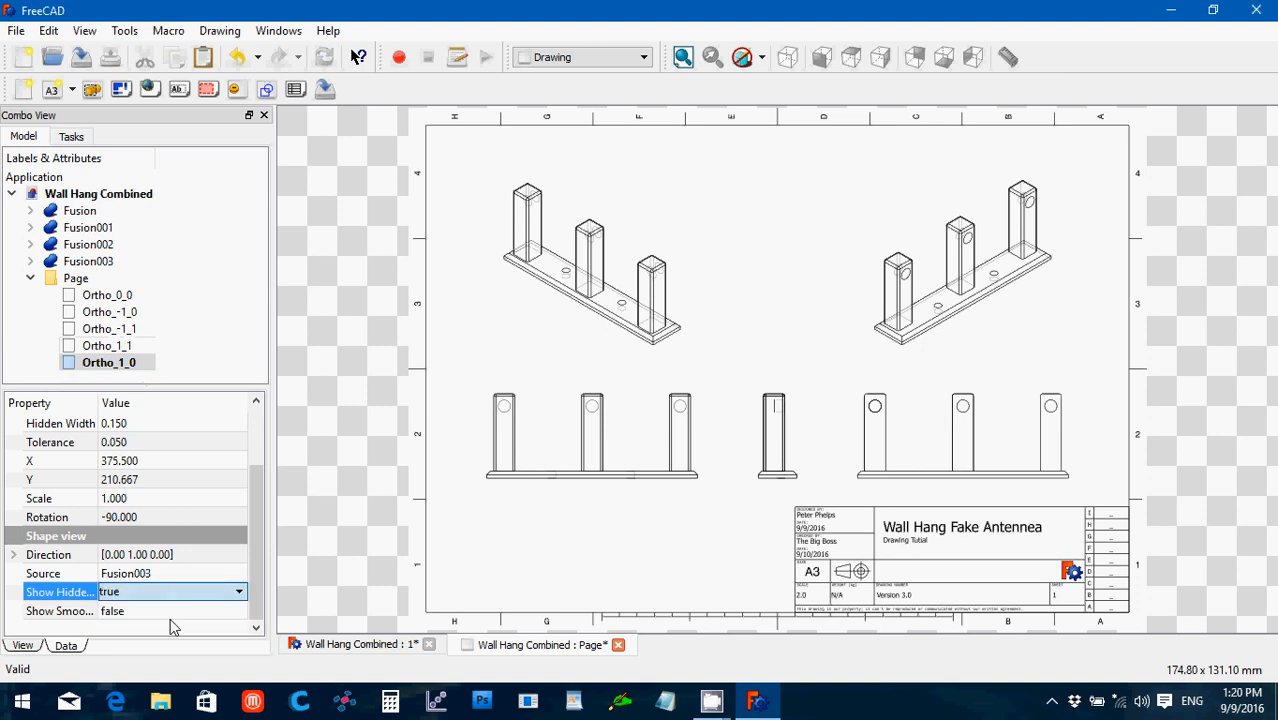
{"action": "left_click", "coordinate": [178, 614]}
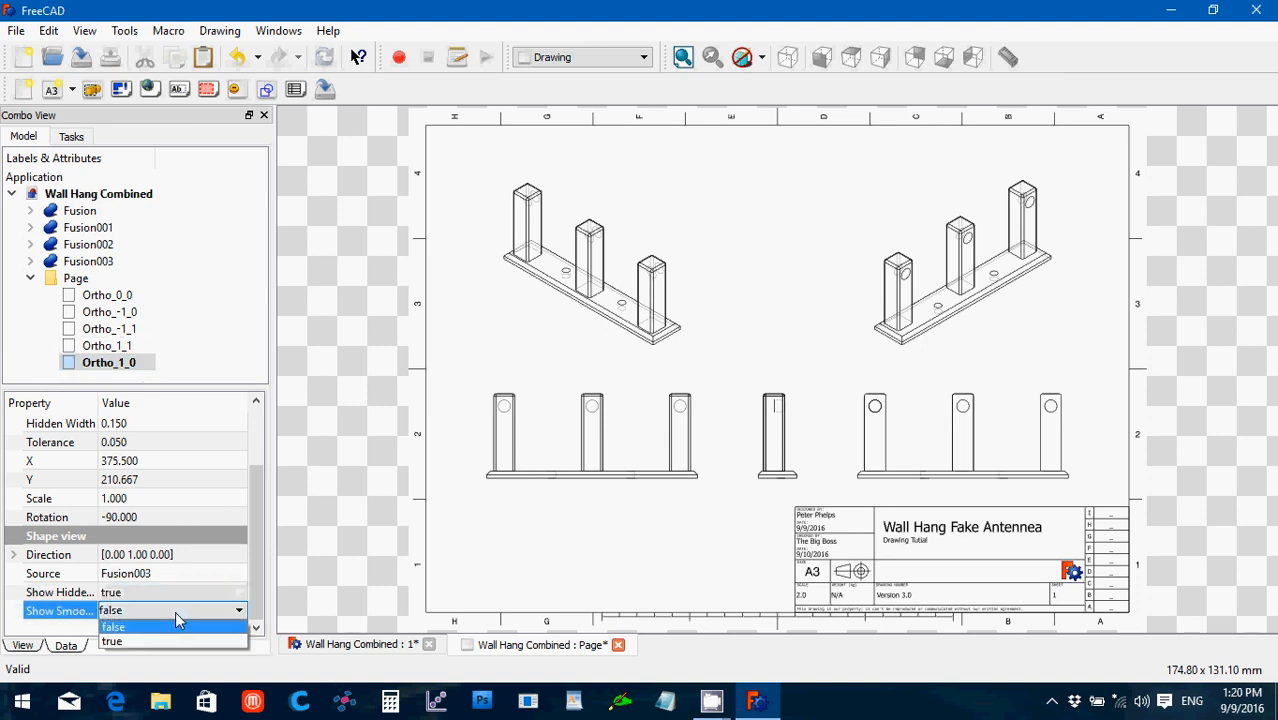
{"action": "left_click", "coordinate": [175, 640]}
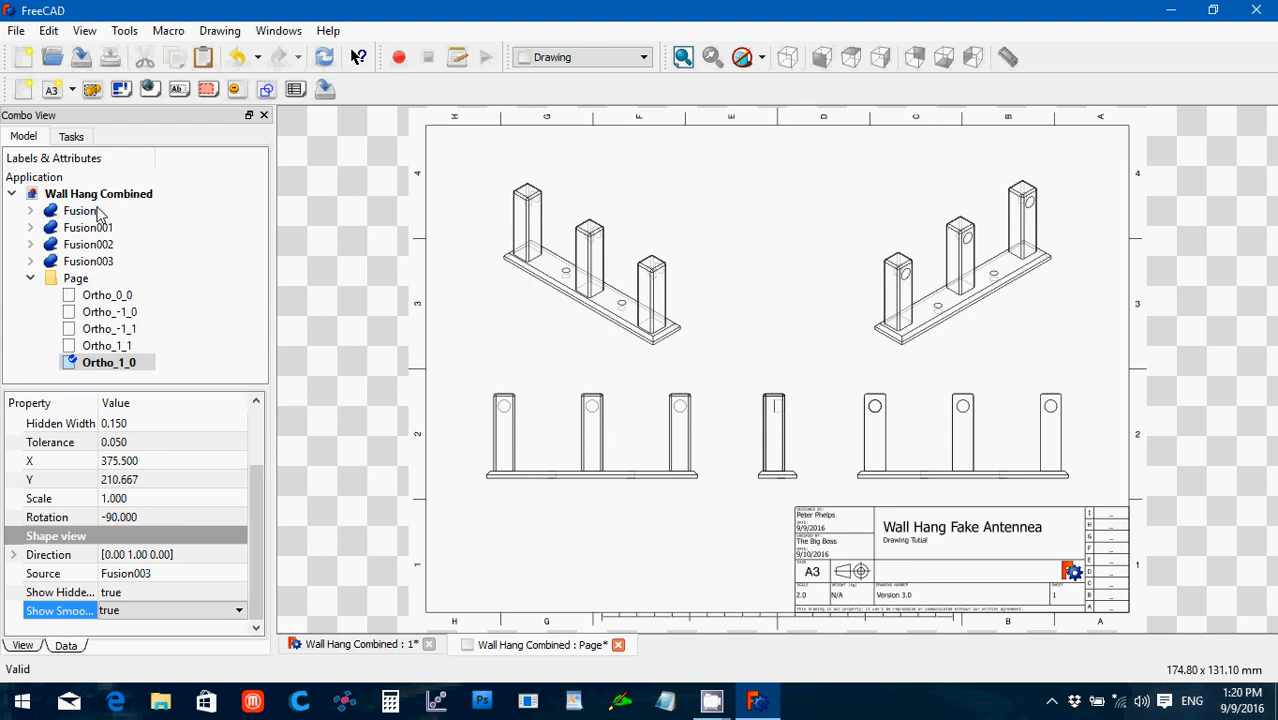
Step: Start an orthographic projection of the Fusion part with automatic scale and position off and the scale set to 2
{"action": "left_click", "coordinate": [90, 212]}
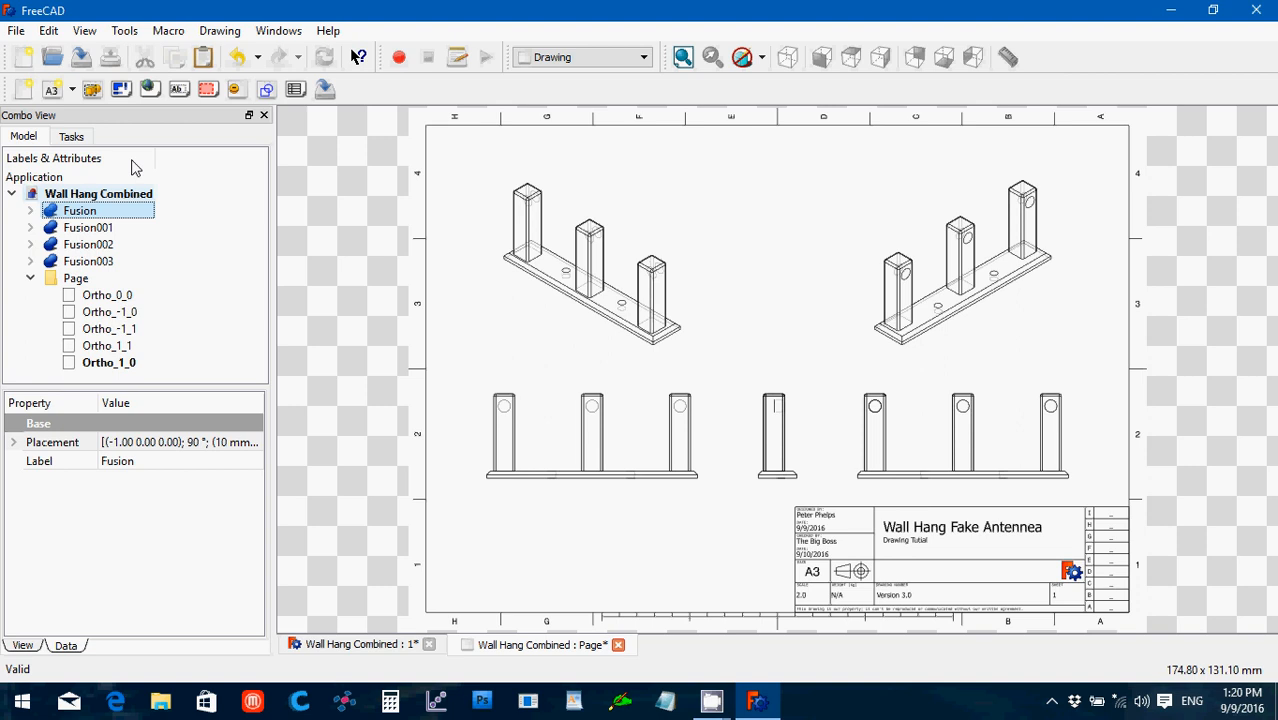
{"action": "left_click", "coordinate": [121, 90]}
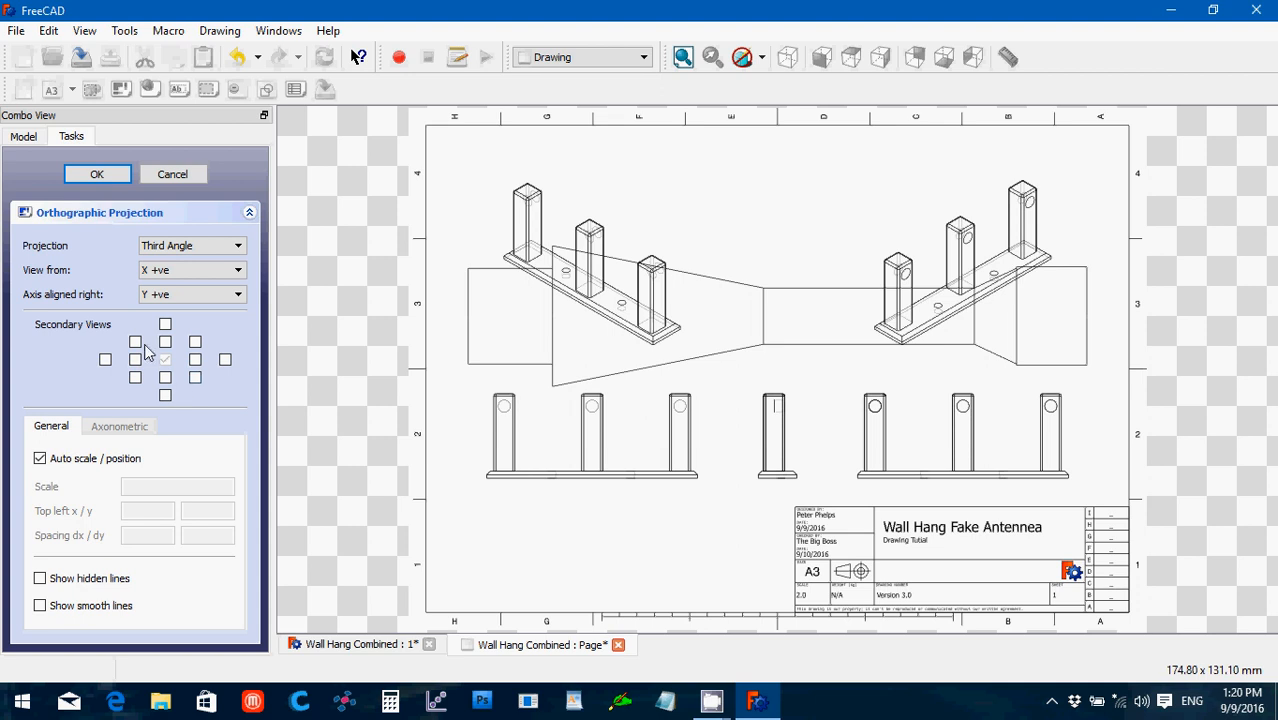
{"action": "left_click", "coordinate": [40, 459]}
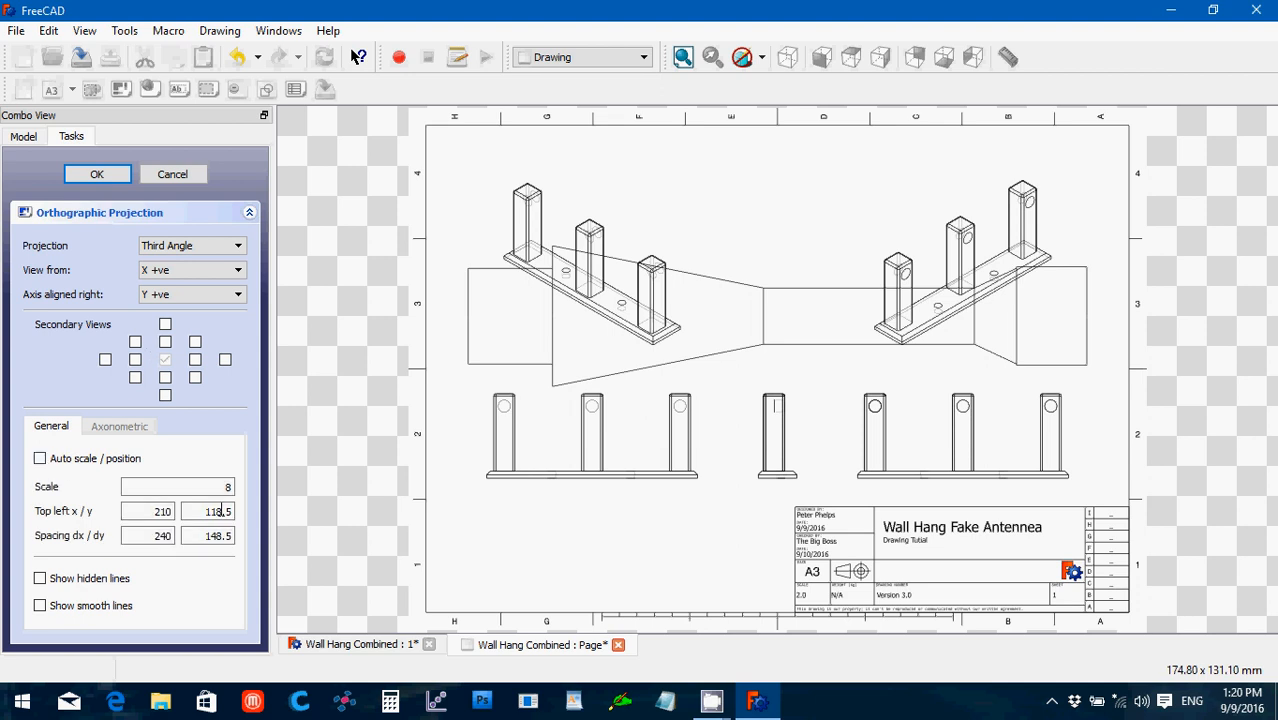
{"action": "double_click", "coordinate": [205, 489]}
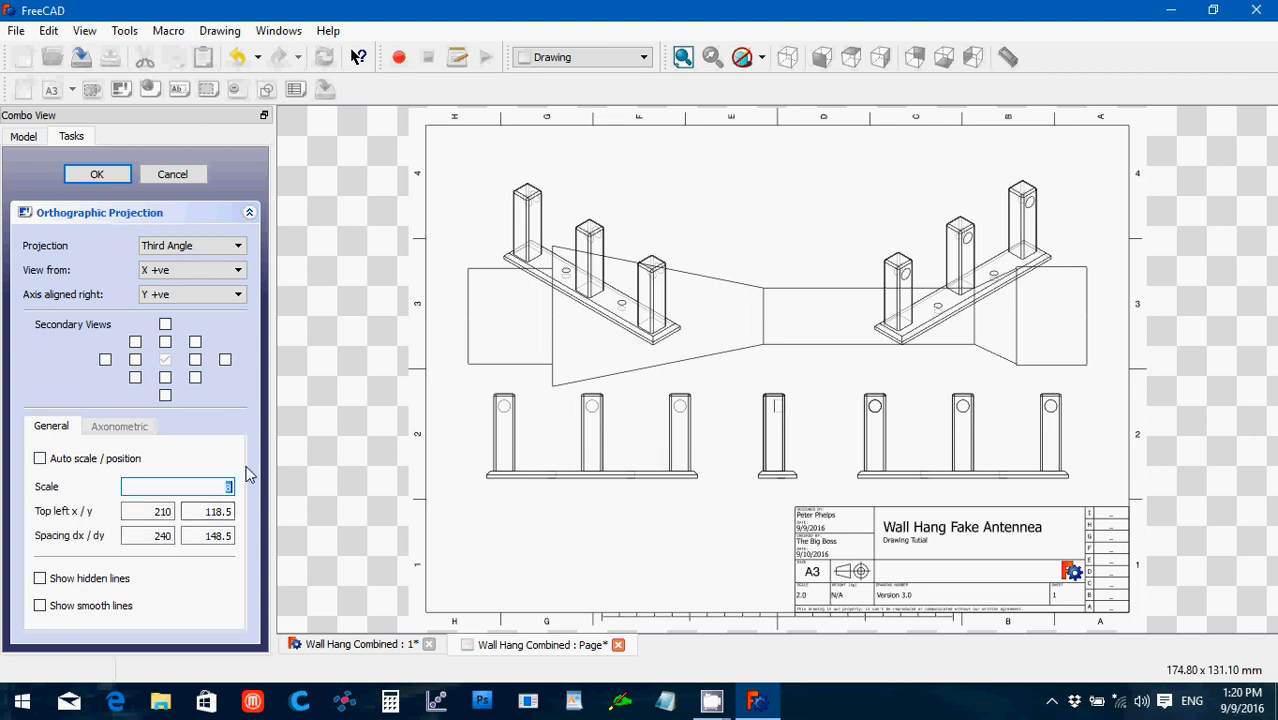
{"action": "type", "text": "2"}
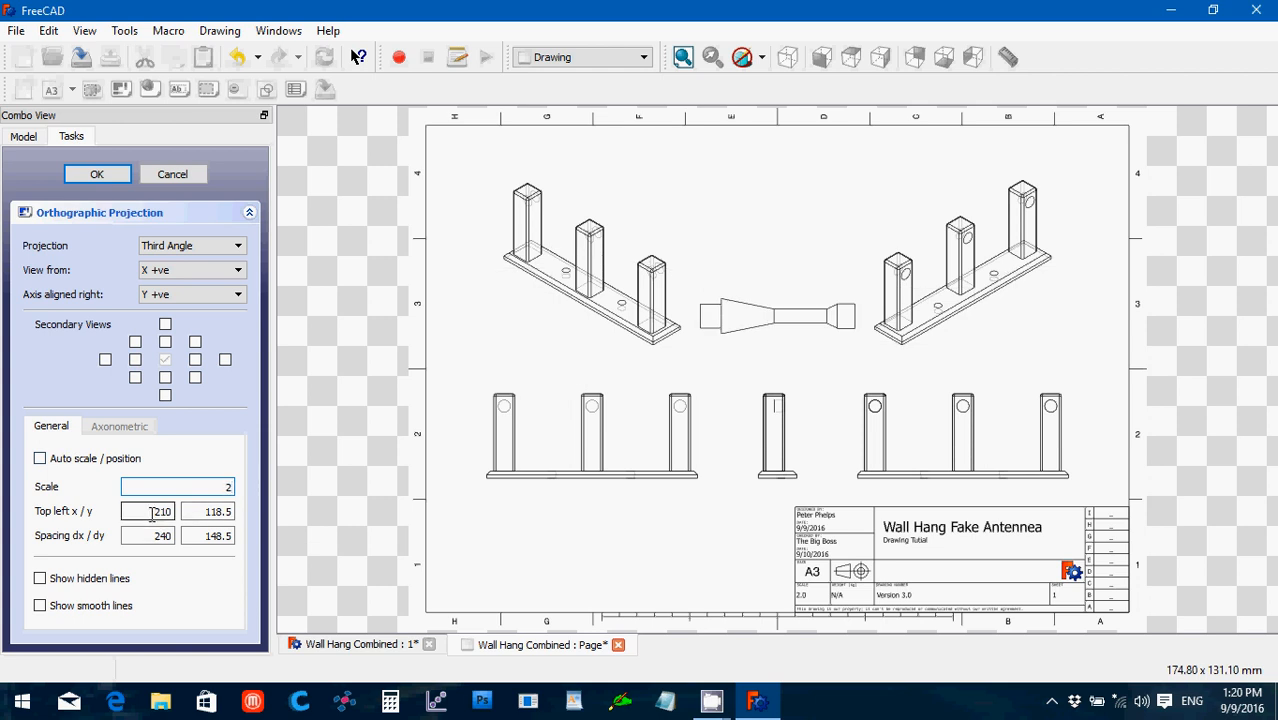
Step: Try top-left x positions of 30 and 50 for the Fusion view, ending with 70
{"action": "left_click_drag", "start_coordinate": [152, 513], "coordinate": [177, 512]}
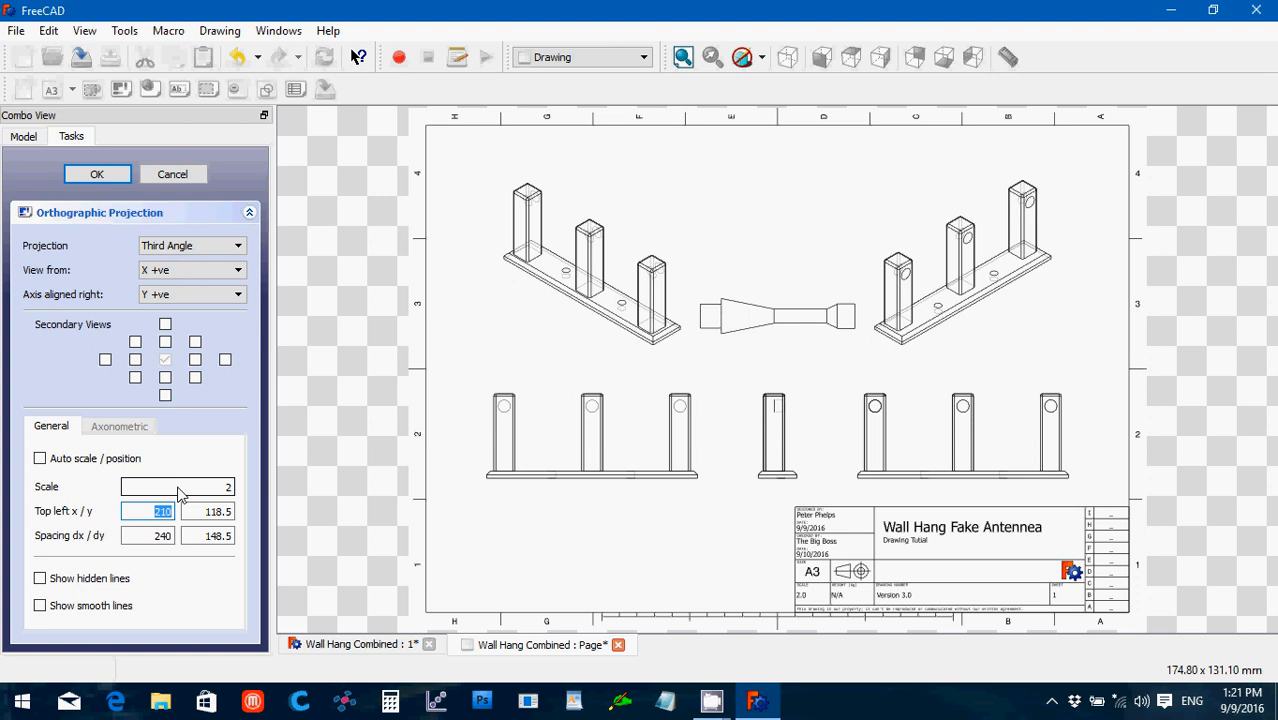
{"action": "type", "text": "30"}
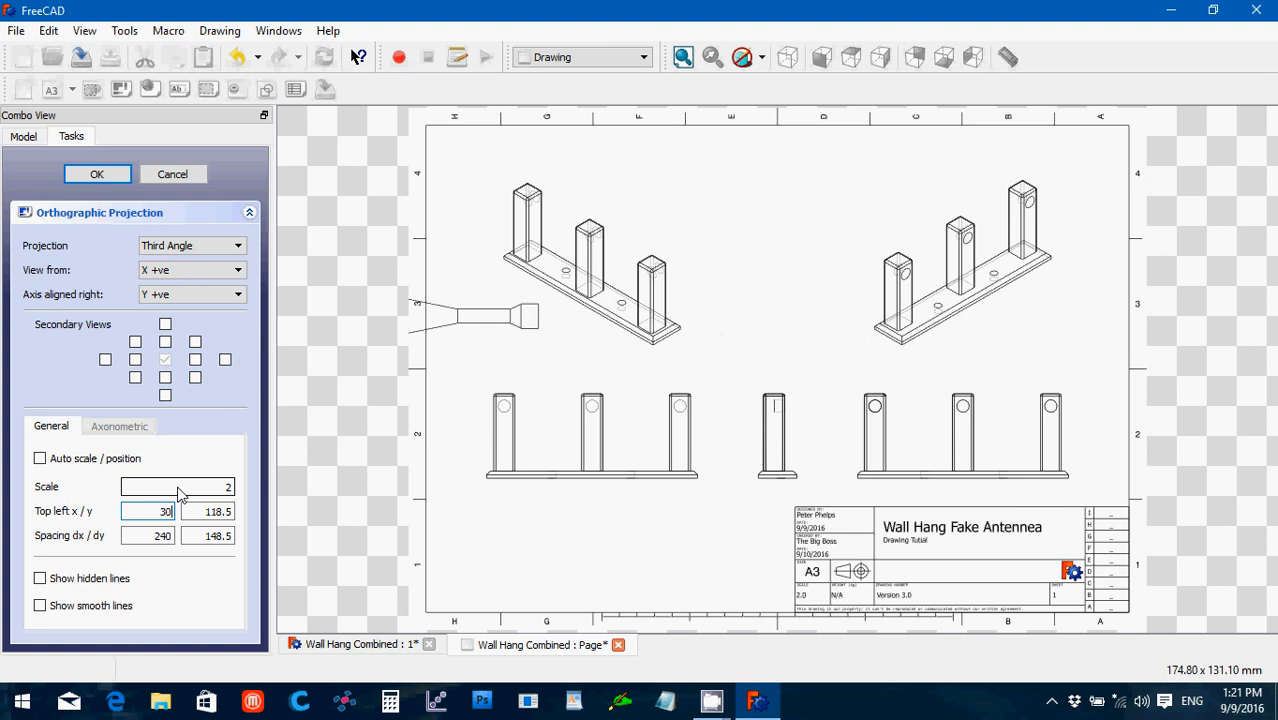
{"action": "left_click_drag", "start_coordinate": [174, 511], "coordinate": [155, 511]}
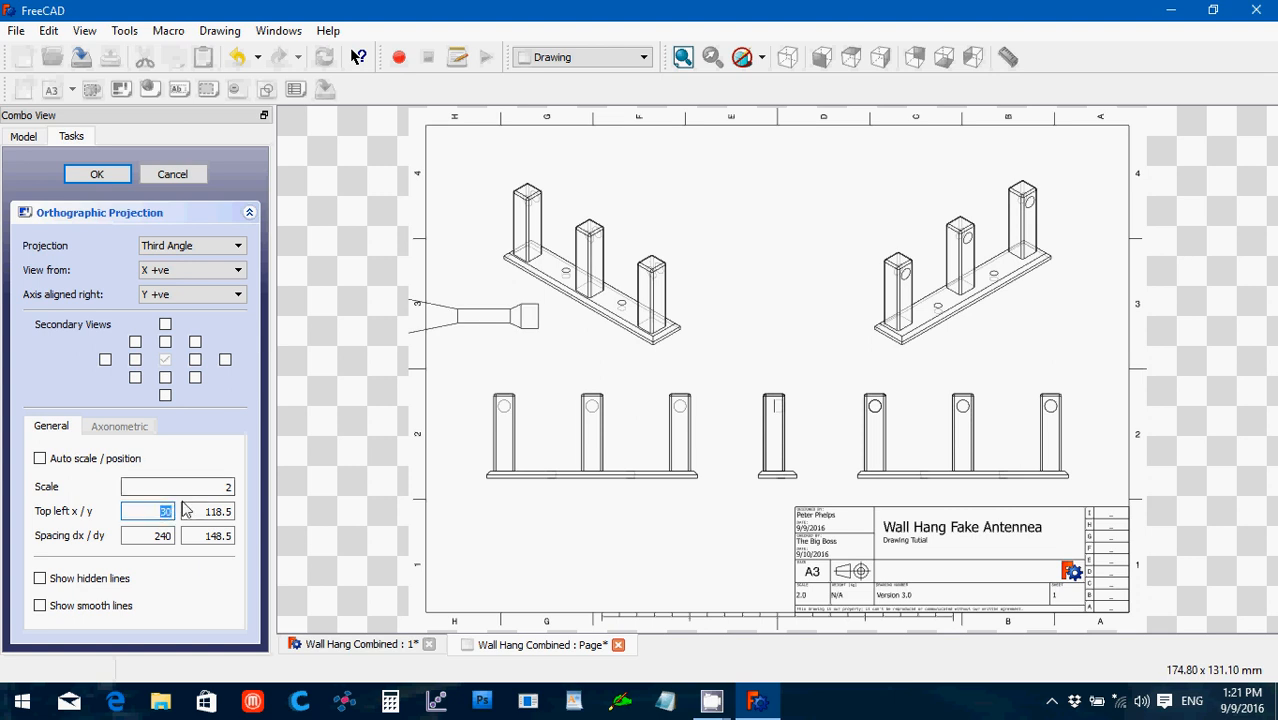
{"action": "type", "text": "50"}
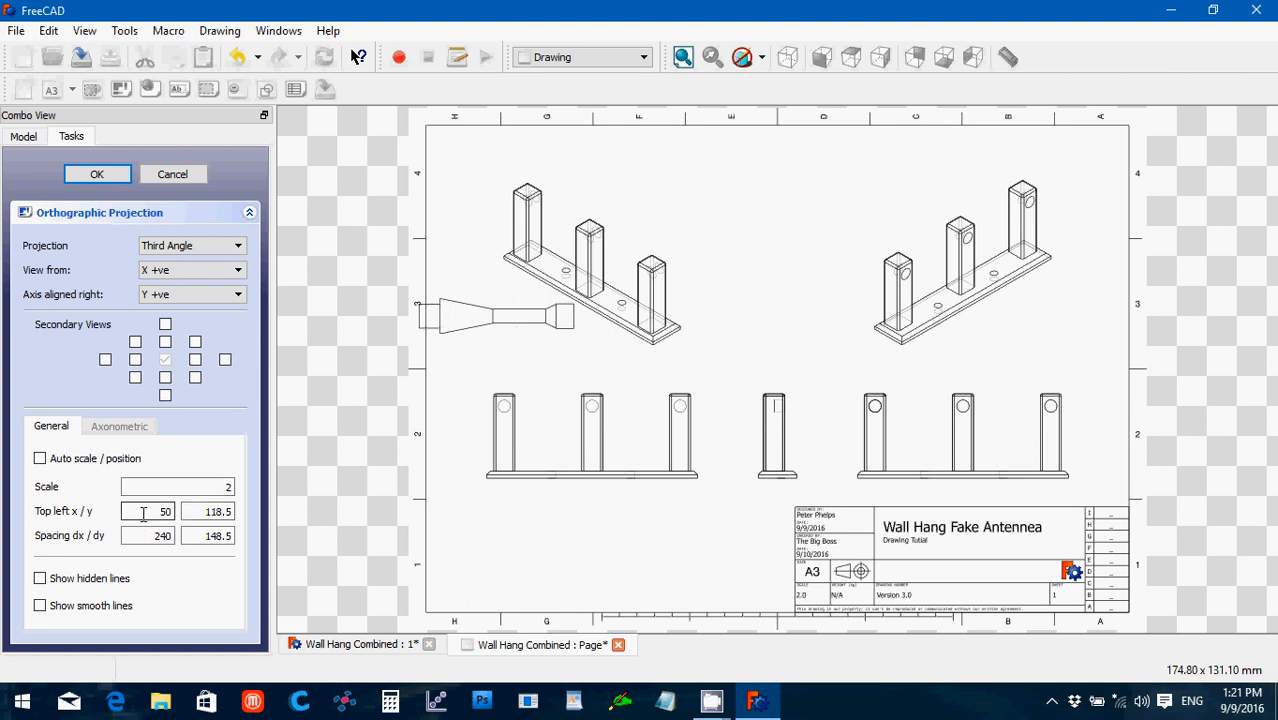
{"action": "left_click_drag", "start_coordinate": [147, 514], "coordinate": [191, 513]}
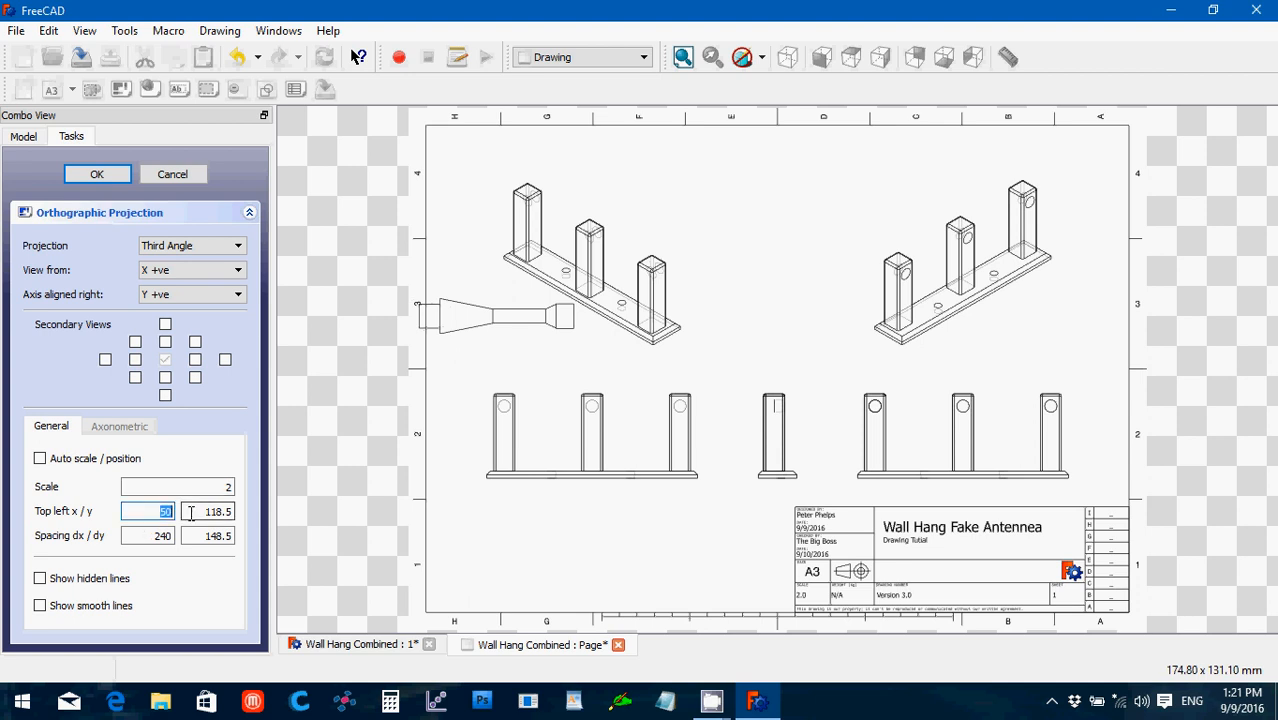
{"action": "type", "text": "70"}
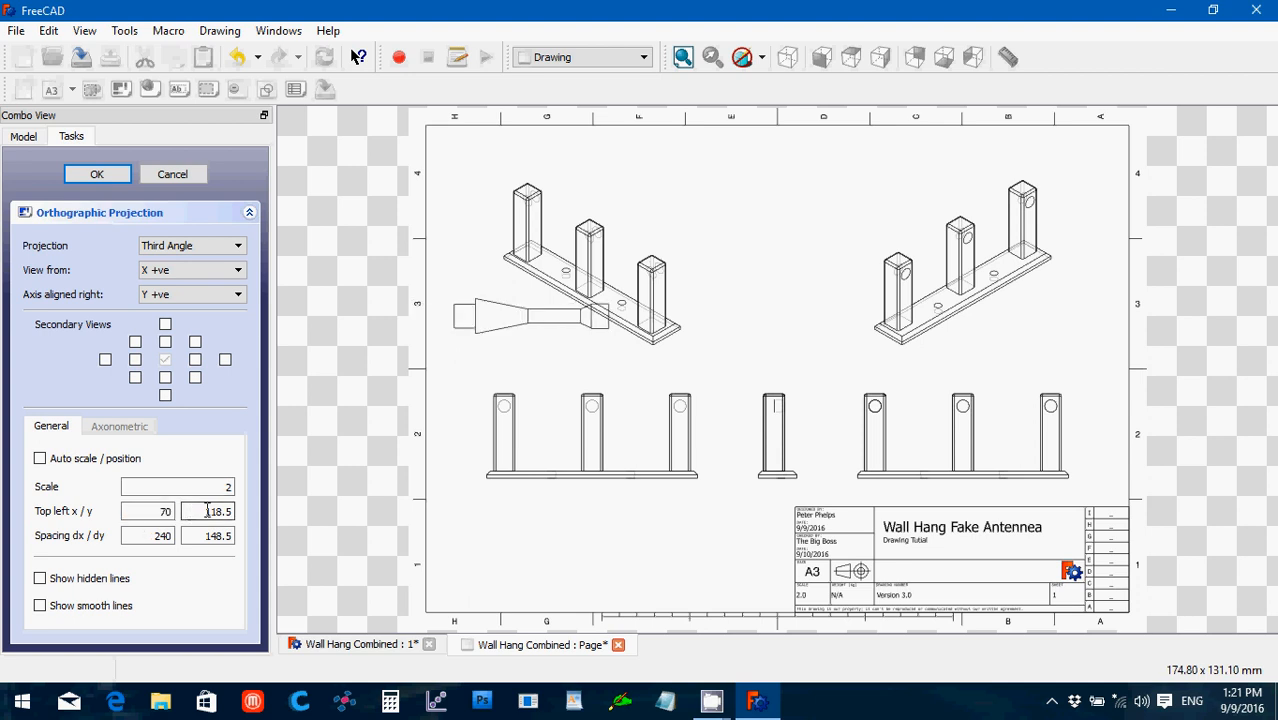
Step: Try top-left y positions of 320 and 300 for the Fusion view
{"action": "left_click_drag", "start_coordinate": [193, 512], "coordinate": [251, 513]}
{"action": "type", "text": "320"}
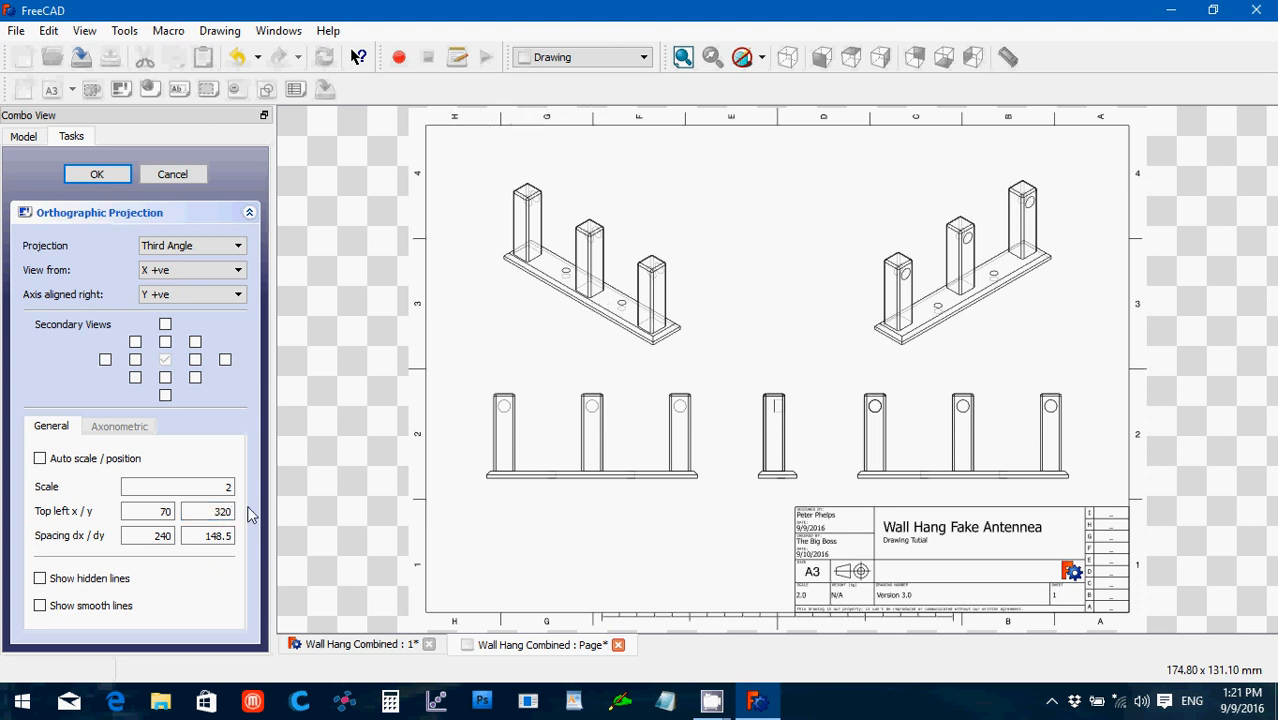
{"action": "left_click", "coordinate": [206, 511]}
{"action": "left_click_drag", "start_coordinate": [206, 511], "coordinate": [240, 513]}
{"action": "type", "text": "300"}
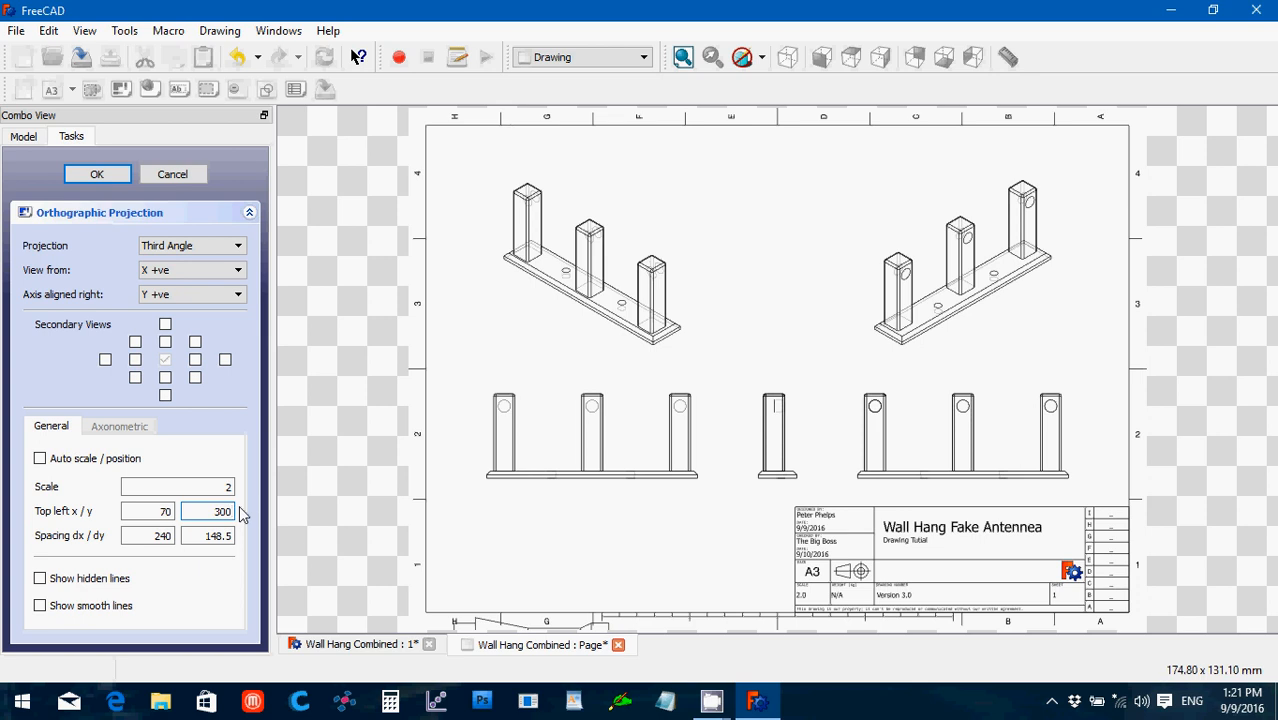
Step: Try further top-left y positions for the Fusion view, including 33 and the negative value -320
{"action": "key", "text": "BackSpace"}
{"action": "key", "text": "BackSpace"}
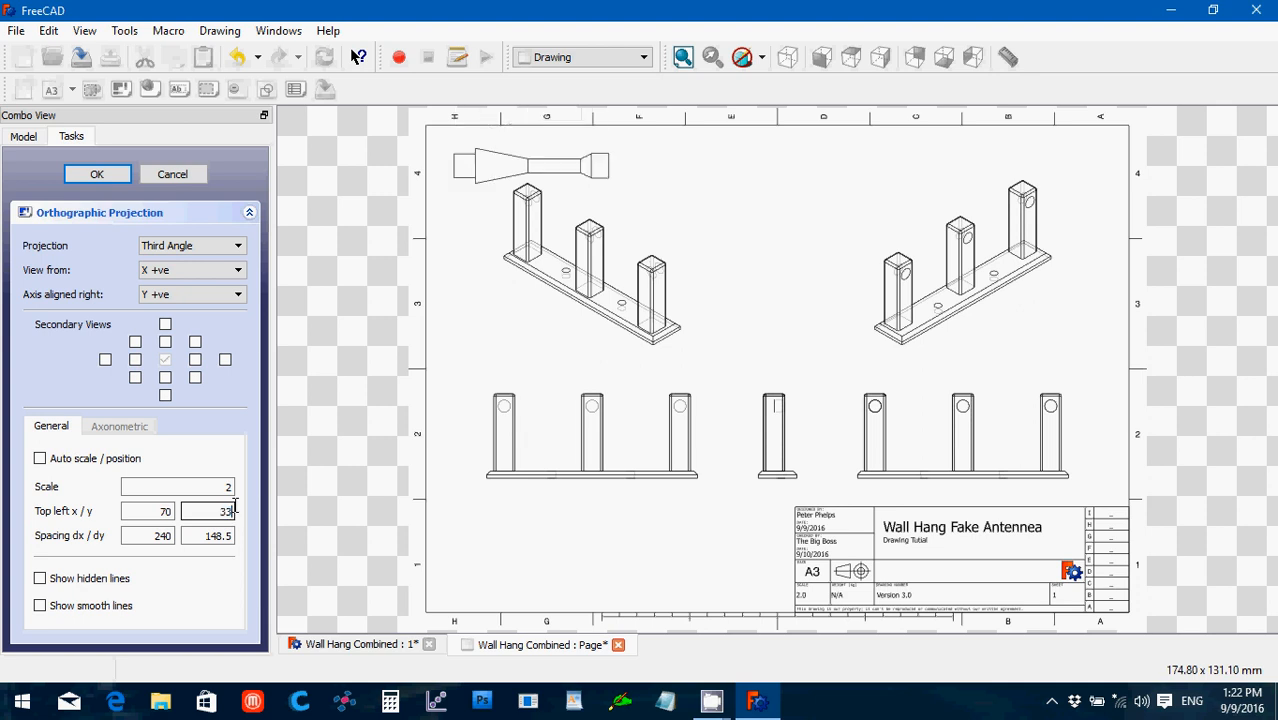
{"action": "type", "text": "320"}
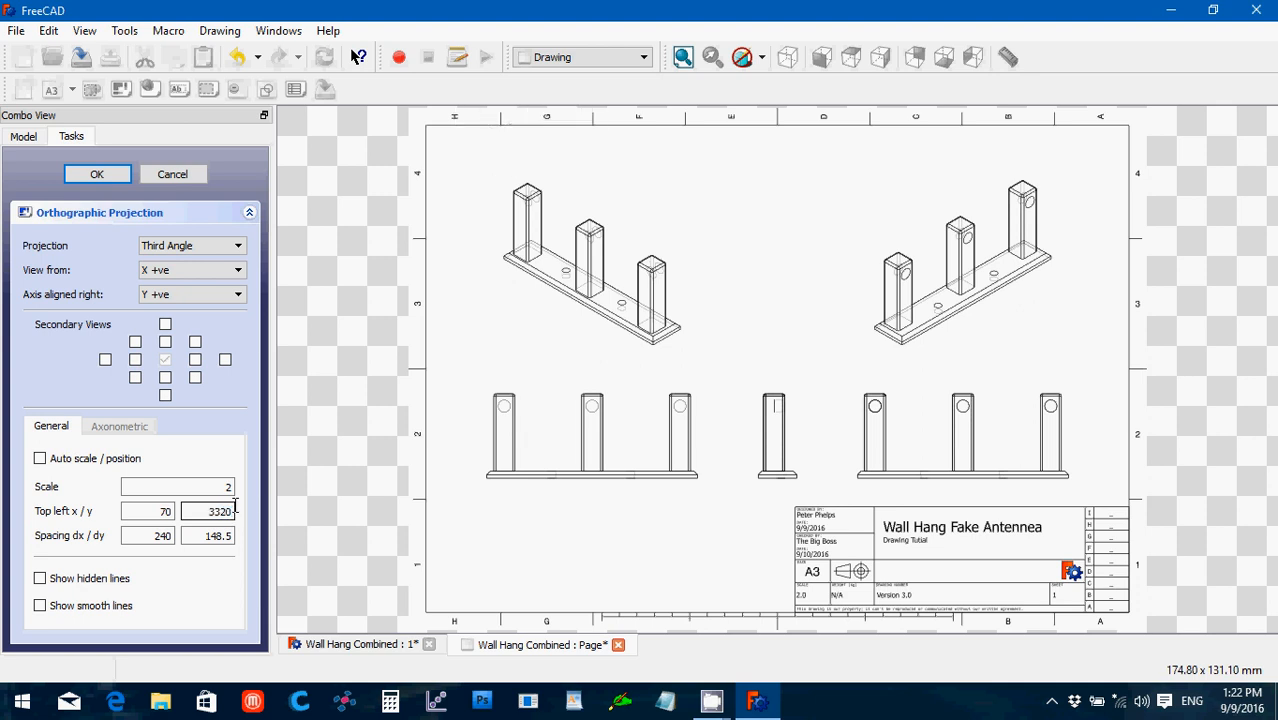
{"action": "key", "text": "BackSpace"}
{"action": "key", "text": "BackSpace"}
{"action": "key", "text": "BackSpace"}
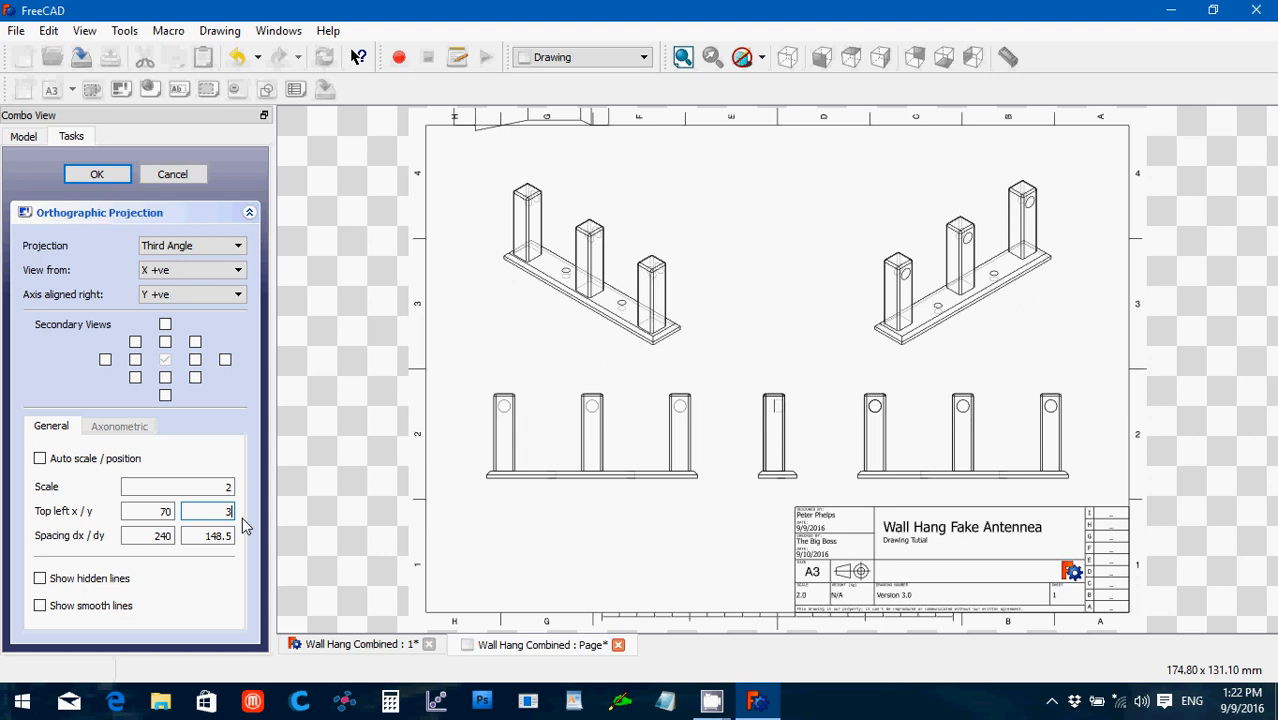
{"action": "key", "text": "Left"}
{"action": "type", "text": "-3"}
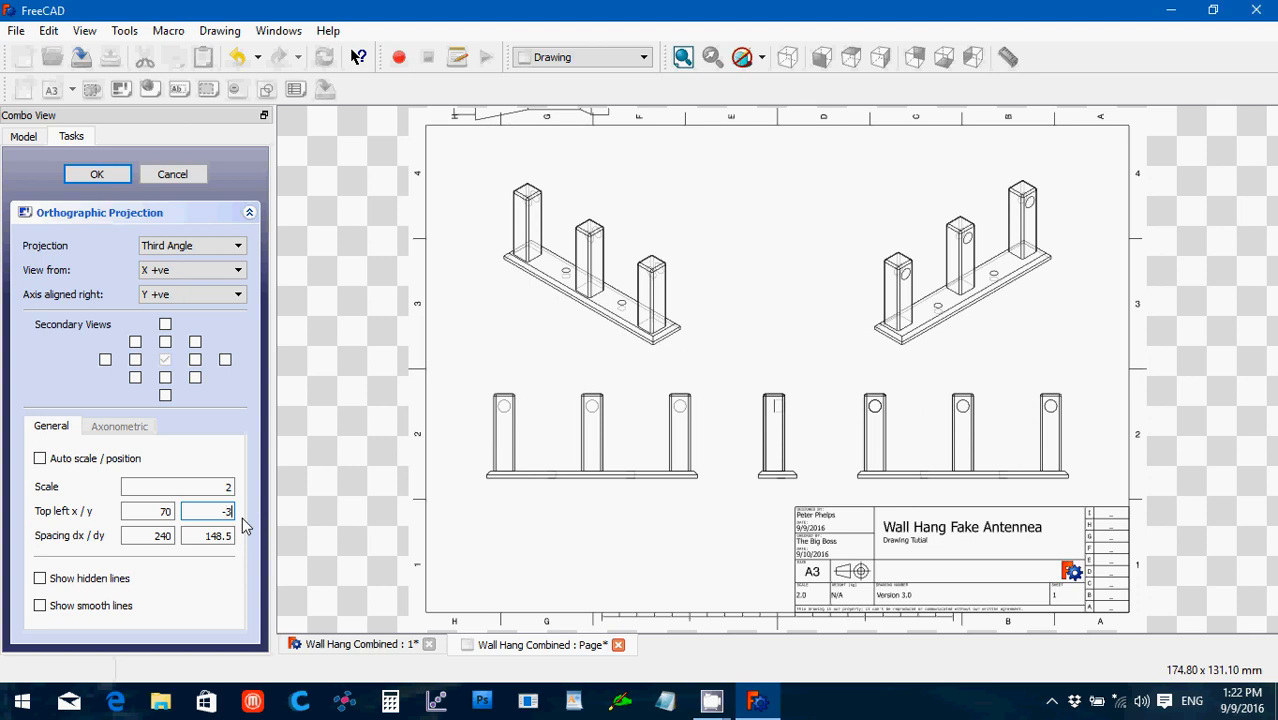
{"action": "type", "text": "20"}
Step: Try a top-left y position of 30 for the Fusion view, followed by 320 again
{"action": "double_click", "coordinate": [217, 510]}
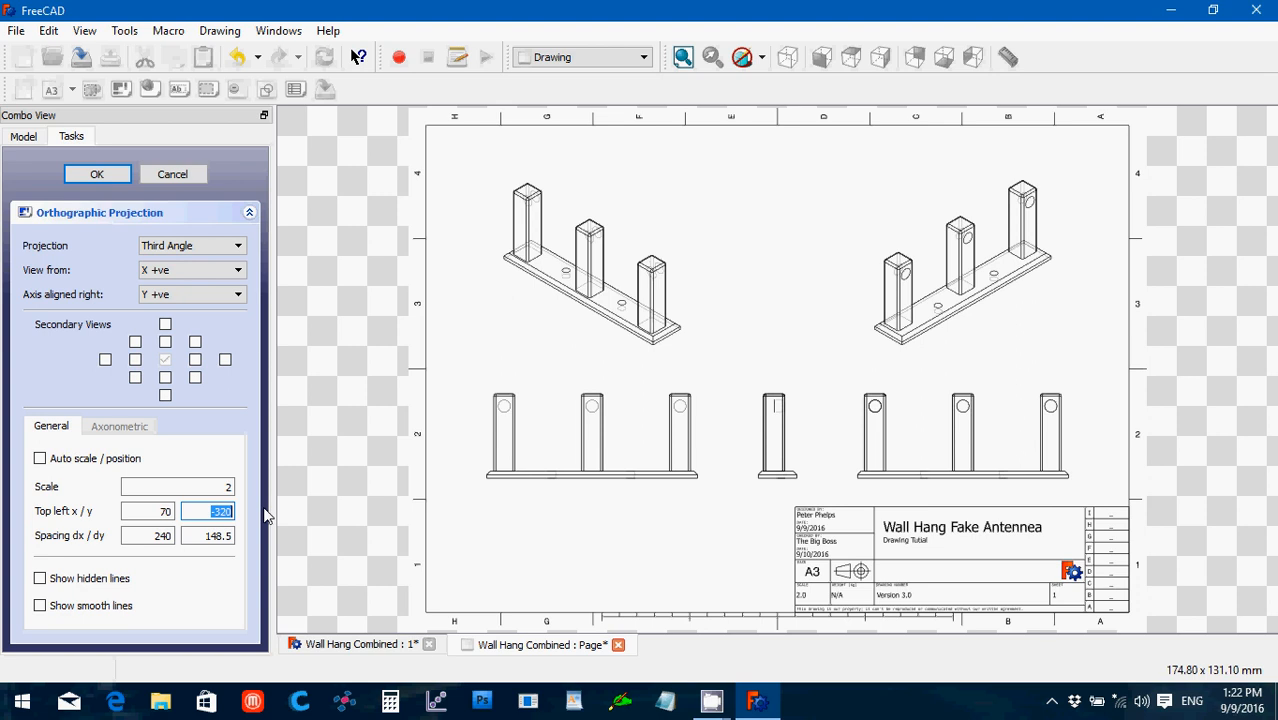
{"action": "type", "text": "30"}
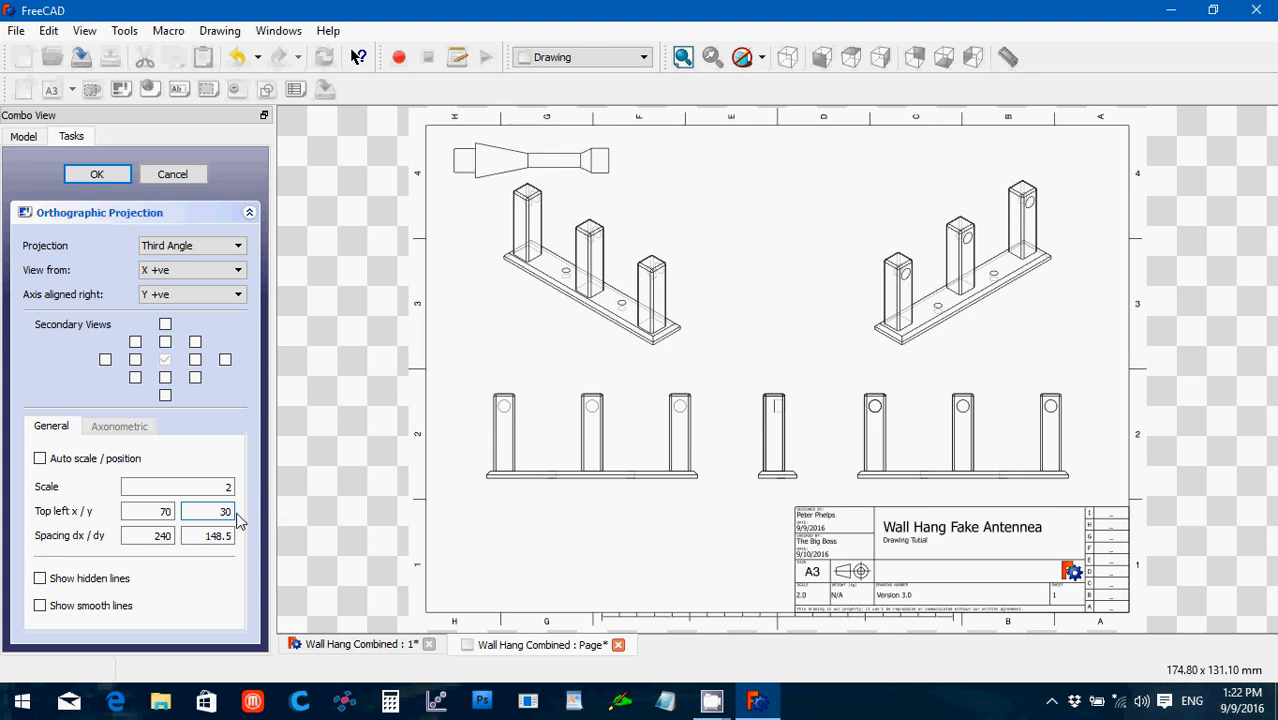
{"action": "key", "text": "BackSpace"}
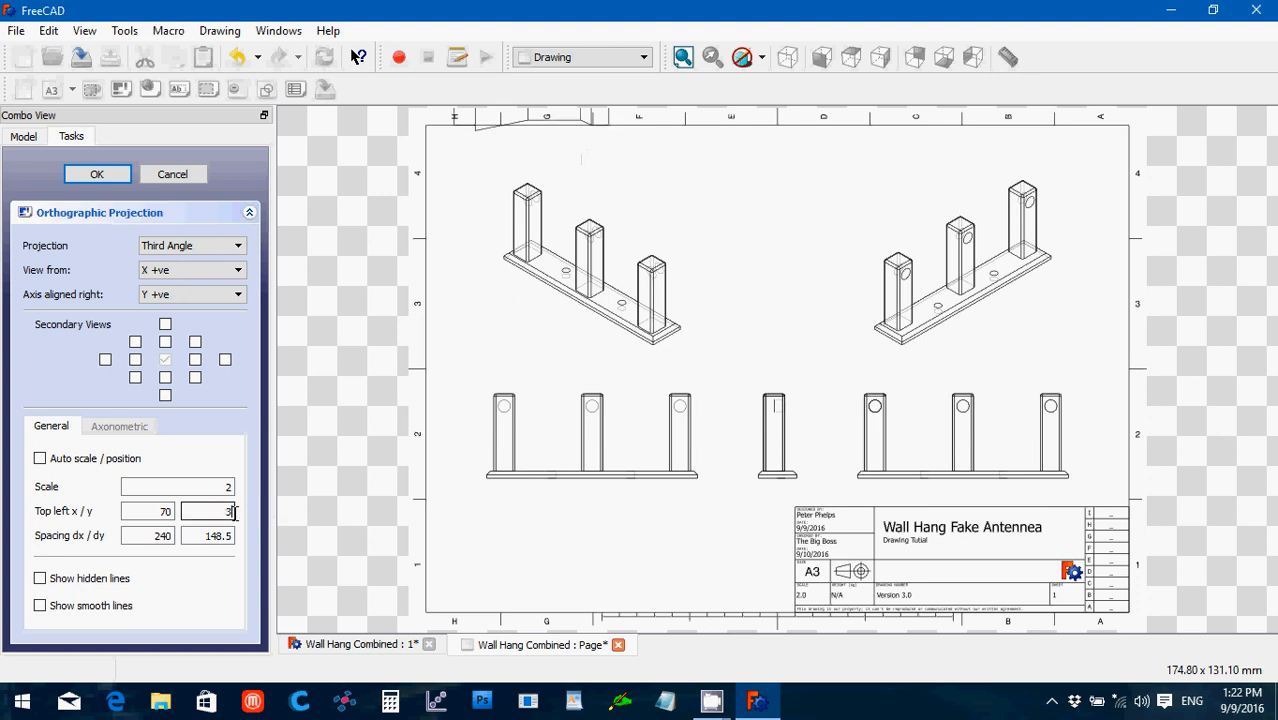
{"action": "type", "text": "20"}
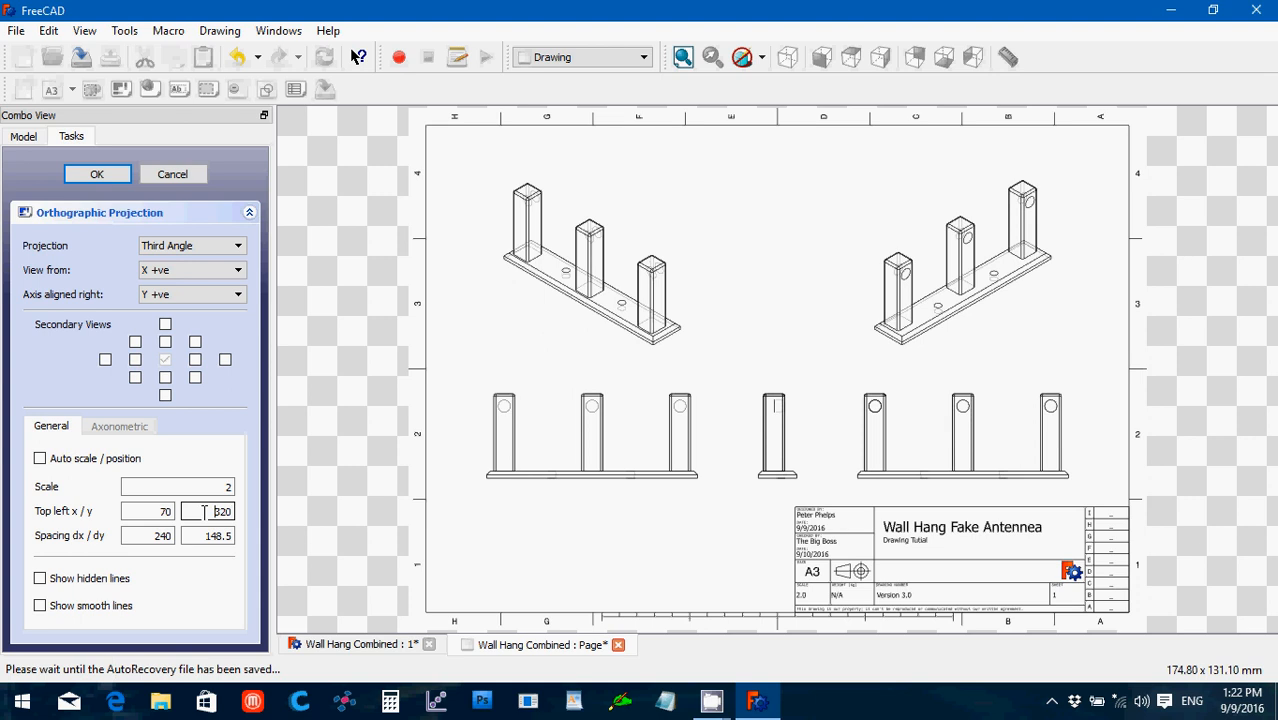
{"action": "left_click_drag", "start_coordinate": [204, 511], "coordinate": [238, 509]}
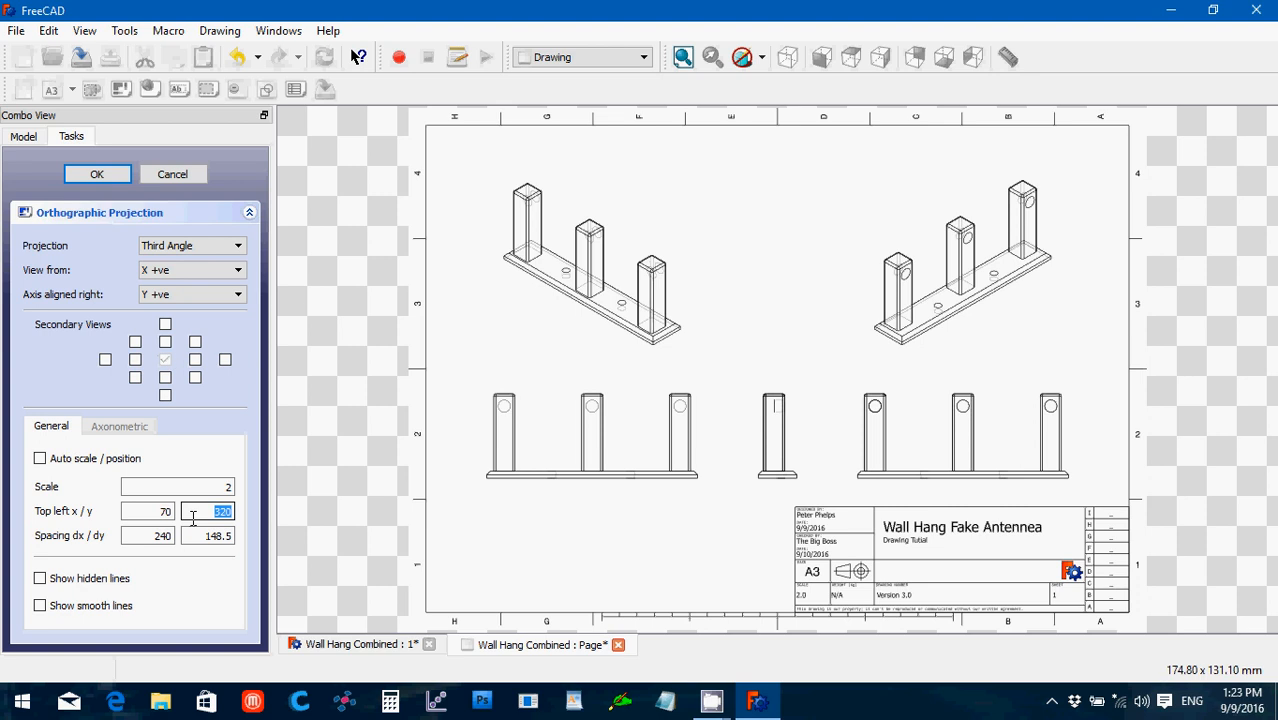
Step: Restore automatic scale and position for the Fusion projection and add the adjacent right-hand end view and the upper-left isometric view
{"action": "left_click", "coordinate": [40, 458]}
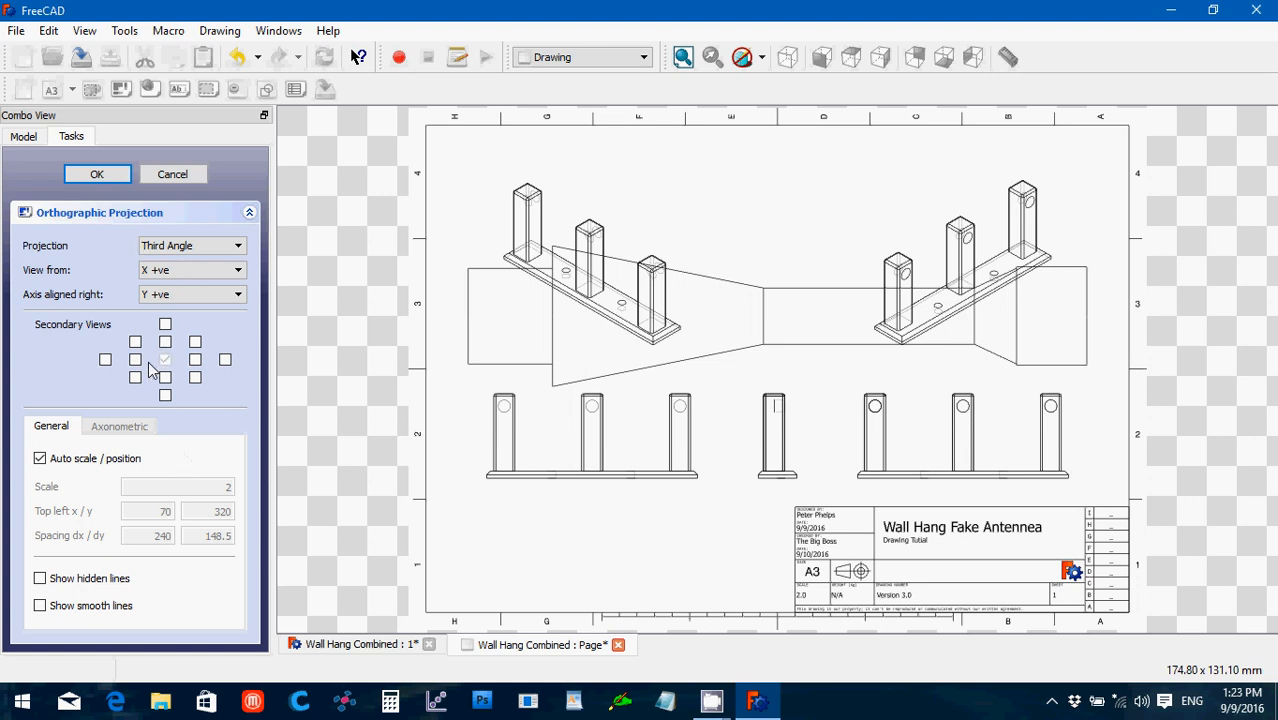
{"action": "left_click", "coordinate": [225, 362]}
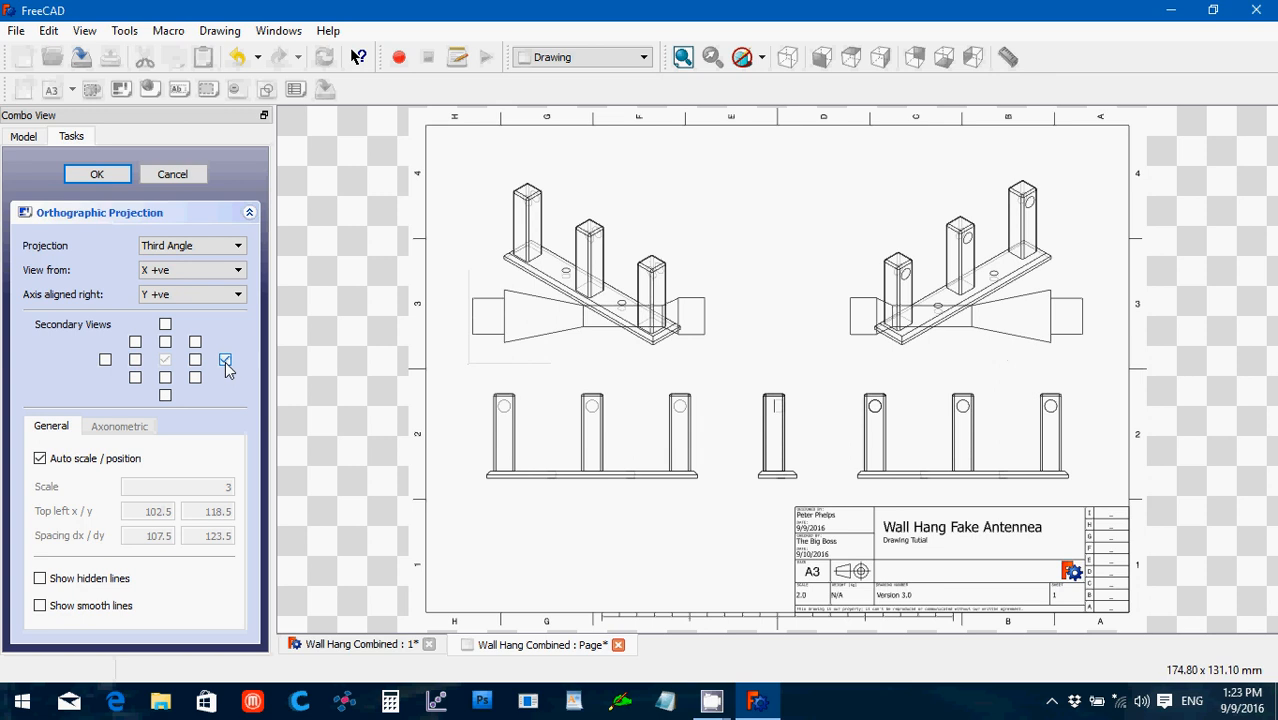
{"action": "left_click", "coordinate": [224, 360]}
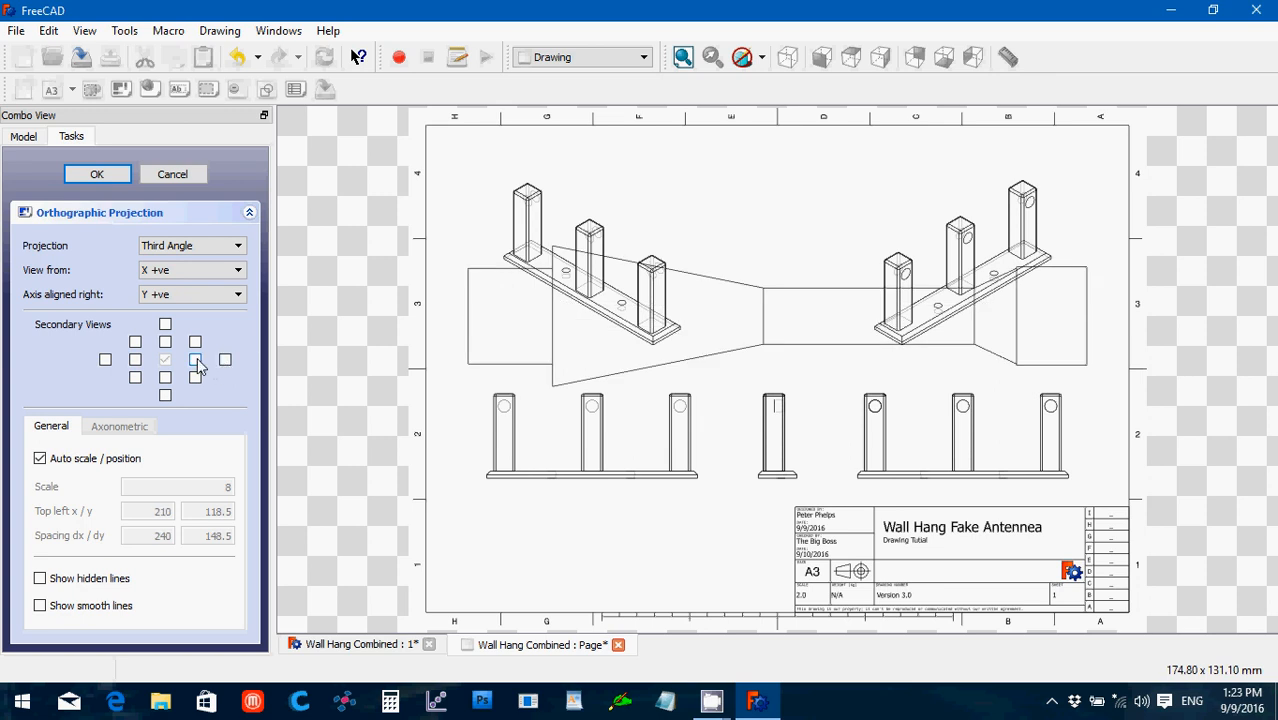
{"action": "left_click", "coordinate": [196, 362]}
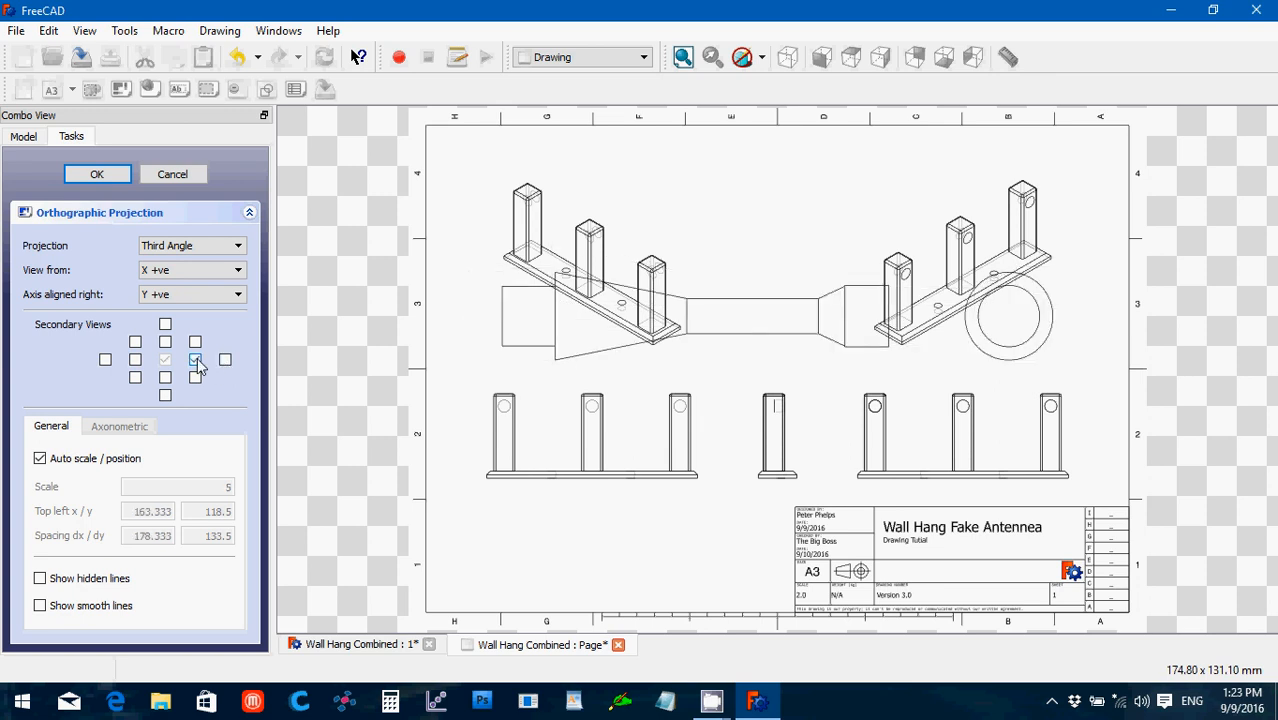
{"action": "left_click", "coordinate": [136, 342]}
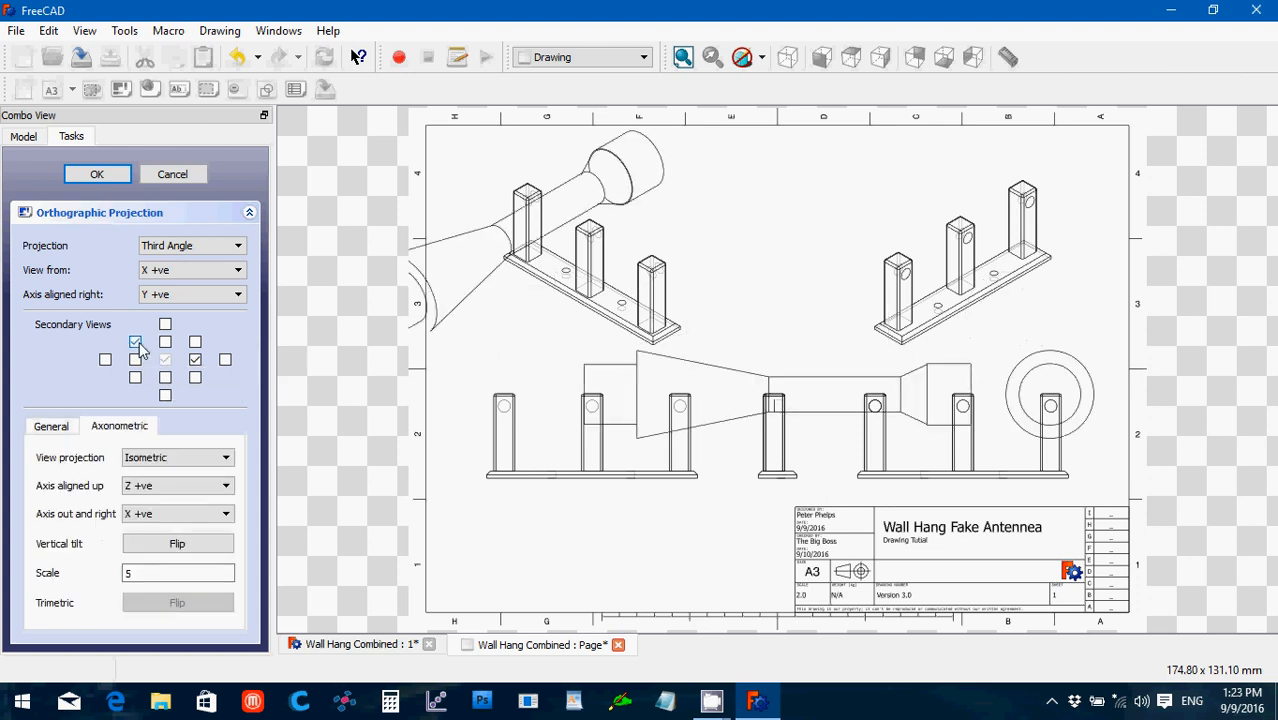
Step: Accept the orthographic projection of the Fusion part with automatic scale and position
{"action": "left_click", "coordinate": [63, 428]}
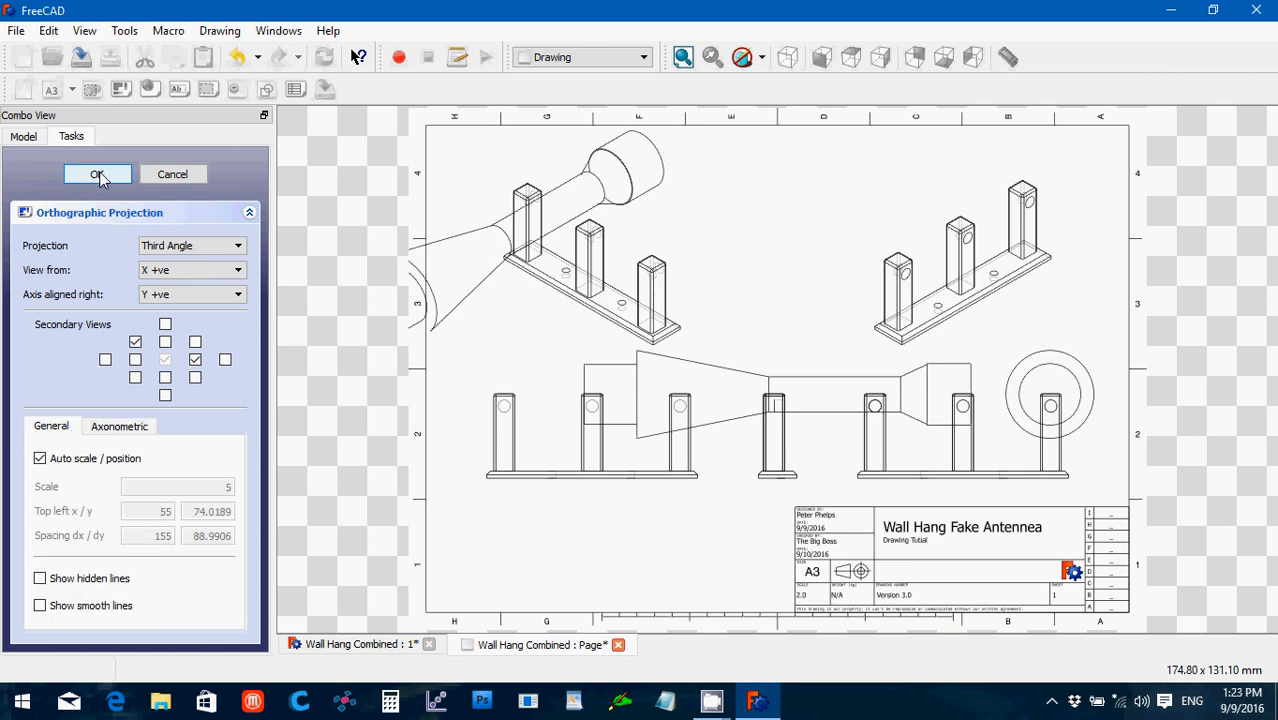
{"action": "left_click", "coordinate": [103, 180]}
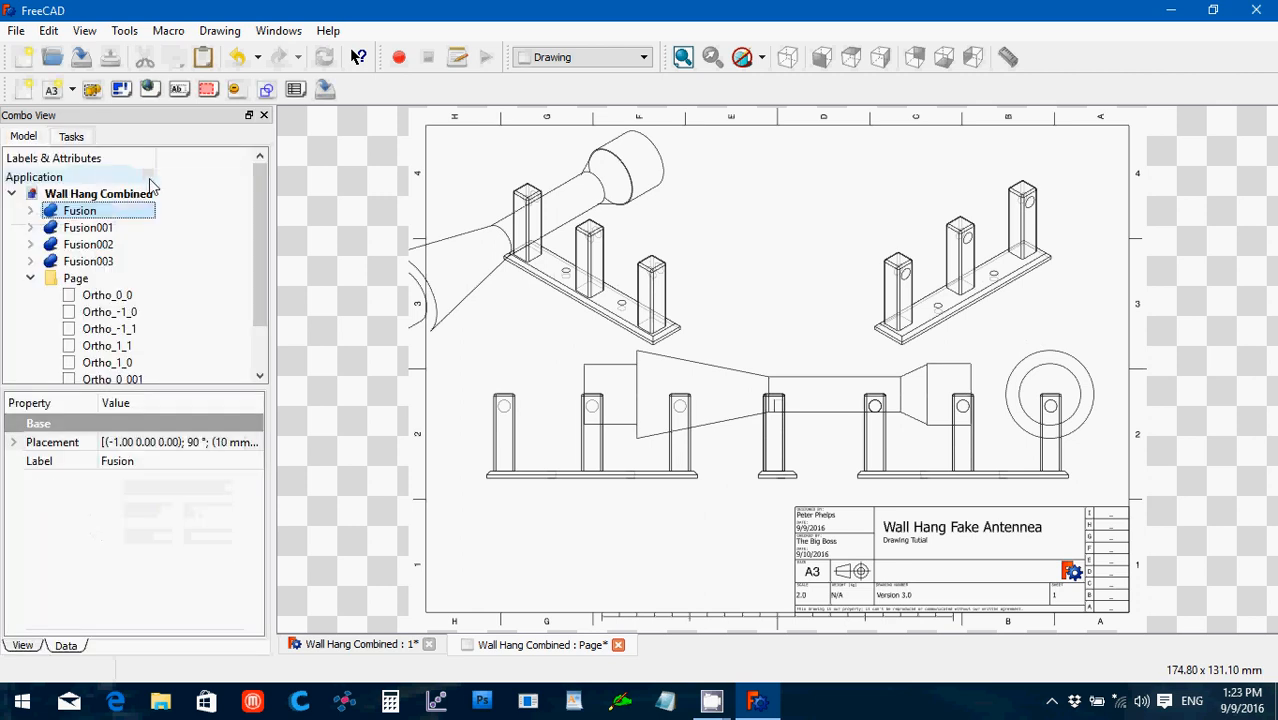
Step: Try Y positions of 420 and 440 for the main Fusion view, Ortho_0_001
{"action": "left_click_drag", "start_coordinate": [255, 230], "coordinate": [248, 330]}
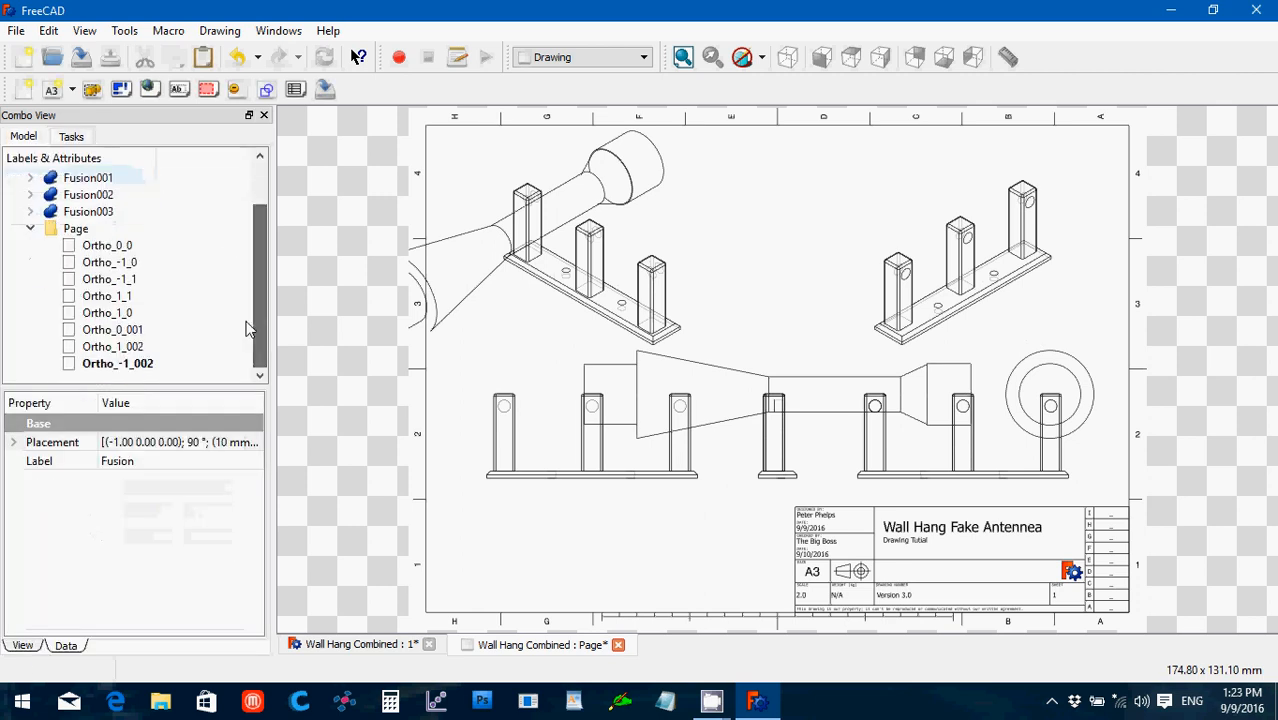
{"action": "left_click", "coordinate": [98, 331]}
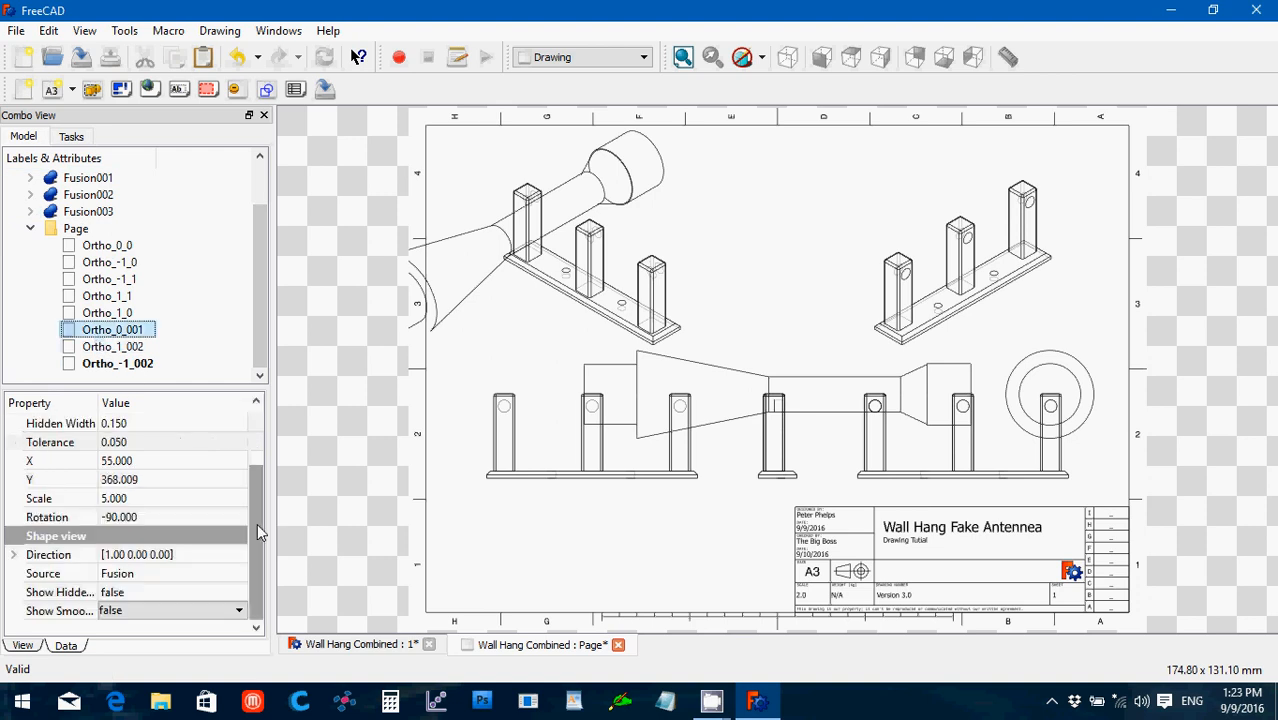
{"action": "left_click", "coordinate": [155, 482]}
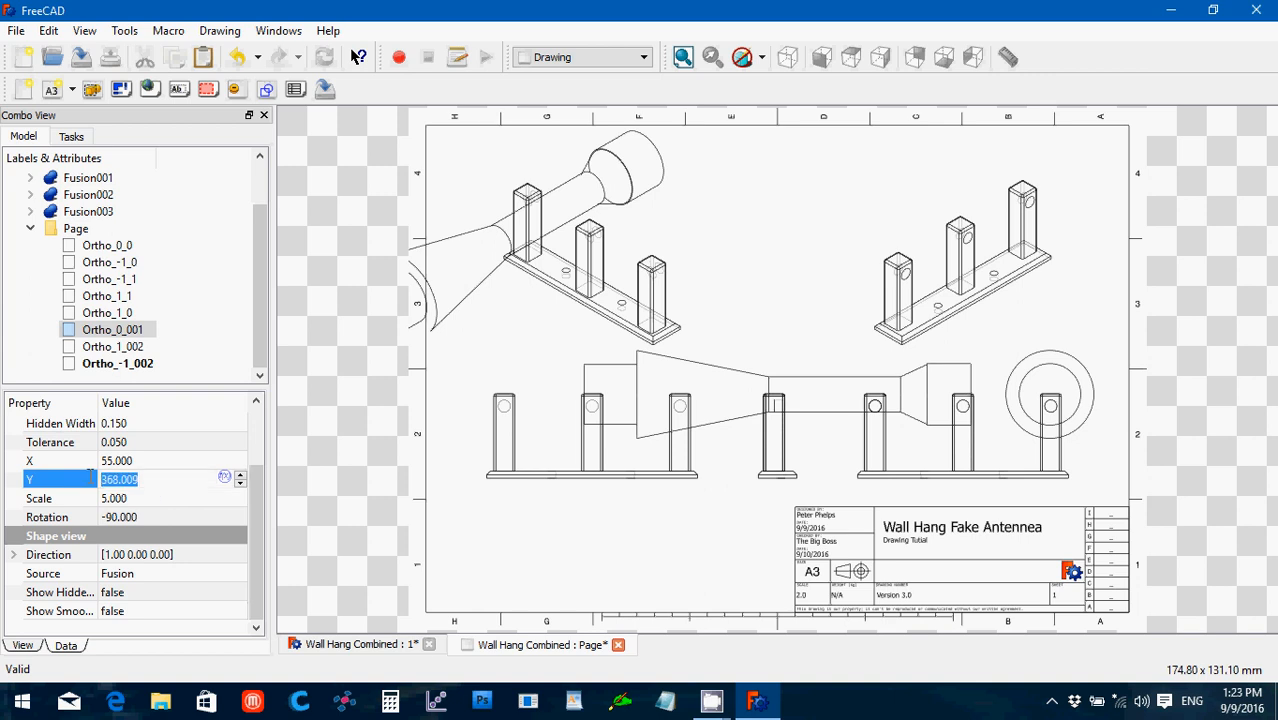
{"action": "type", "text": "420"}
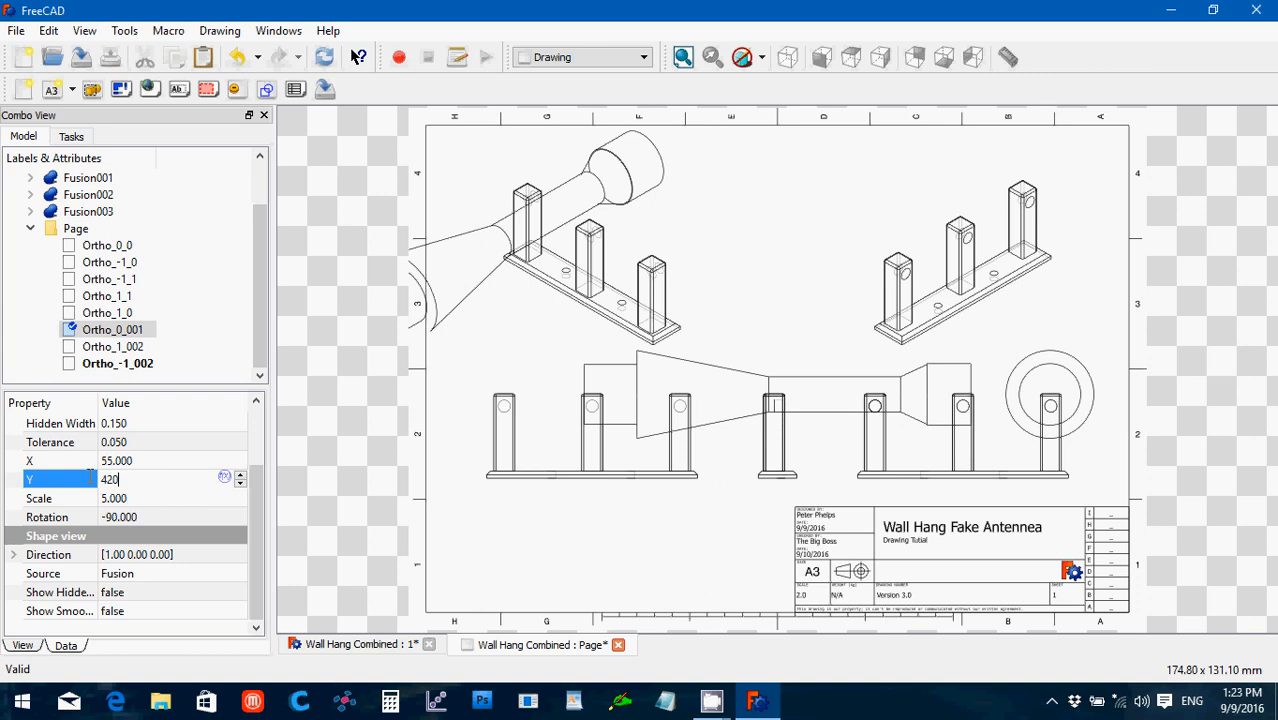
{"action": "key", "text": "Return"}
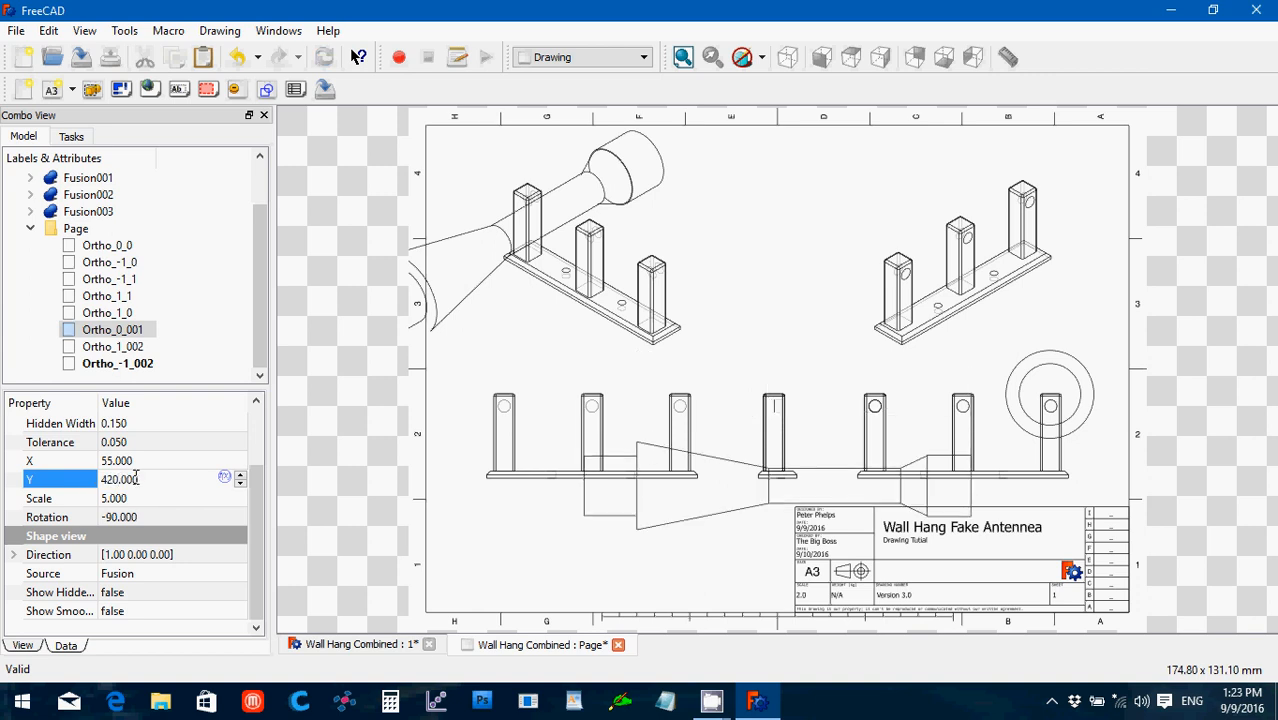
{"action": "left_click_drag", "start_coordinate": [137, 479], "coordinate": [85, 491]}
{"action": "type", "text": "440"}
{"action": "key", "text": "Return"}
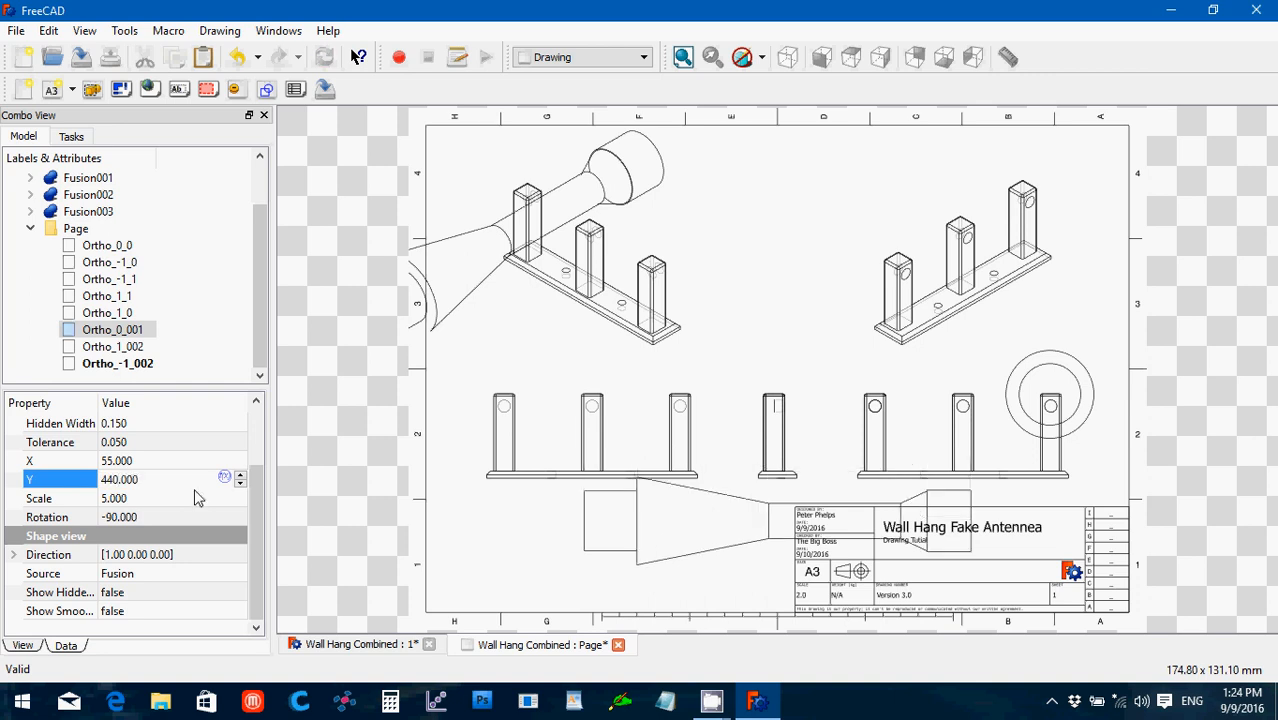
Step: Scale the main Fusion view, Ortho_0_001, to 2 and set its Y position to 320
{"action": "left_click", "coordinate": [162, 499]}
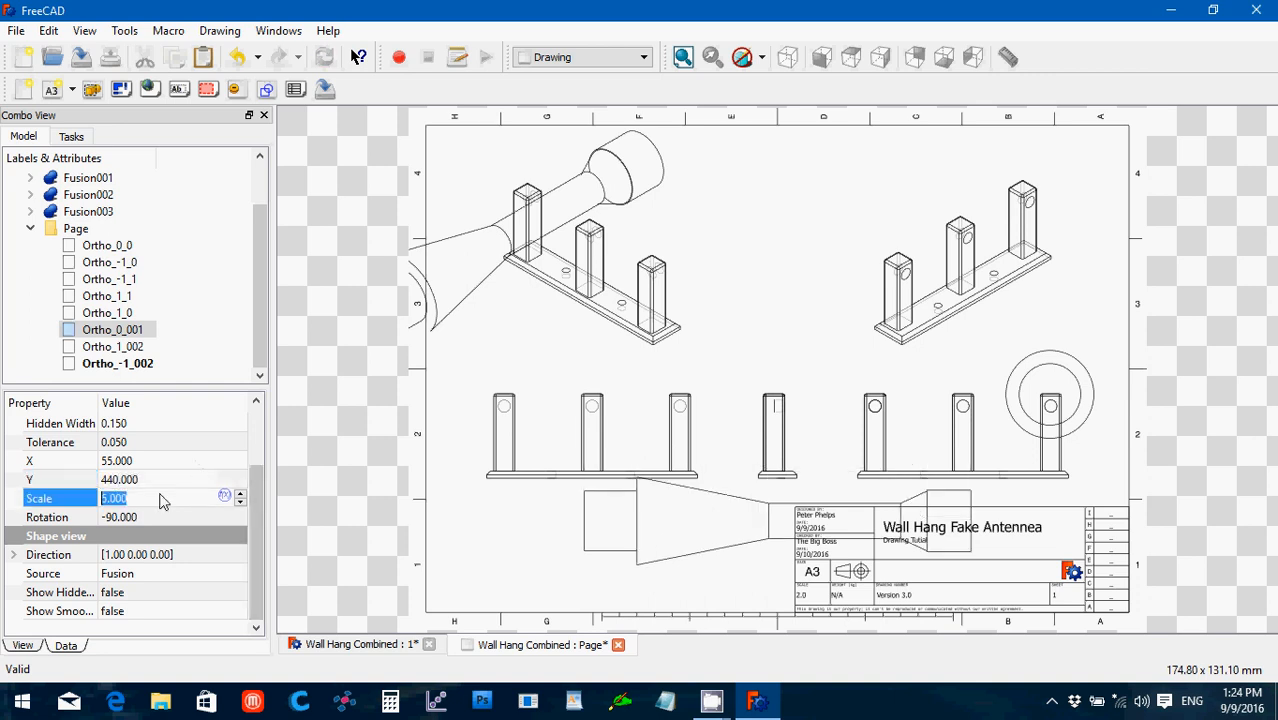
{"action": "type", "text": "2"}
{"action": "key", "text": "Return"}
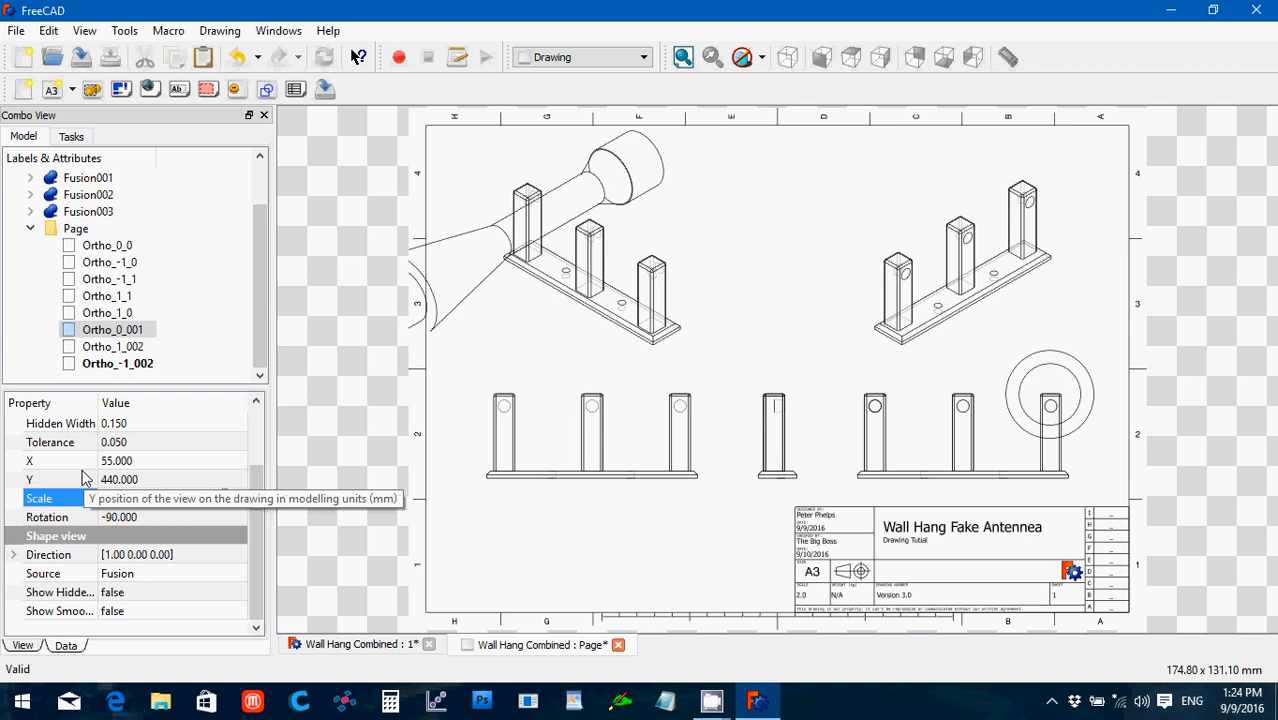
{"action": "left_click", "coordinate": [155, 481]}
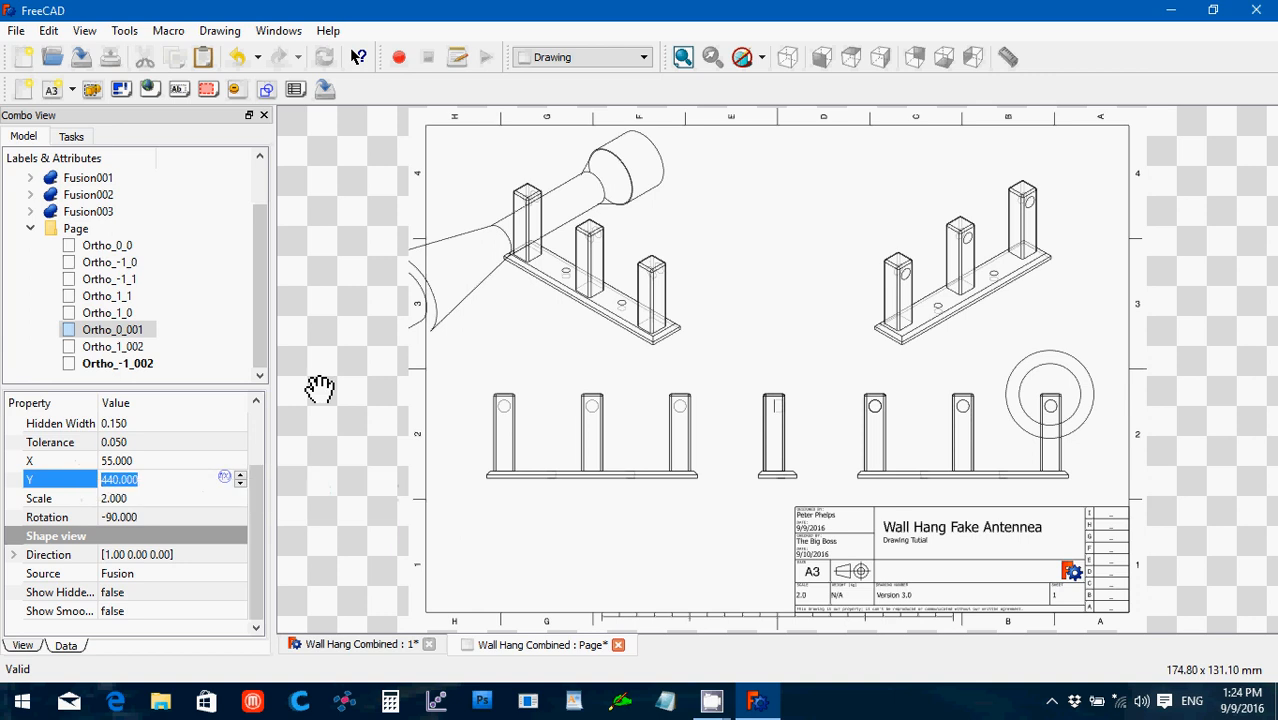
{"action": "type", "text": "320"}
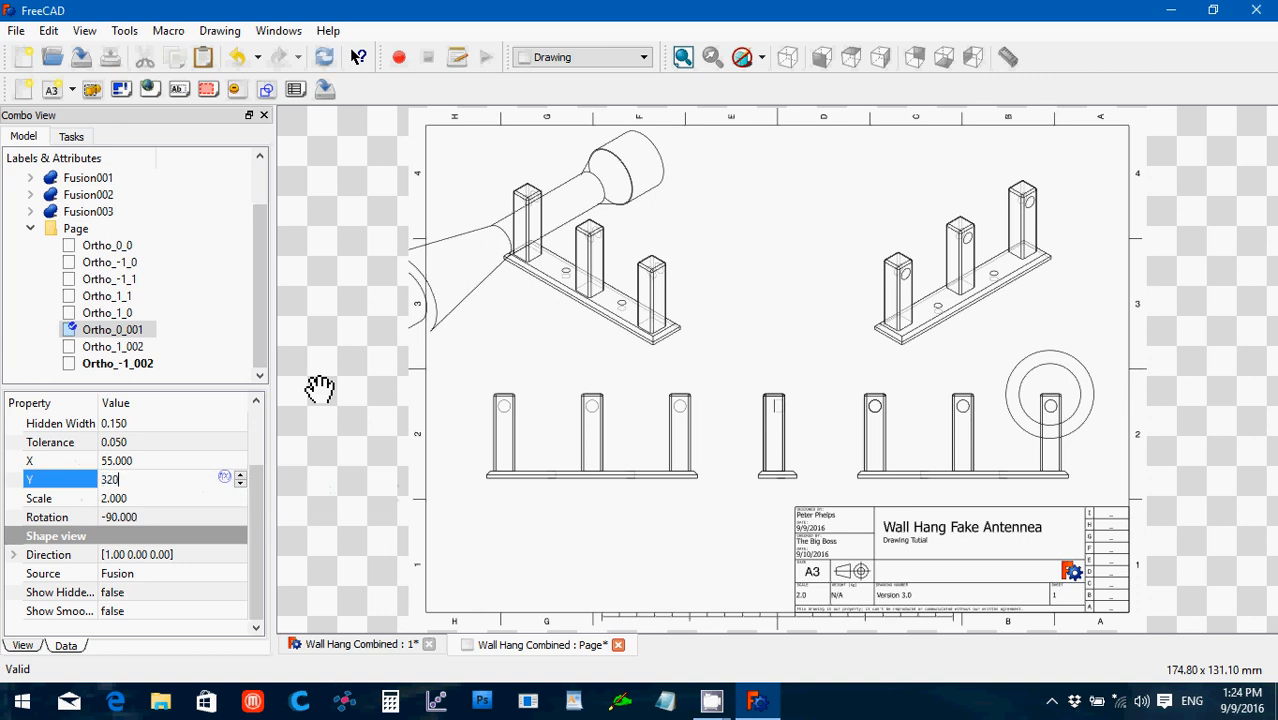
{"action": "key", "text": "Return"}
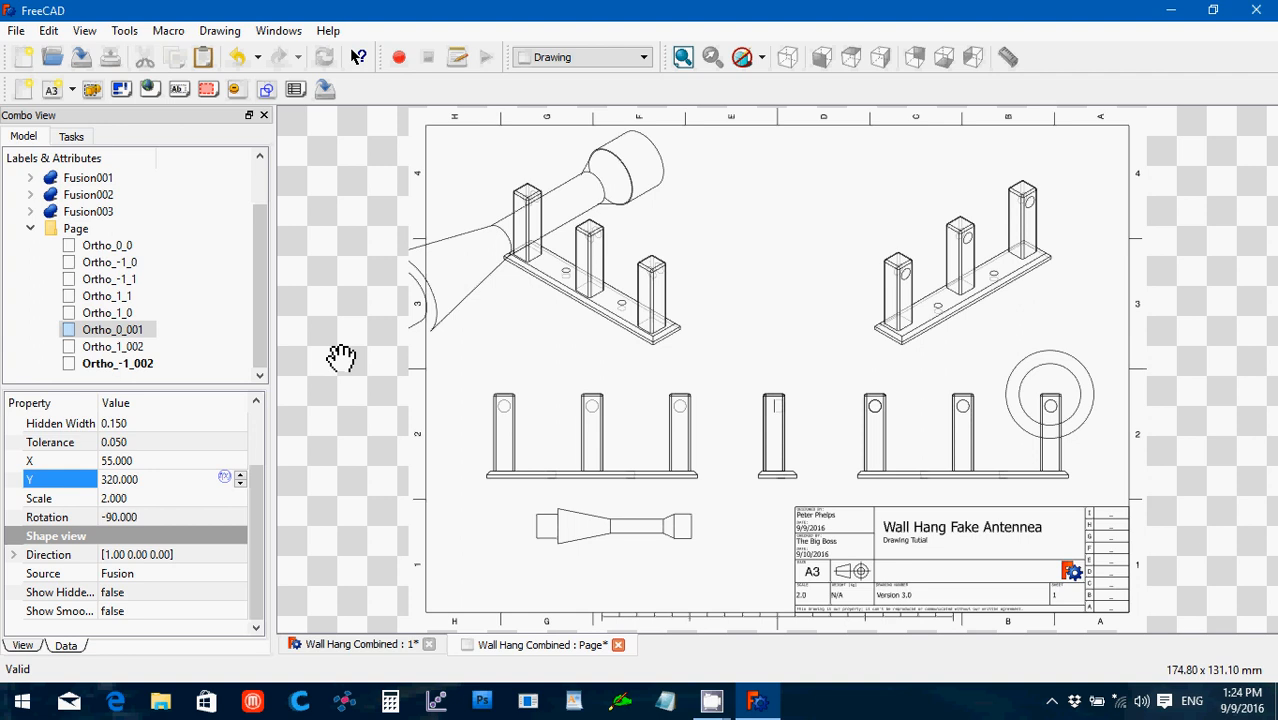
Step: Move the main Fusion view, Ortho_0_001, to Y 340 and X 70
{"action": "left_click", "coordinate": [143, 463]}
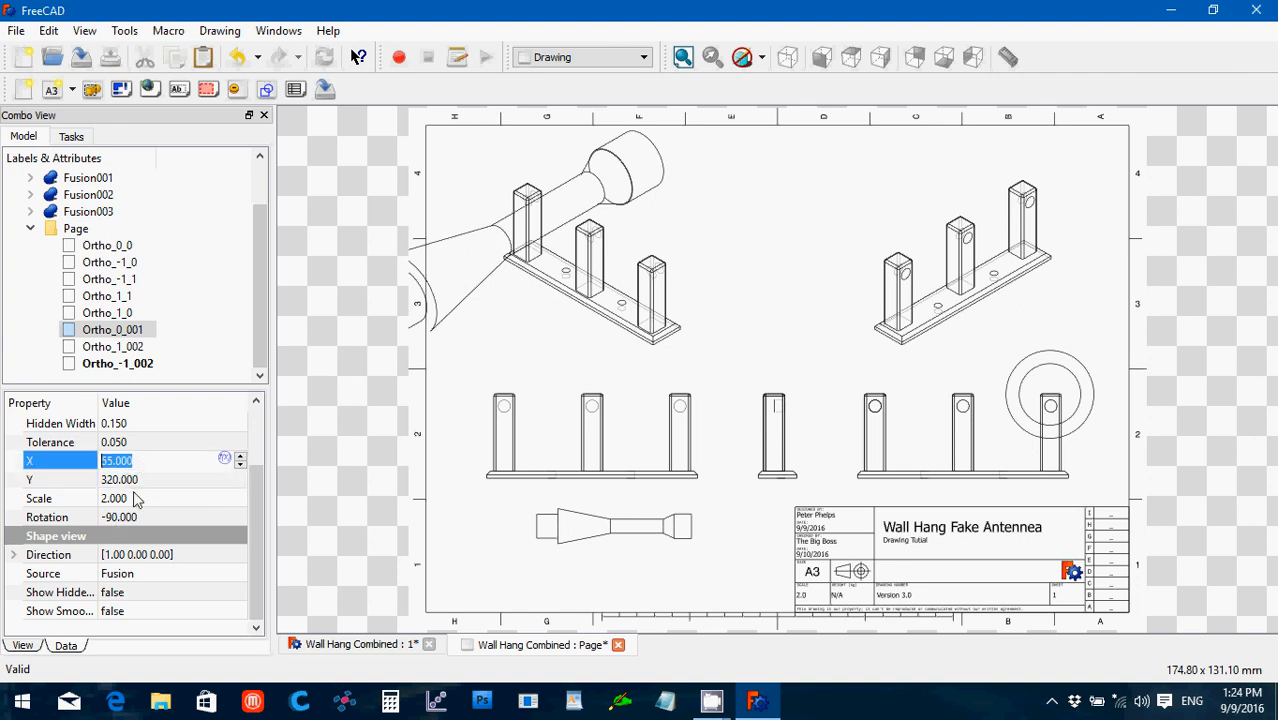
{"action": "left_click", "coordinate": [139, 482]}
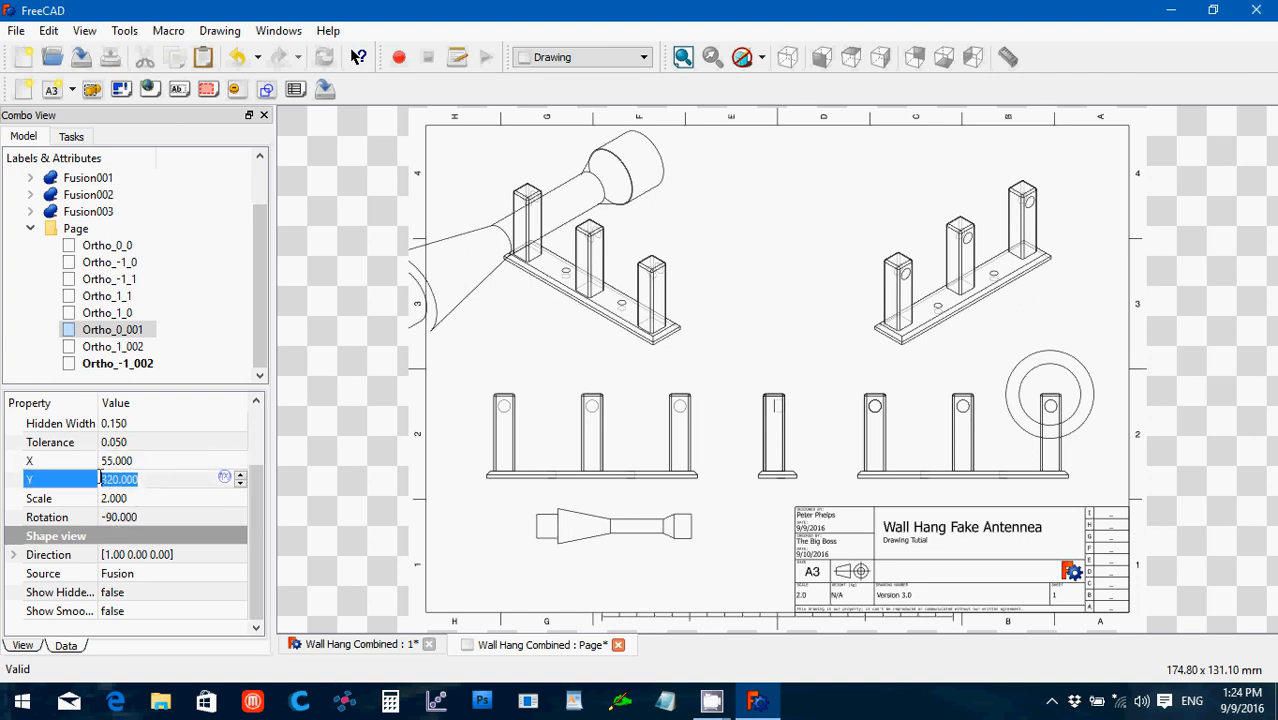
{"action": "type", "text": "340"}
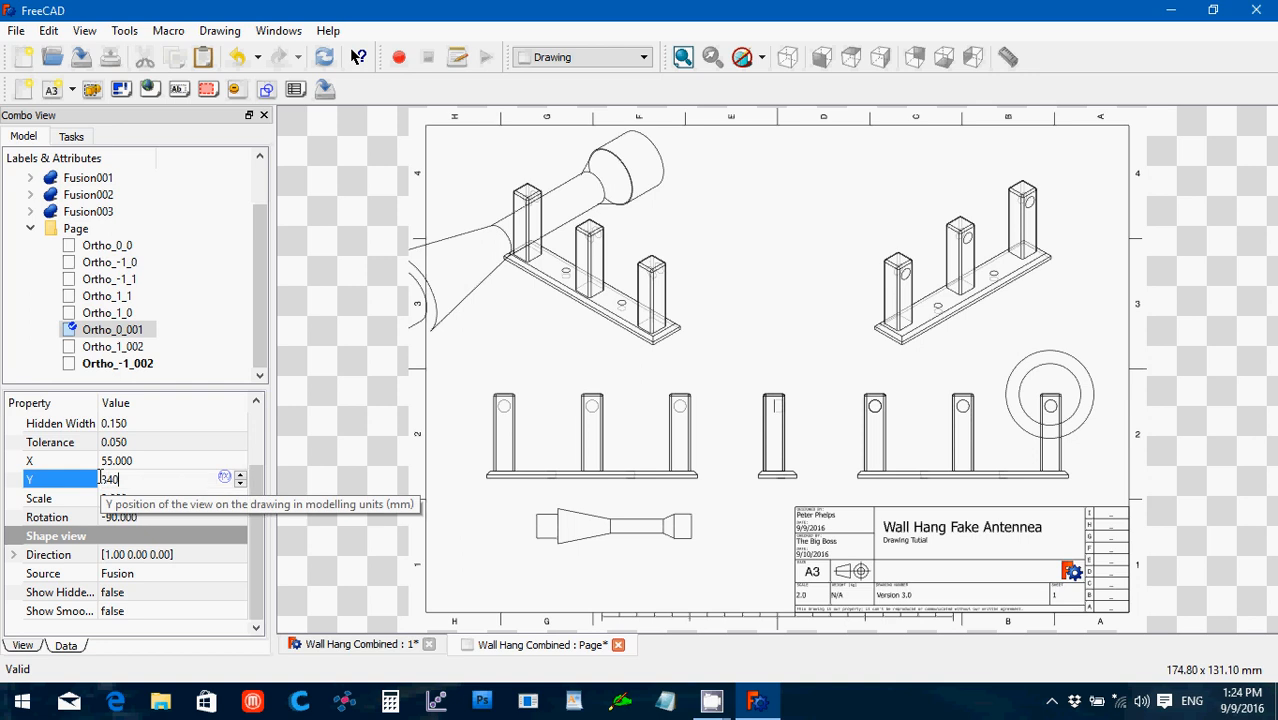
{"action": "key", "text": "Return"}
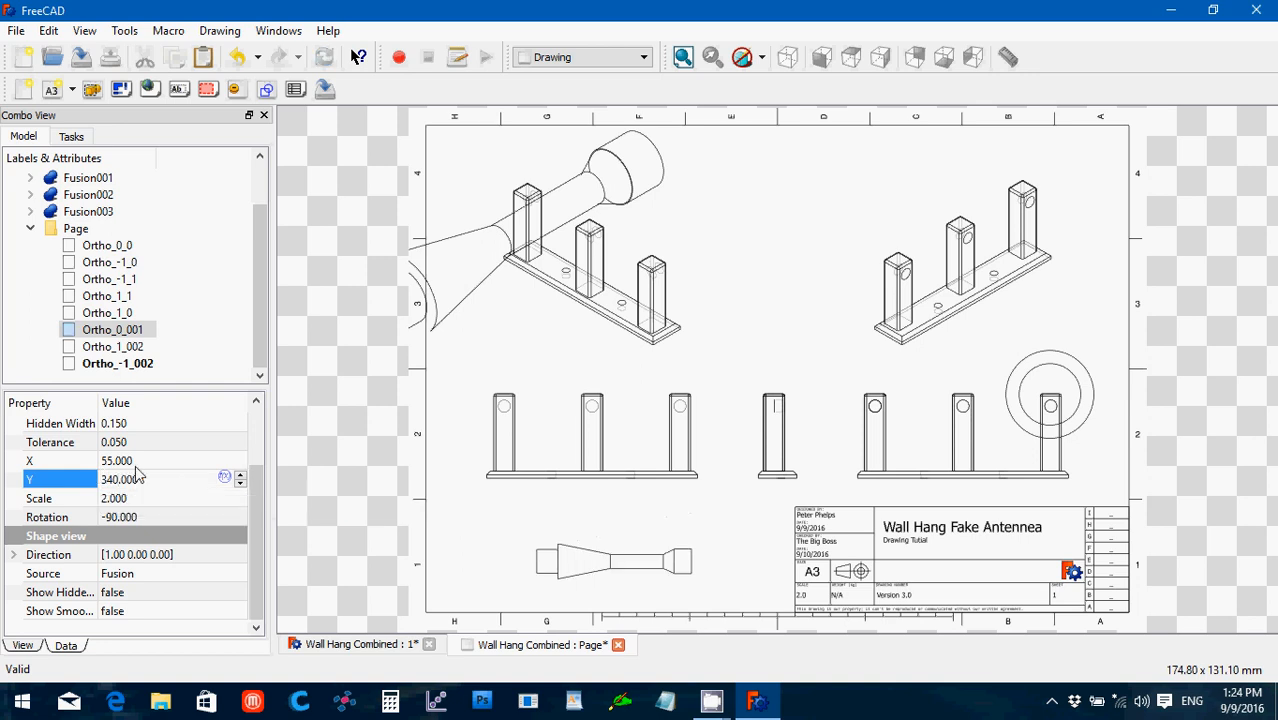
{"action": "left_click", "coordinate": [138, 462]}
{"action": "type", "text": "70"}
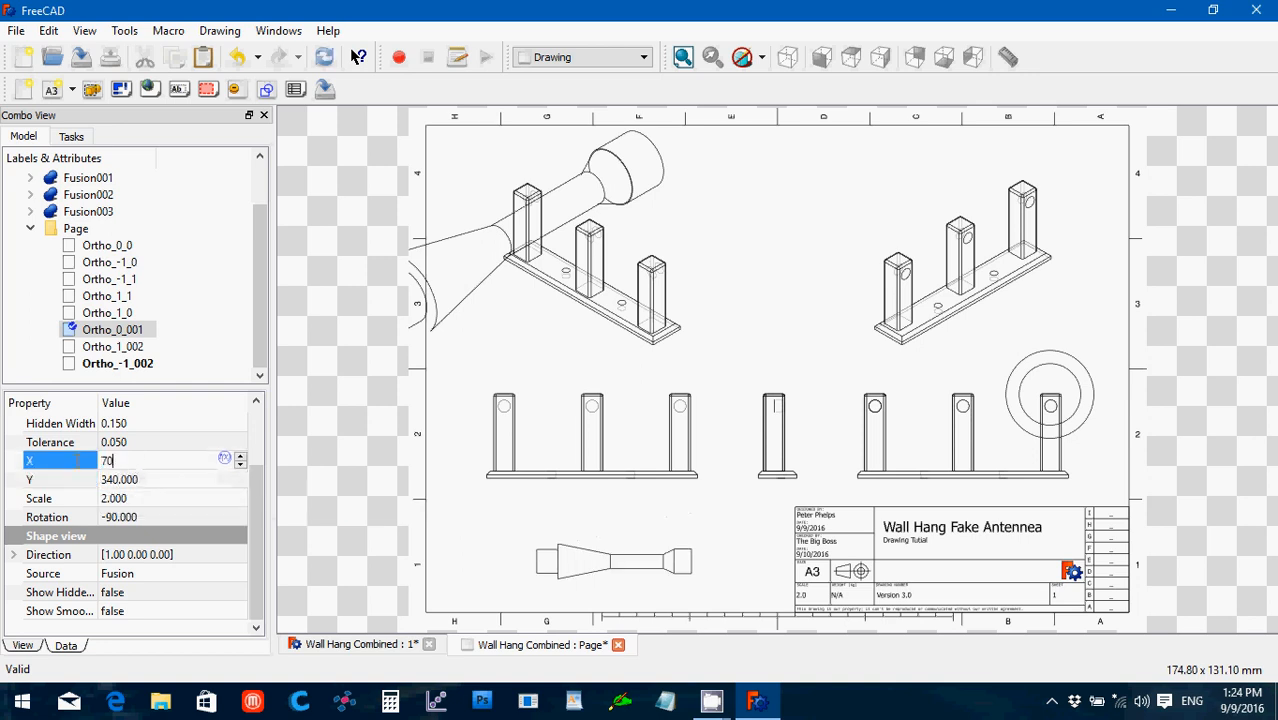
{"action": "key", "text": "Return"}
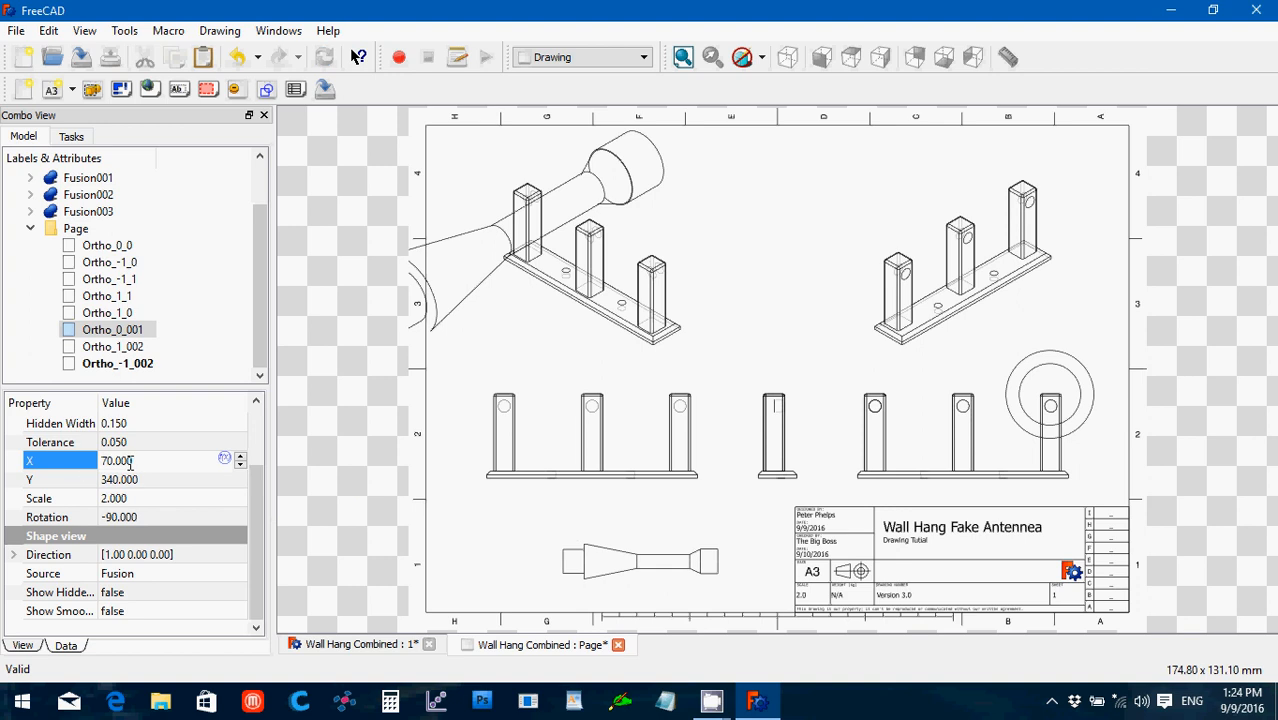
Step: Set the scale of the circular Fusion end view, Ortho_1_002, to 2
{"action": "left_click", "coordinate": [113, 349]}
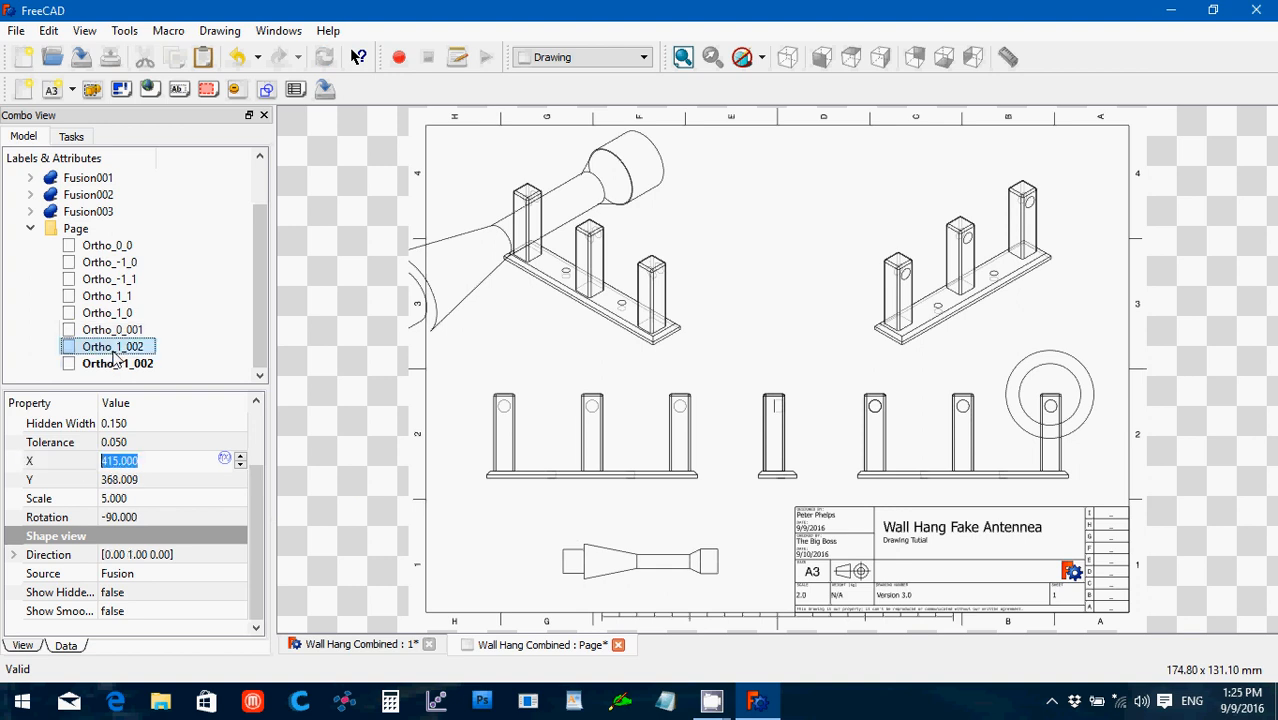
{"action": "left_click", "coordinate": [150, 497]}
{"action": "type", "text": "2"}
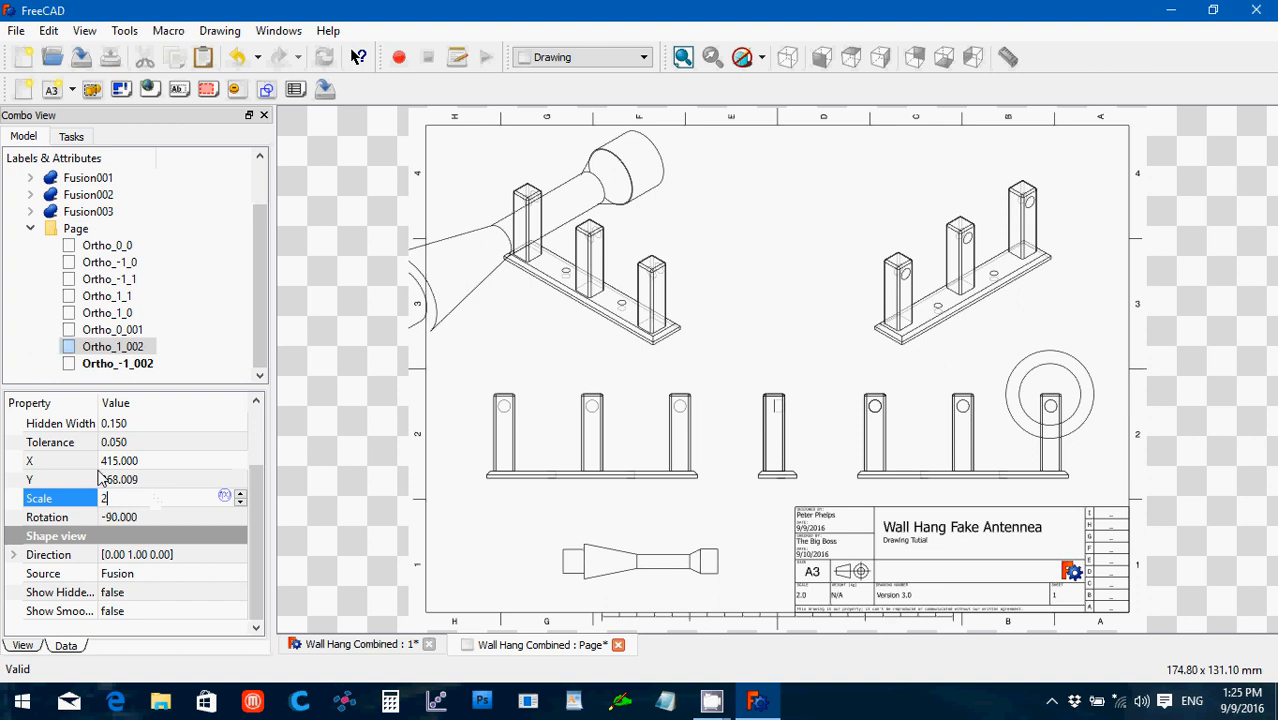
{"action": "key", "text": "Return"}
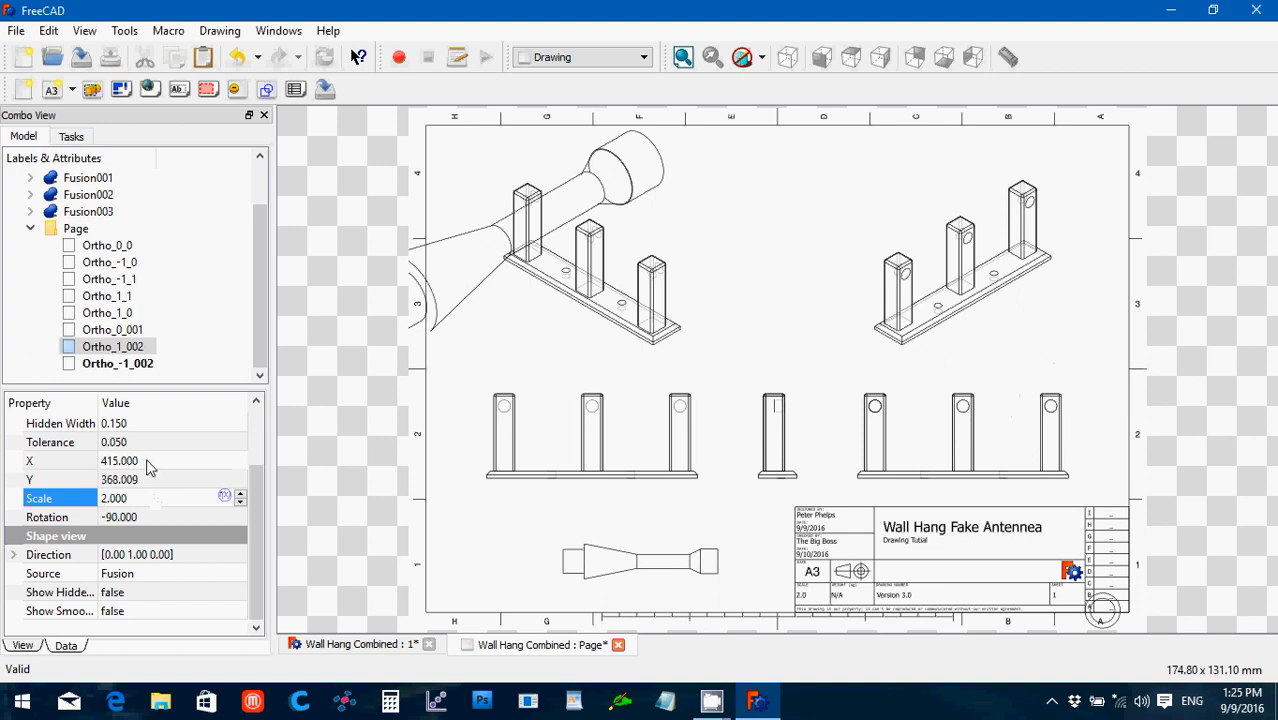
Step: Move the circular end view, Ortho_1_002, to X 50 and Y 320
{"action": "left_click", "coordinate": [148, 460]}
{"action": "type", "text": "320"}
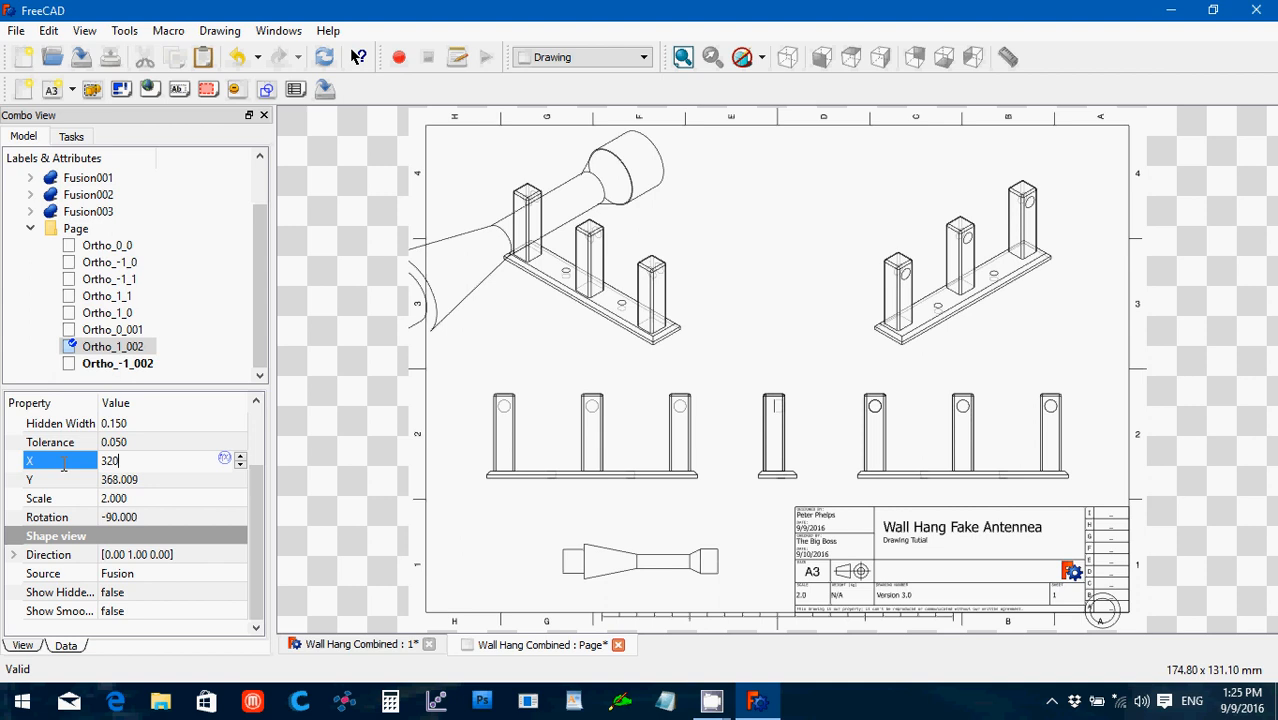
{"action": "key", "text": "BackSpace"}
{"action": "key", "text": "BackSpace"}
{"action": "key", "text": "BackSpace"}
{"action": "type", "text": "50"}
{"action": "left_click", "coordinate": [146, 482]}
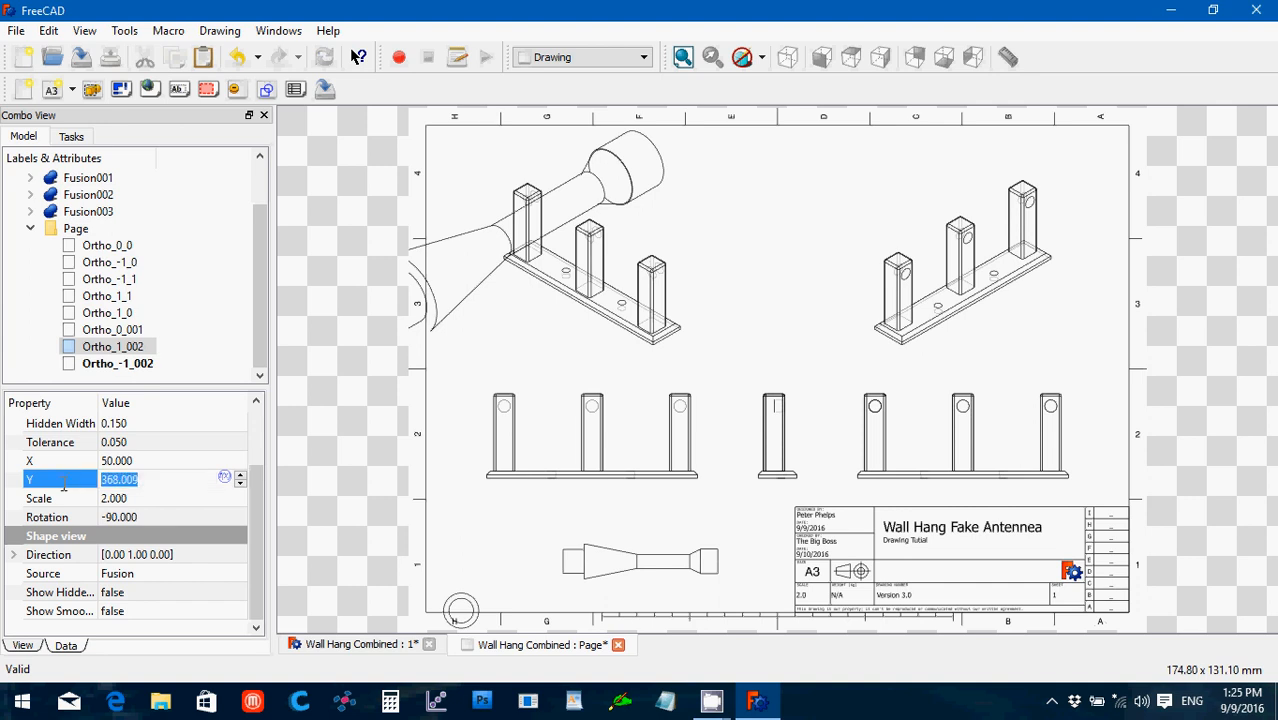
{"action": "type", "text": "320"}
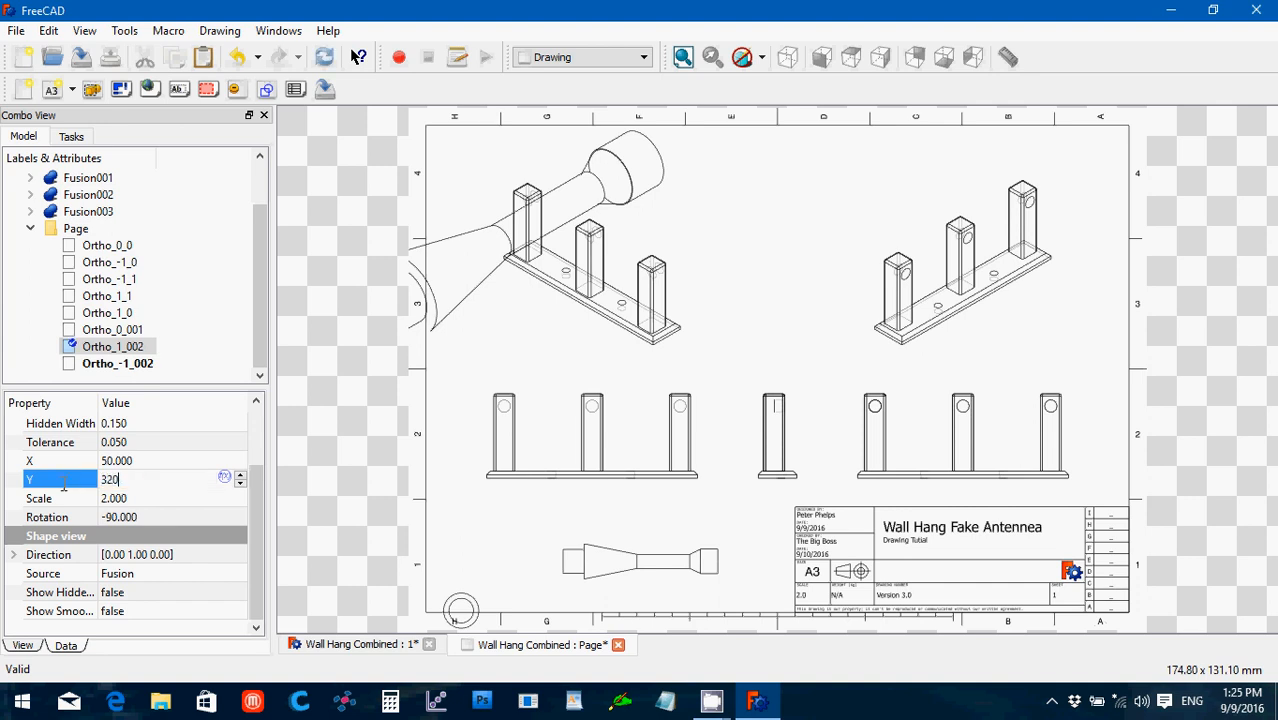
{"action": "key", "text": "Return"}
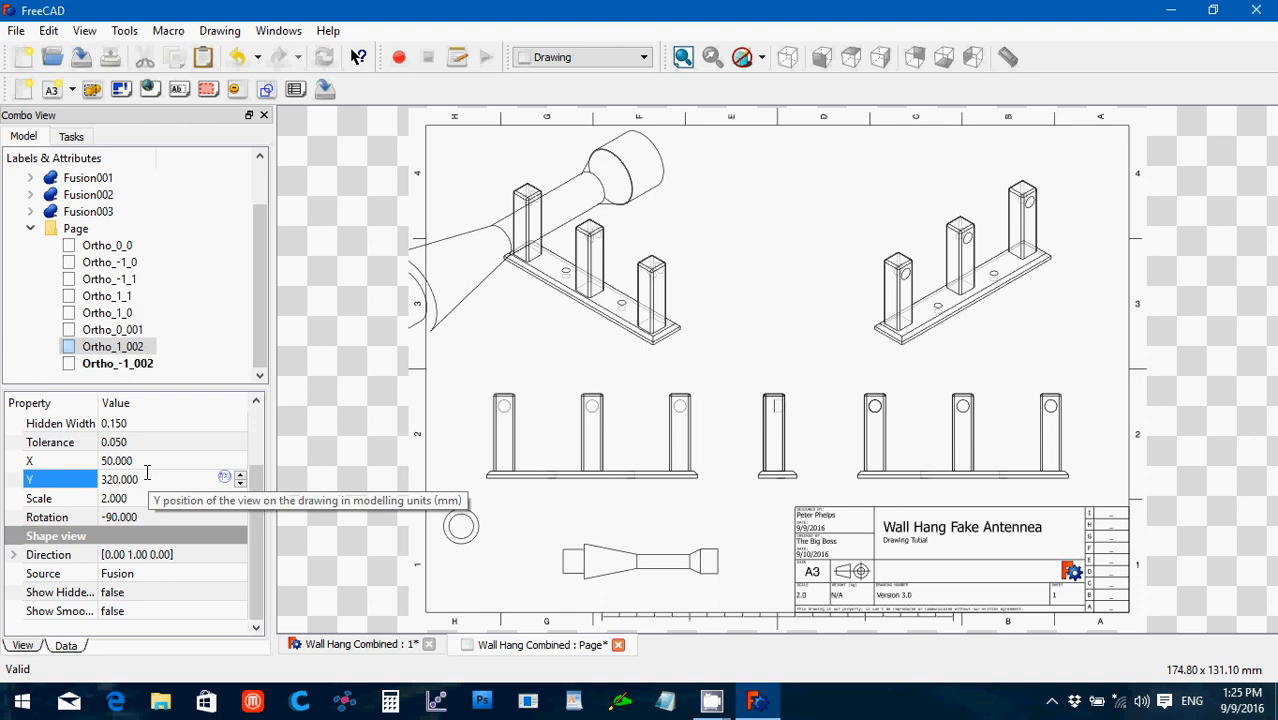
Step: Shift the circular end view, Ortho_1_002, along X, first to 120 and finally to 220
{"action": "left_click", "coordinate": [86, 460]}
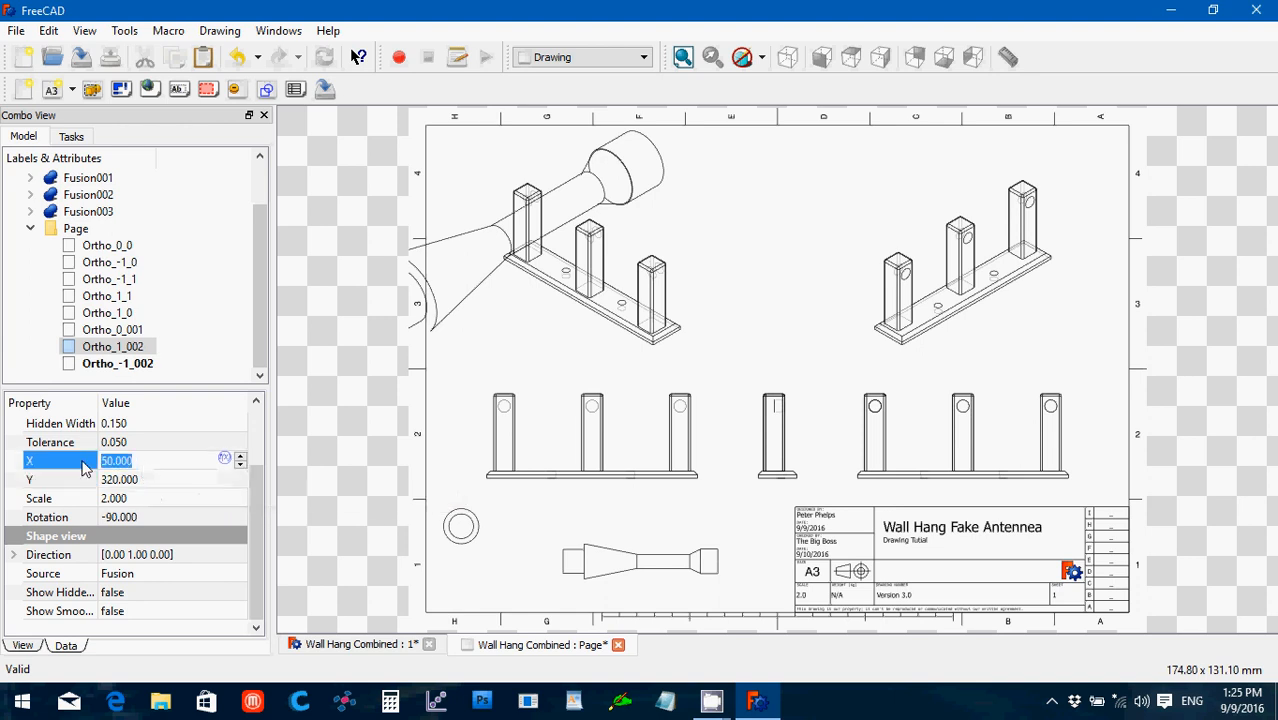
{"action": "type", "text": "120"}
{"action": "key", "text": "Return"}
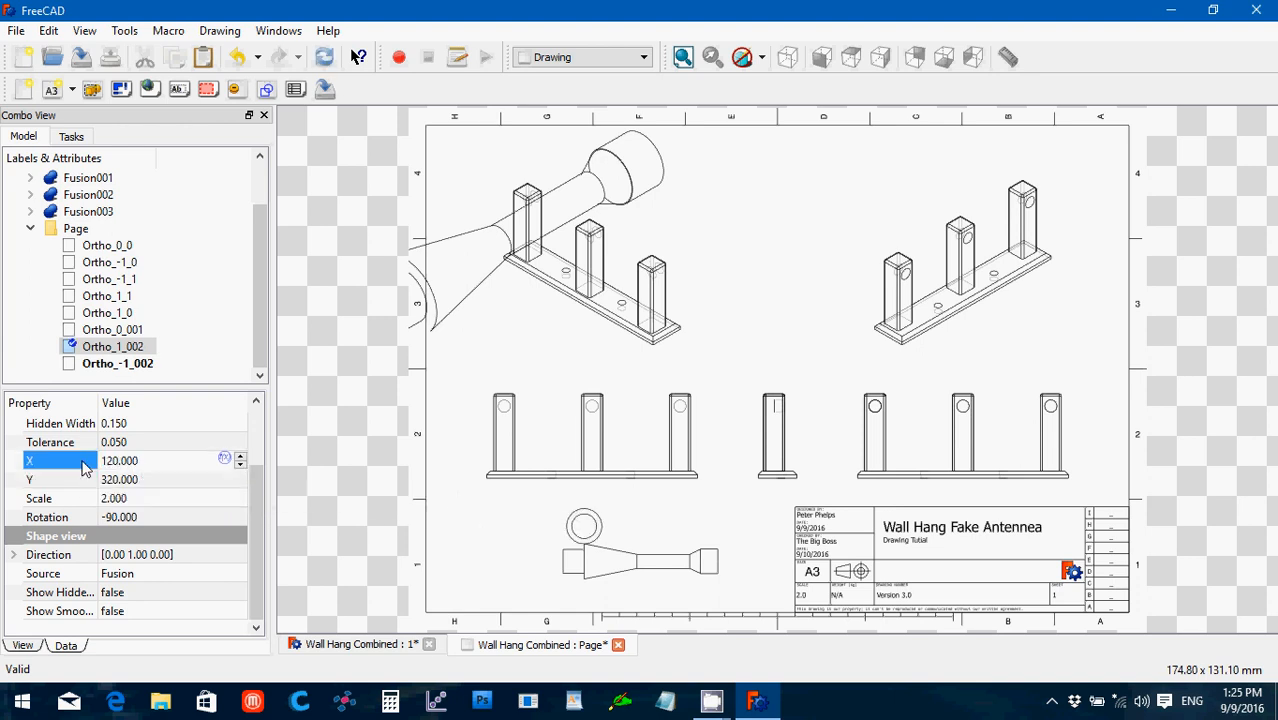
{"action": "double_click", "coordinate": [158, 460]}
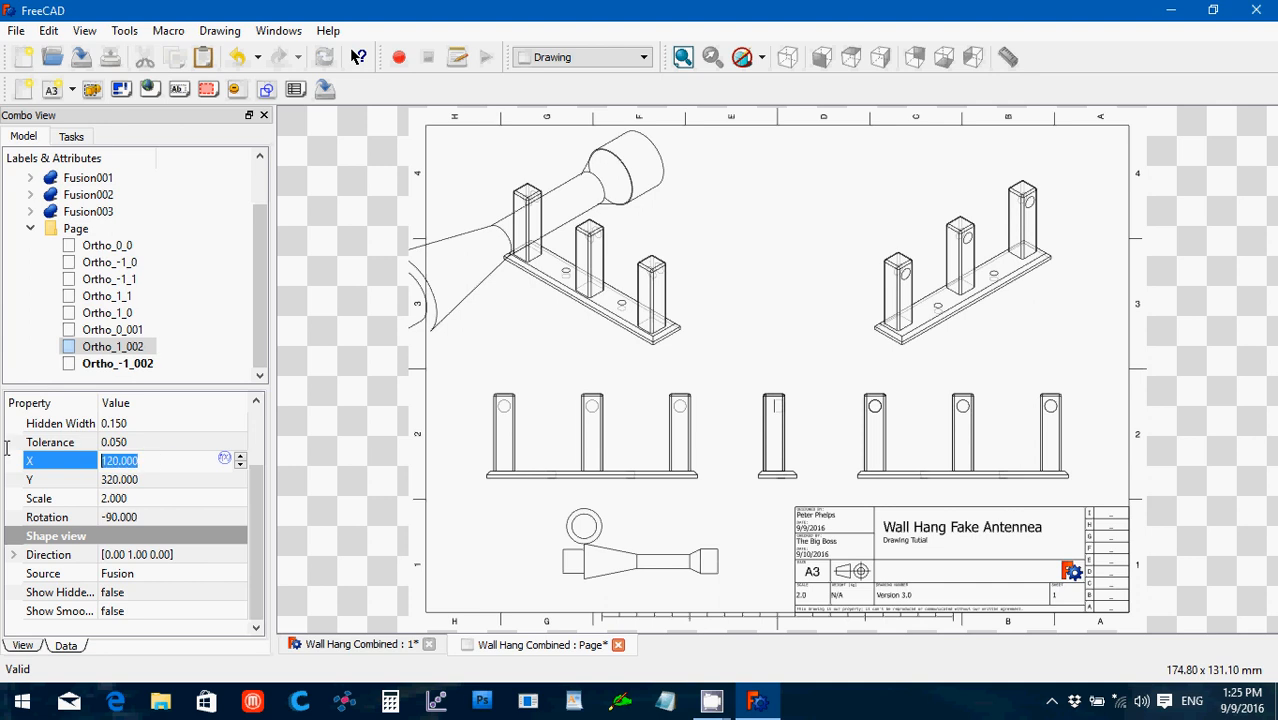
{"action": "type", "text": "220"}
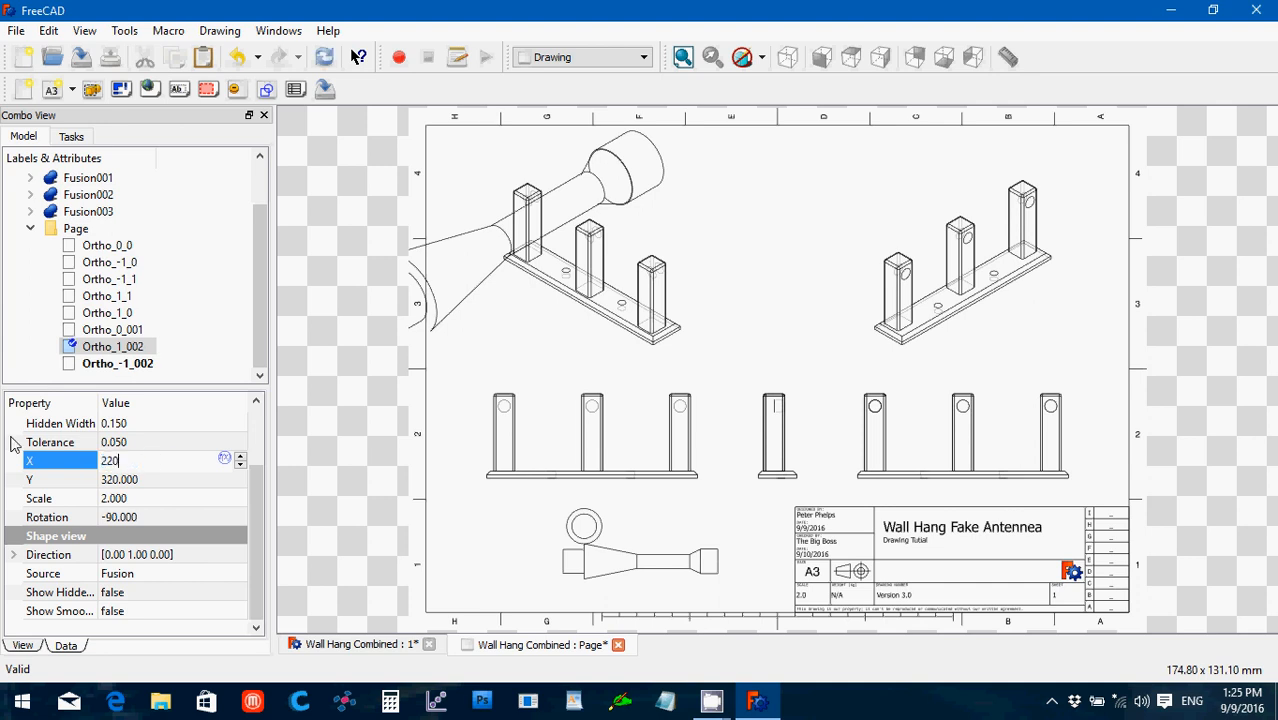
{"action": "key", "text": "Return"}
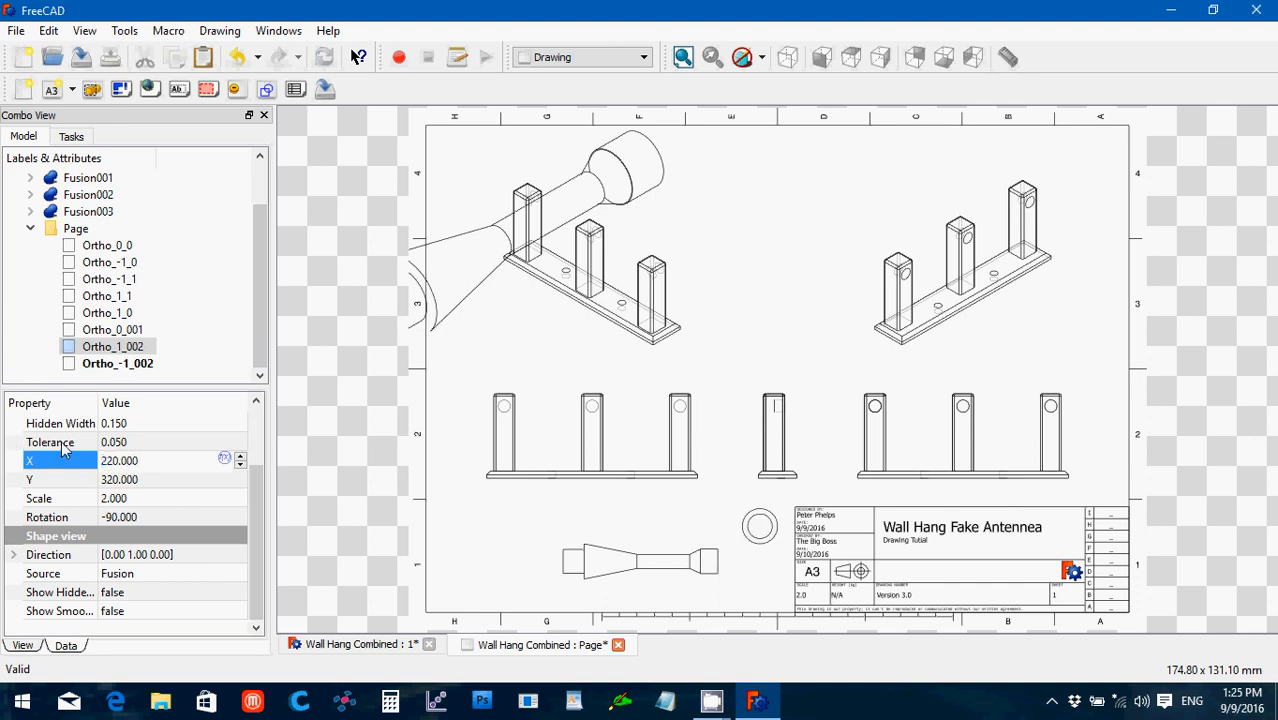
Step: Set the scale of the isometric Fusion view, Ortho_-1_002, to 2
{"action": "left_click", "coordinate": [105, 365]}
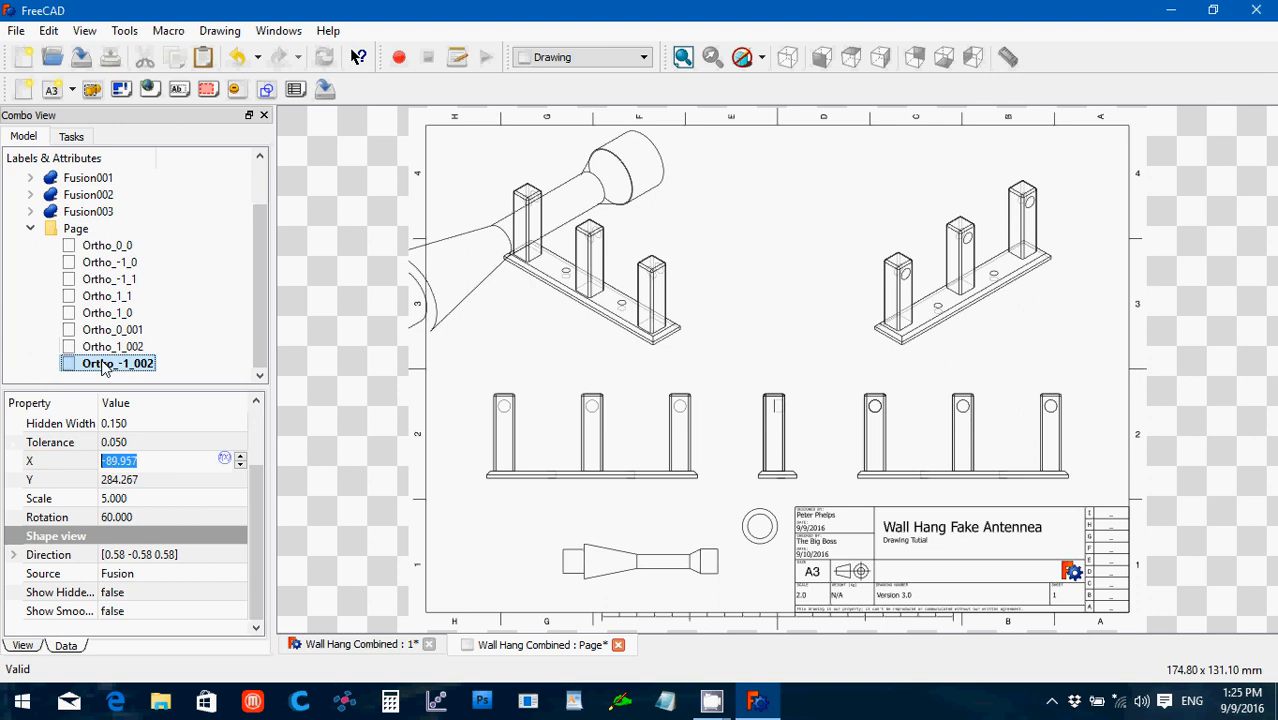
{"action": "left_click", "coordinate": [145, 500]}
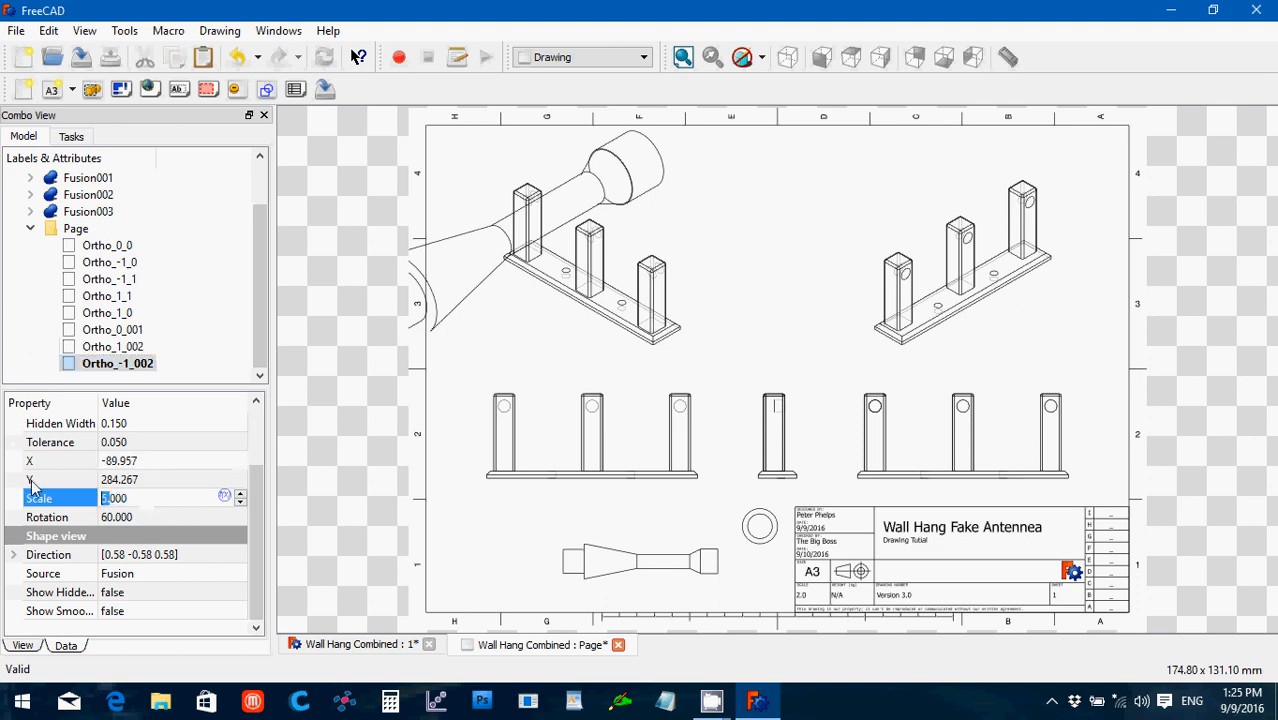
{"action": "key", "text": "ctrl+a"}
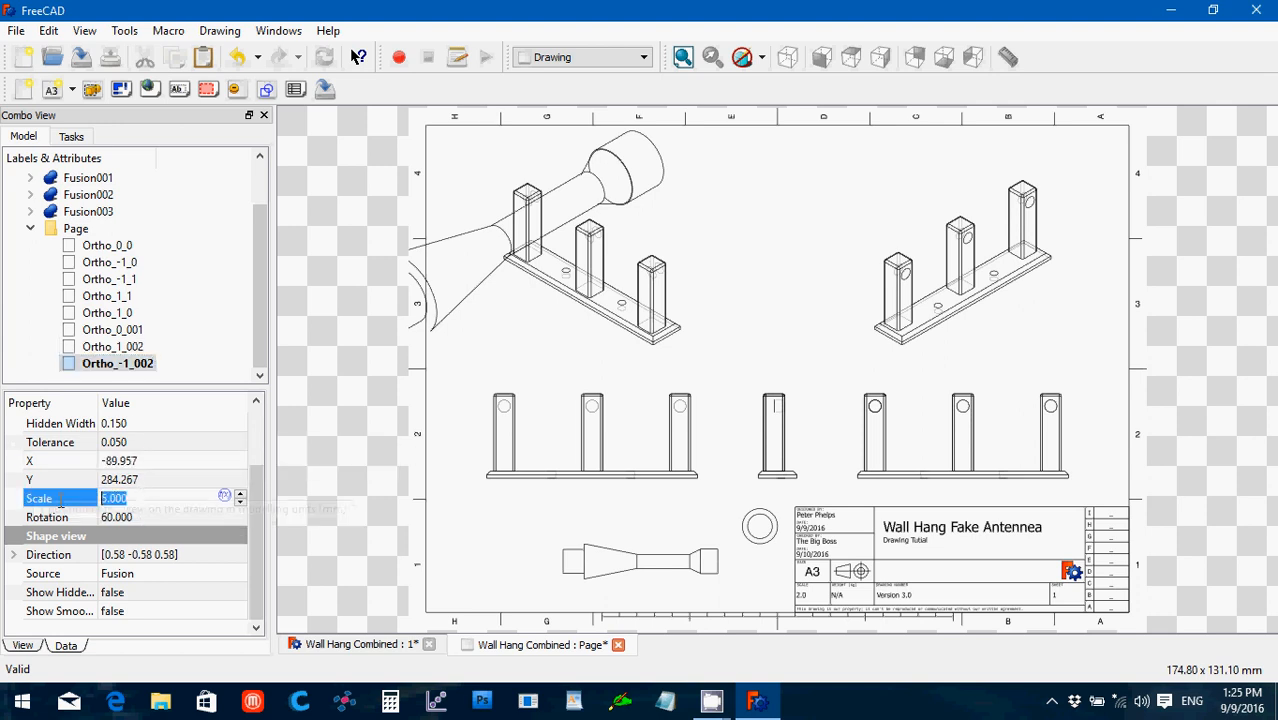
{"action": "type", "text": "2"}
{"action": "key", "text": "Return"}
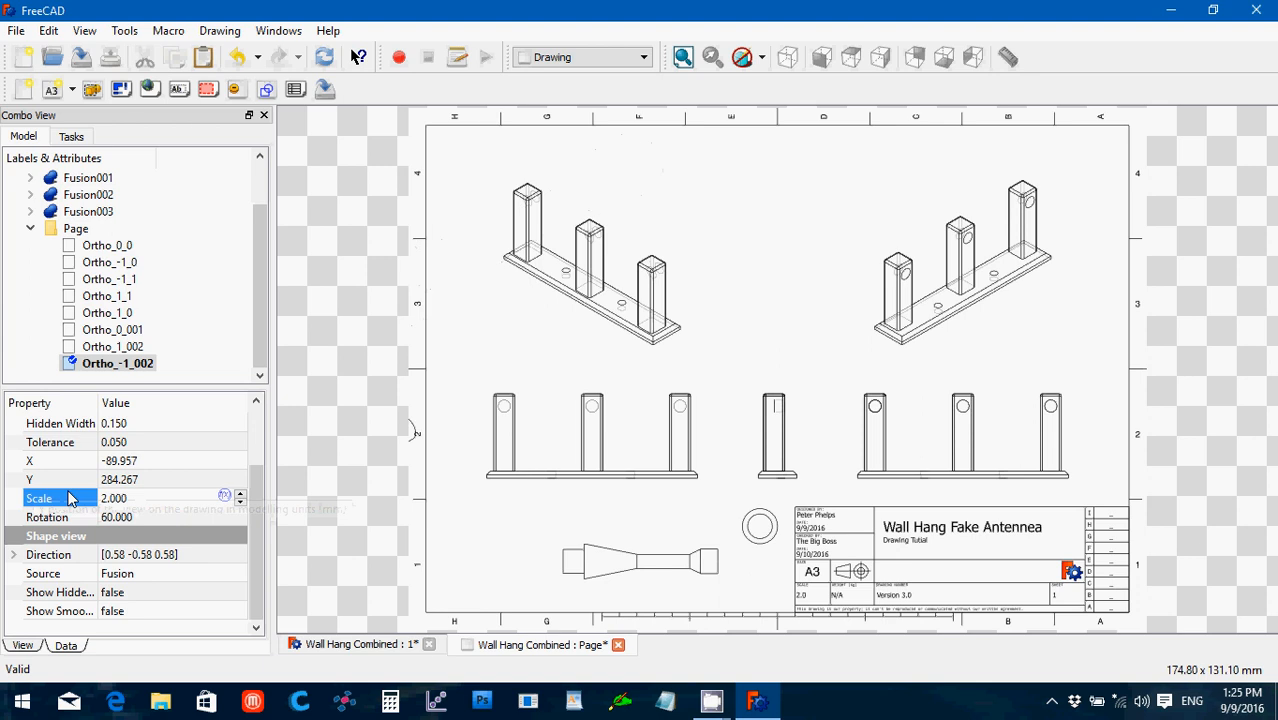
Step: Move the isometric Fusion view, Ortho_-1_002, to Y 330 and X 50
{"action": "left_click", "coordinate": [68, 482]}
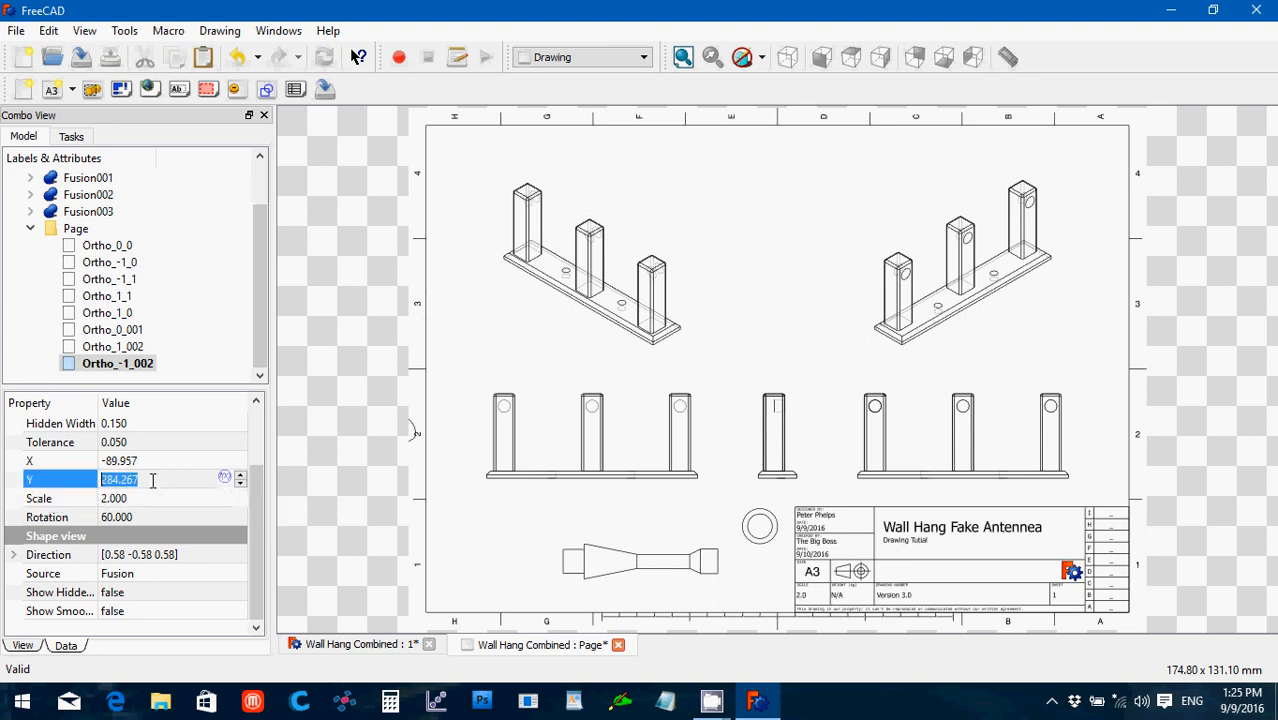
{"action": "key", "text": "ctrl+a"}
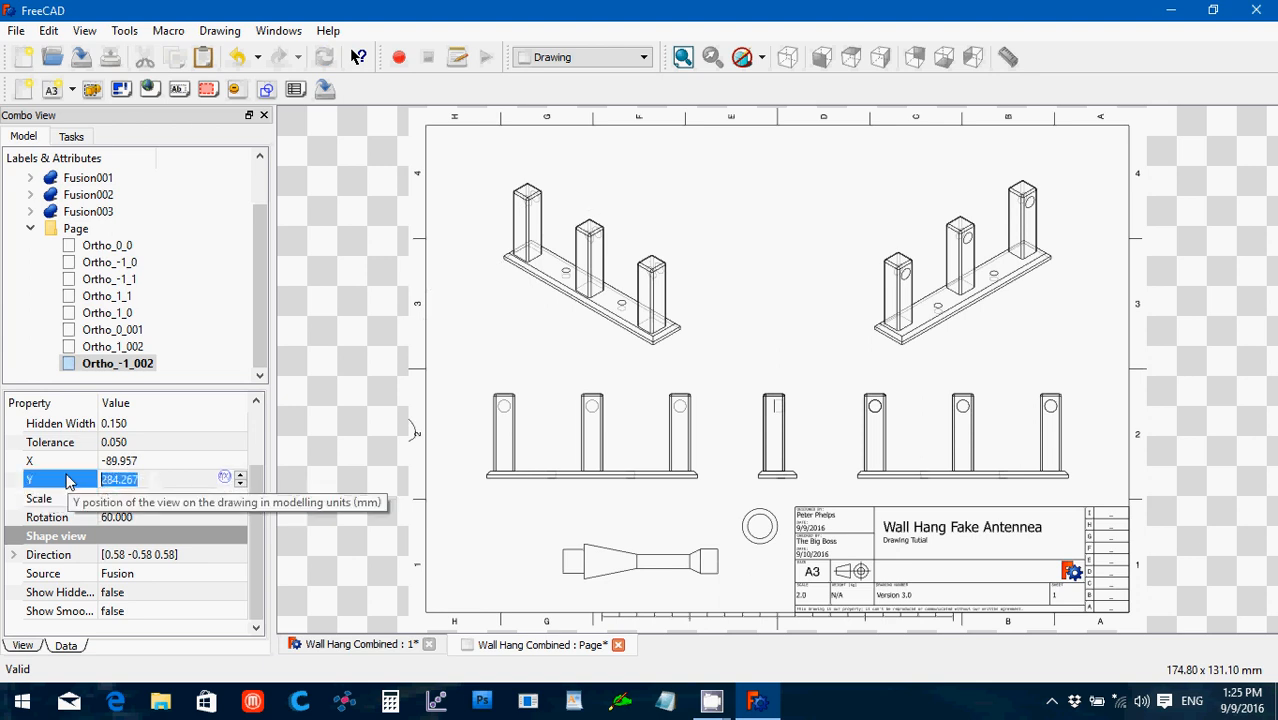
{"action": "type", "text": "330"}
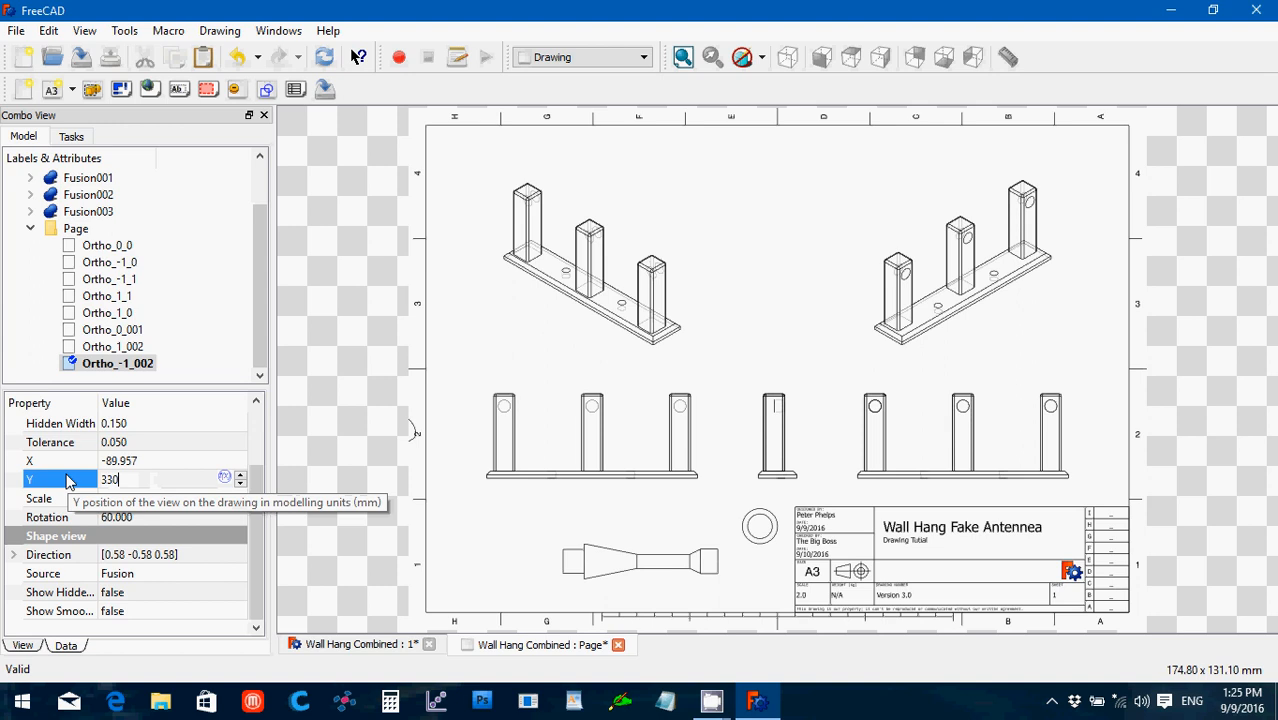
{"action": "key", "text": "Return"}
{"action": "left_click", "coordinate": [113, 460]}
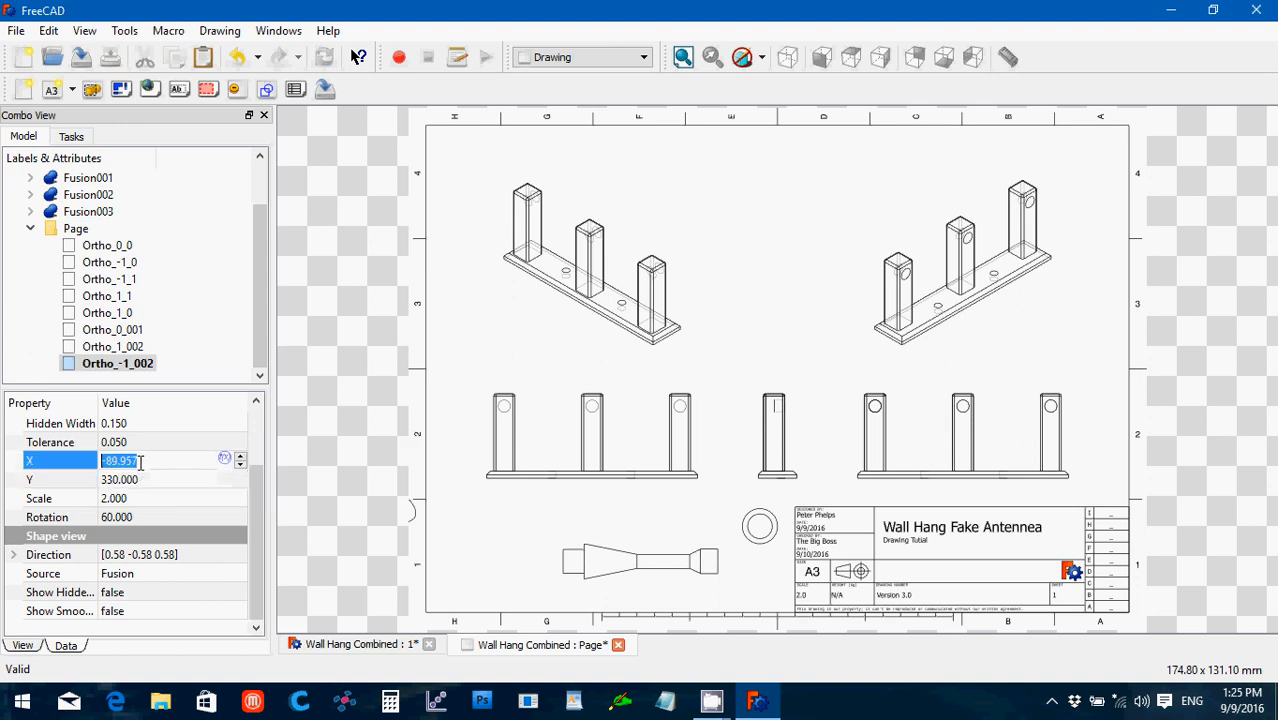
{"action": "left_click_drag", "start_coordinate": [151, 458], "coordinate": [96, 470]}
{"action": "type", "text": "50"}
{"action": "key", "text": "Return"}
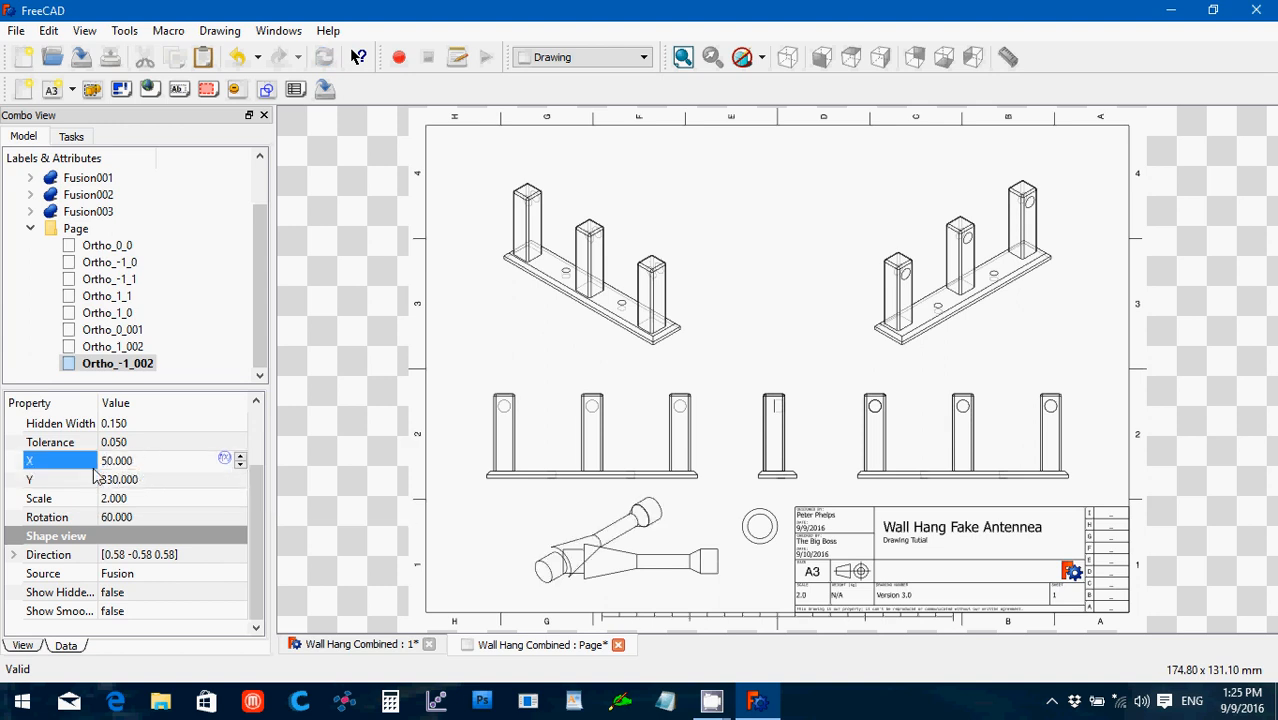
Step: Shift the isometric Fusion view, Ortho_-1_002, along X, first to 20 and finally to 15
{"action": "key", "text": "ctrl+a"}
{"action": "type", "text": "20"}
{"action": "key", "text": "Return"}
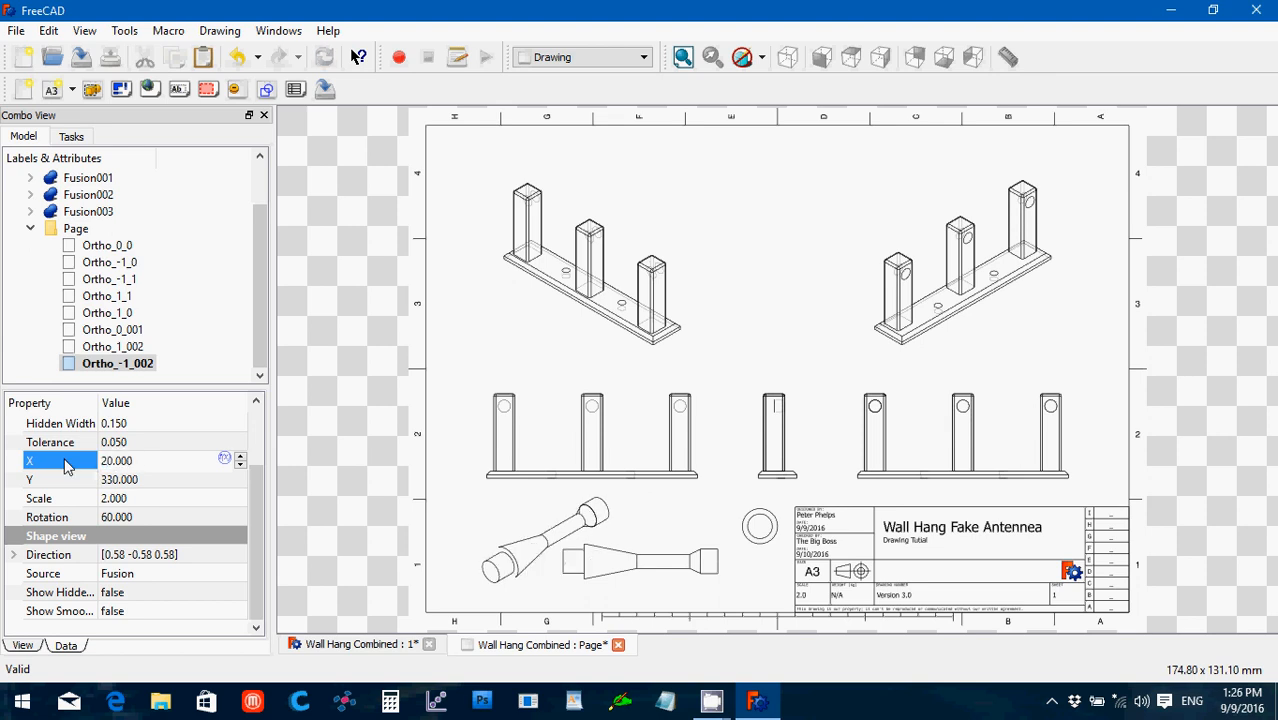
{"action": "key", "text": "ctrl+a"}
{"action": "type", "text": "15"}
{"action": "key", "text": "Return"}
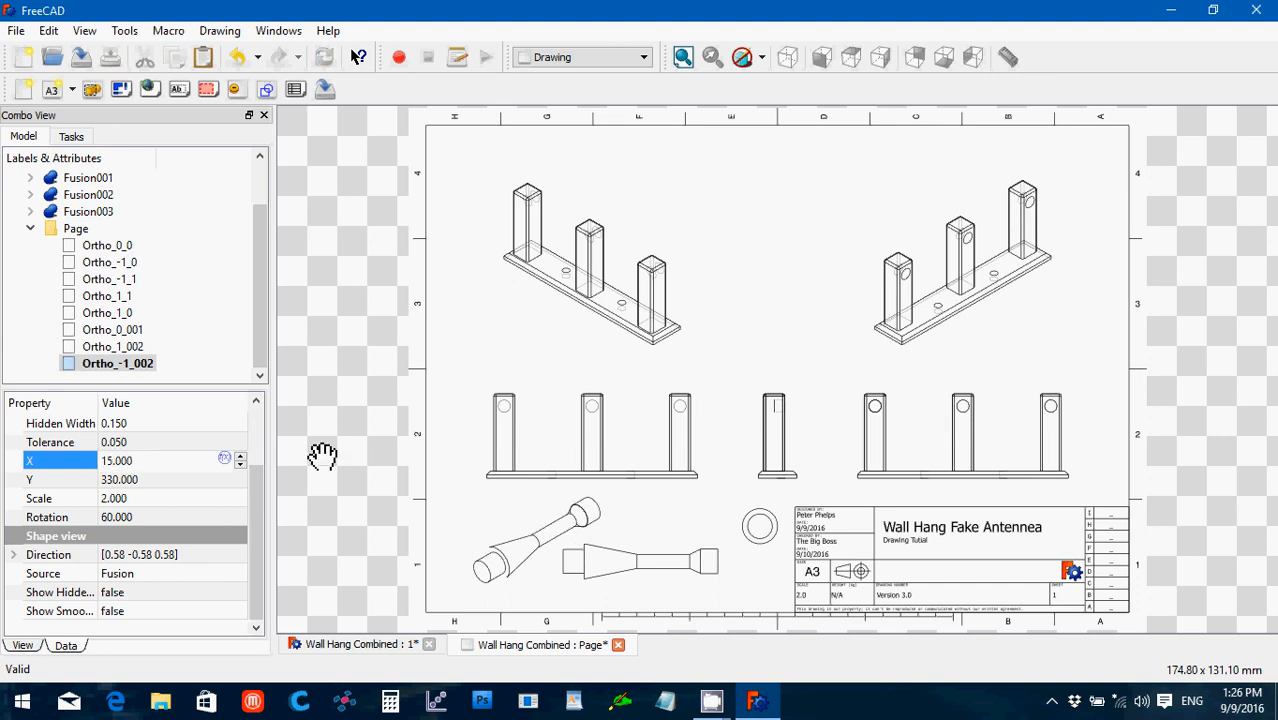
Step: Turn on both hidden lines and smooth lines for the isometric Fusion view, Ortho_-1_002
{"action": "left_click", "coordinate": [147, 596]}
{"action": "left_click", "coordinate": [148, 597]}
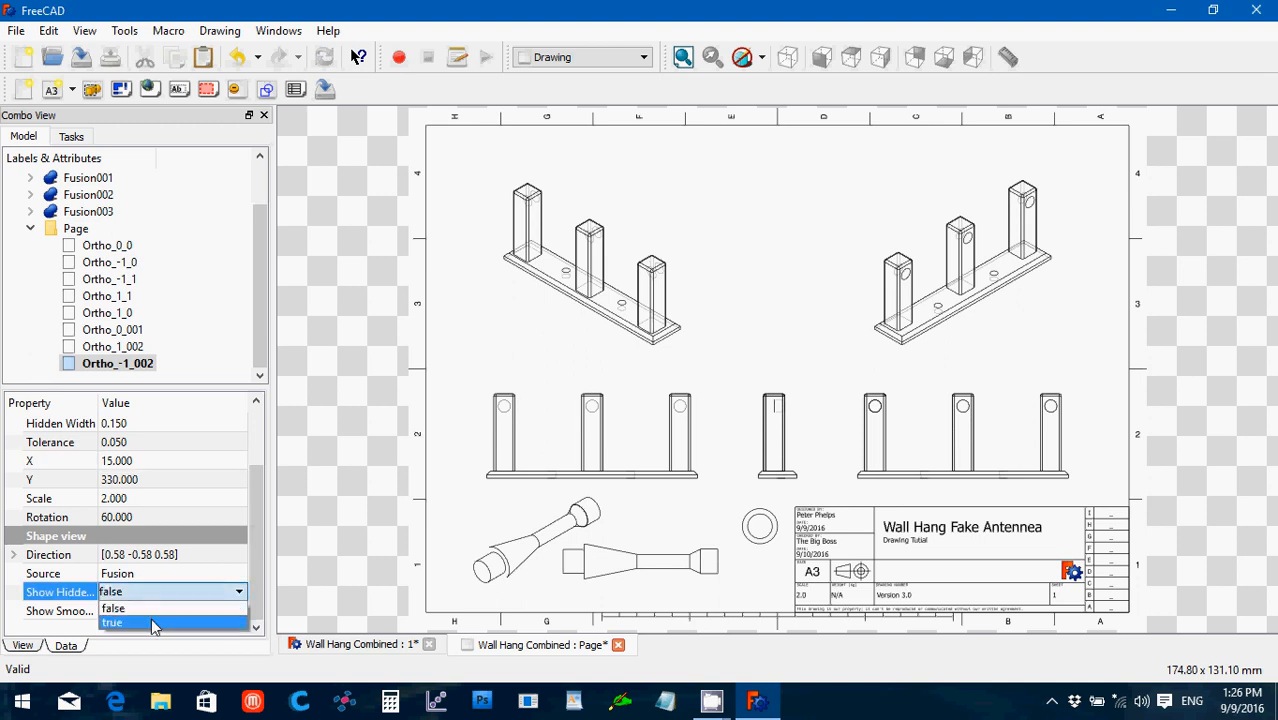
{"action": "left_click", "coordinate": [151, 622]}
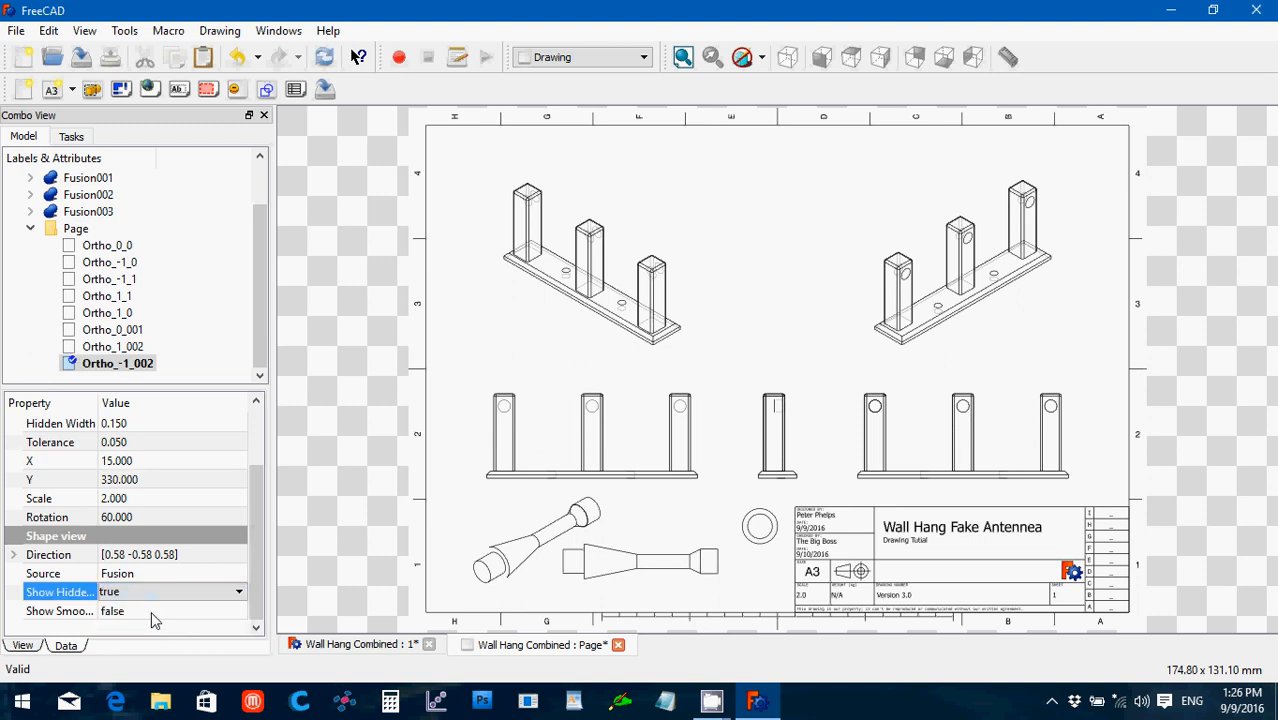
{"action": "left_click", "coordinate": [151, 611]}
{"action": "left_click", "coordinate": [151, 611]}
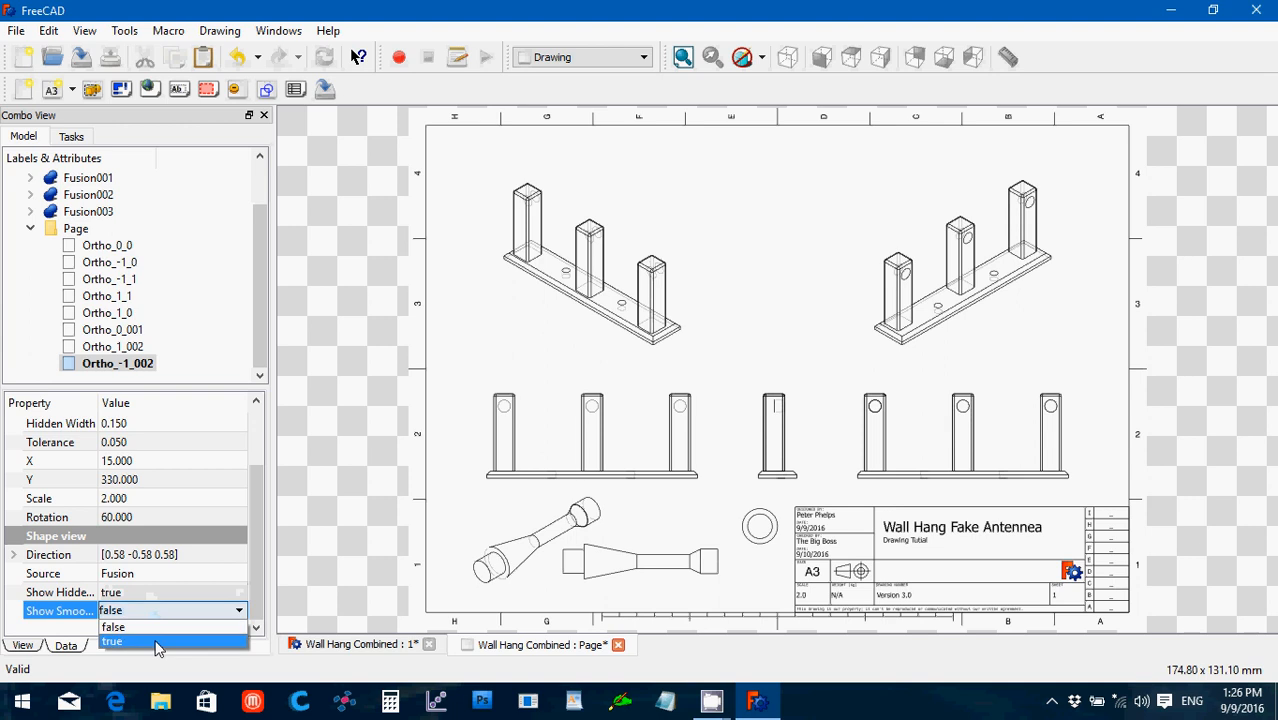
{"action": "left_click", "coordinate": [156, 642]}
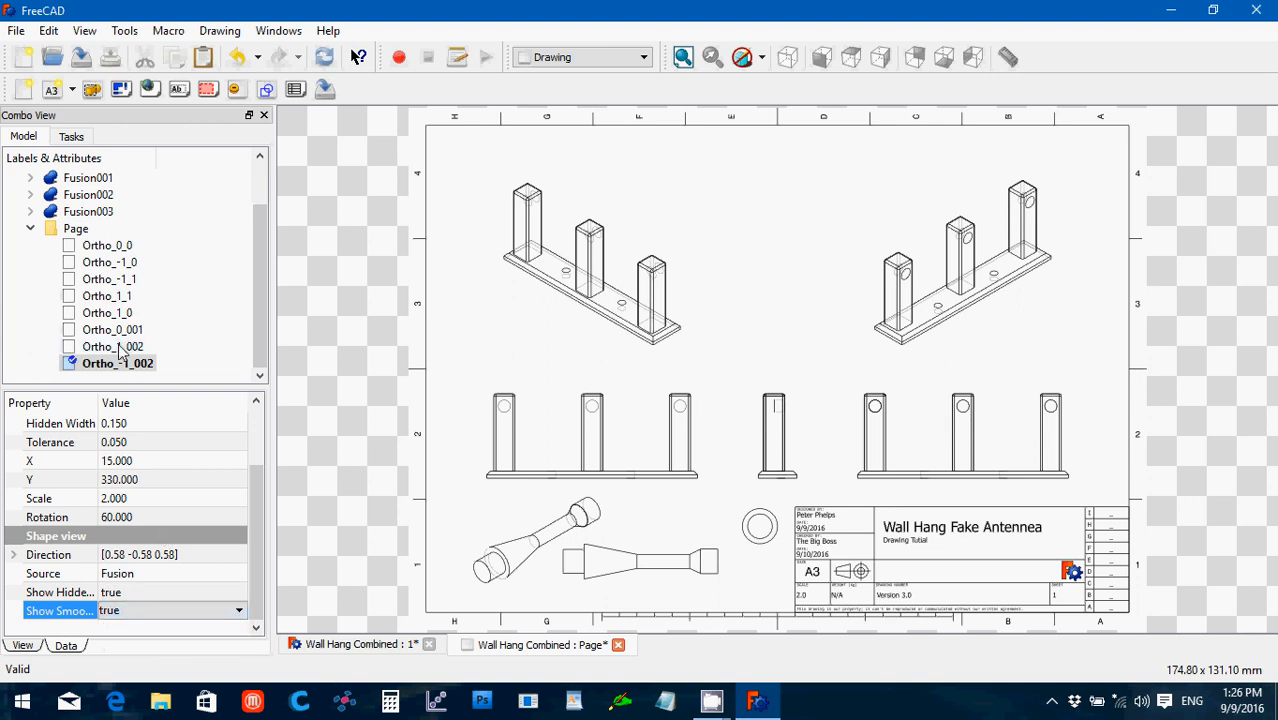
Step: Turn on smooth lines and hidden lines for the circular Fusion end view, Ortho_1_002
{"action": "left_click", "coordinate": [118, 347]}
{"action": "left_click", "coordinate": [166, 611]}
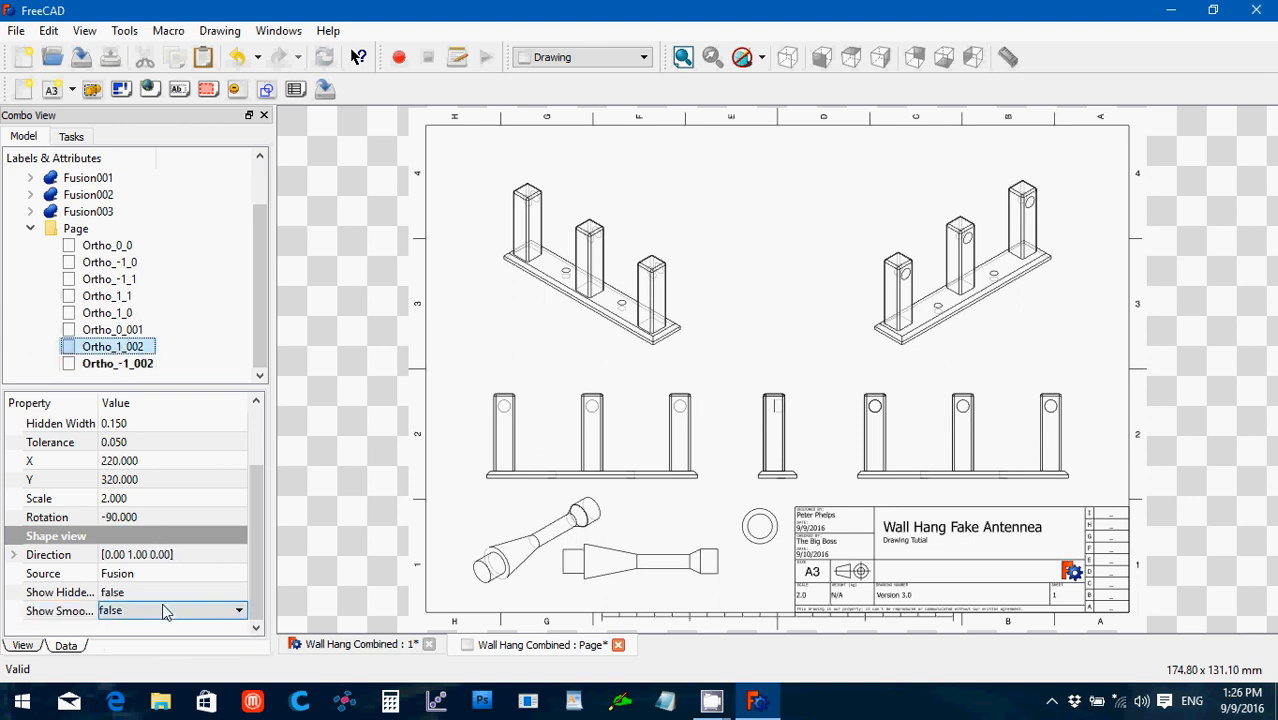
{"action": "left_click", "coordinate": [166, 611]}
{"action": "left_click", "coordinate": [158, 640]}
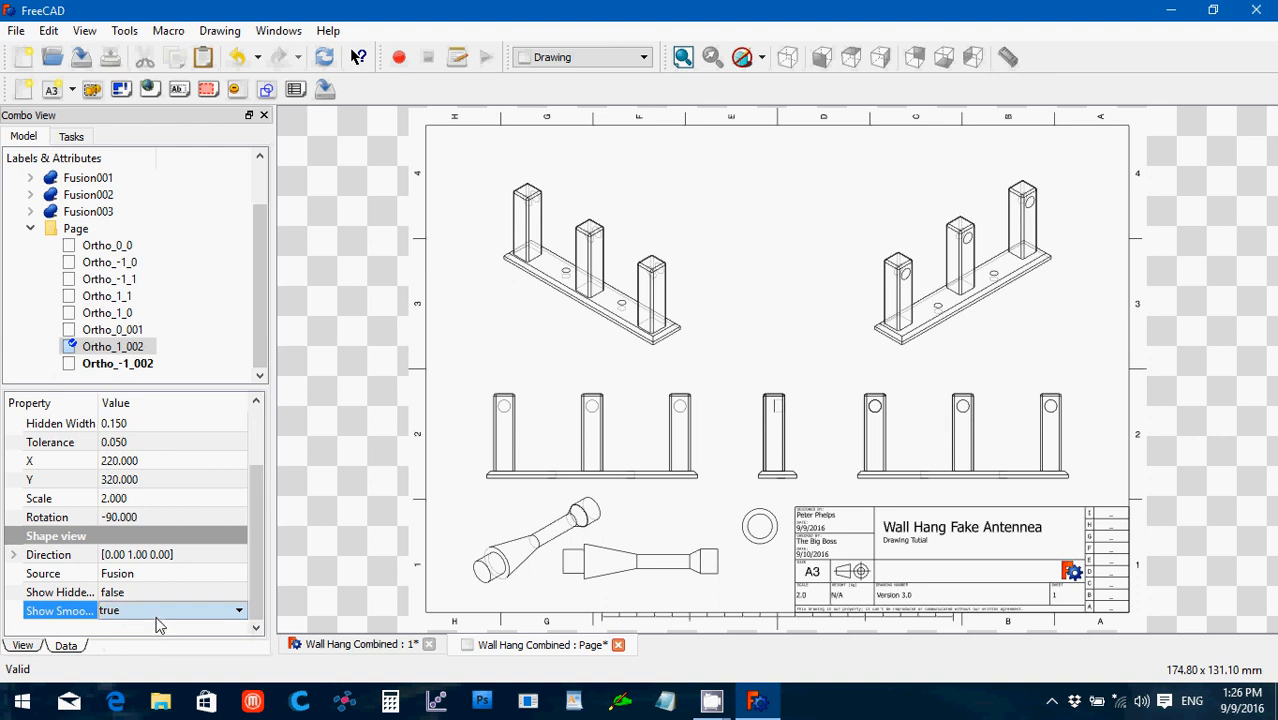
{"action": "left_click", "coordinate": [150, 591]}
{"action": "left_click", "coordinate": [150, 591]}
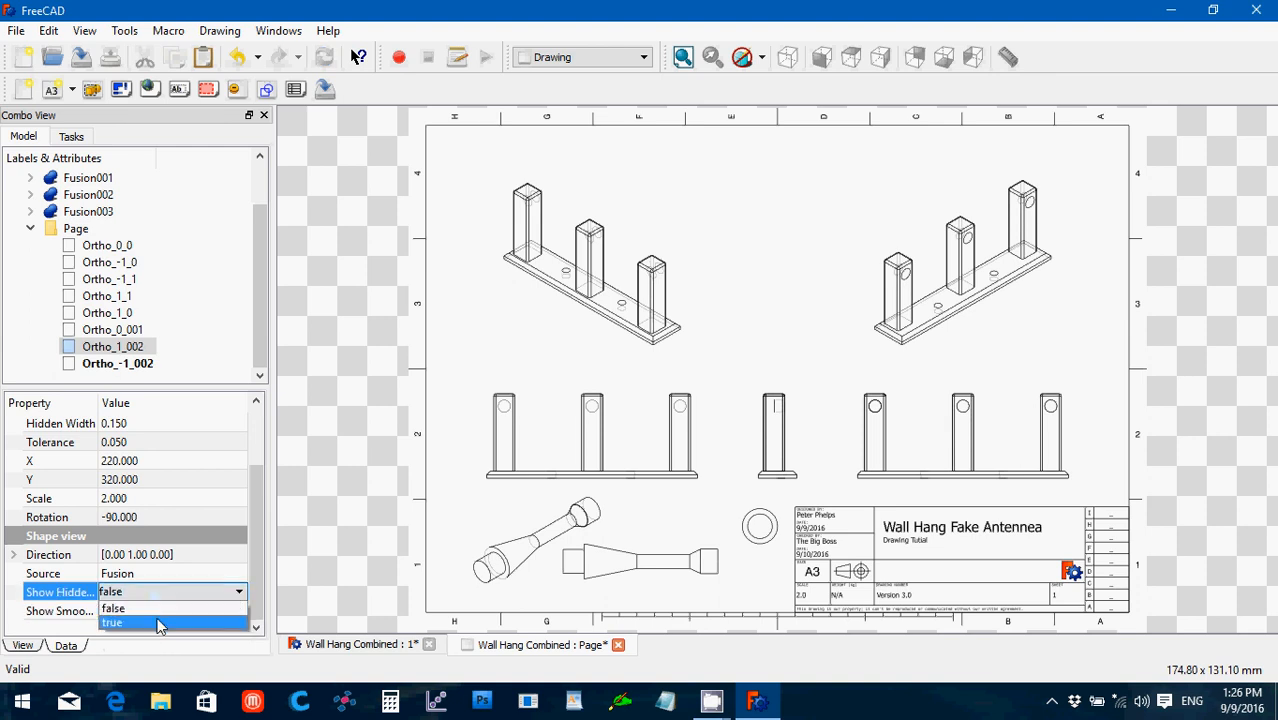
{"action": "left_click", "coordinate": [158, 622]}
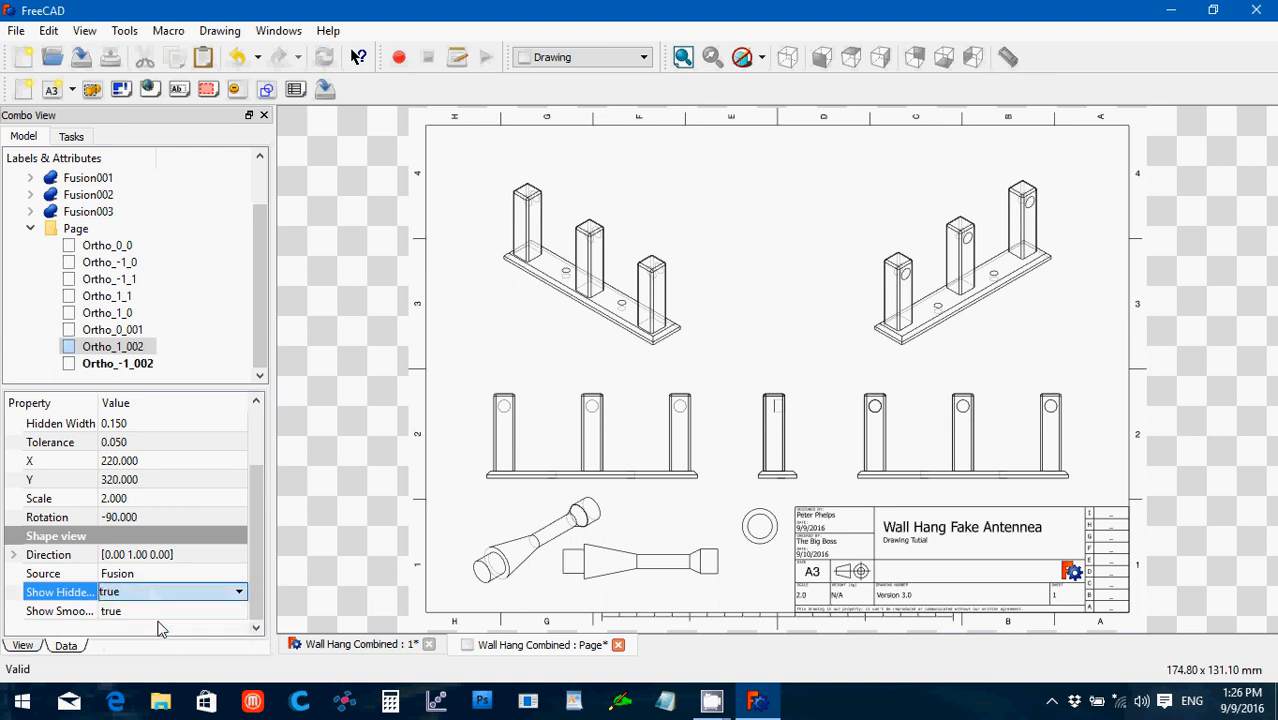
{"action": "left_click", "coordinate": [142, 330]}
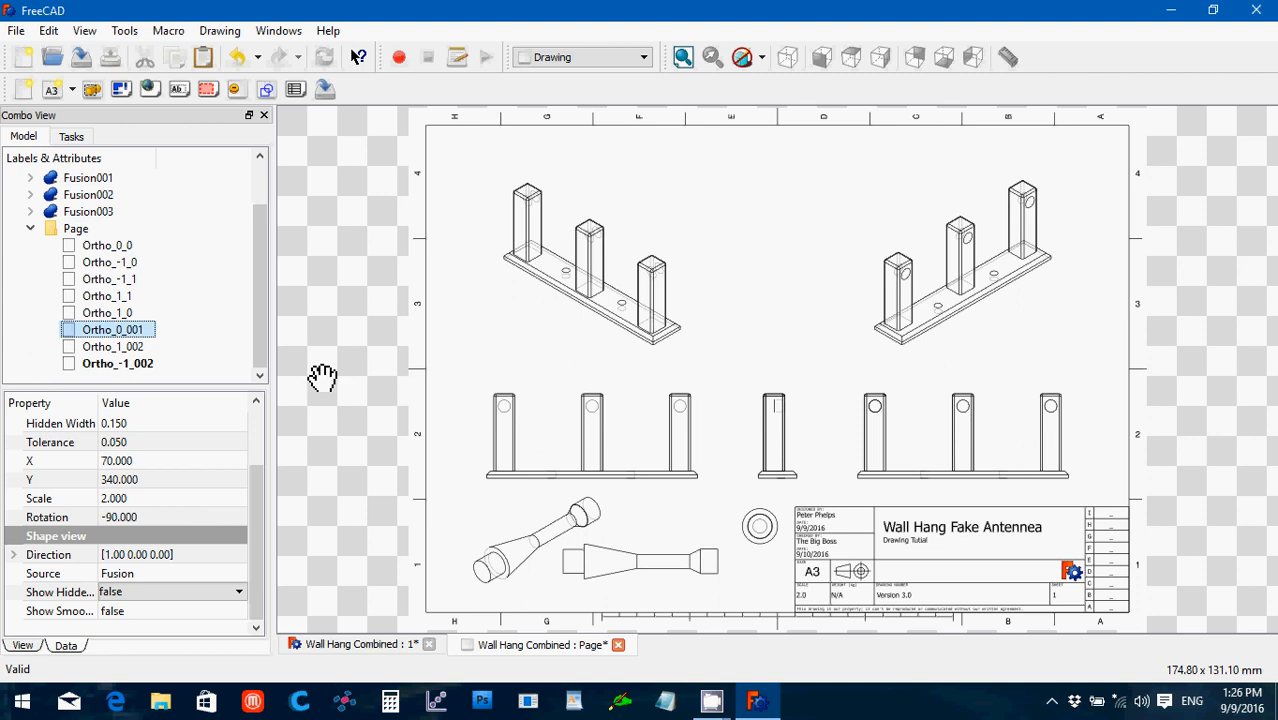
Step: Save the document with the arranged Fusion views
{"action": "left_click", "coordinate": [12, 33]}
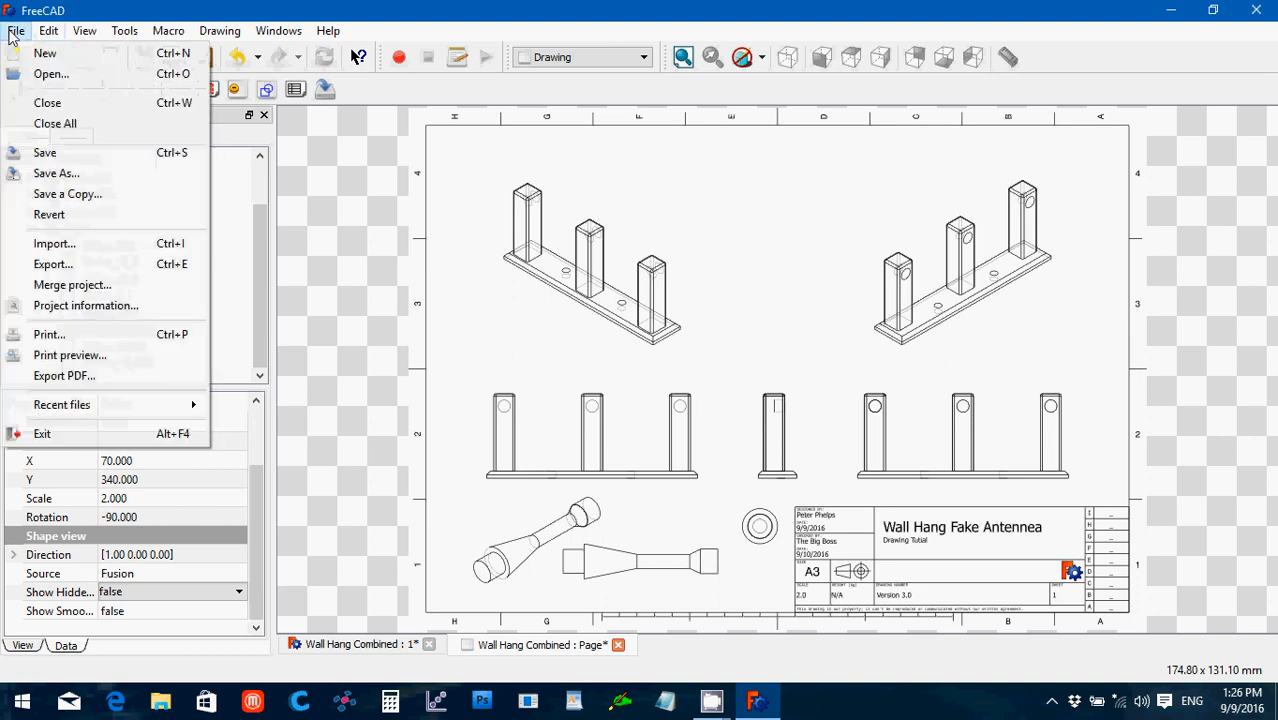
{"action": "left_click", "coordinate": [72, 150]}
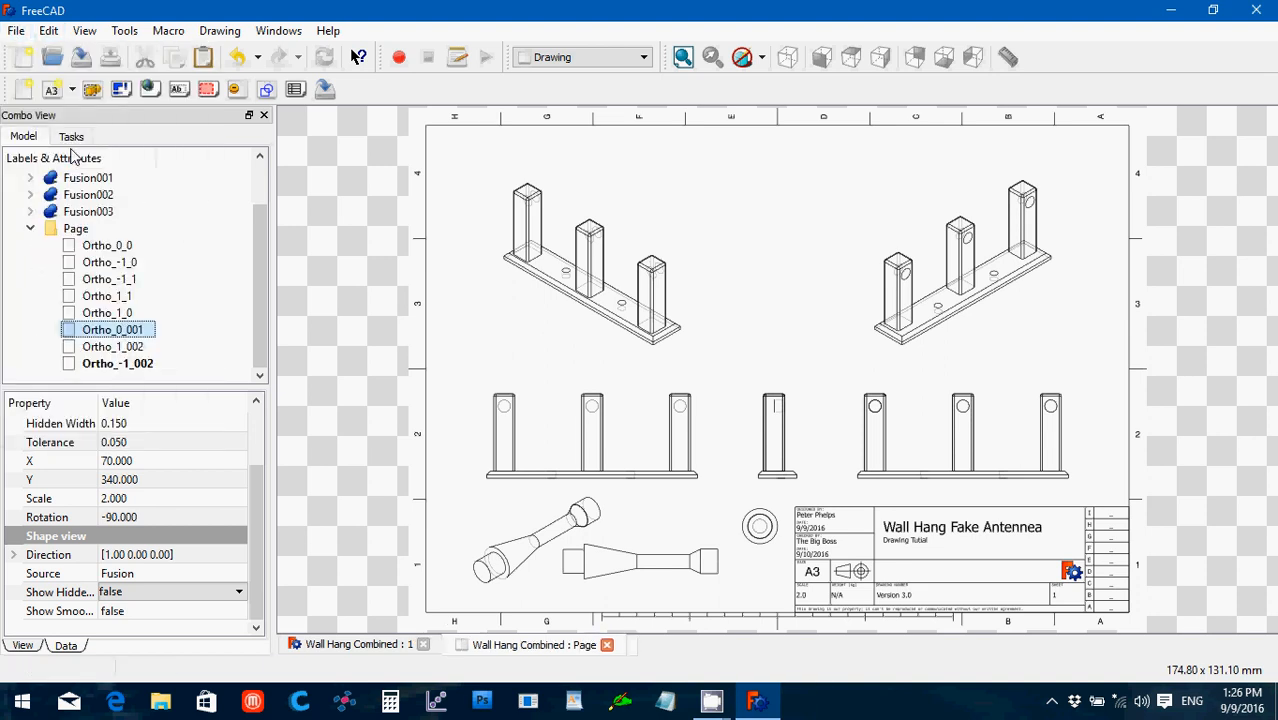
Step: Check the scale and other properties of the wall-hang views Ortho_0_0, Ortho_-1_0, Ortho_-1_1 and Ortho_1_0
{"action": "left_click", "coordinate": [100, 246]}
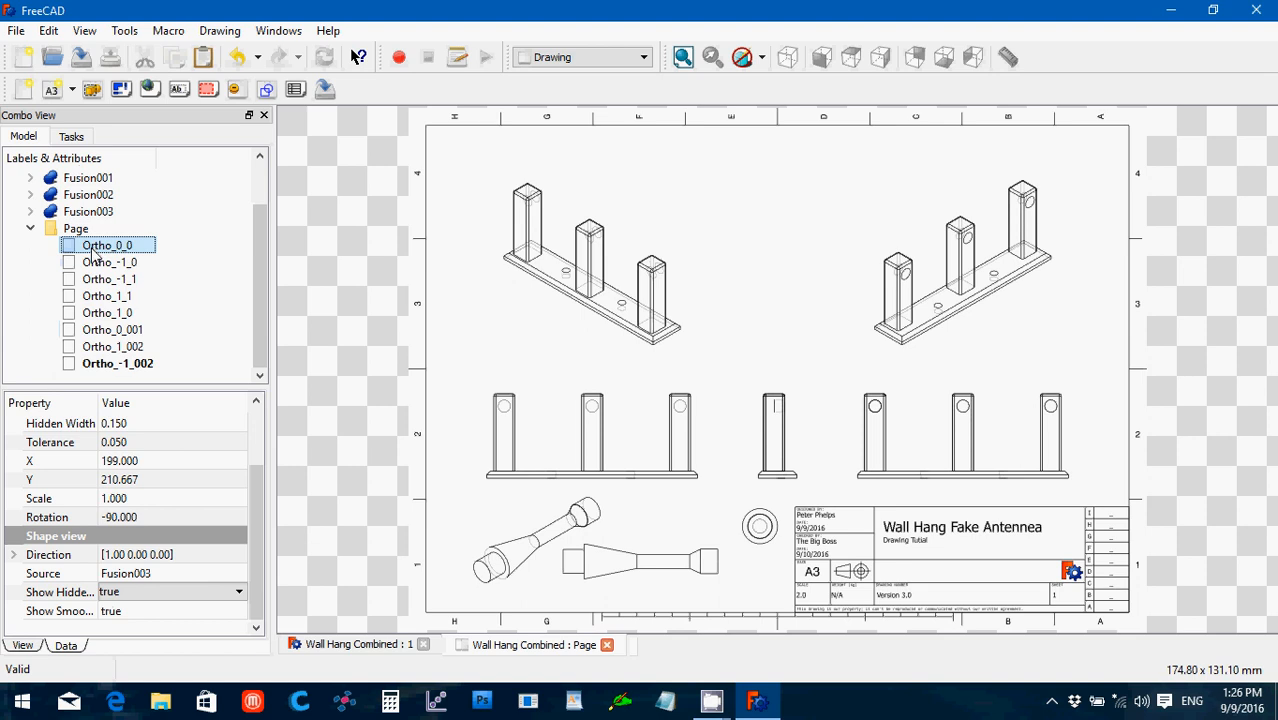
{"action": "left_click", "coordinate": [96, 262]}
{"action": "left_click", "coordinate": [98, 282]}
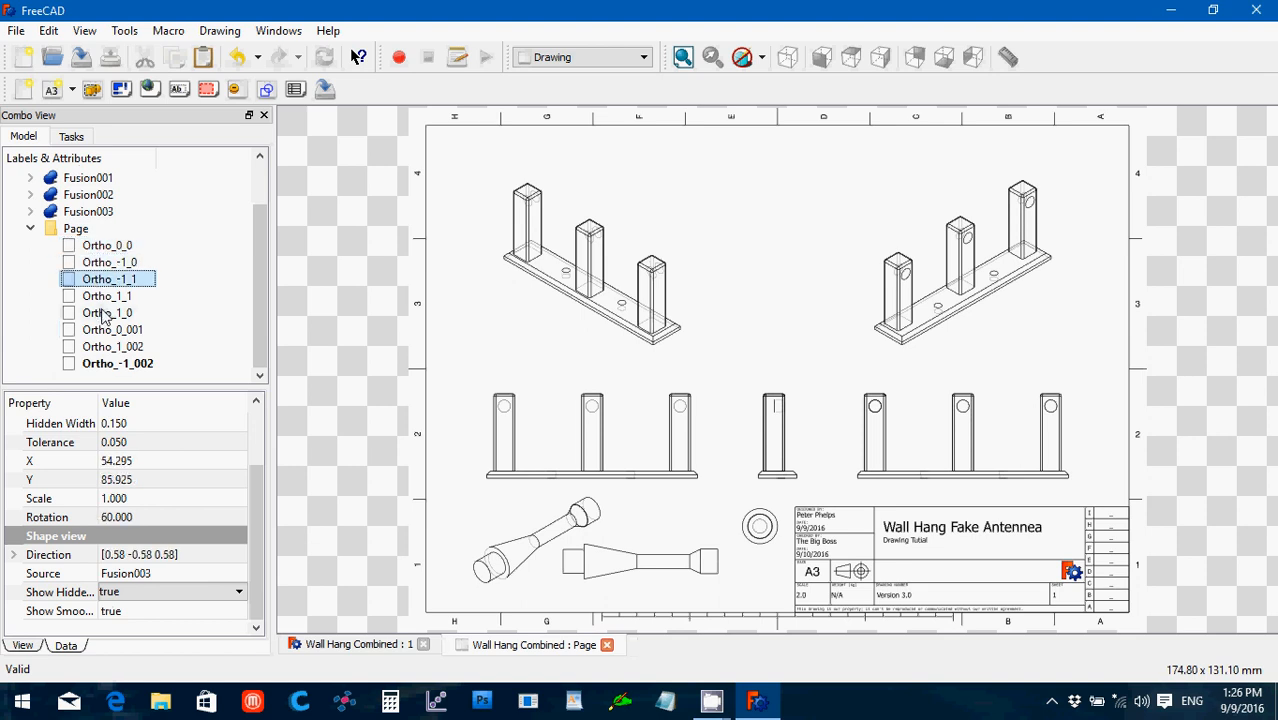
{"action": "left_click", "coordinate": [104, 314]}
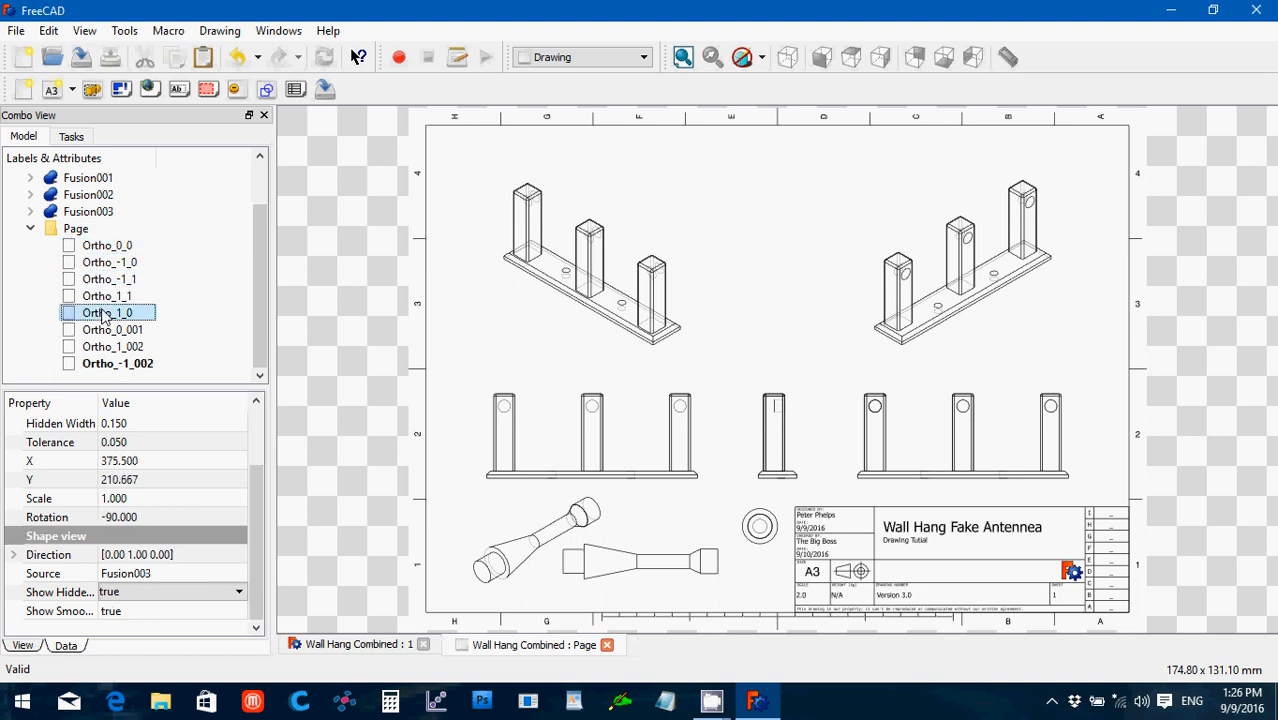
Step: Try a scale of 2 on the wall-hang end view, Ortho_0_0, and set it back to 1
{"action": "left_click", "coordinate": [100, 248]}
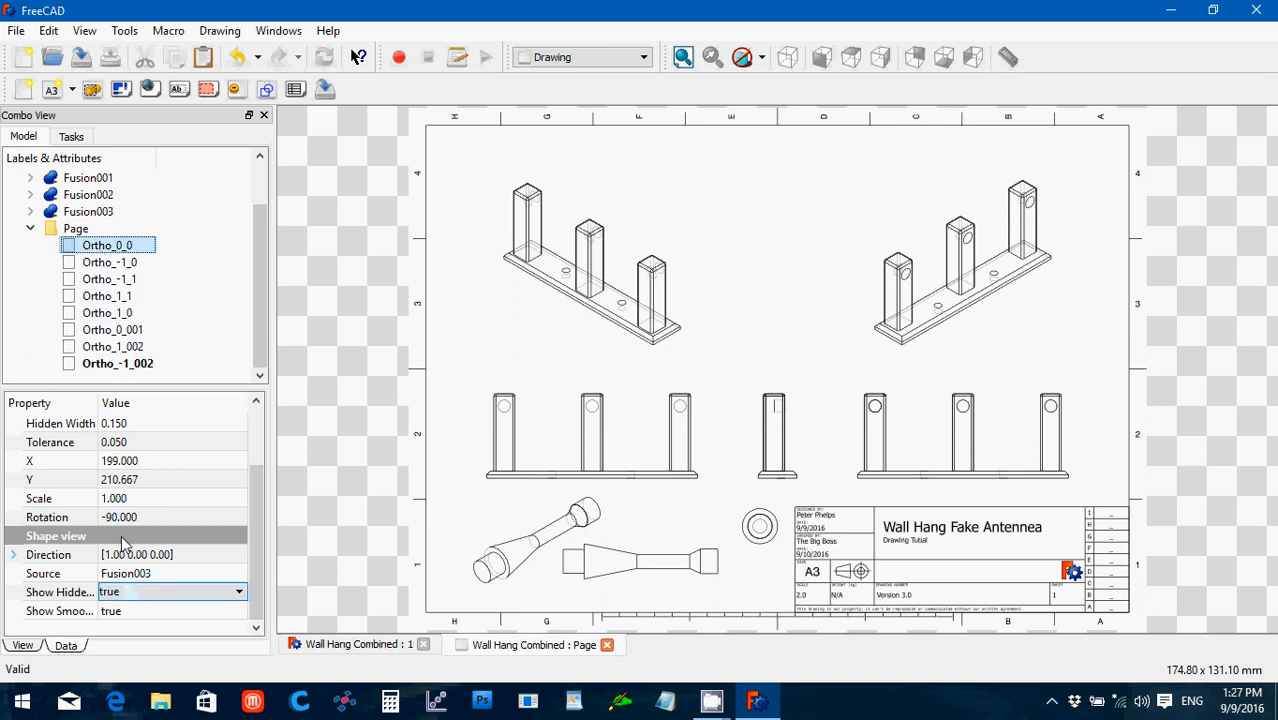
{"action": "left_click", "coordinate": [134, 505]}
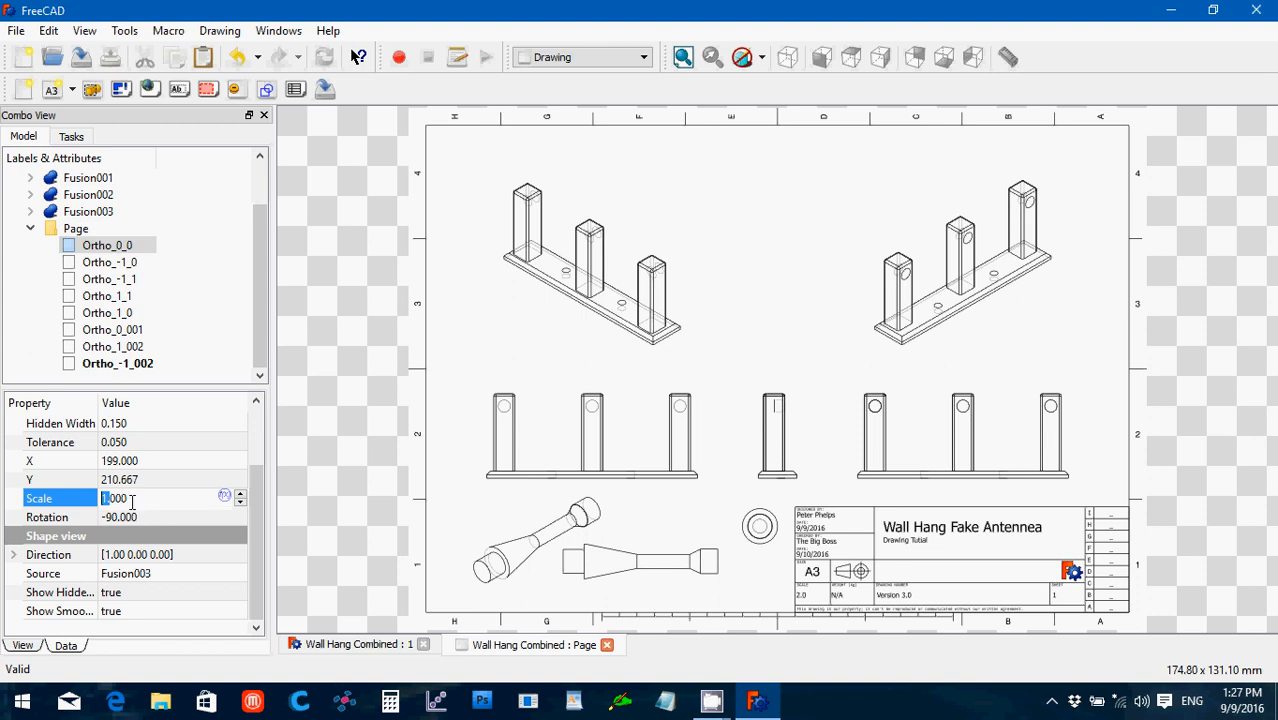
{"action": "type", "text": "2"}
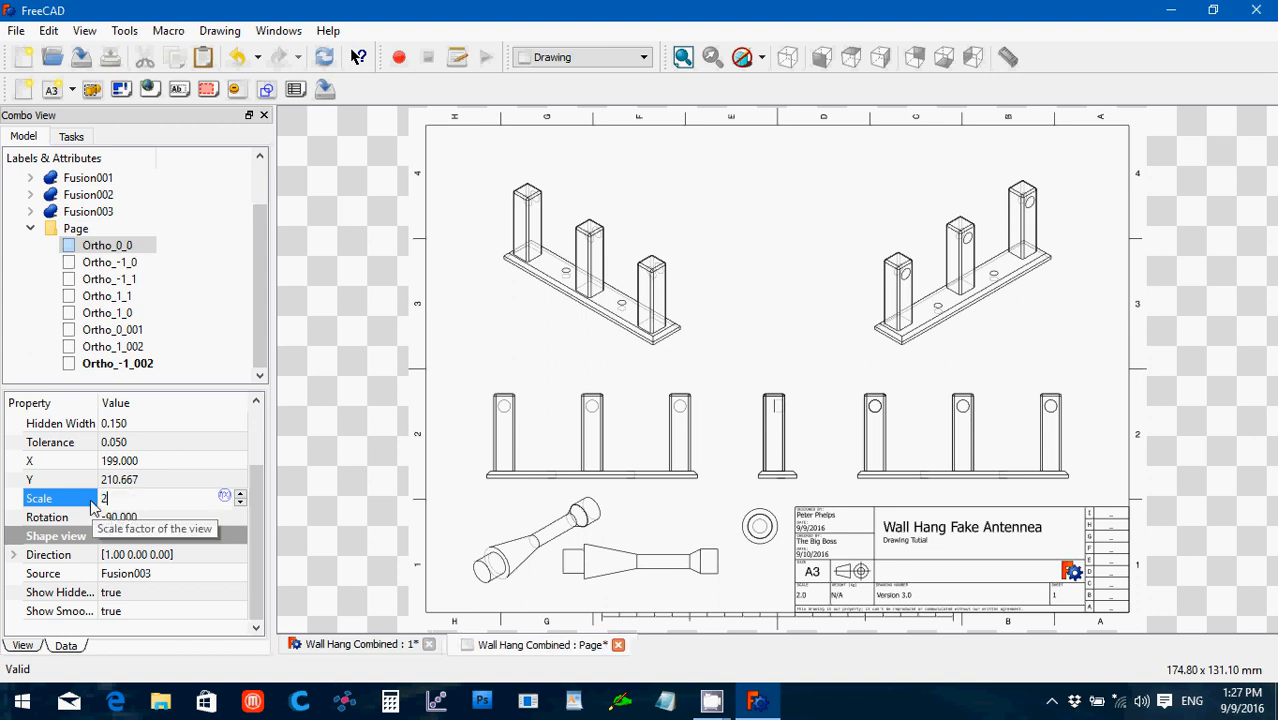
{"action": "key", "text": "Return"}
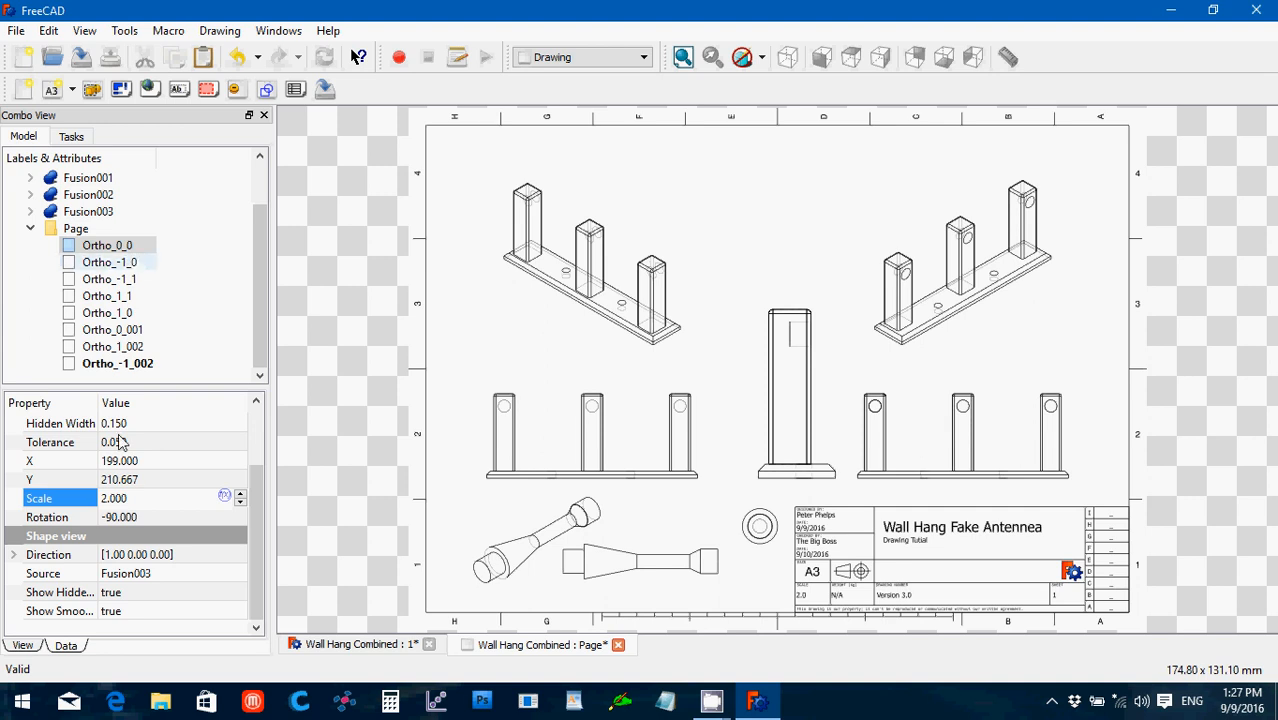
{"action": "left_click_drag", "start_coordinate": [129, 498], "coordinate": [58, 499]}
{"action": "type", "text": "1"}
{"action": "key", "text": "Return"}
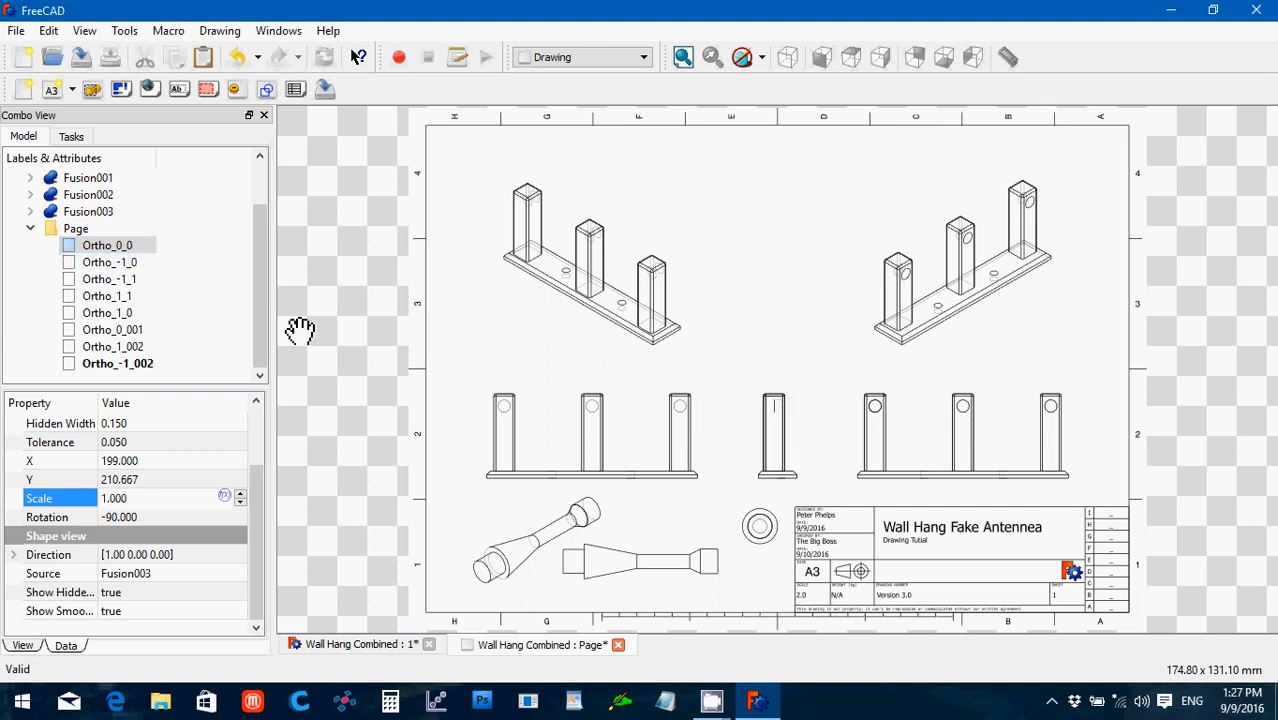
Step: Change the scale entry in the page's title block texts to 1-2
{"action": "left_click", "coordinate": [70, 229]}
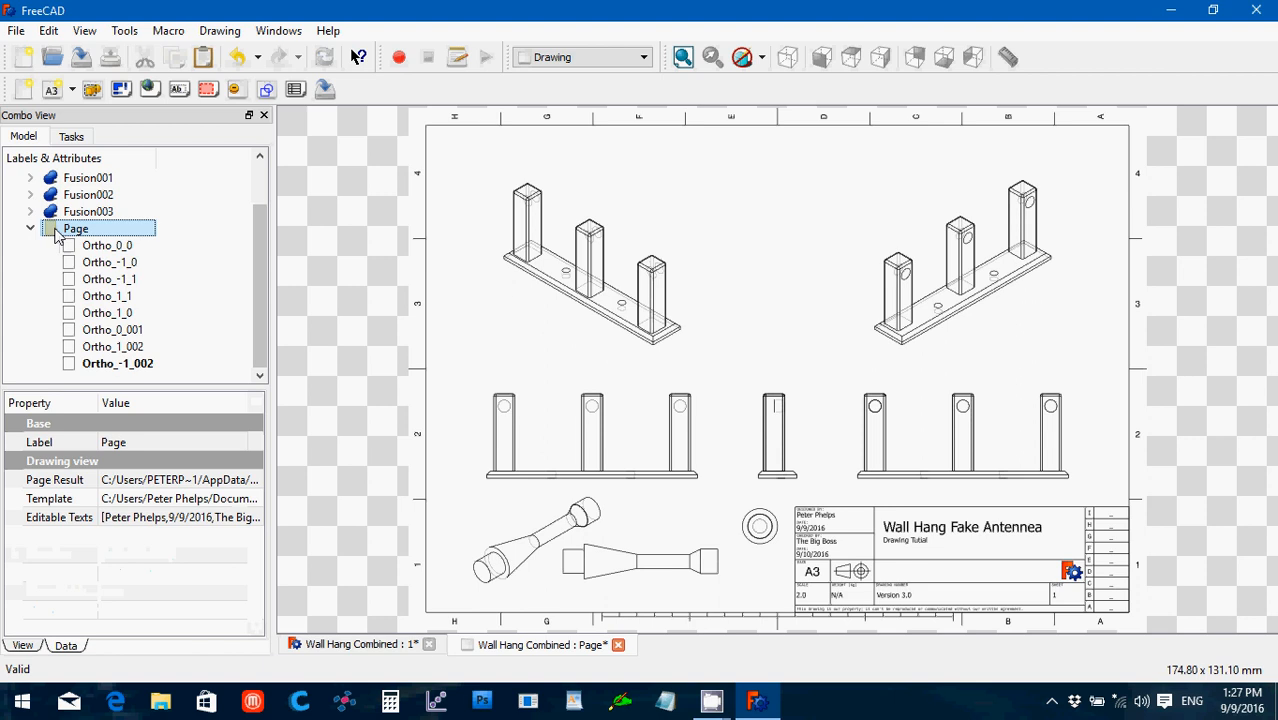
{"action": "left_click", "coordinate": [248, 518]}
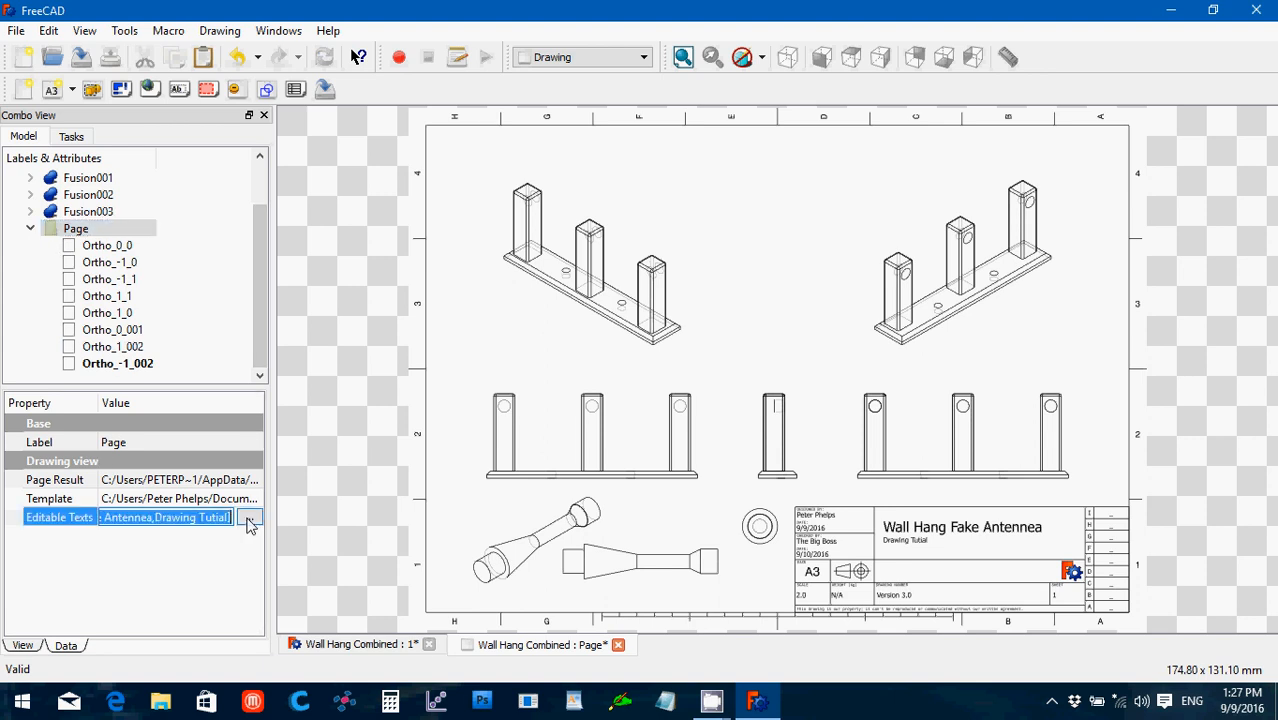
{"action": "left_click", "coordinate": [250, 520]}
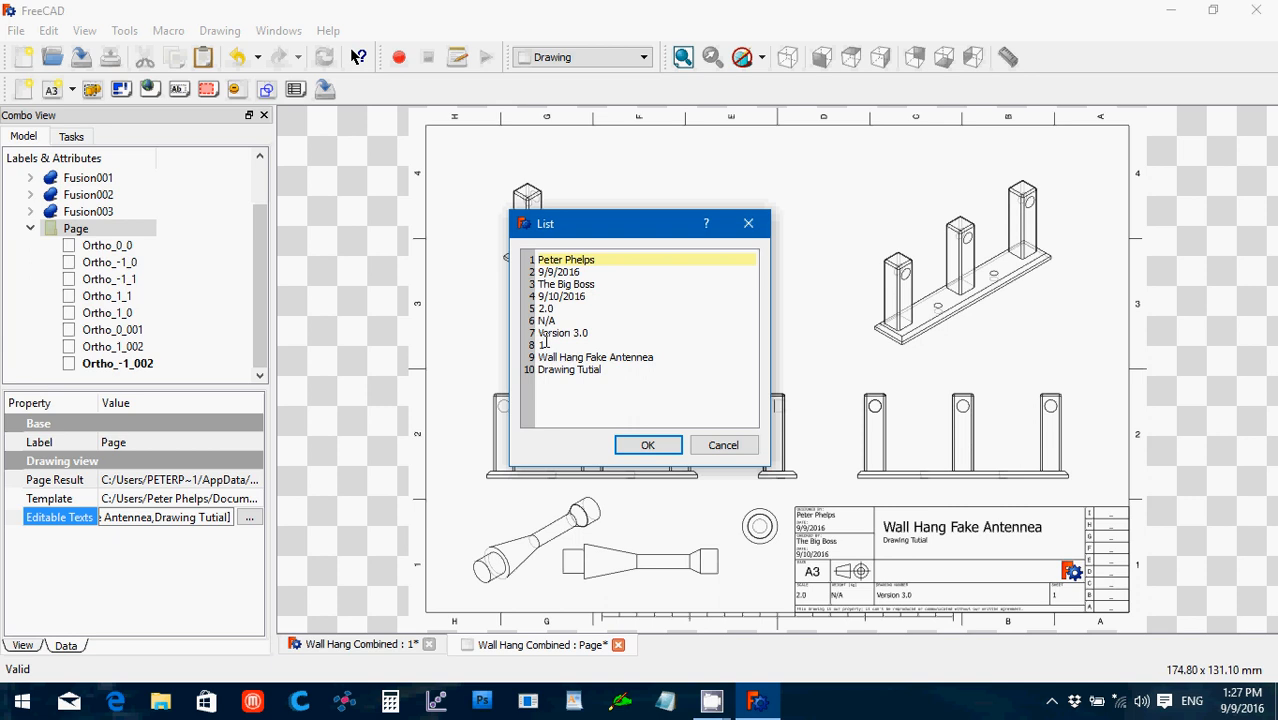
{"action": "double_click", "coordinate": [546, 309]}
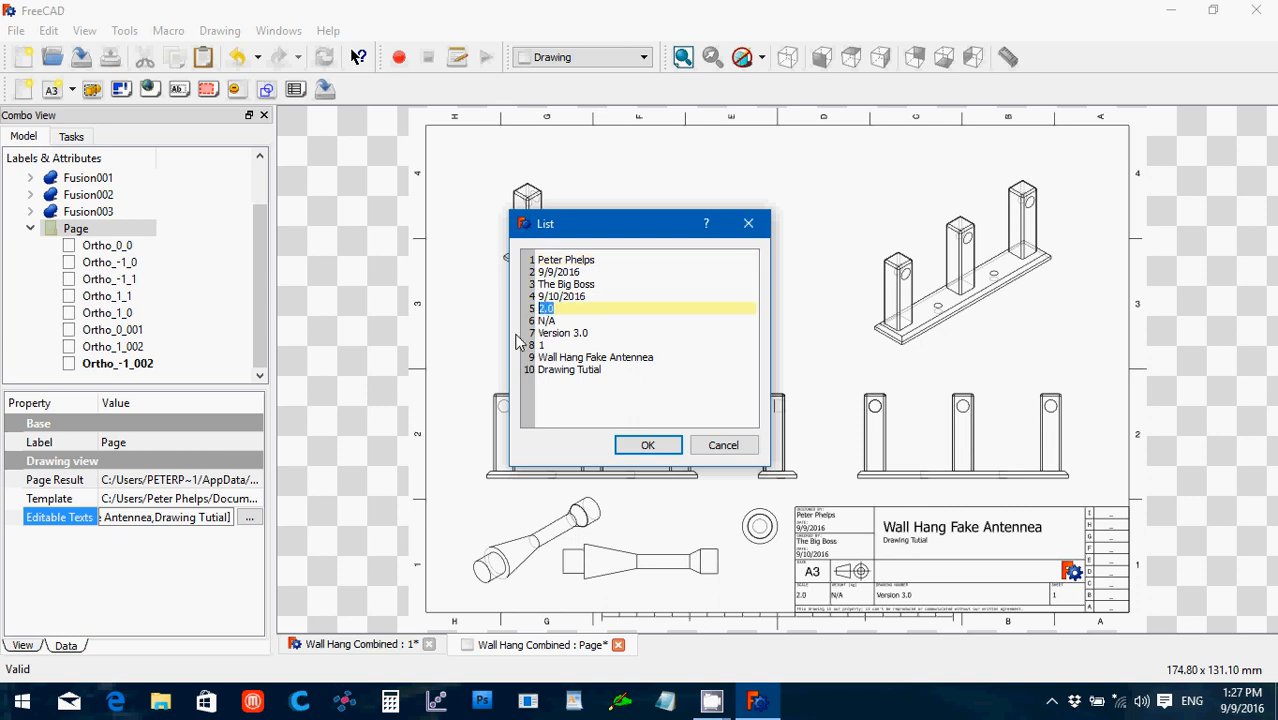
{"action": "type", "text": "1:2"}
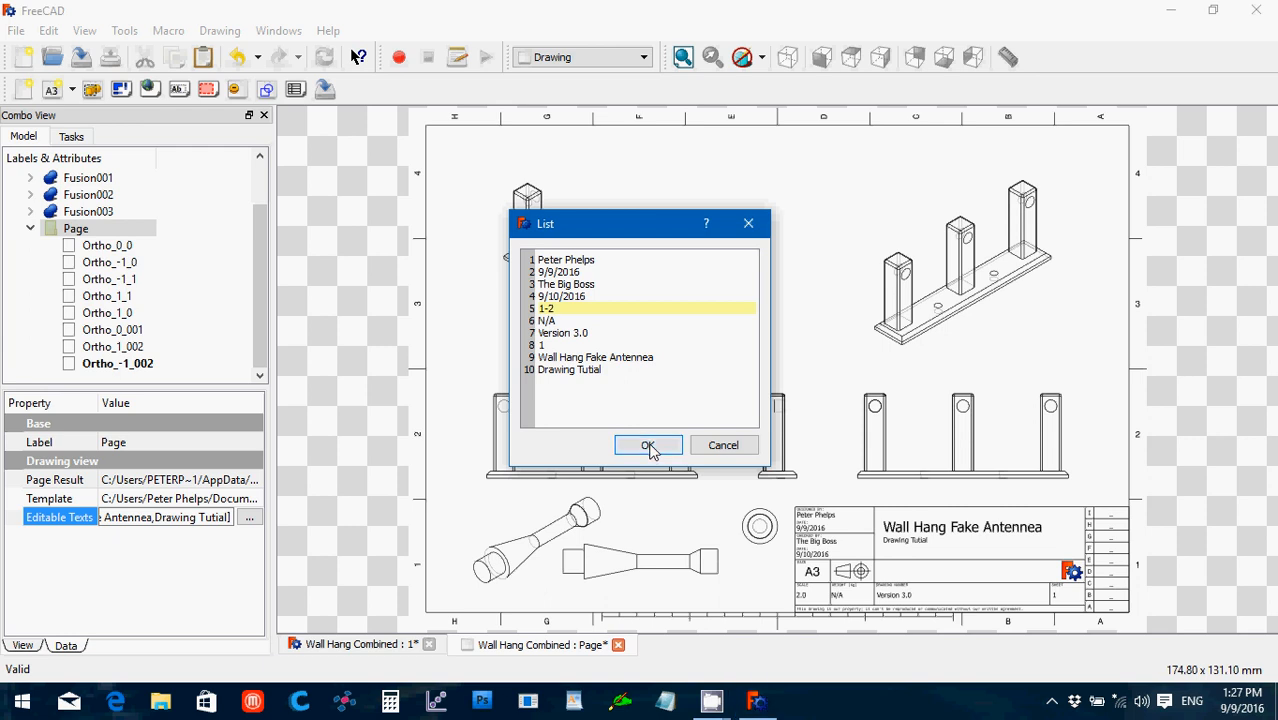
{"action": "left_click", "coordinate": [648, 446]}
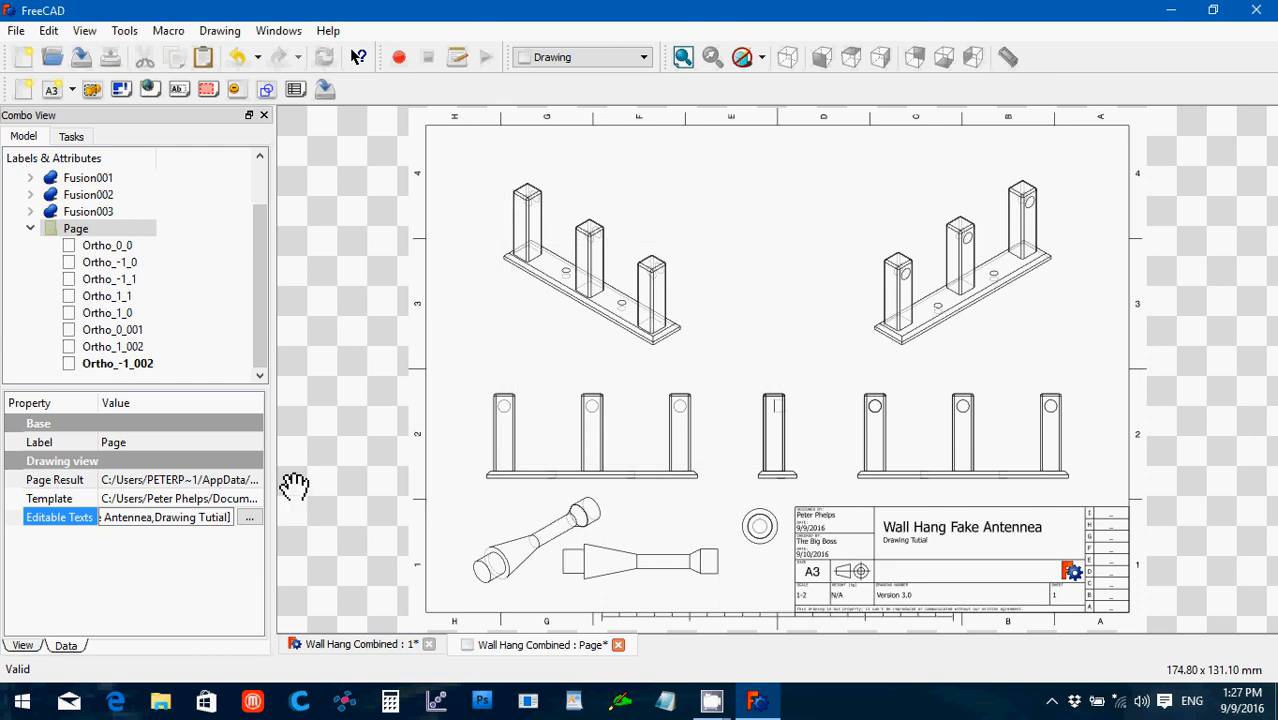
Step: Collapse the page's view list in the model tree and save the document
{"action": "left_click", "coordinate": [29, 229]}
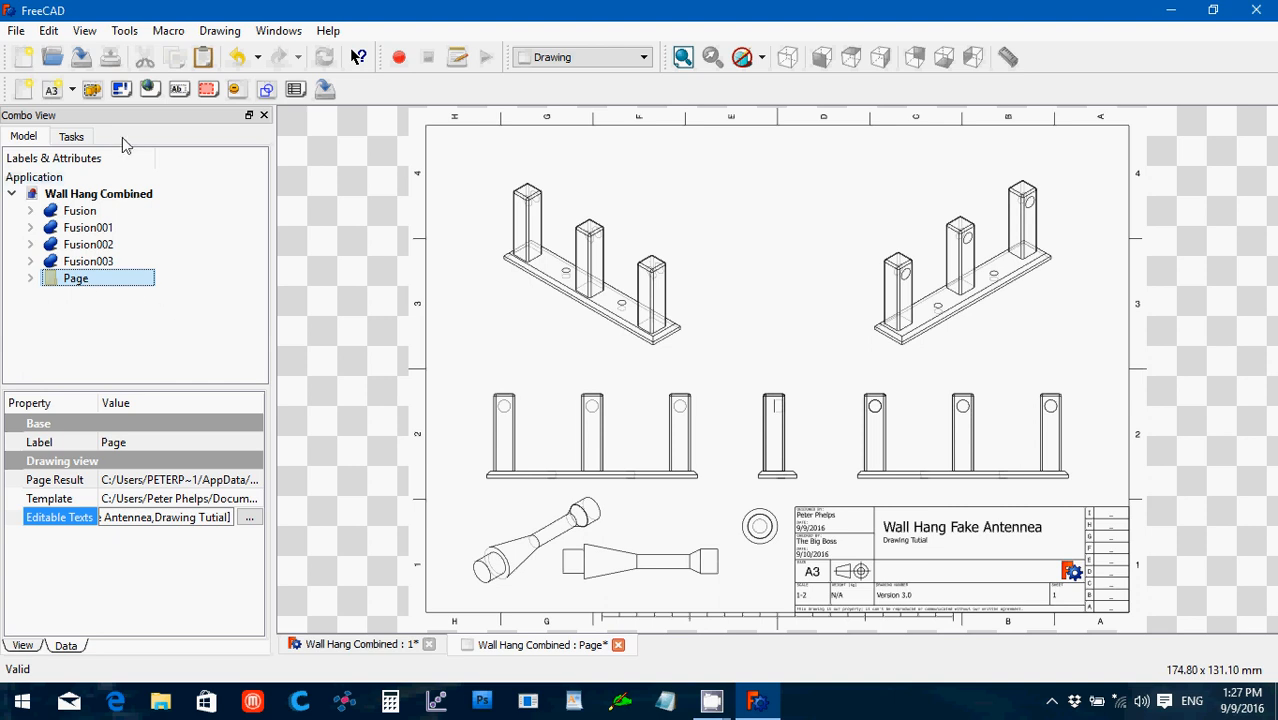
{"action": "left_click", "coordinate": [27, 36]}
{"action": "left_click", "coordinate": [71, 123]}
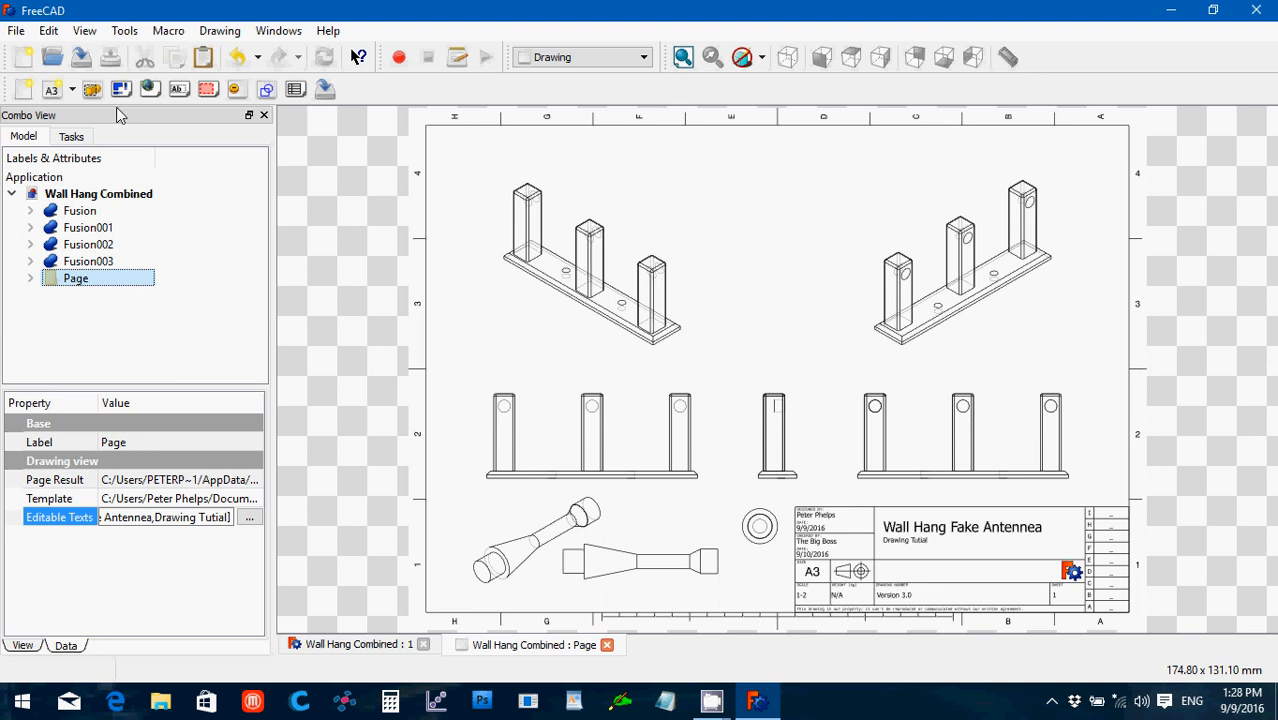
Step: Insert a second, blank A3 landscape drawing page into the document
{"action": "left_click", "coordinate": [53, 91]}
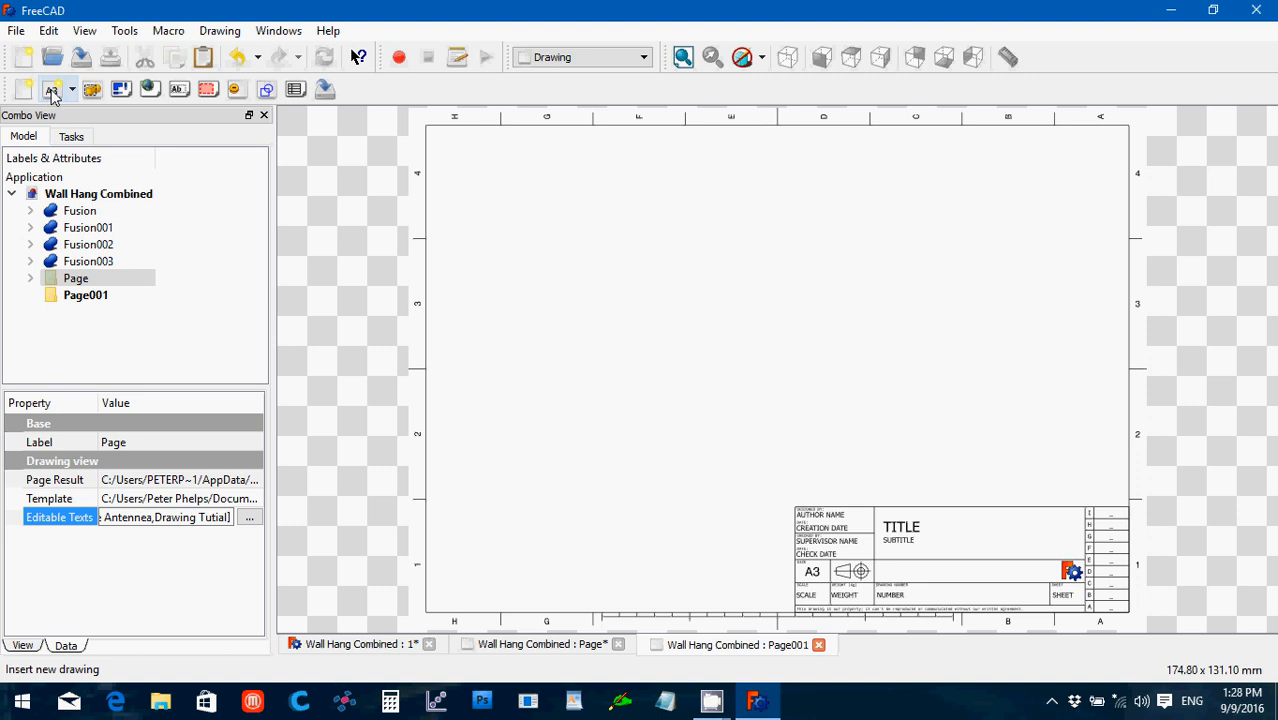
{"action": "left_click", "coordinate": [100, 229]}
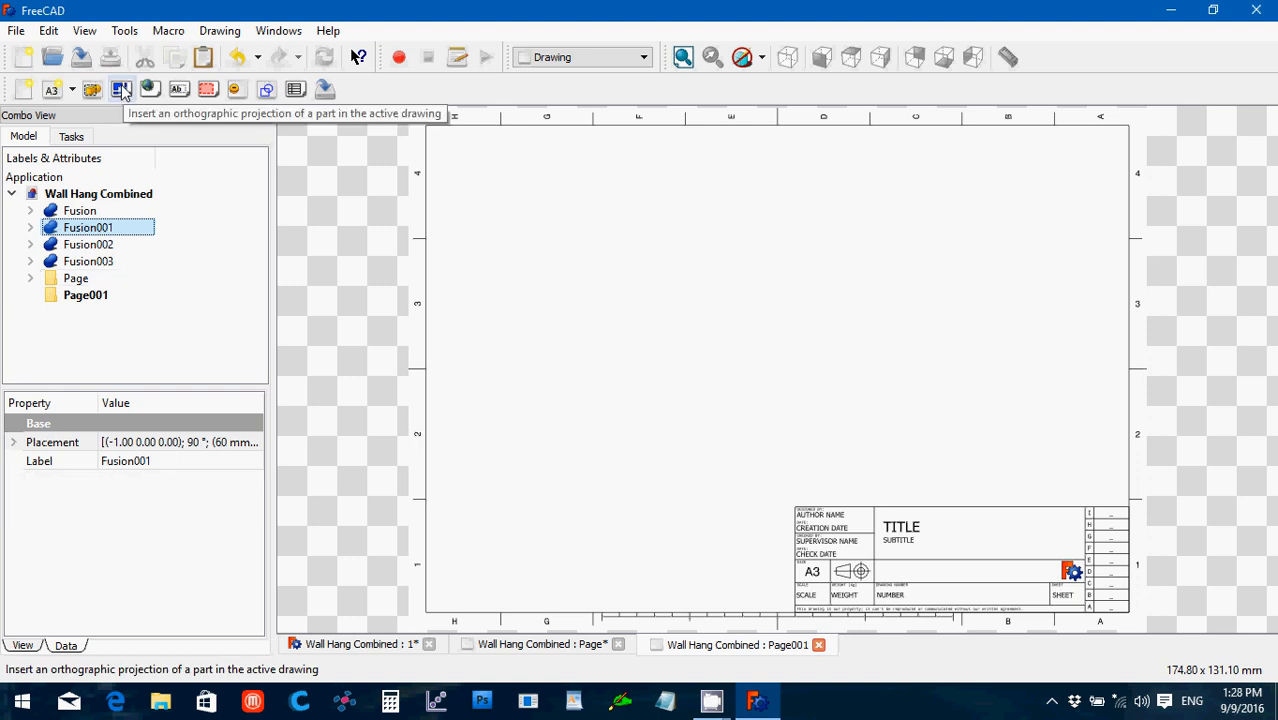
{"action": "left_click", "coordinate": [122, 90]}
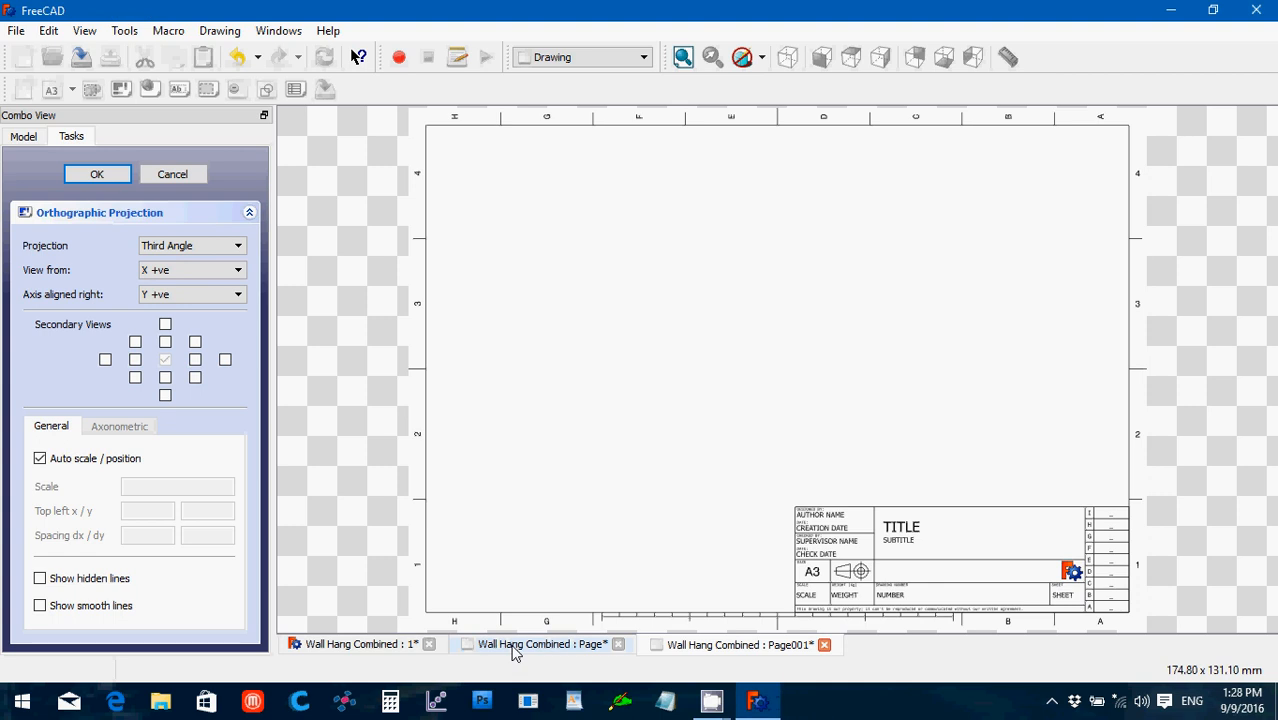
{"action": "left_click", "coordinate": [514, 648]}
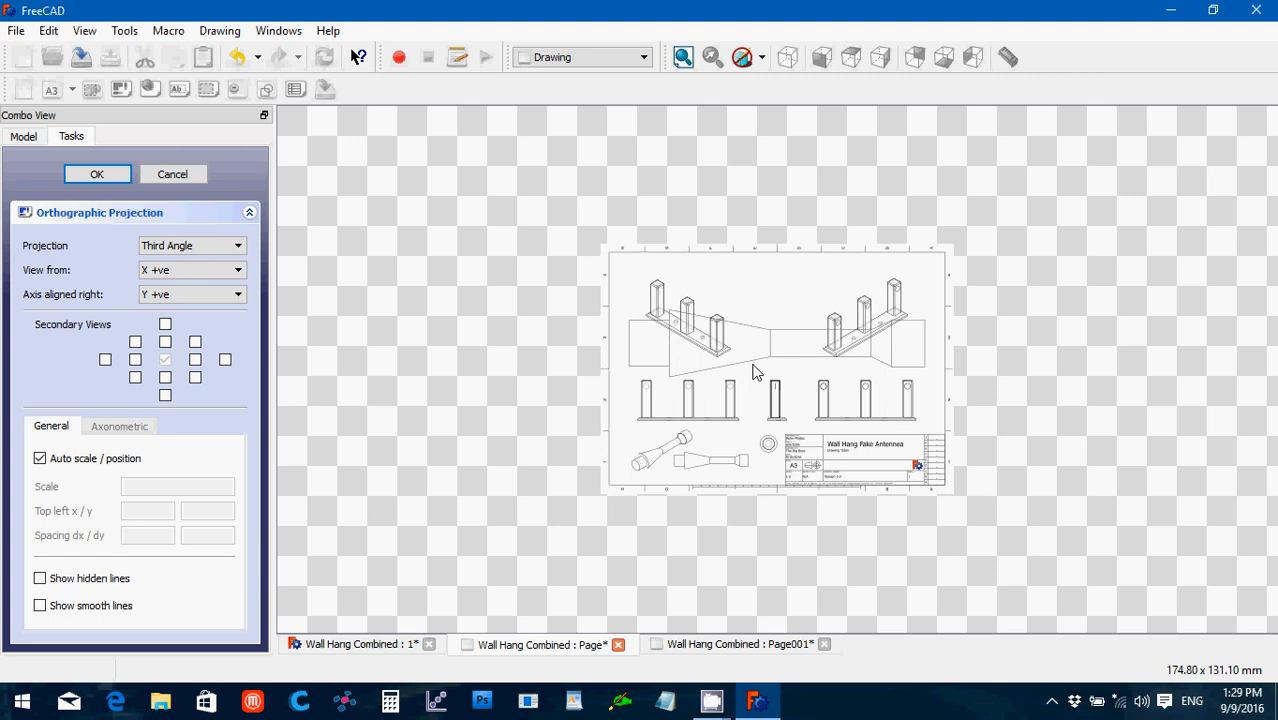
{"action": "scroll", "coordinate": [755, 372], "scroll_direction": "down", "scroll_amount": 2}
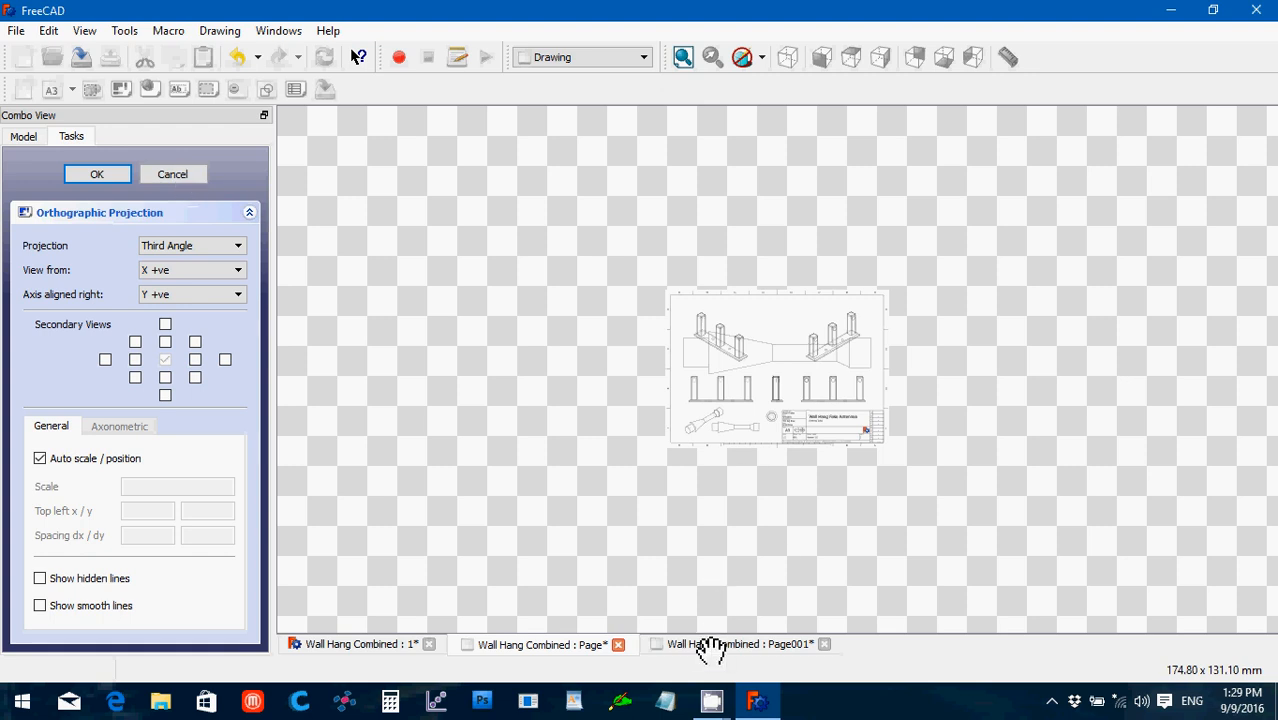
{"action": "left_click", "coordinate": [710, 646]}
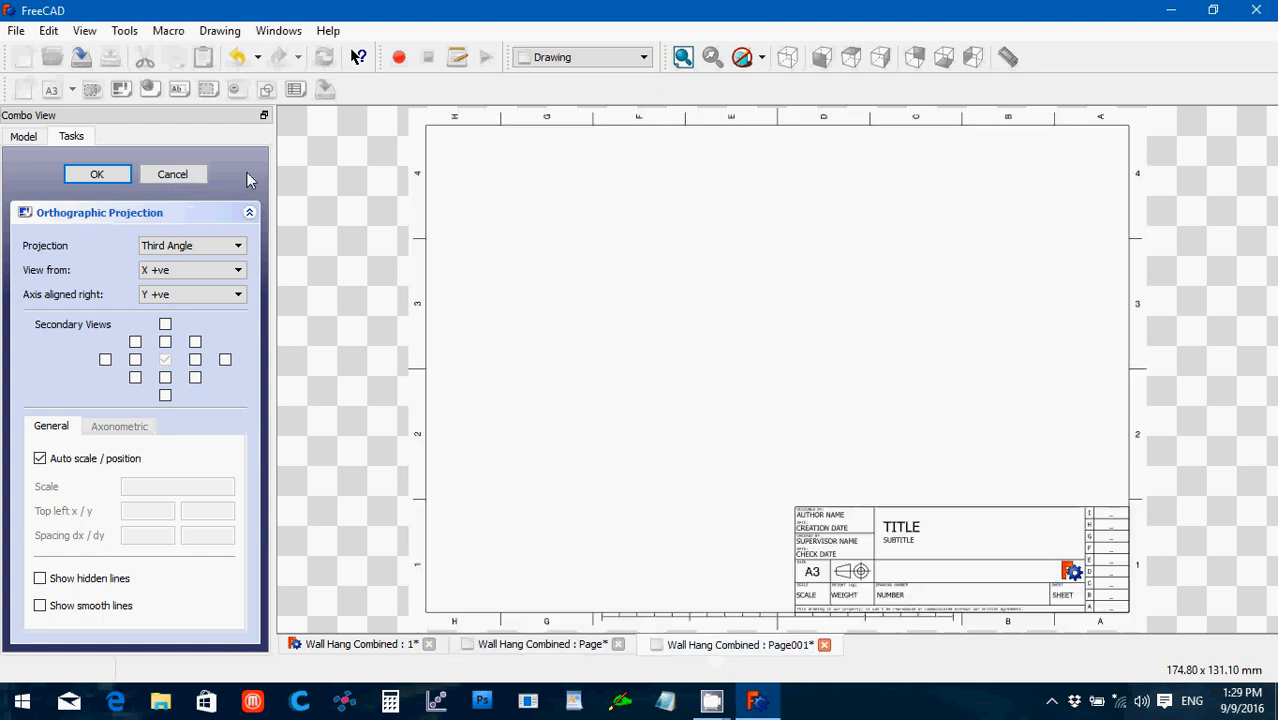
{"action": "left_click", "coordinate": [195, 177]}
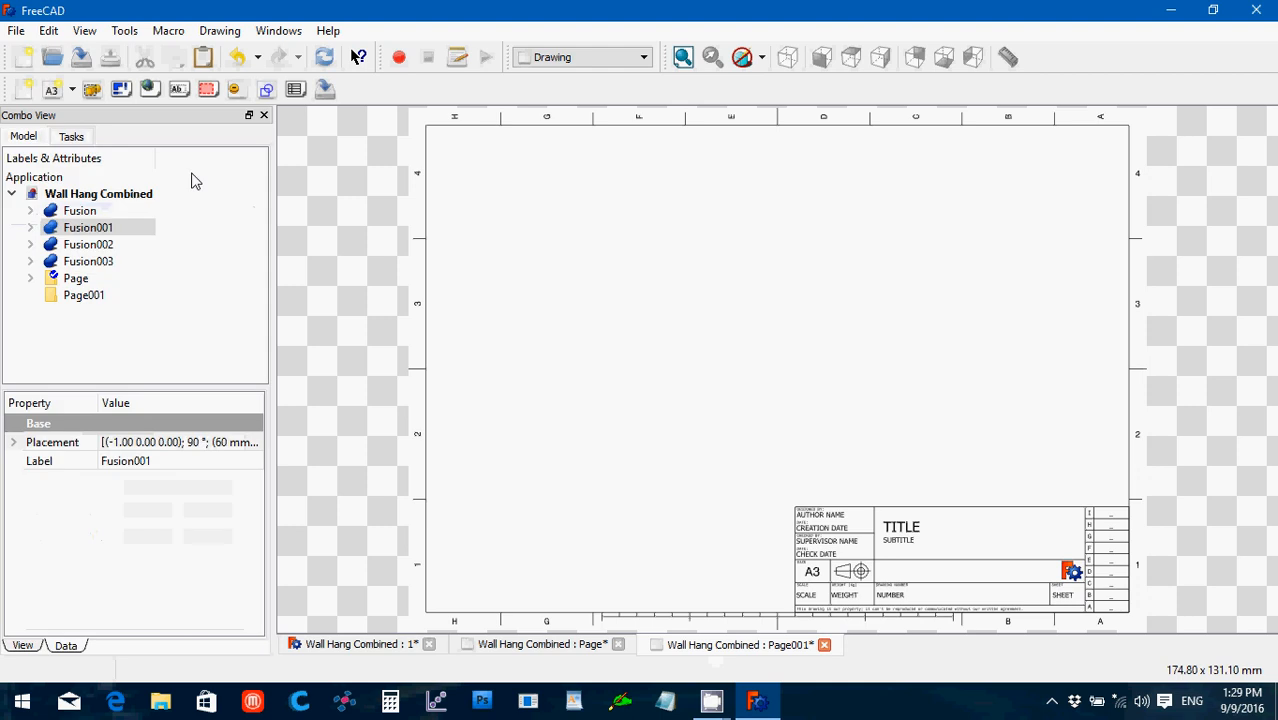
Step: Delete the blank second drawing page, Page001, from the document
{"action": "left_click", "coordinate": [84, 295]}
{"action": "key", "text": "Delete"}
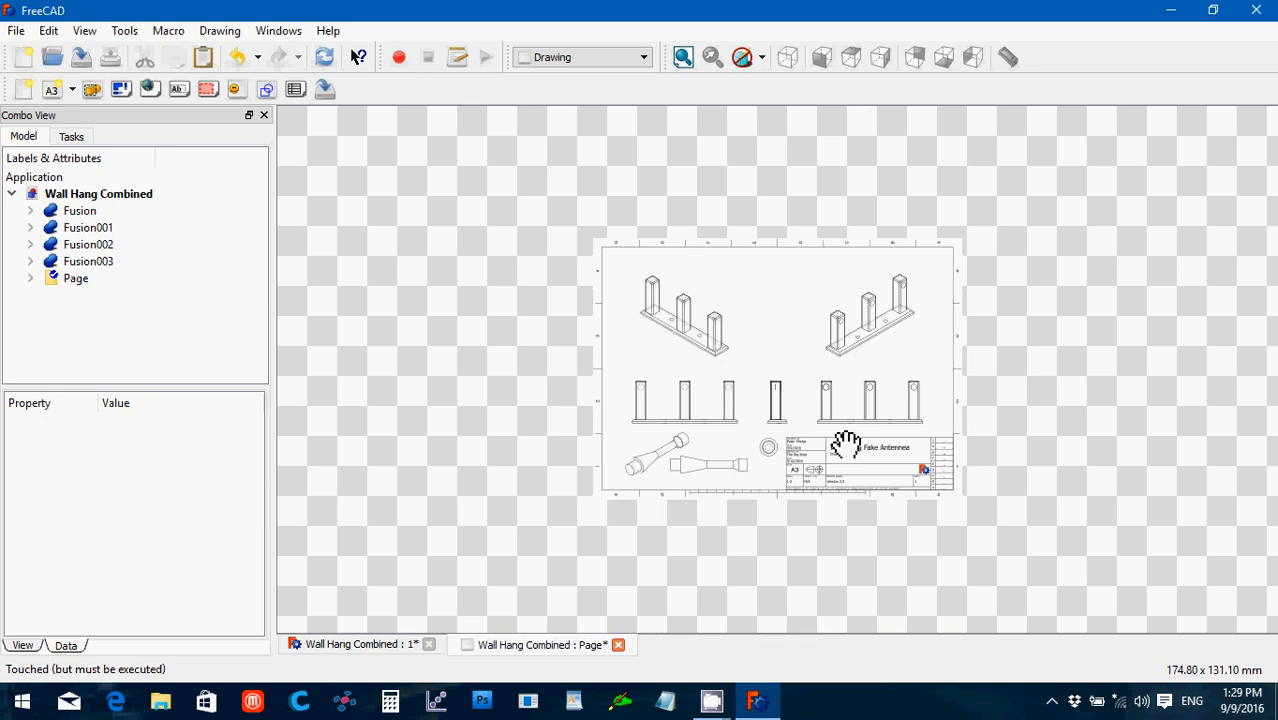
Step: Examine the remaining drawing page, including the wall-hang views, the antenna part projections and the title block
{"action": "scroll", "coordinate": [586, 492], "scroll_direction": "down", "scroll_amount": 2}
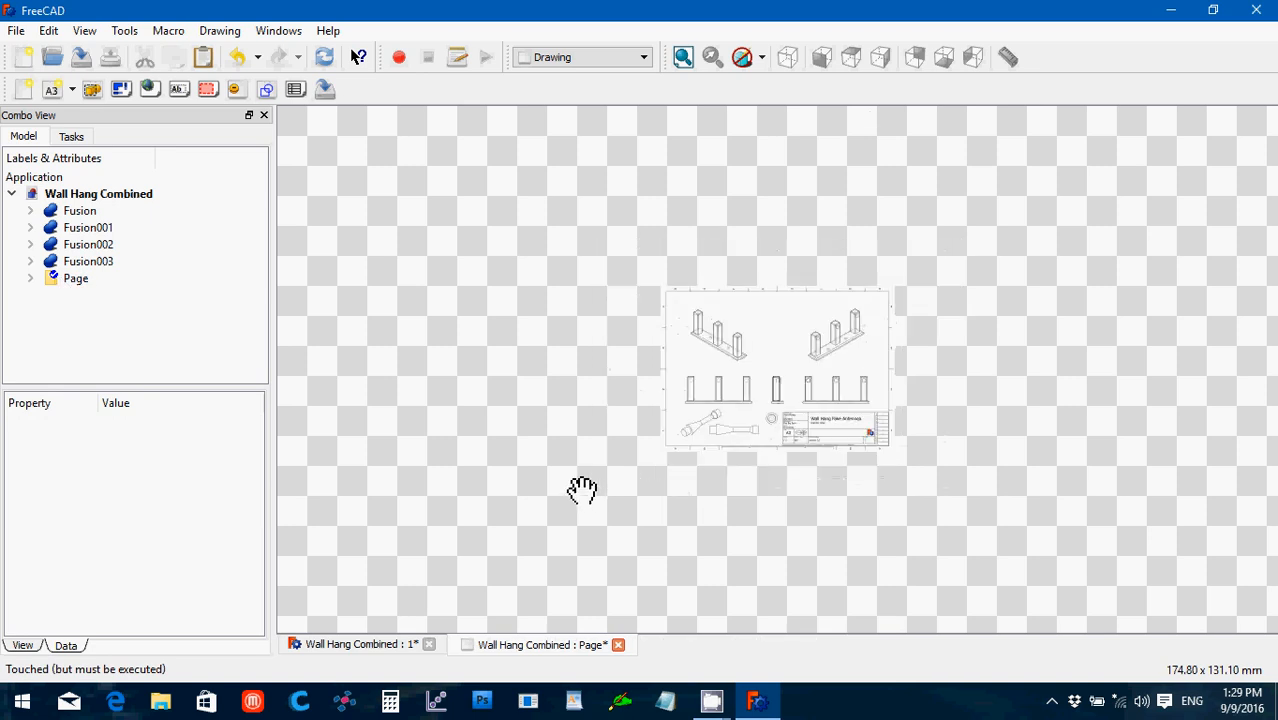
{"action": "scroll", "coordinate": [582, 490], "scroll_direction": "up", "scroll_amount": 3}
{"action": "scroll", "coordinate": [586, 490], "scroll_direction": "up", "scroll_amount": 5}
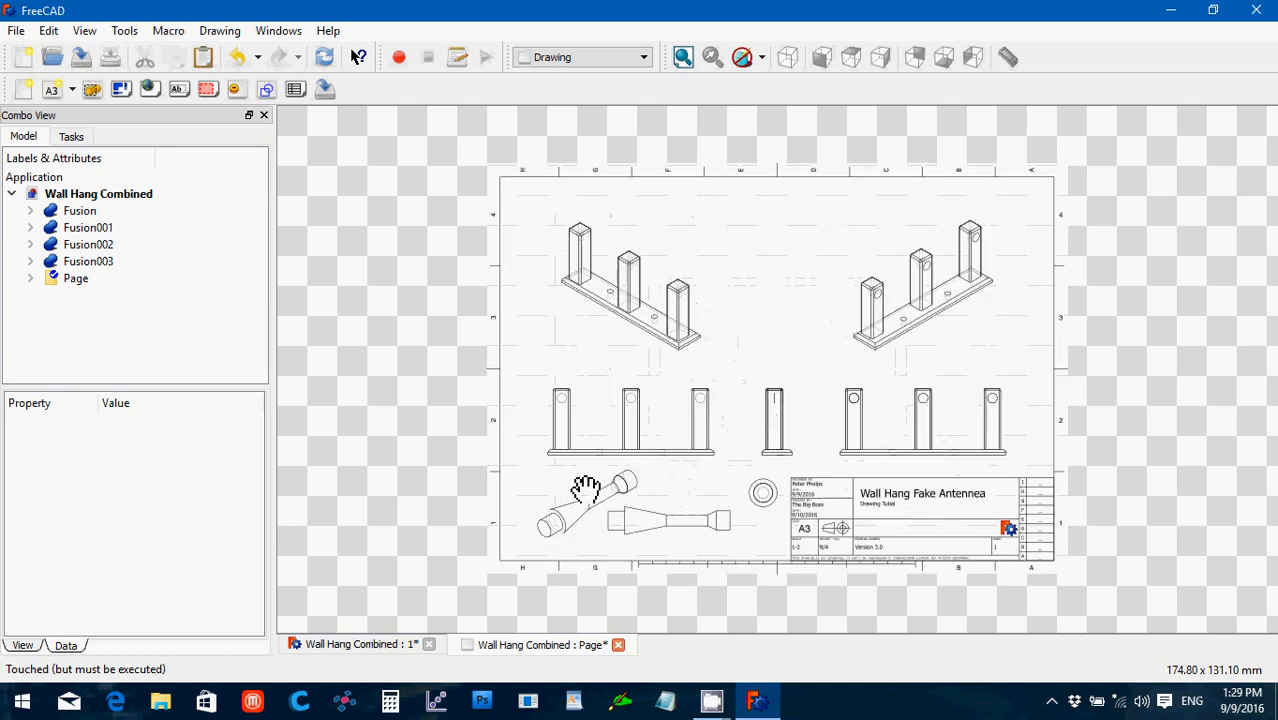
{"action": "scroll", "coordinate": [586, 490], "scroll_direction": "down", "scroll_amount": 2}
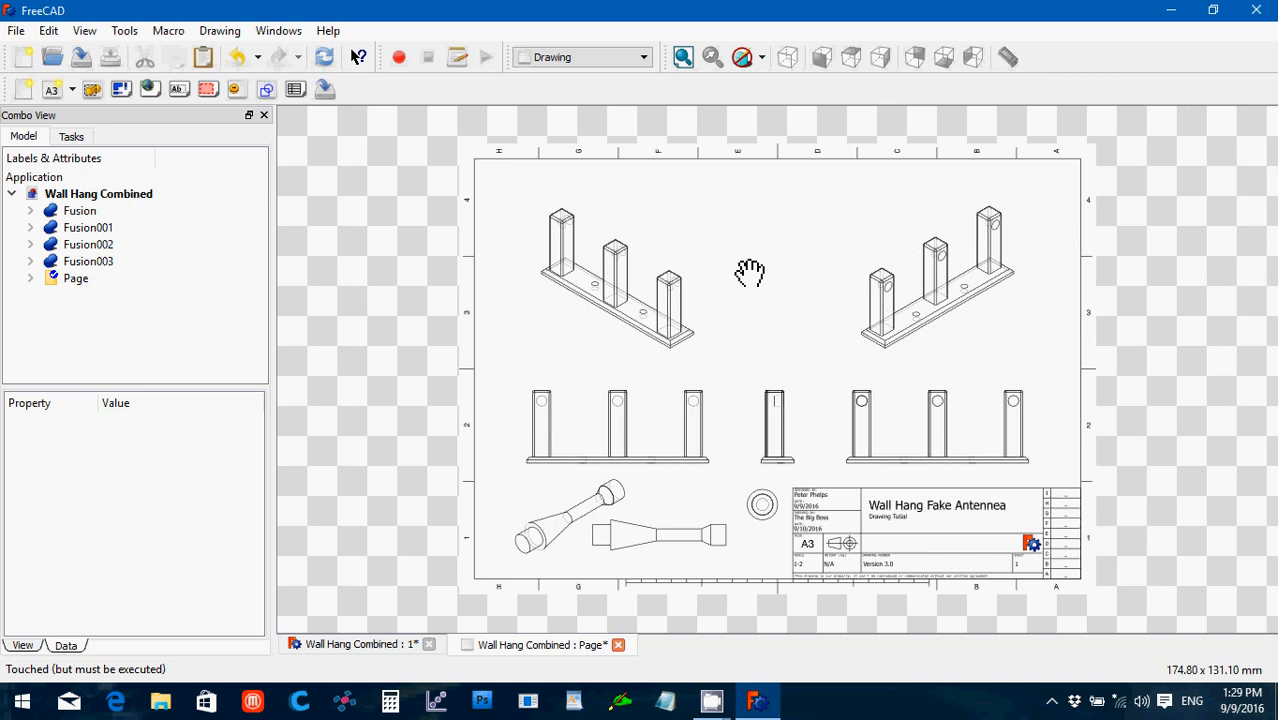
{"action": "scroll", "coordinate": [750, 275], "scroll_direction": "up", "scroll_amount": 1}
{"action": "scroll", "coordinate": [750, 275], "scroll_direction": "up", "scroll_amount": 3}
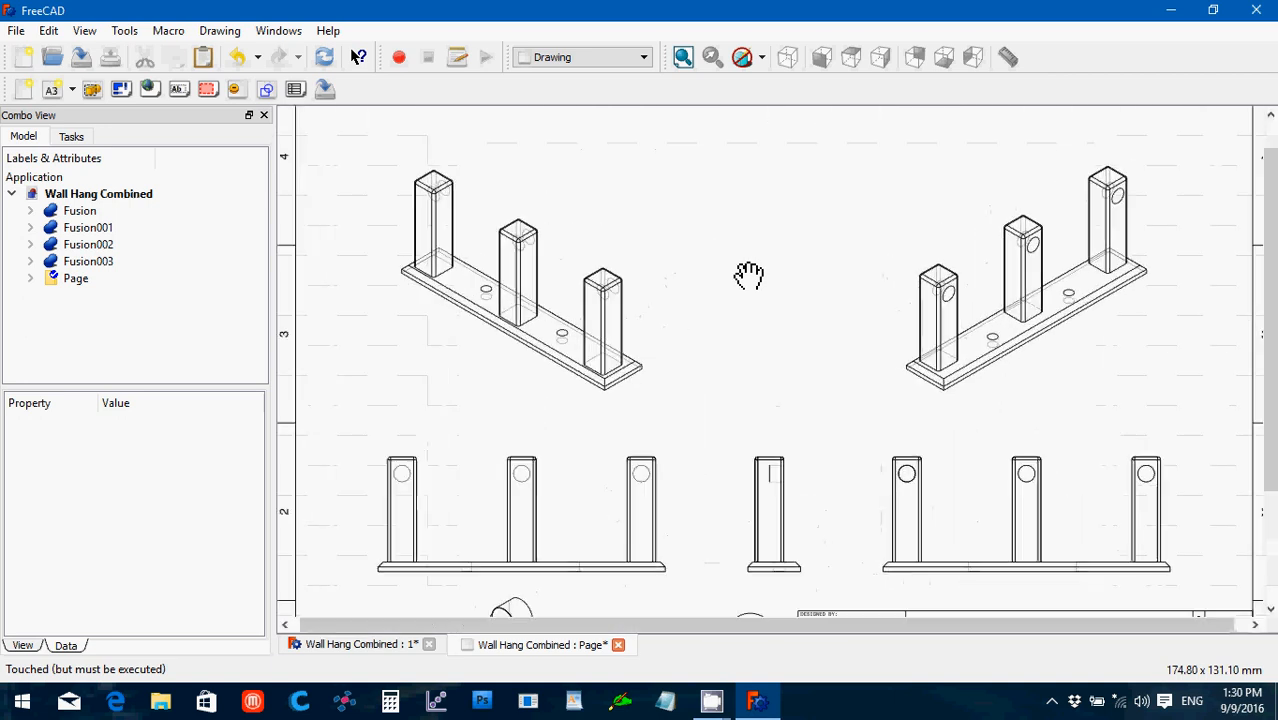
{"action": "scroll", "coordinate": [750, 275], "scroll_direction": "down", "scroll_amount": 5}
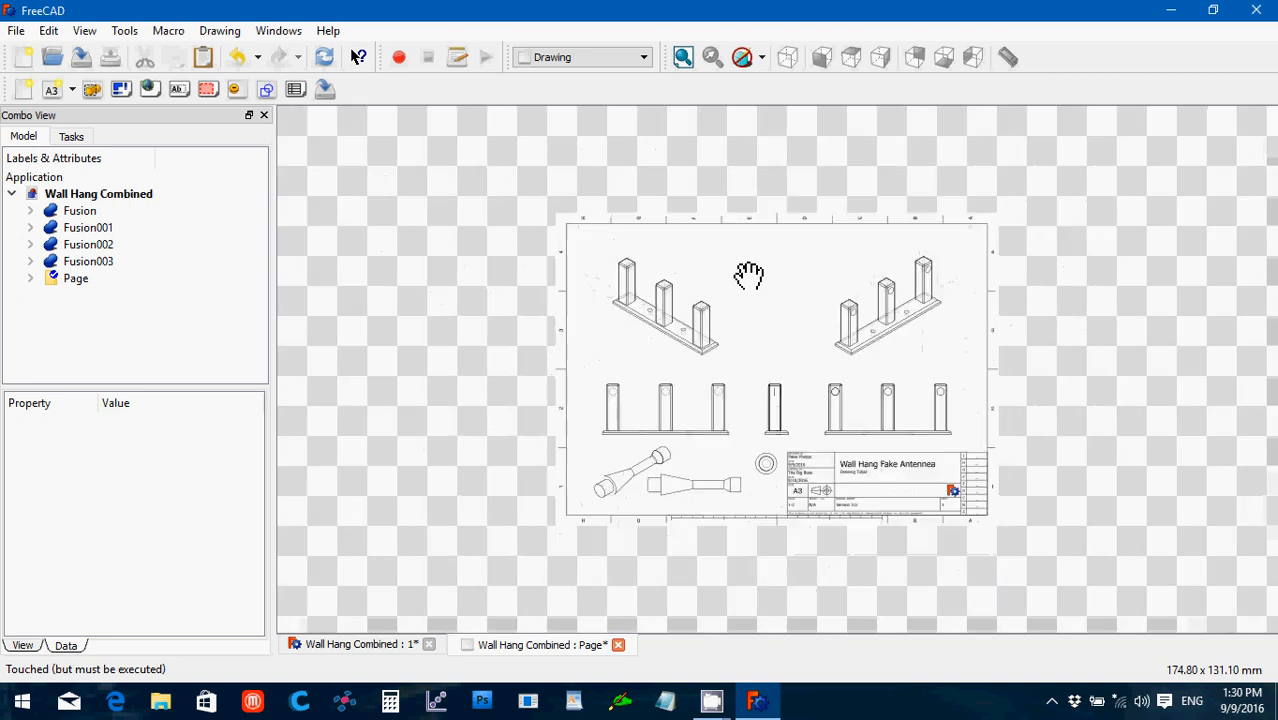
{"action": "scroll", "coordinate": [750, 275], "scroll_direction": "up", "scroll_amount": 5}
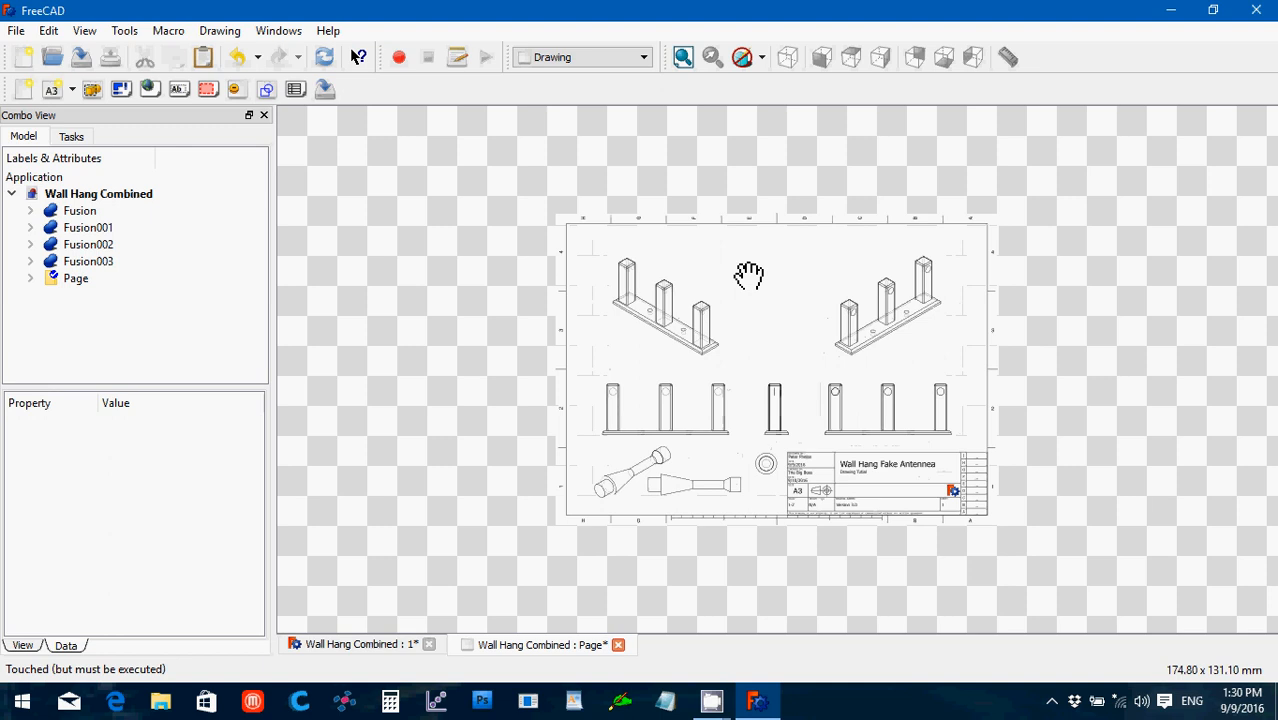
{"action": "scroll", "coordinate": [750, 275], "scroll_direction": "up", "scroll_amount": 3}
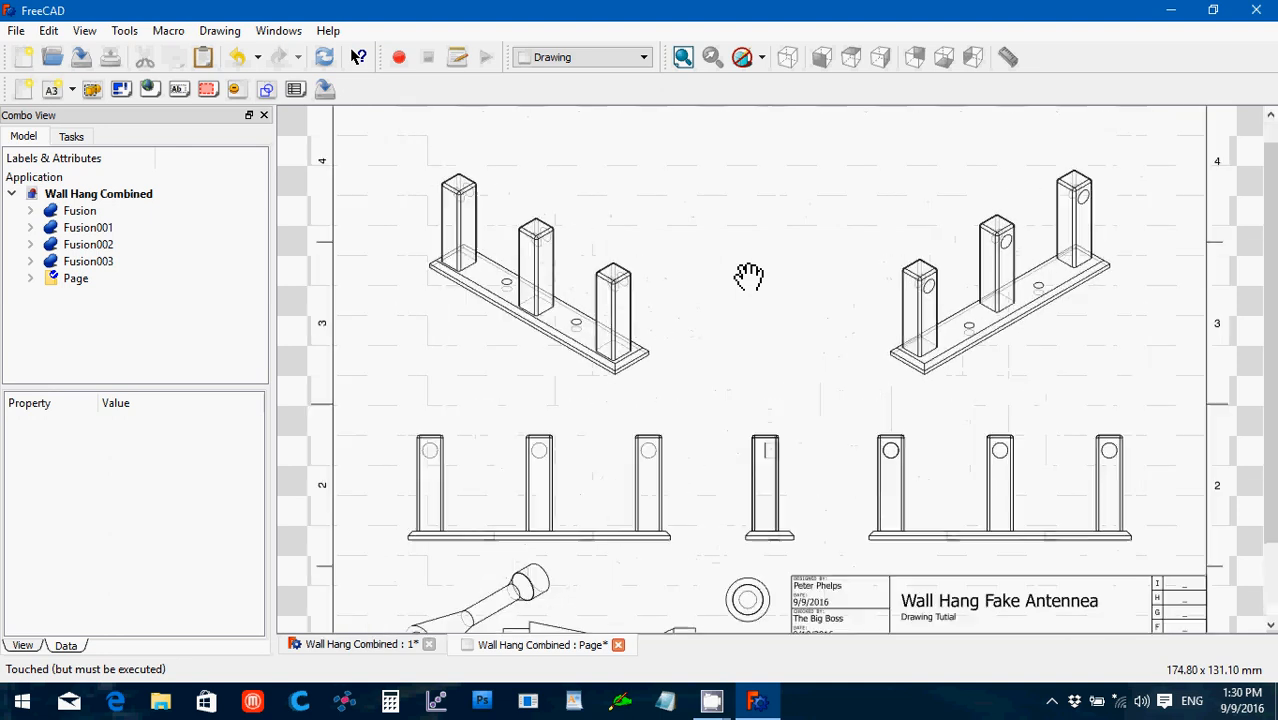
{"action": "scroll", "coordinate": [749, 276], "scroll_direction": "down", "scroll_amount": 1}
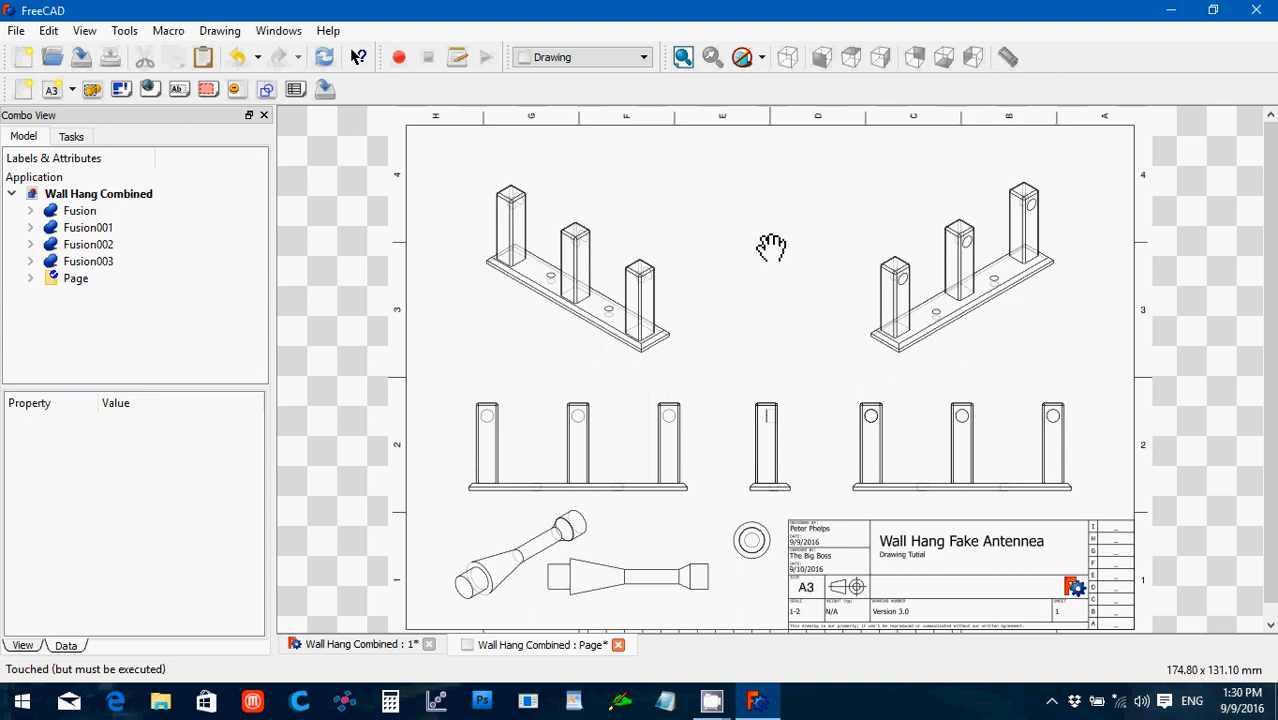
{"action": "scroll", "coordinate": [917, 483], "scroll_direction": "down", "scroll_amount": 3}
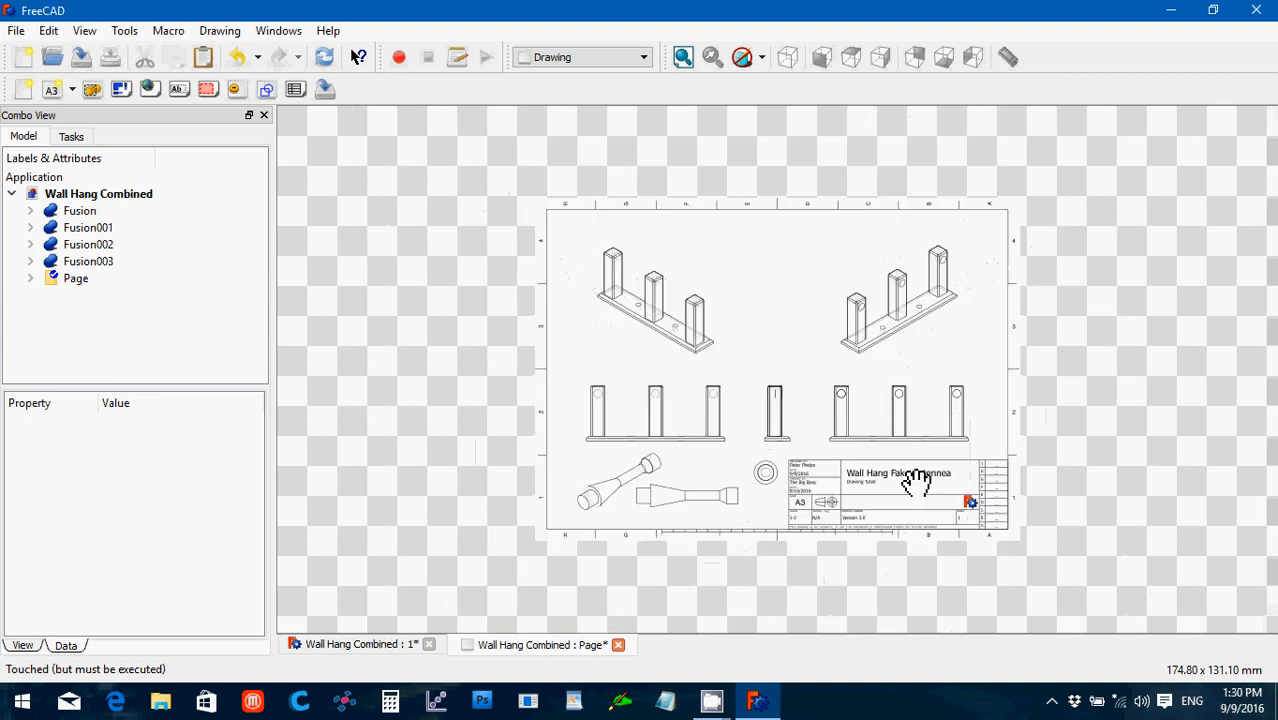
{"action": "scroll", "coordinate": [917, 483], "scroll_direction": "up", "scroll_amount": 4}
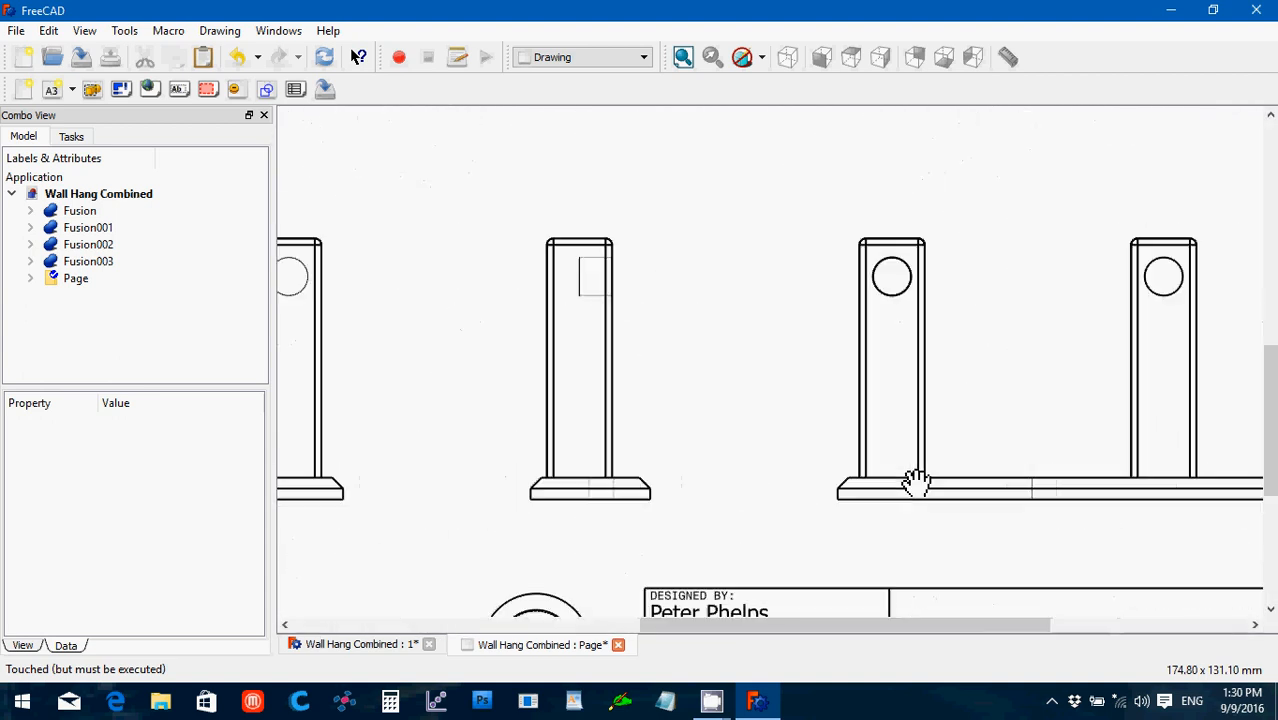
{"action": "scroll", "coordinate": [917, 483], "scroll_direction": "down", "scroll_amount": 4}
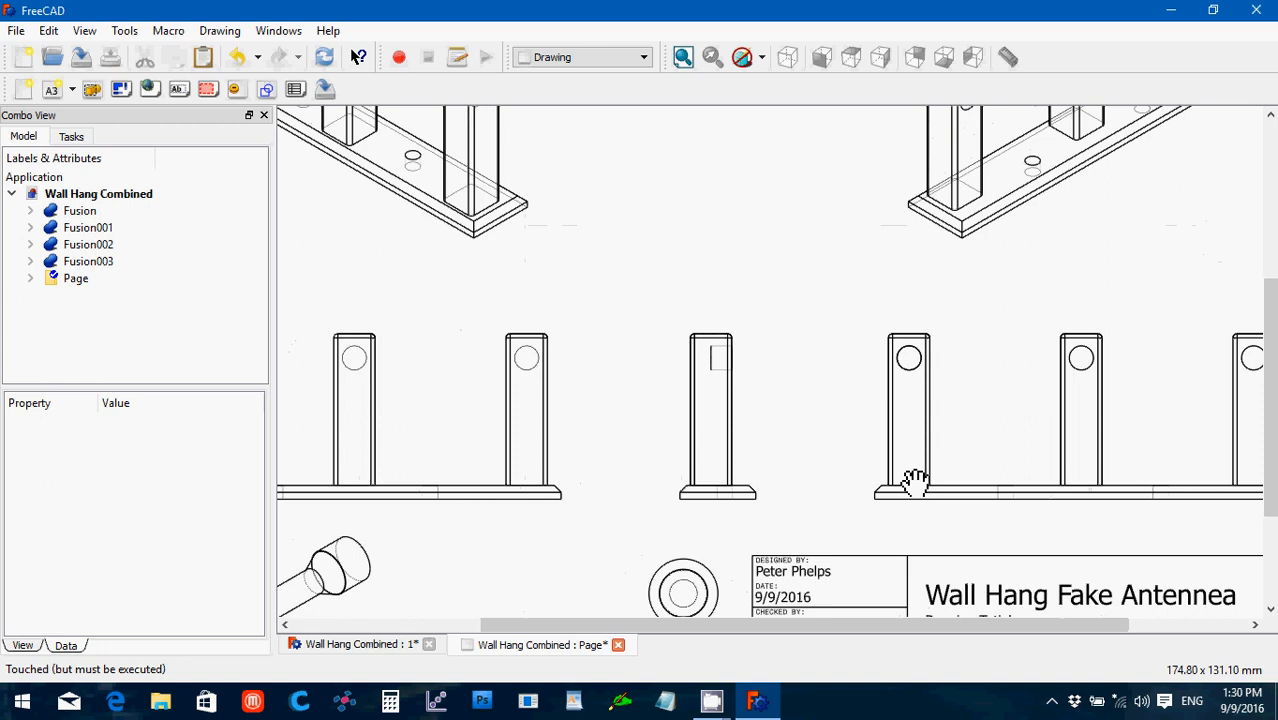
{"action": "scroll", "coordinate": [915, 482], "scroll_direction": "down", "scroll_amount": 3}
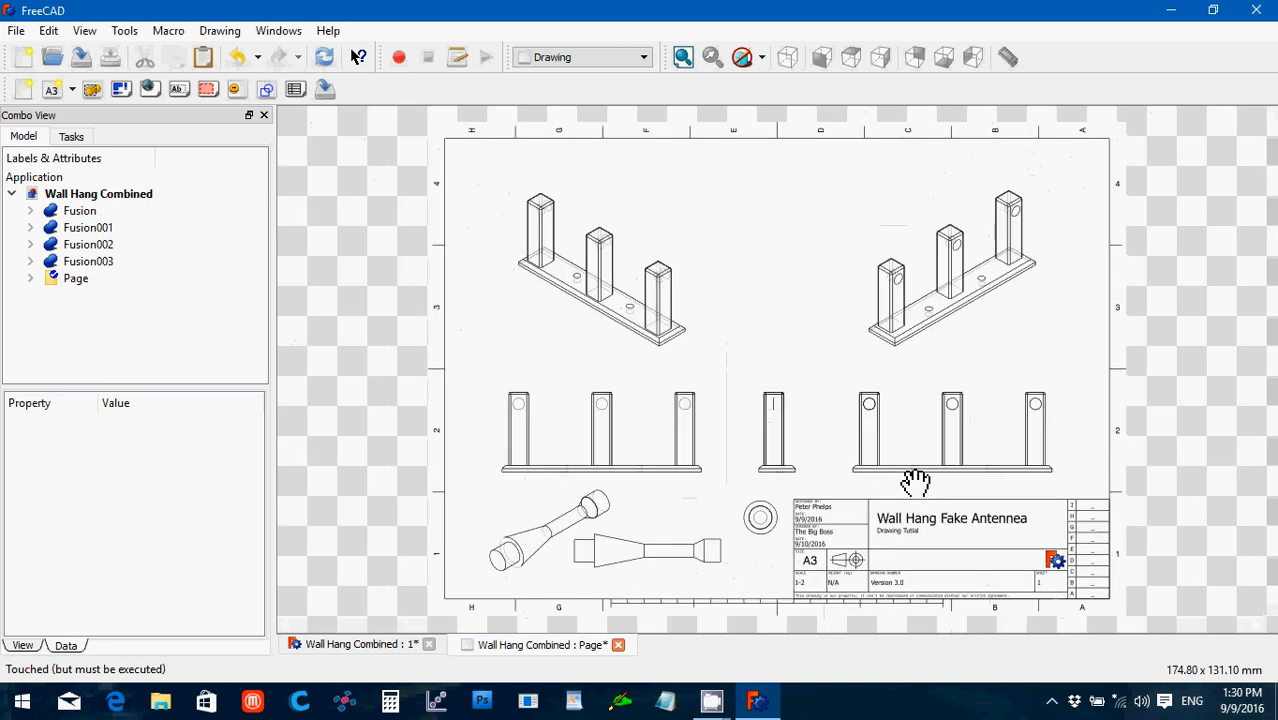
{"action": "scroll", "coordinate": [915, 482], "scroll_direction": "up", "scroll_amount": 1}
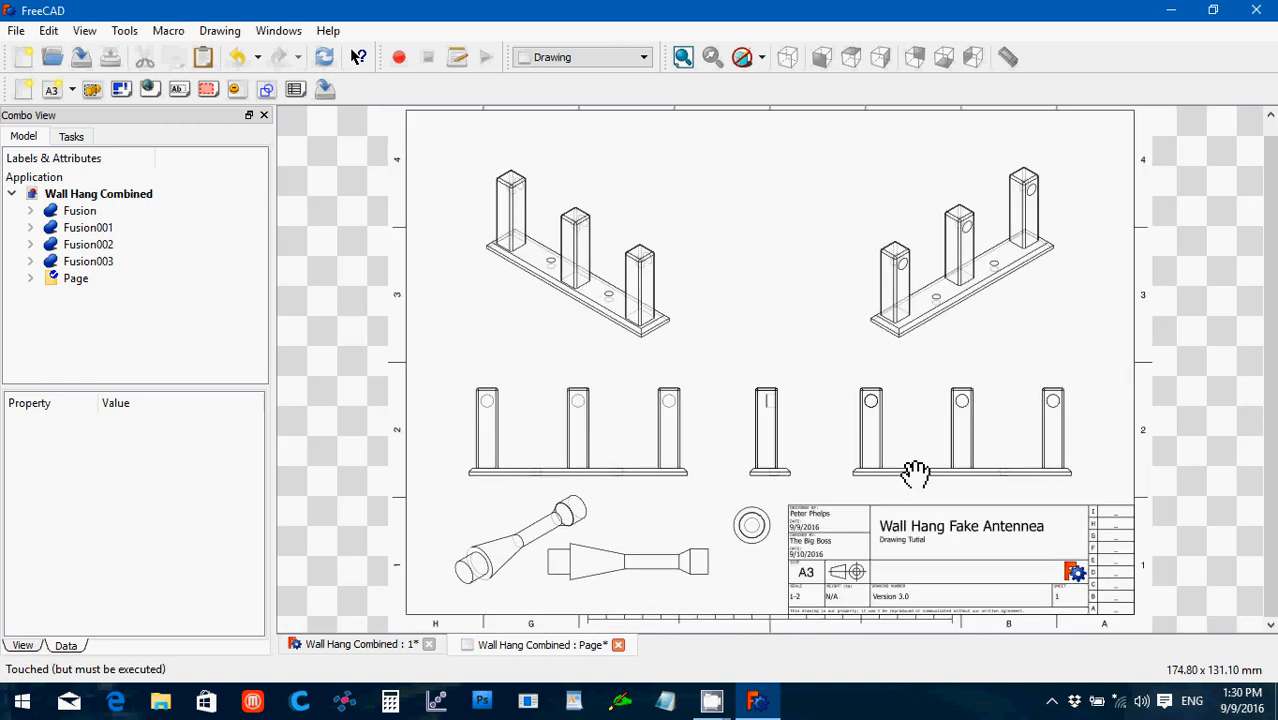
{"action": "scroll", "coordinate": [916, 472], "scroll_direction": "down", "scroll_amount": 1}
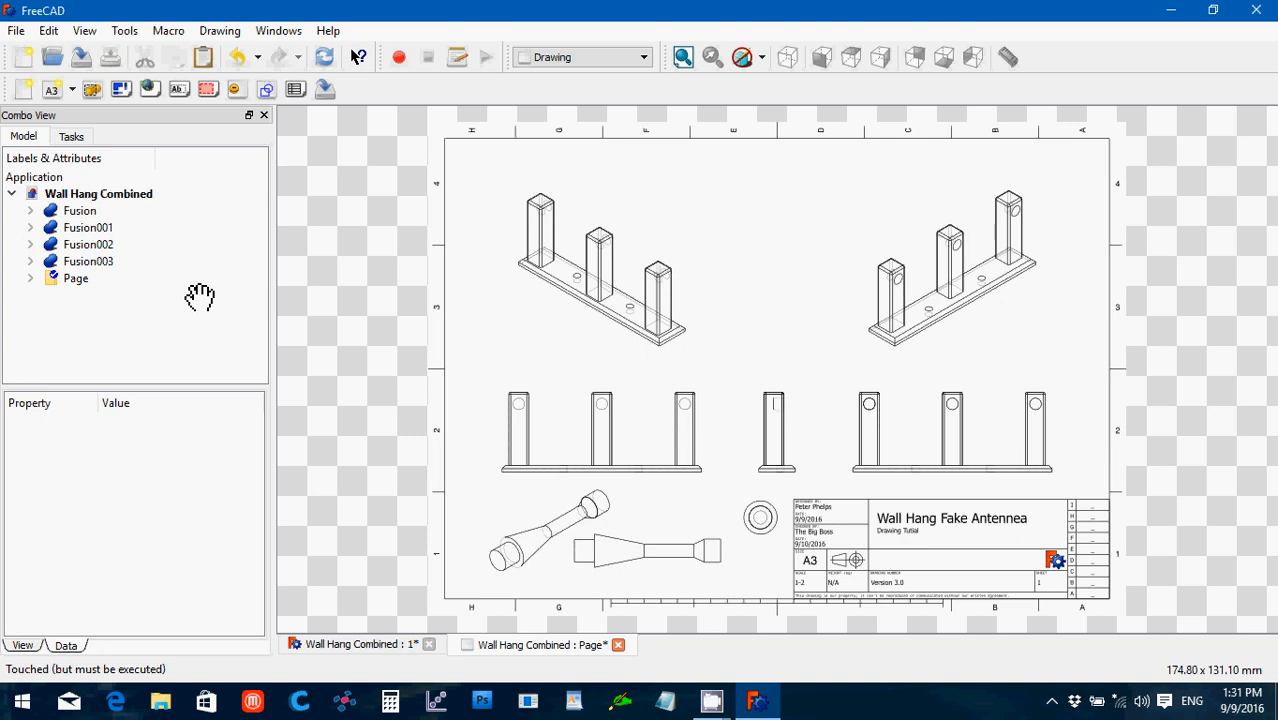
Step: Switch to the Drawing Dimensioning workbench with the finished drawing page open
{"action": "left_click", "coordinate": [578, 60]}
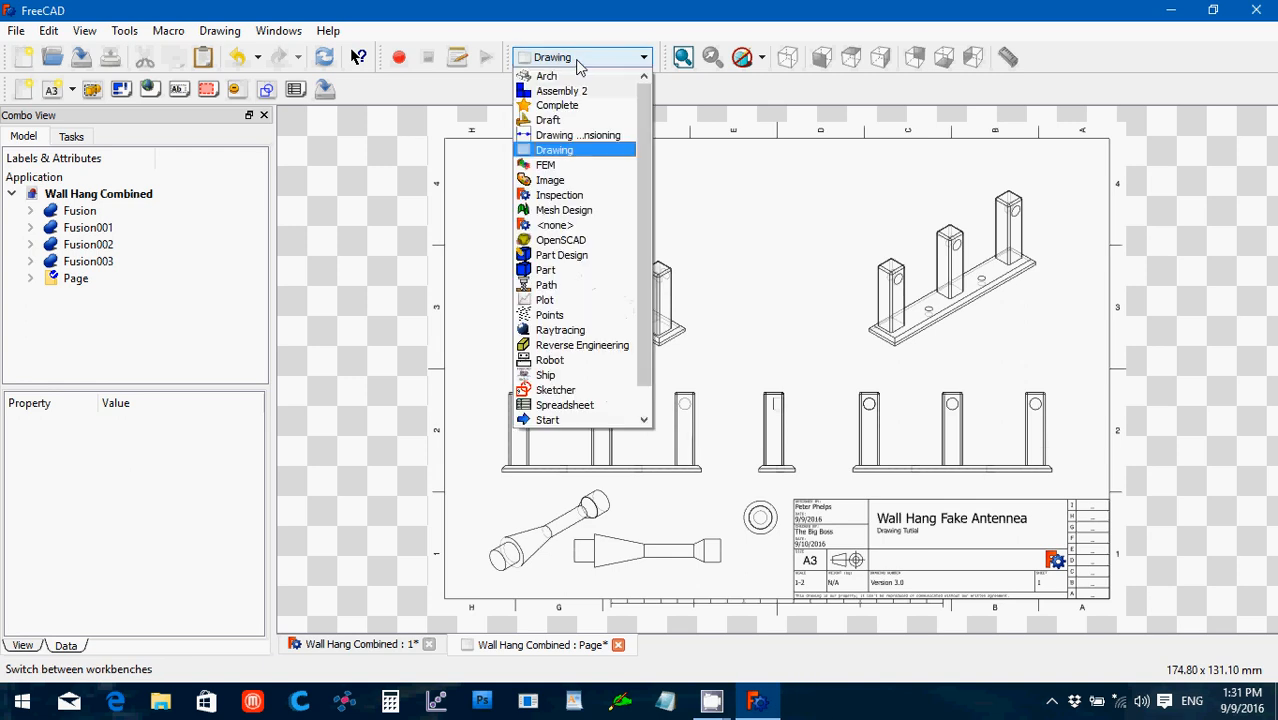
{"action": "left_click", "coordinate": [582, 135]}
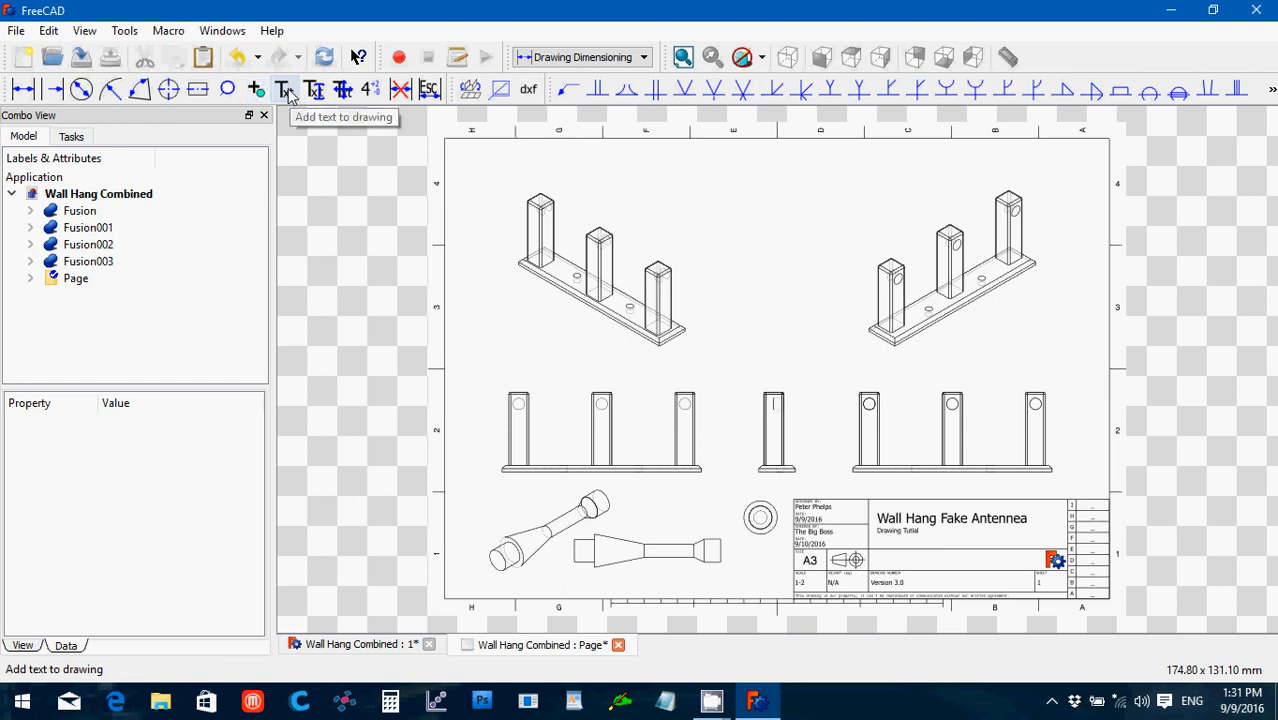
{"action": "left_click", "coordinate": [286, 91]}
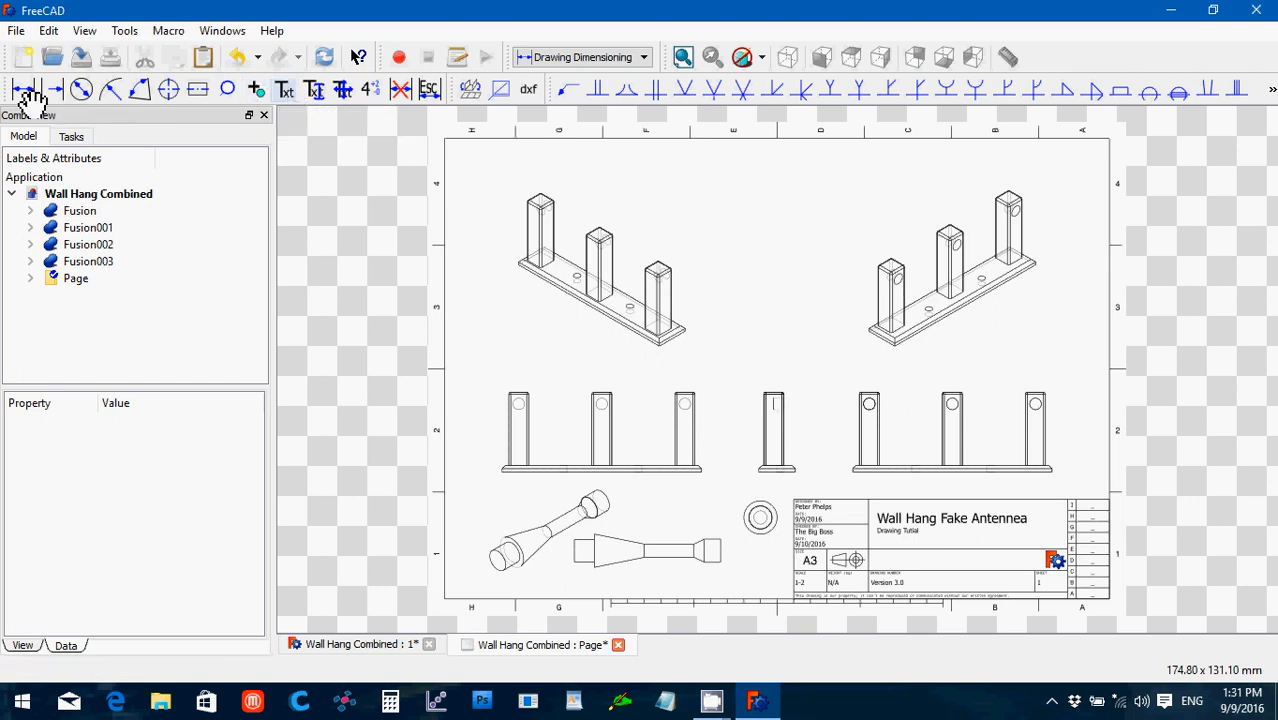
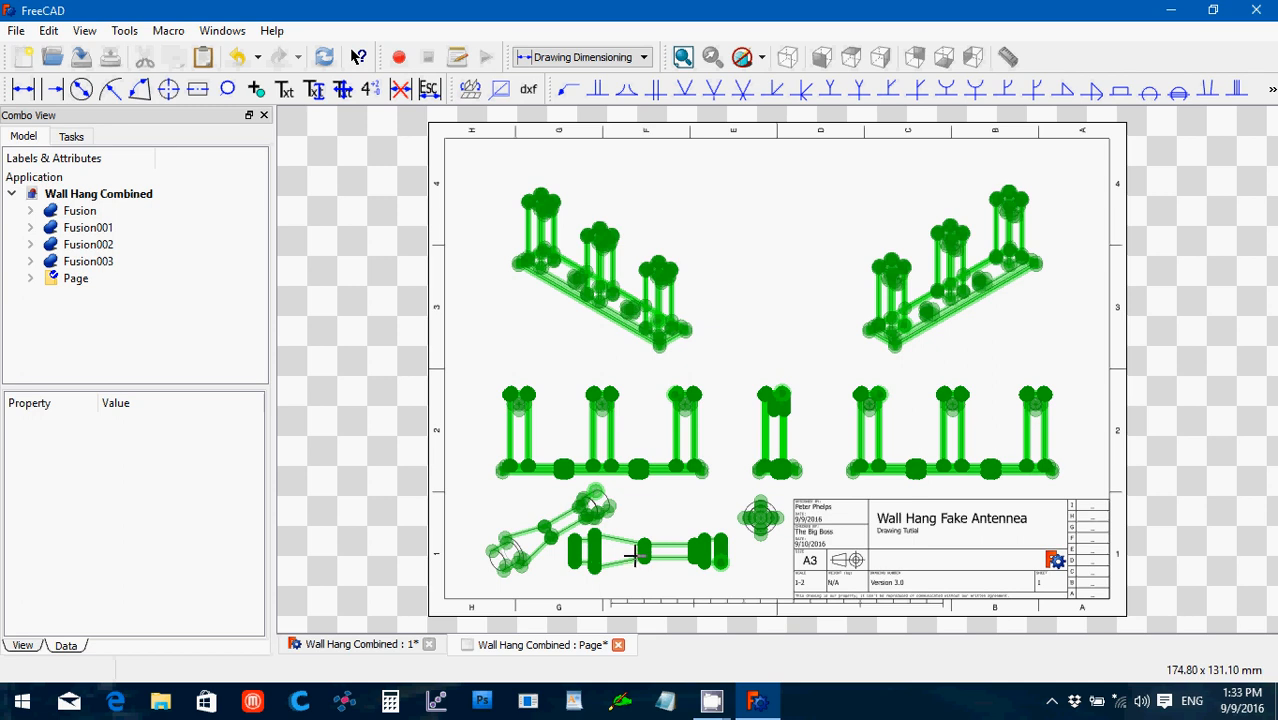
Step: Add a vertical linear dimension across the outer circle of the antenna end view, placing its line and text to the left of the circle
{"action": "scroll", "coordinate": [638, 565], "scroll_direction": "down", "scroll_amount": 1}
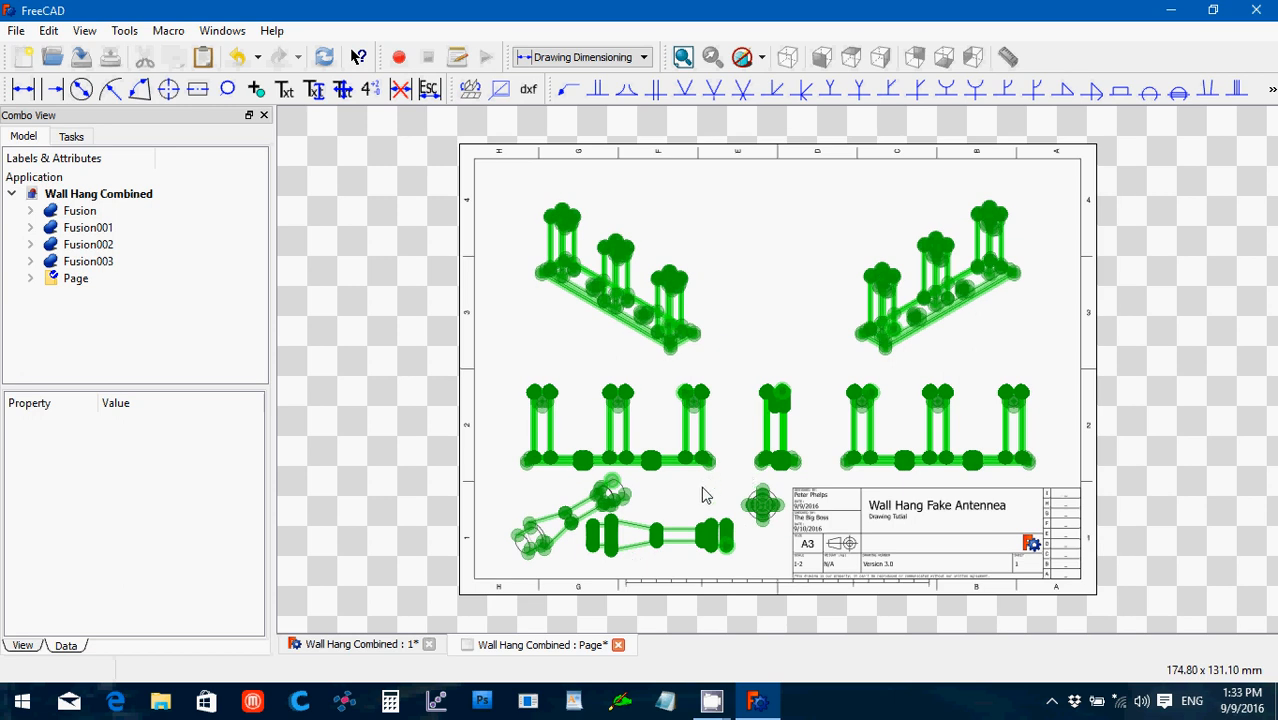
{"action": "scroll", "coordinate": [709, 492], "scroll_direction": "down", "scroll_amount": 5}
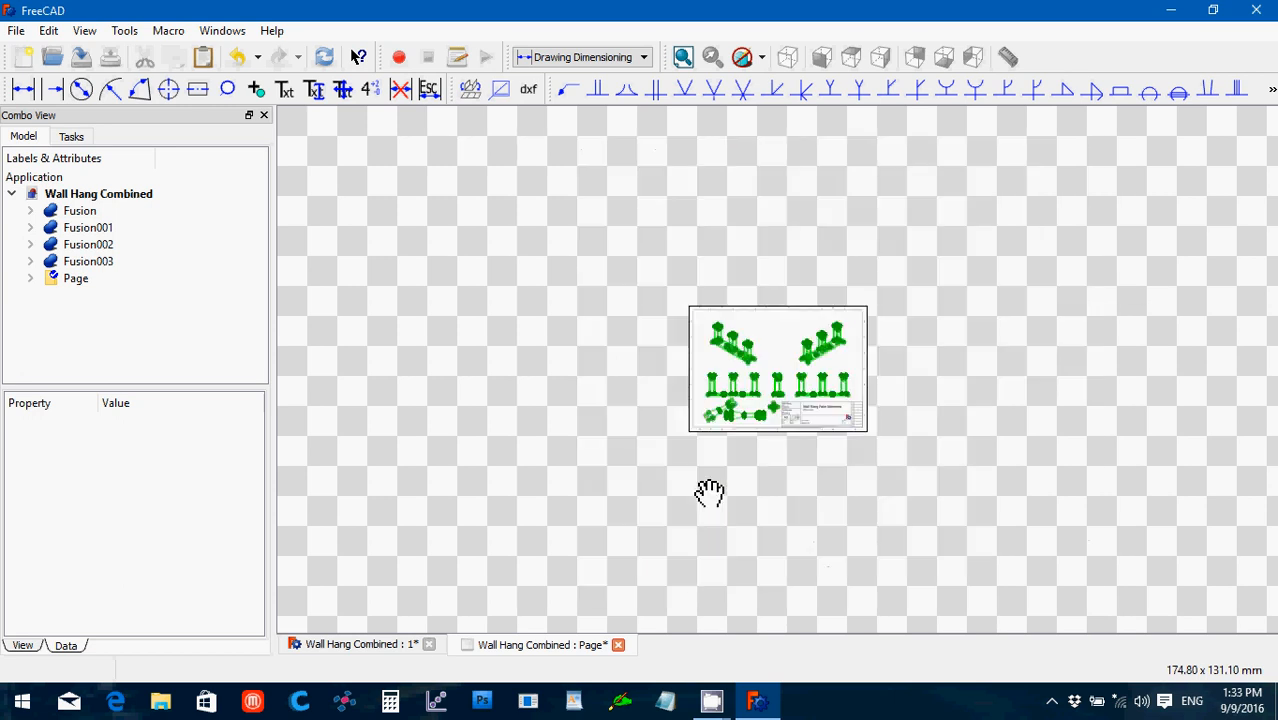
{"action": "scroll", "coordinate": [709, 492], "scroll_direction": "down", "scroll_amount": 1}
{"action": "scroll", "coordinate": [709, 492], "scroll_direction": "up", "scroll_amount": 1}
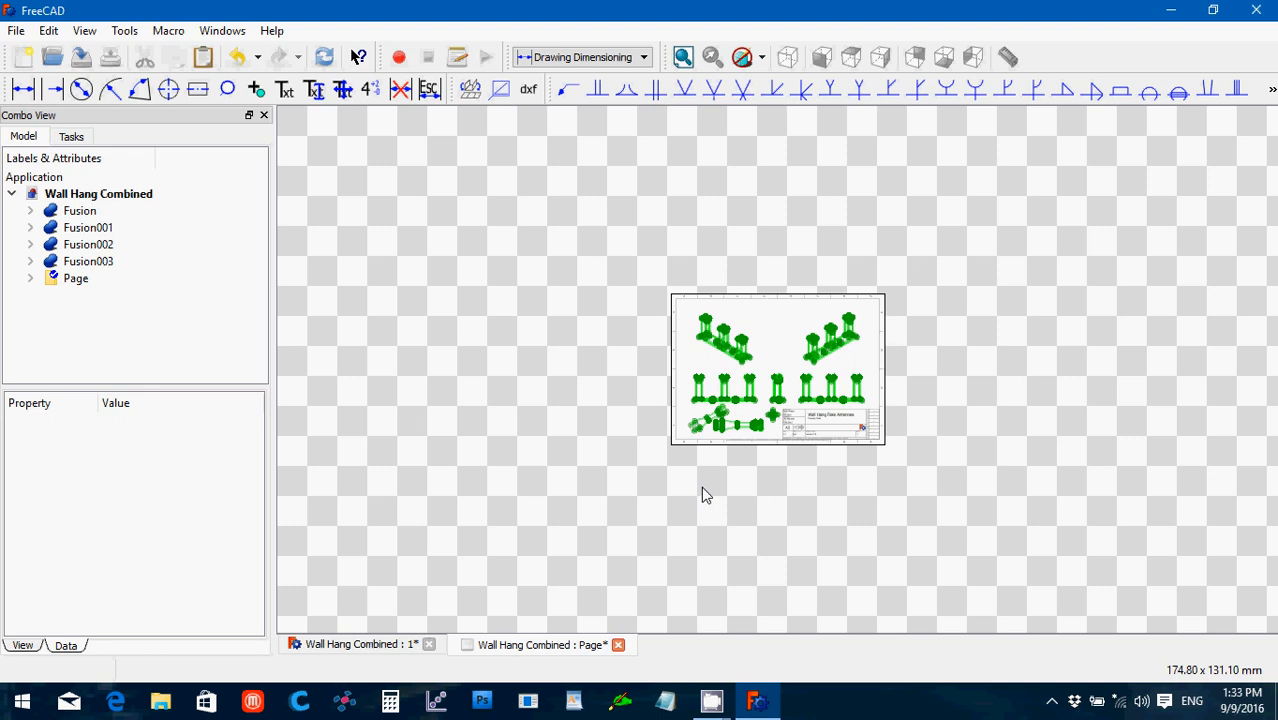
{"action": "scroll", "coordinate": [705, 495], "scroll_direction": "up", "scroll_amount": 2}
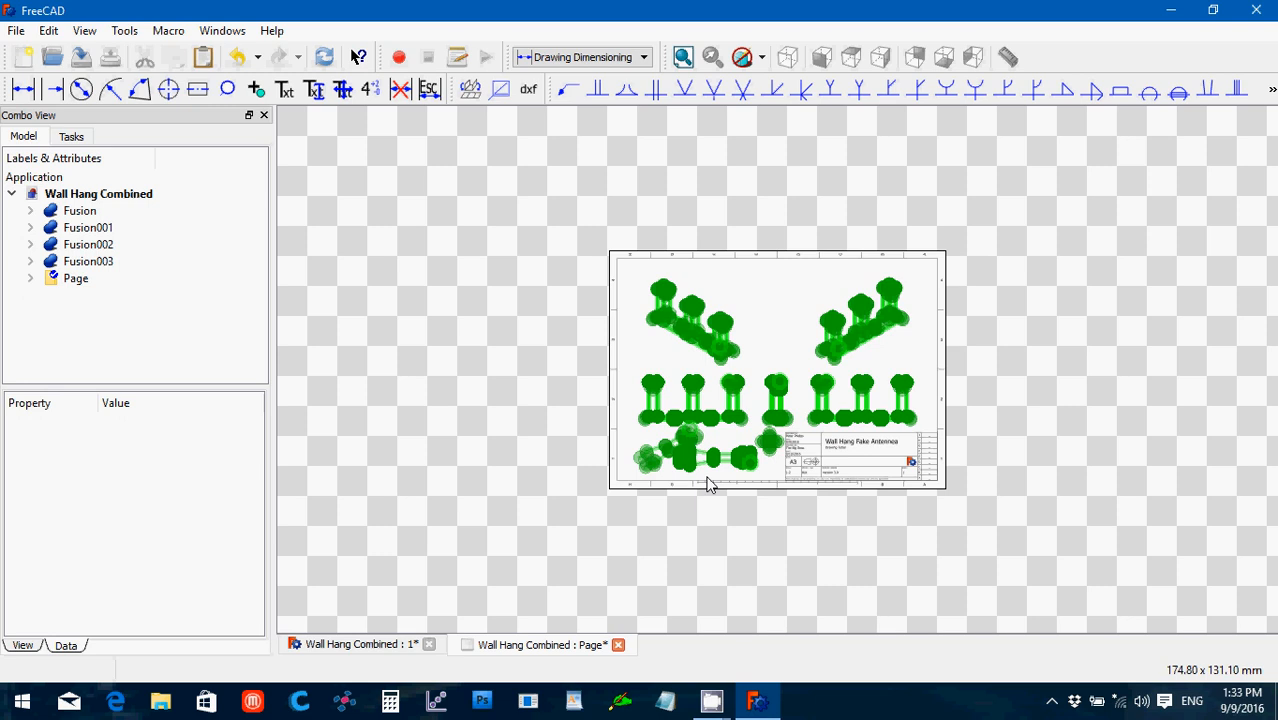
{"action": "scroll", "coordinate": [704, 481], "scroll_direction": "up", "scroll_amount": 5}
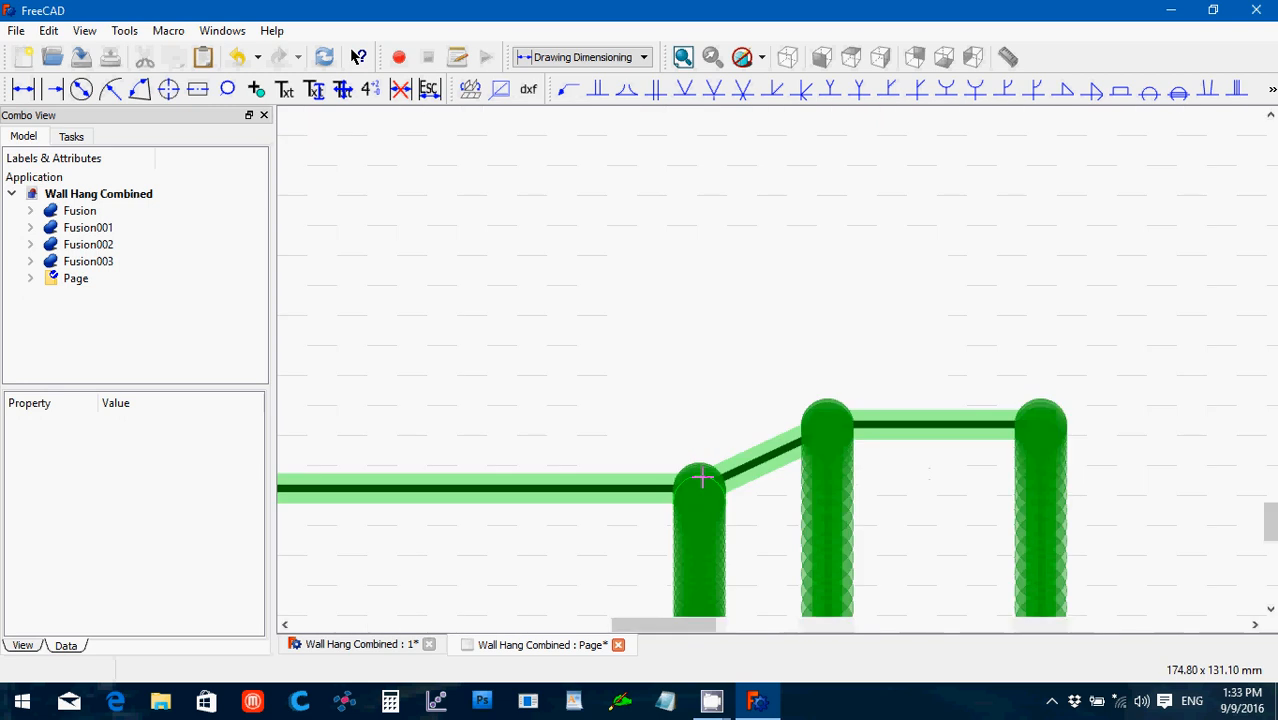
{"action": "scroll", "coordinate": [702, 479], "scroll_direction": "down", "scroll_amount": 3}
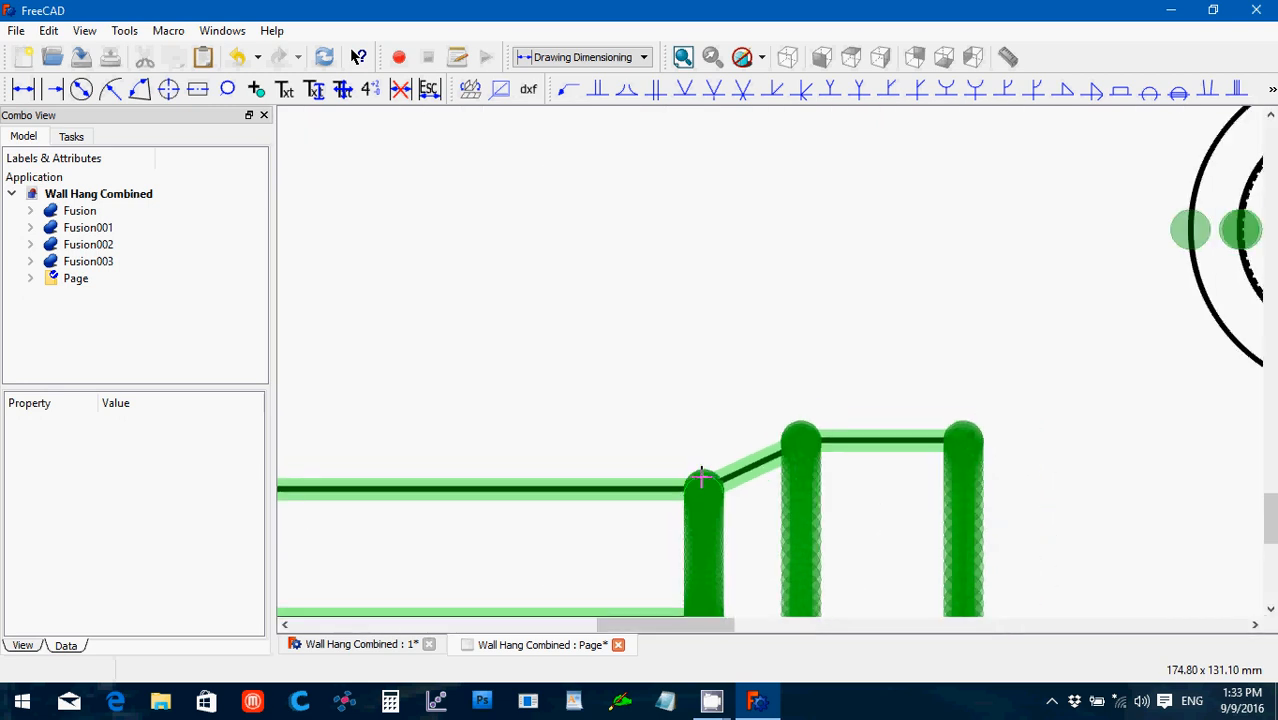
{"action": "scroll", "coordinate": [702, 478], "scroll_direction": "down", "scroll_amount": 2}
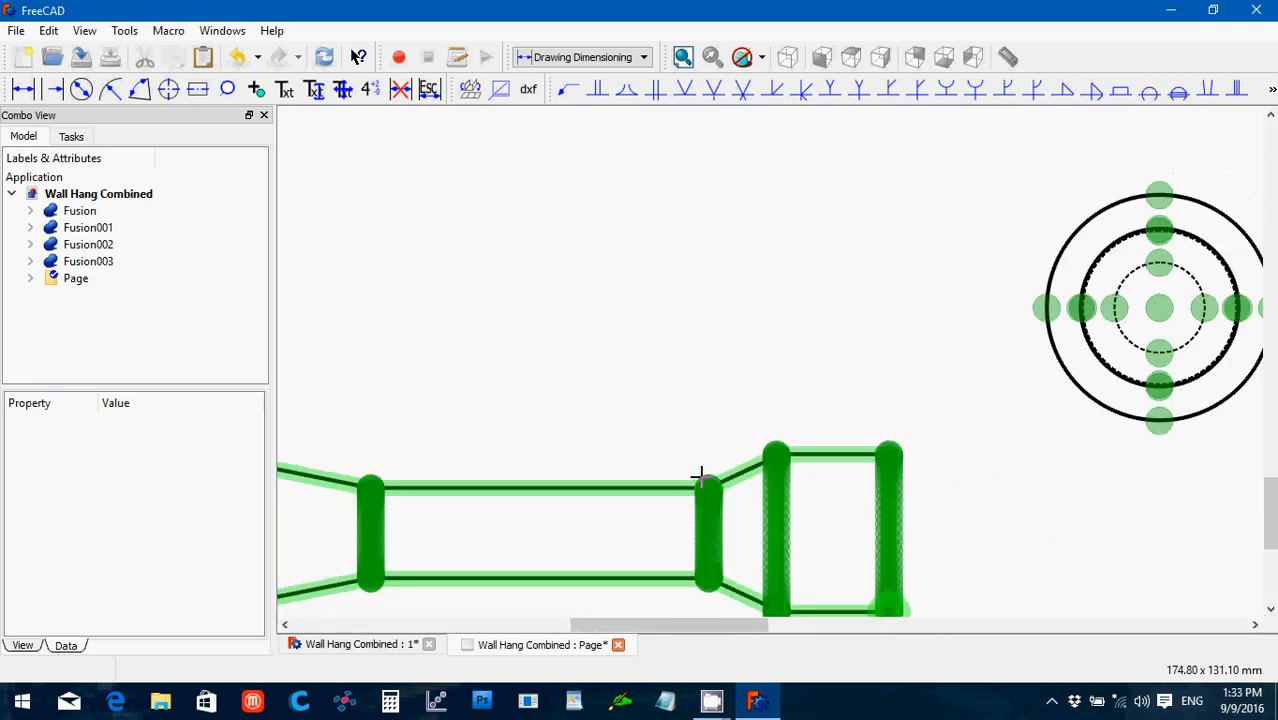
{"action": "scroll", "coordinate": [700, 477], "scroll_direction": "down", "scroll_amount": 1}
{"action": "scroll", "coordinate": [700, 476], "scroll_direction": "down", "scroll_amount": 1}
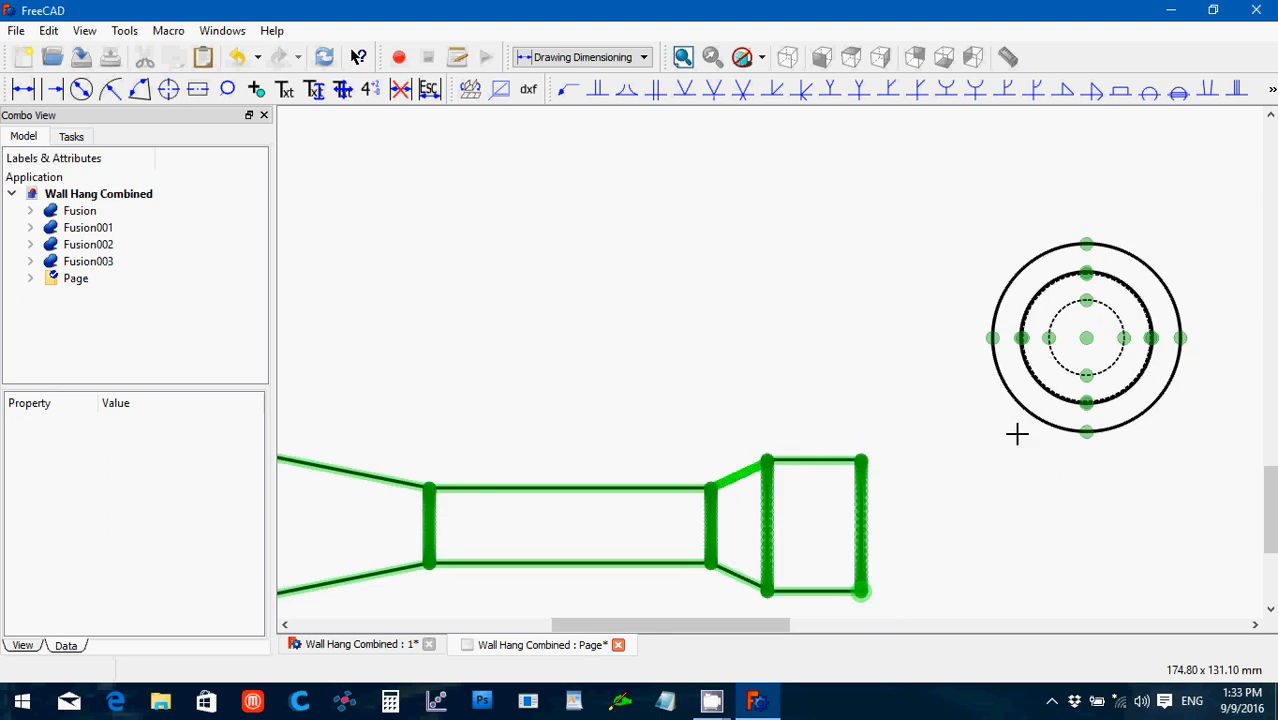
{"action": "left_click", "coordinate": [1086, 432]}
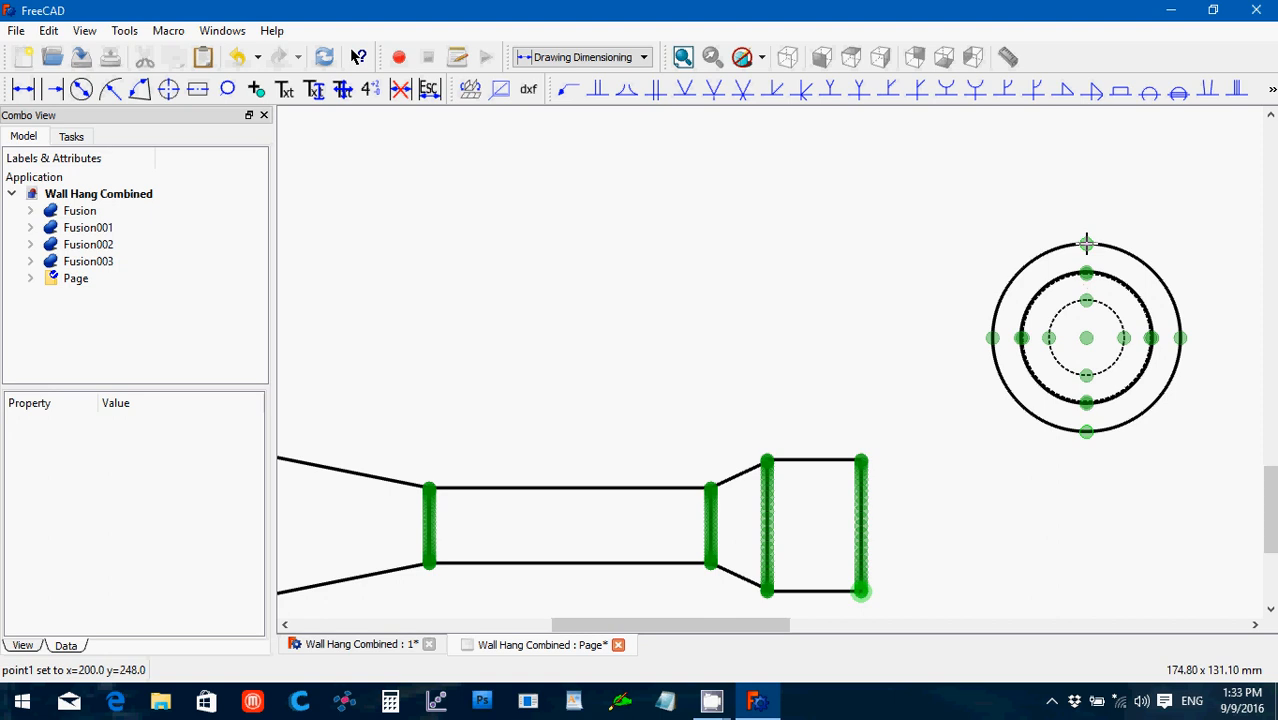
{"action": "left_click", "coordinate": [1086, 243]}
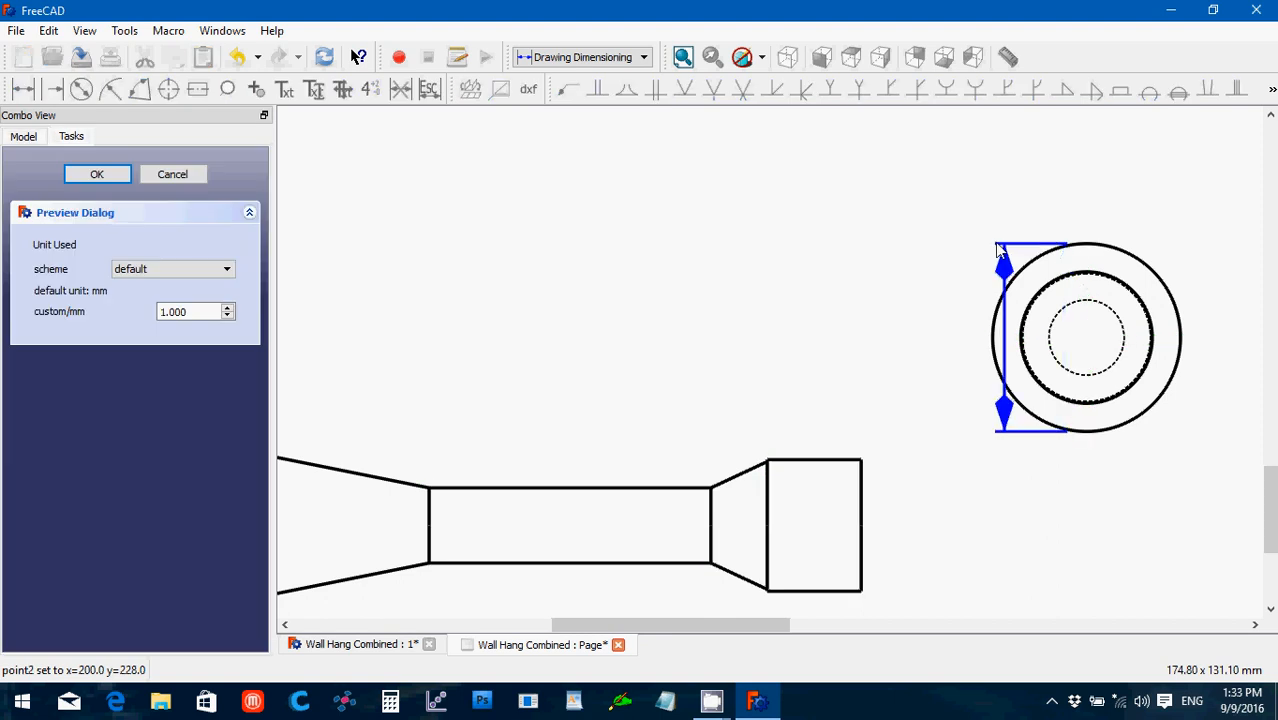
{"action": "left_click", "coordinate": [927, 252]}
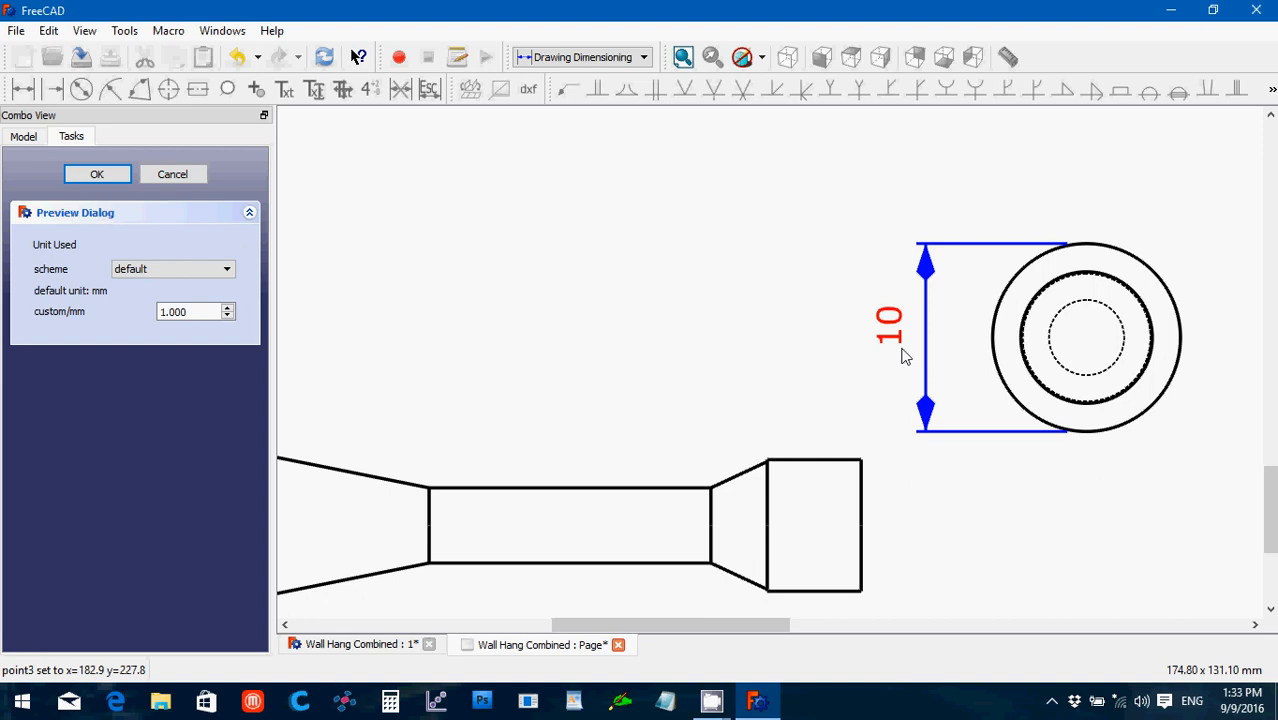
{"action": "left_click", "coordinate": [903, 356]}
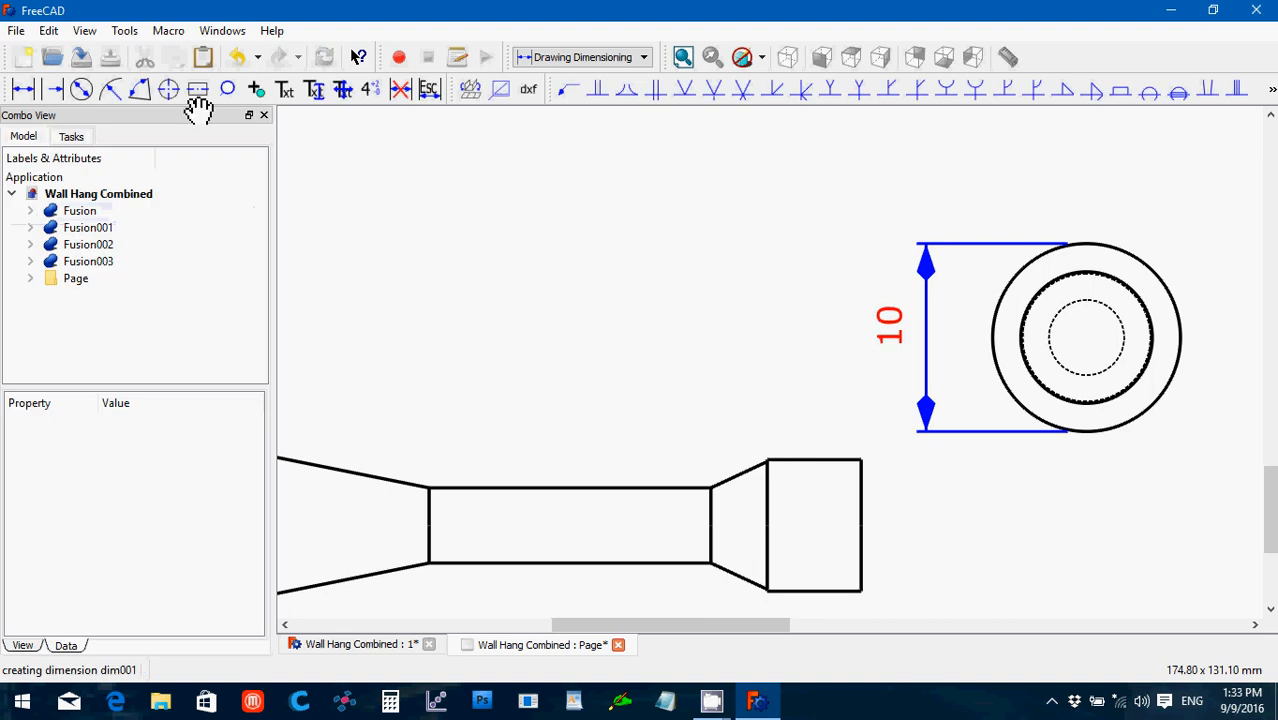
{"action": "left_click", "coordinate": [27, 90]}
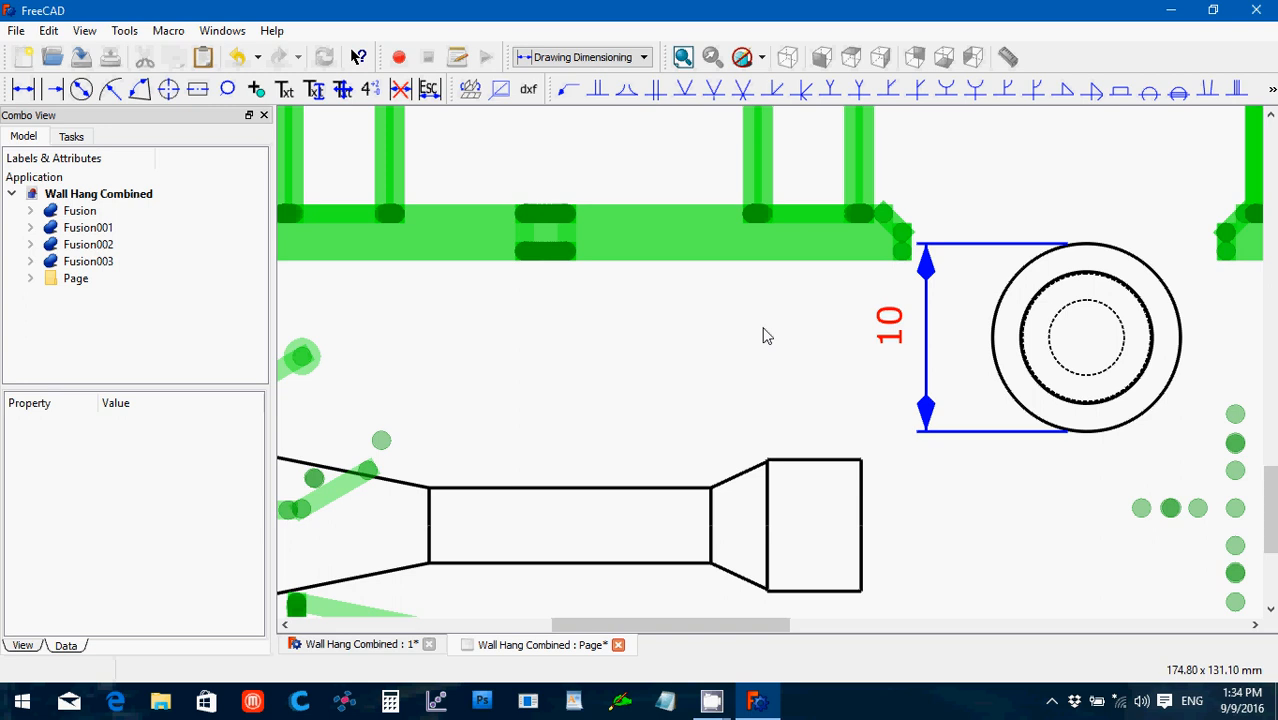
{"action": "scroll", "coordinate": [765, 336], "scroll_direction": "up", "scroll_amount": 2}
{"action": "scroll", "coordinate": [761, 337], "scroll_direction": "up", "scroll_amount": 1}
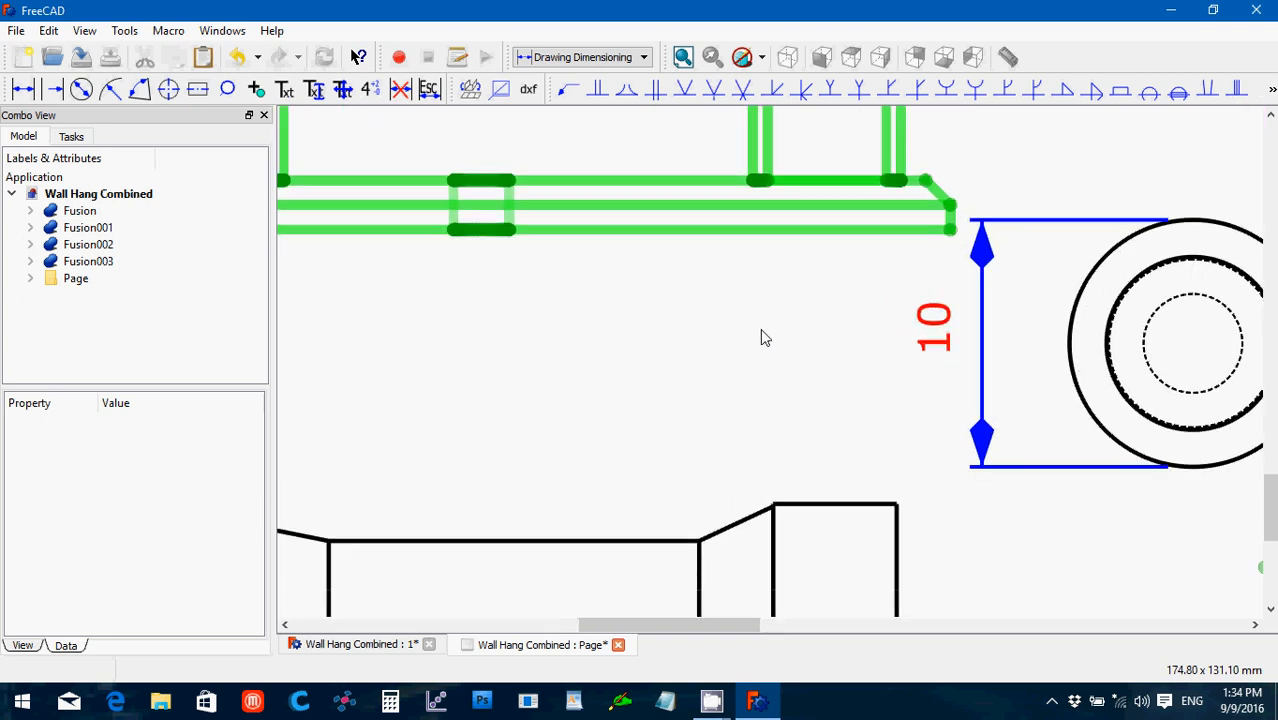
{"action": "scroll", "coordinate": [760, 337], "scroll_direction": "down", "scroll_amount": 1}
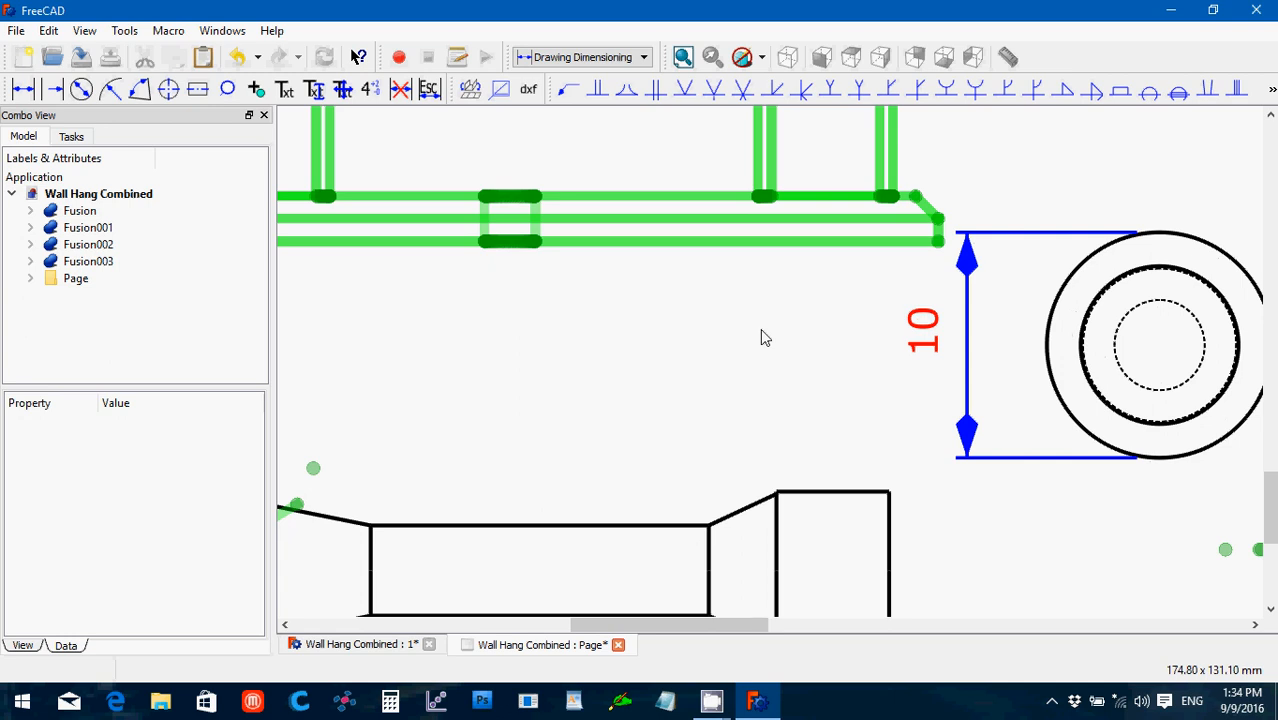
{"action": "scroll", "coordinate": [760, 337], "scroll_direction": "down", "scroll_amount": 2}
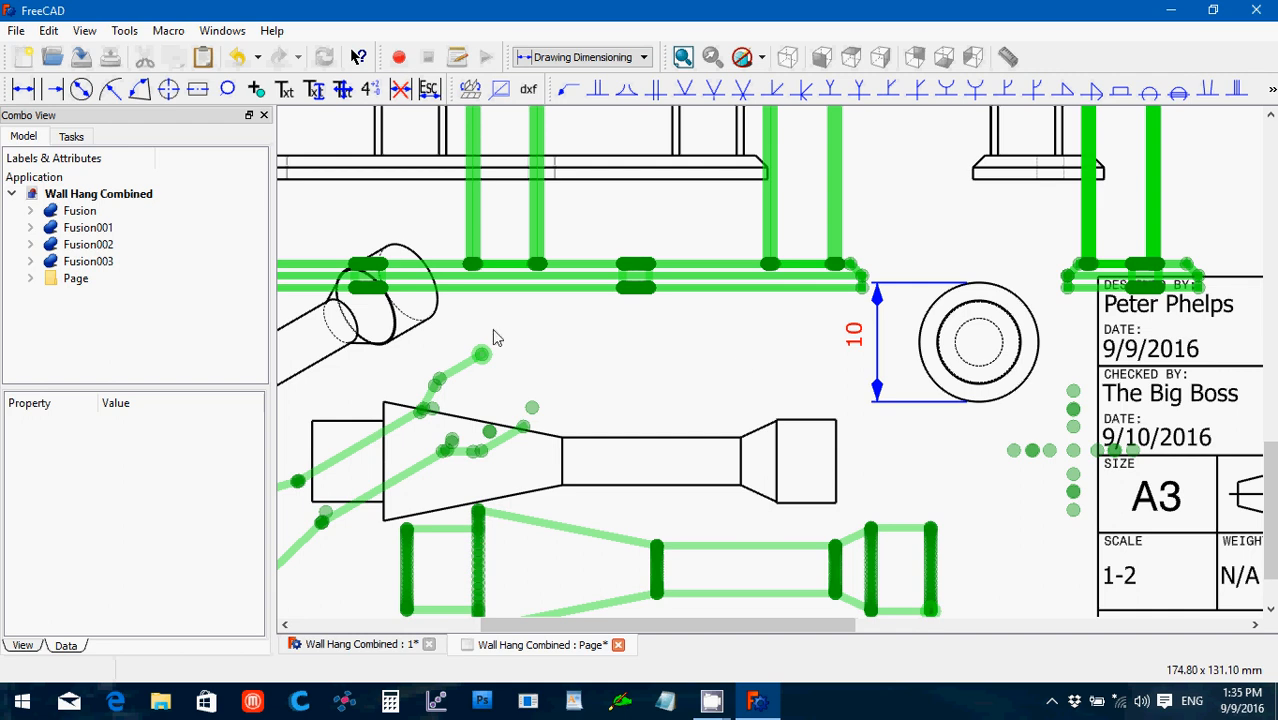
Step: Save the document, close the drawing page and reopen it to refresh its contents
{"action": "left_click", "coordinate": [16, 31]}
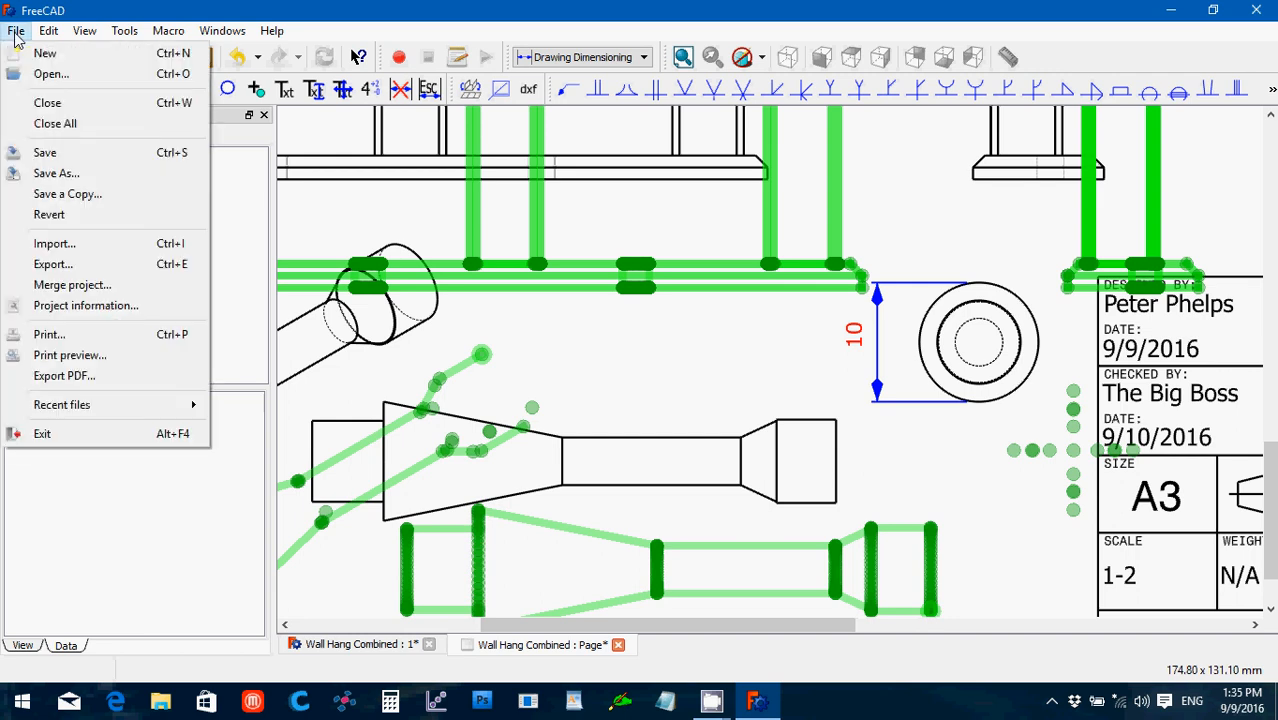
{"action": "left_click", "coordinate": [46, 153]}
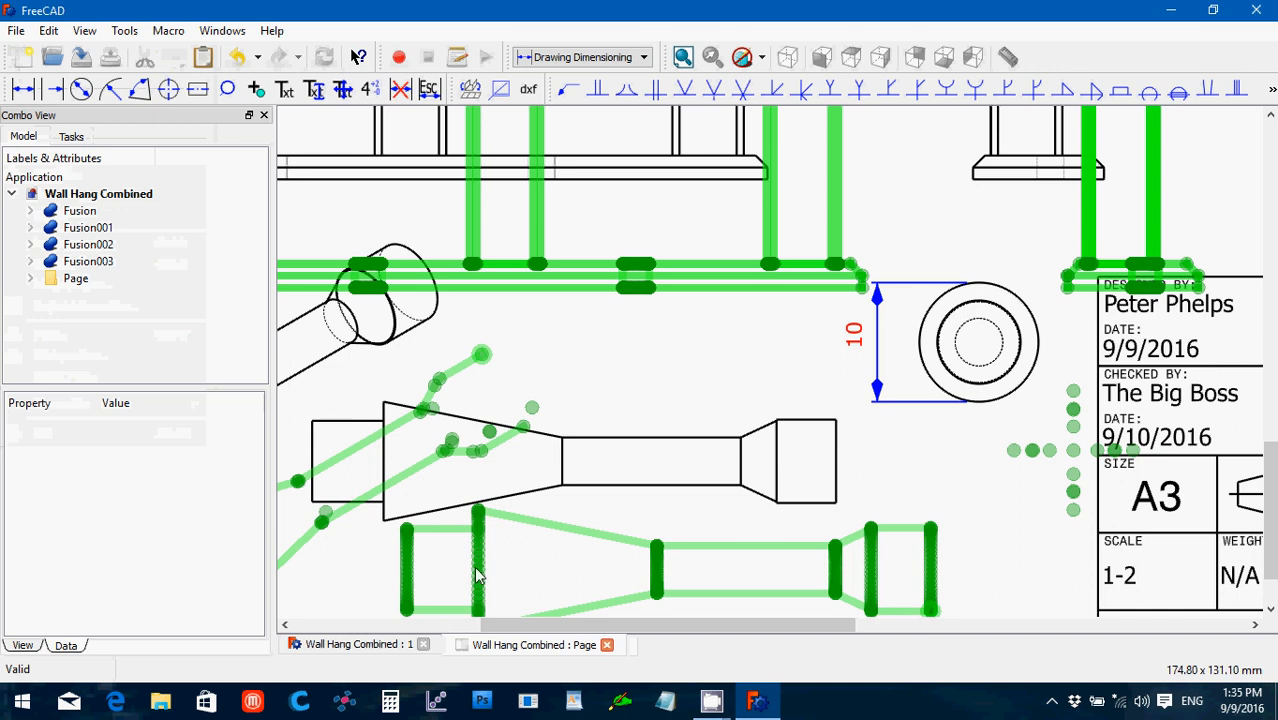
{"action": "left_click", "coordinate": [606, 645]}
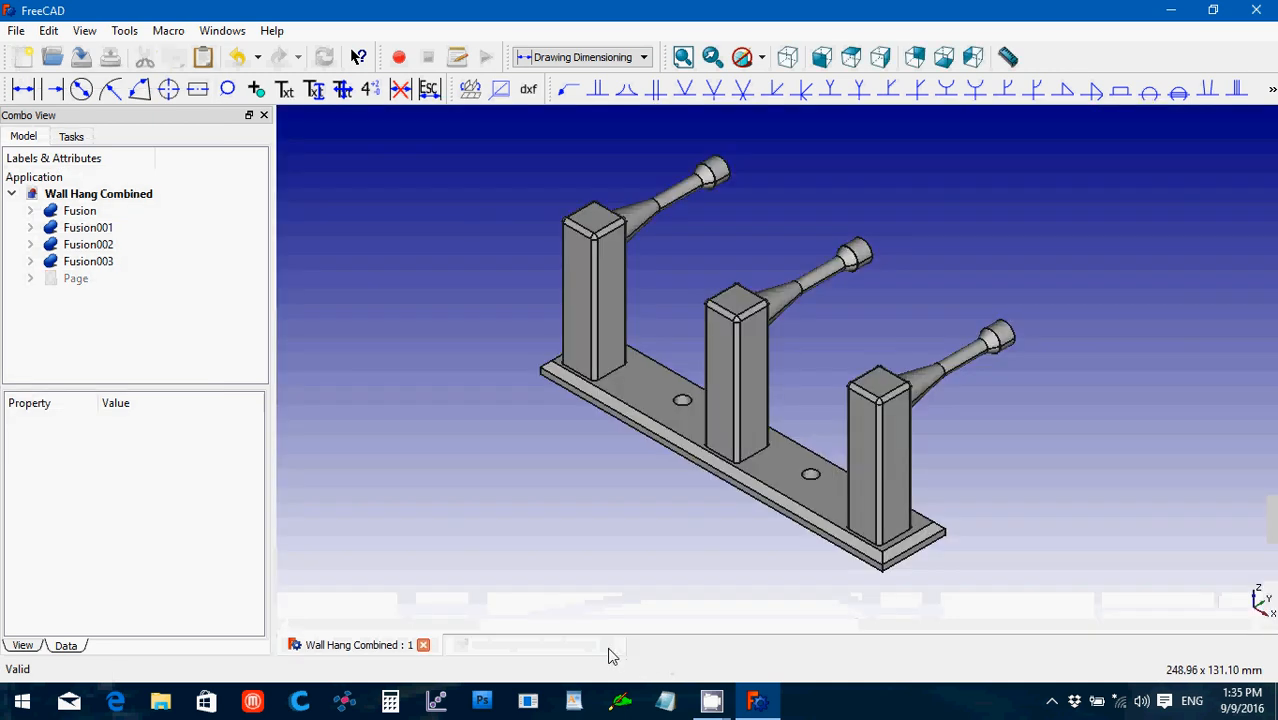
{"action": "double_click", "coordinate": [75, 279]}
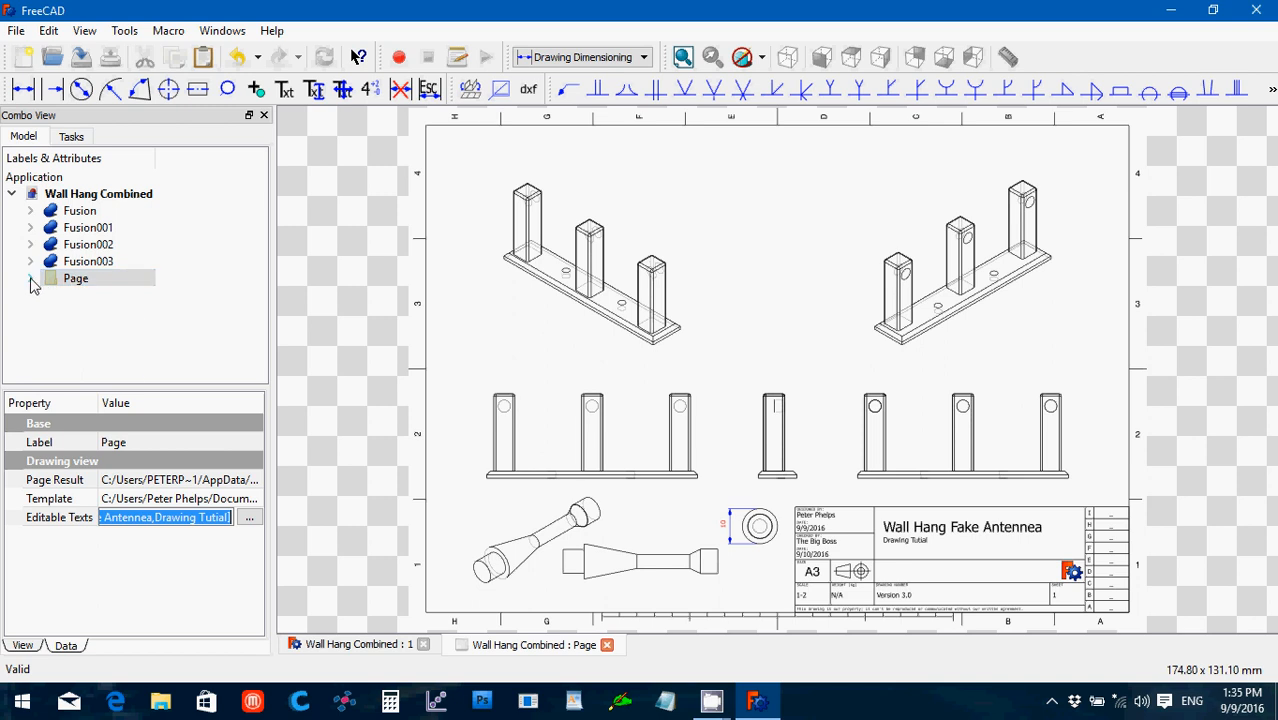
Step: Expand the drawing page's contents in the model tree and delete the projection Ortho_1_1
{"action": "left_click", "coordinate": [30, 278]}
{"action": "left_click_drag", "start_coordinate": [265, 279], "coordinate": [254, 327]}
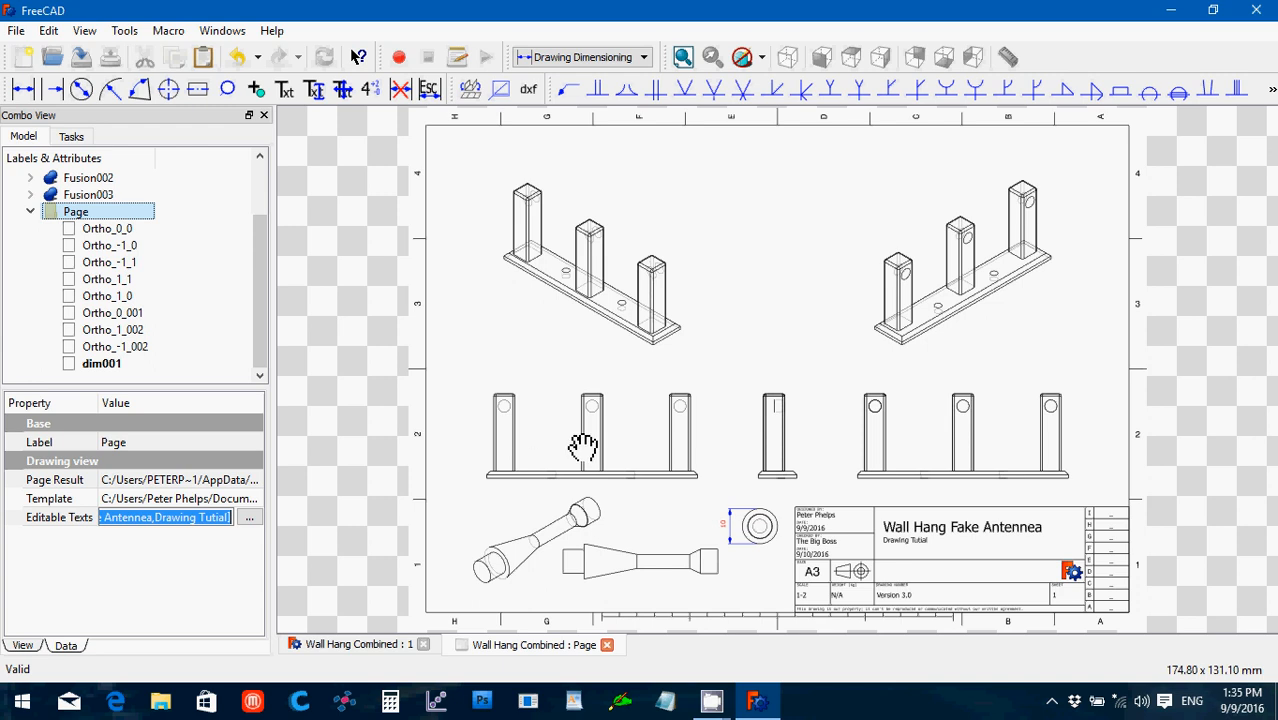
{"action": "left_click", "coordinate": [84, 280]}
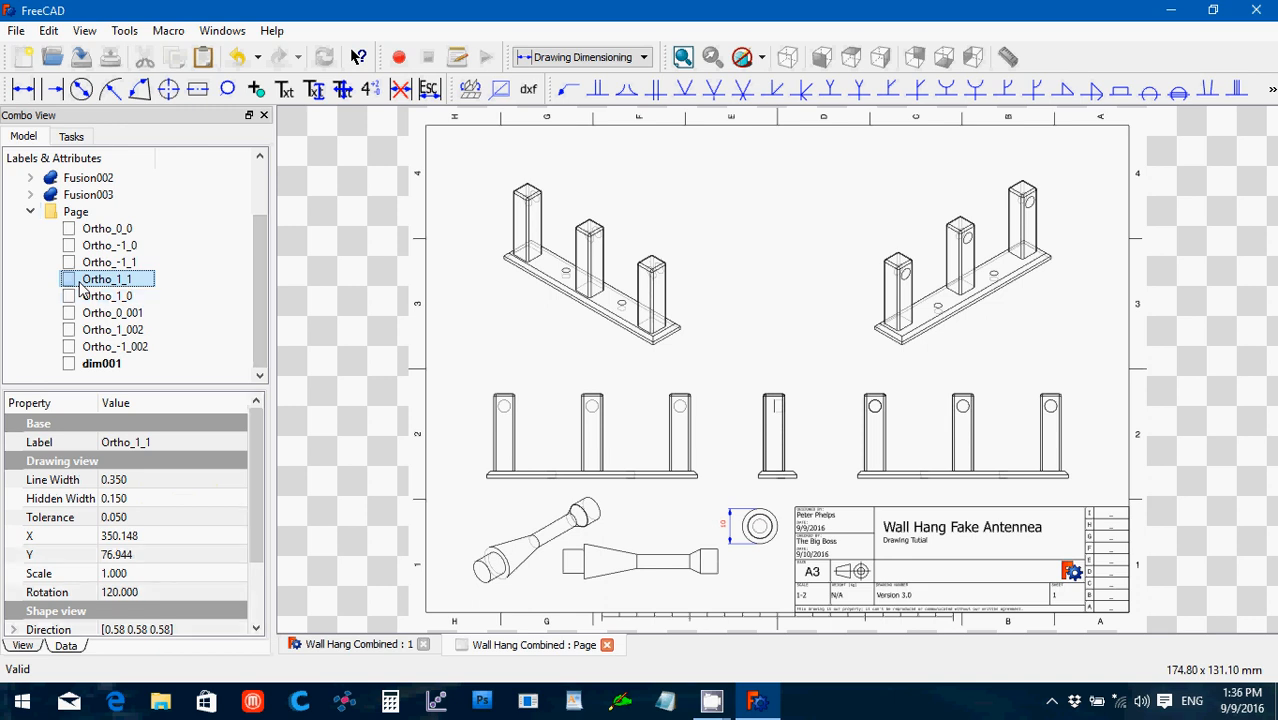
{"action": "key", "text": "Delete"}
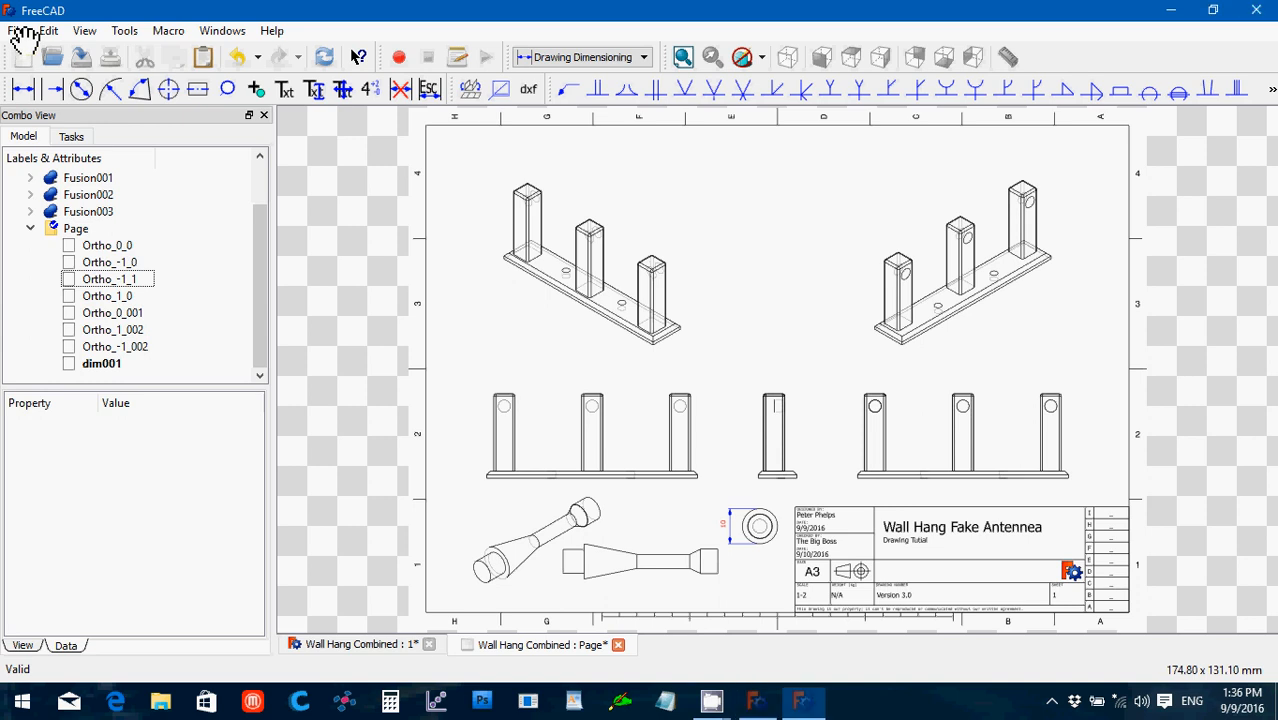
Step: Save the document with the projection removed, and close and reopen the drawing page
{"action": "left_click", "coordinate": [18, 31]}
{"action": "left_click", "coordinate": [50, 156]}
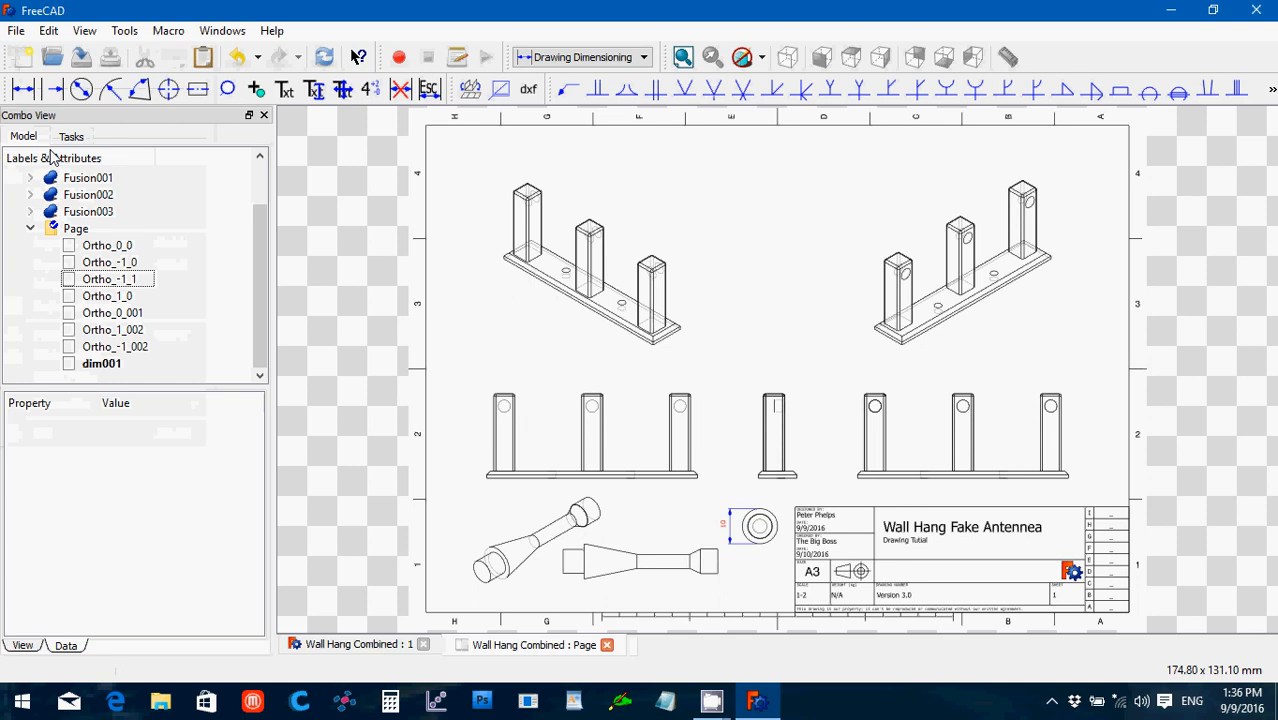
{"action": "left_click", "coordinate": [606, 645]}
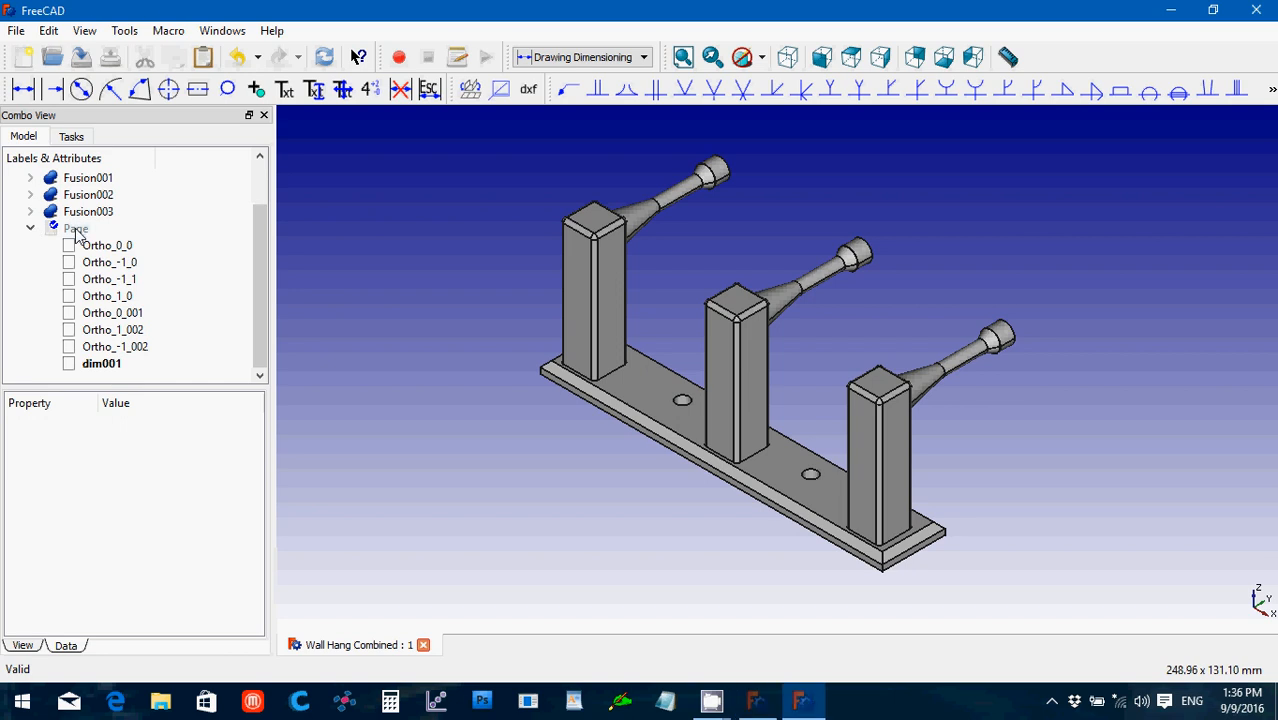
{"action": "left_click", "coordinate": [77, 232]}
{"action": "double_click", "coordinate": [77, 230]}
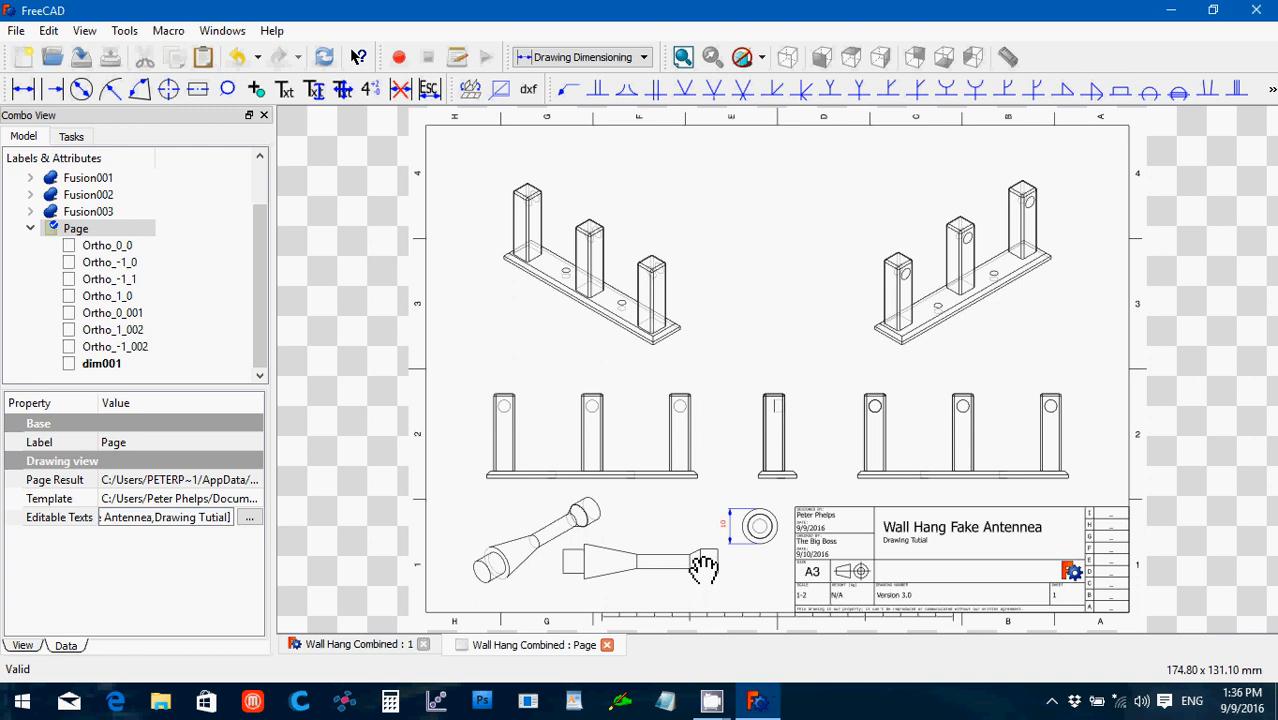
Step: Add a circular diameter dimension to the innermost dashed circle of the antenna end view, placing its text inside the outer circle
{"action": "scroll", "coordinate": [706, 570], "scroll_direction": "up", "scroll_amount": 1}
{"action": "scroll", "coordinate": [706, 570], "scroll_direction": "up", "scroll_amount": 4}
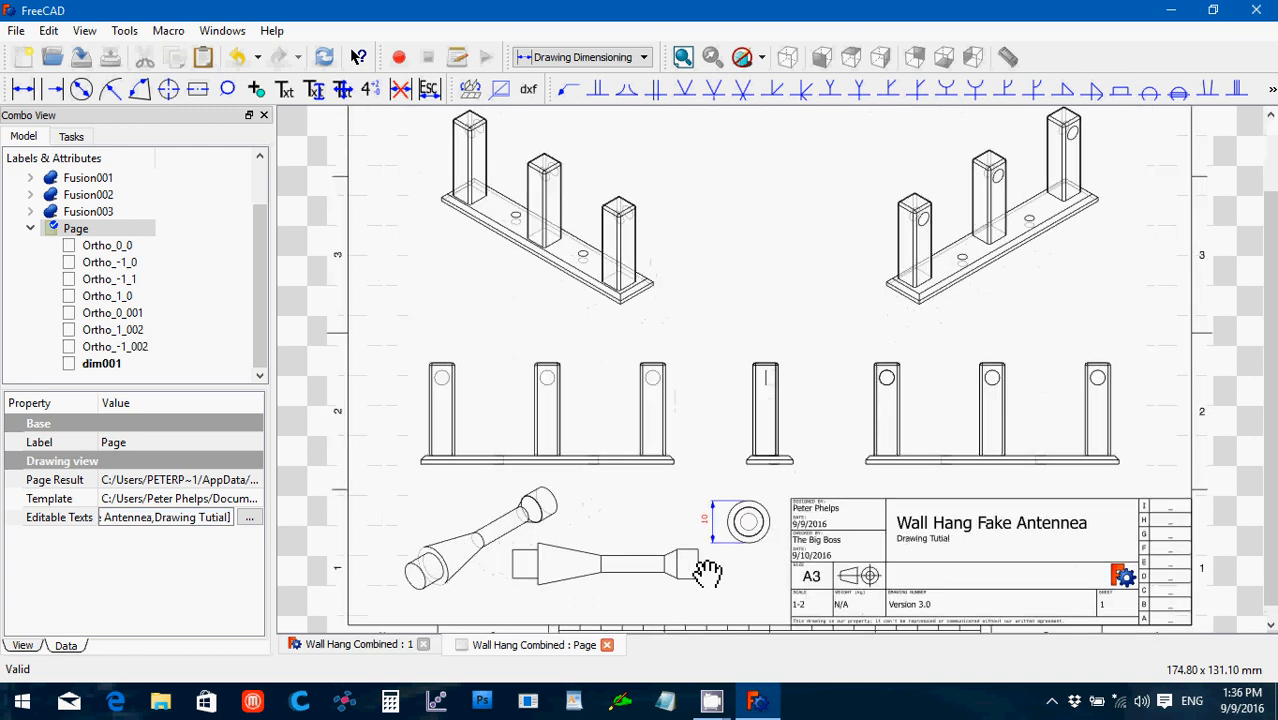
{"action": "scroll", "coordinate": [706, 570], "scroll_direction": "up", "scroll_amount": 2}
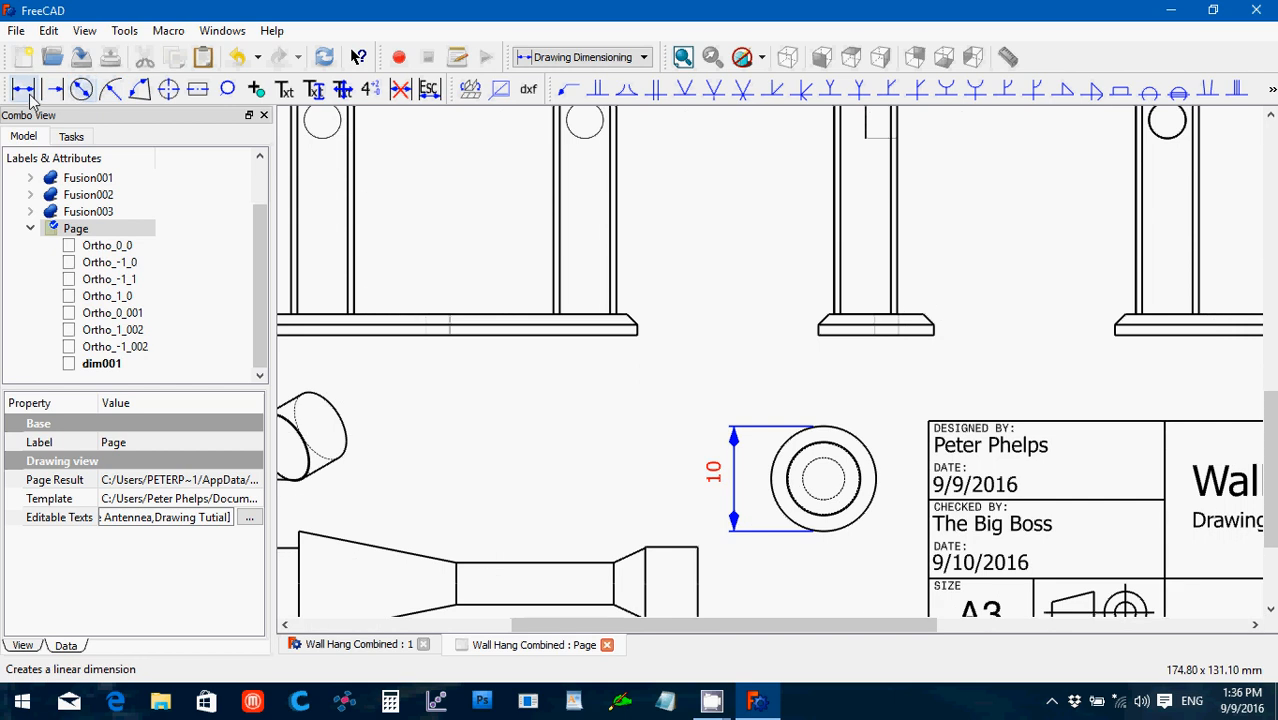
{"action": "left_click", "coordinate": [81, 94]}
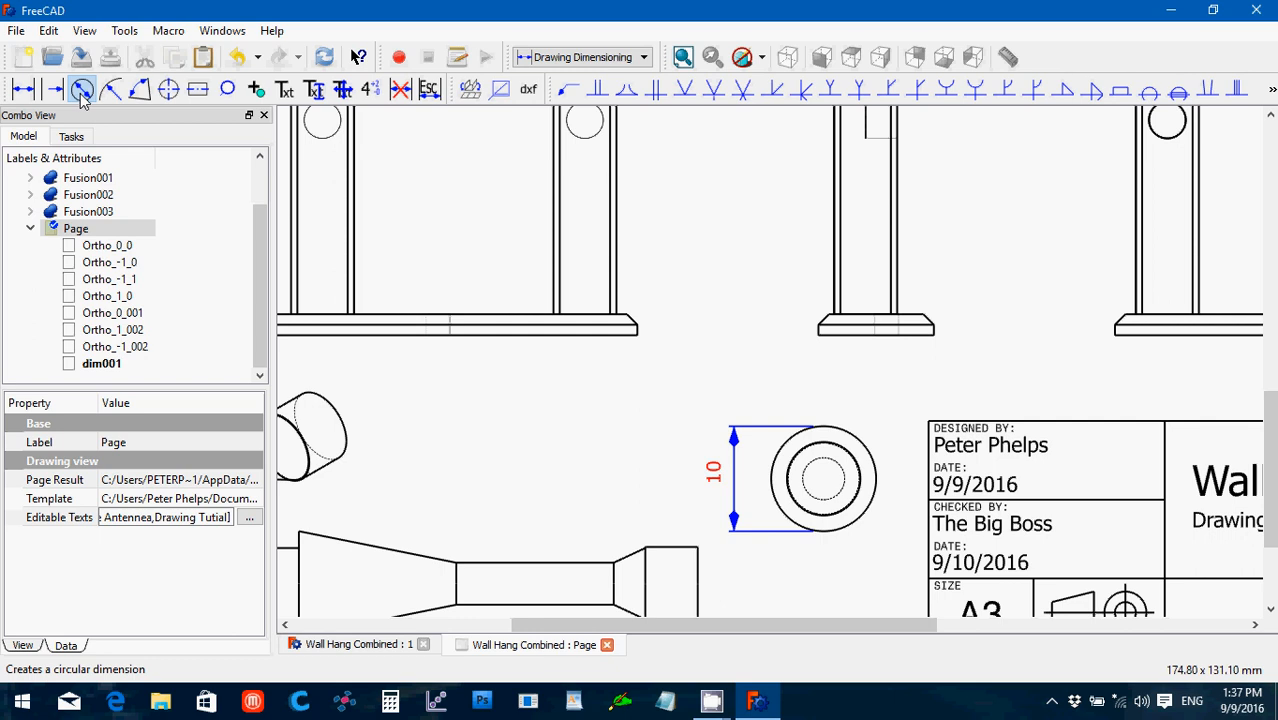
{"action": "left_click", "coordinate": [81, 92]}
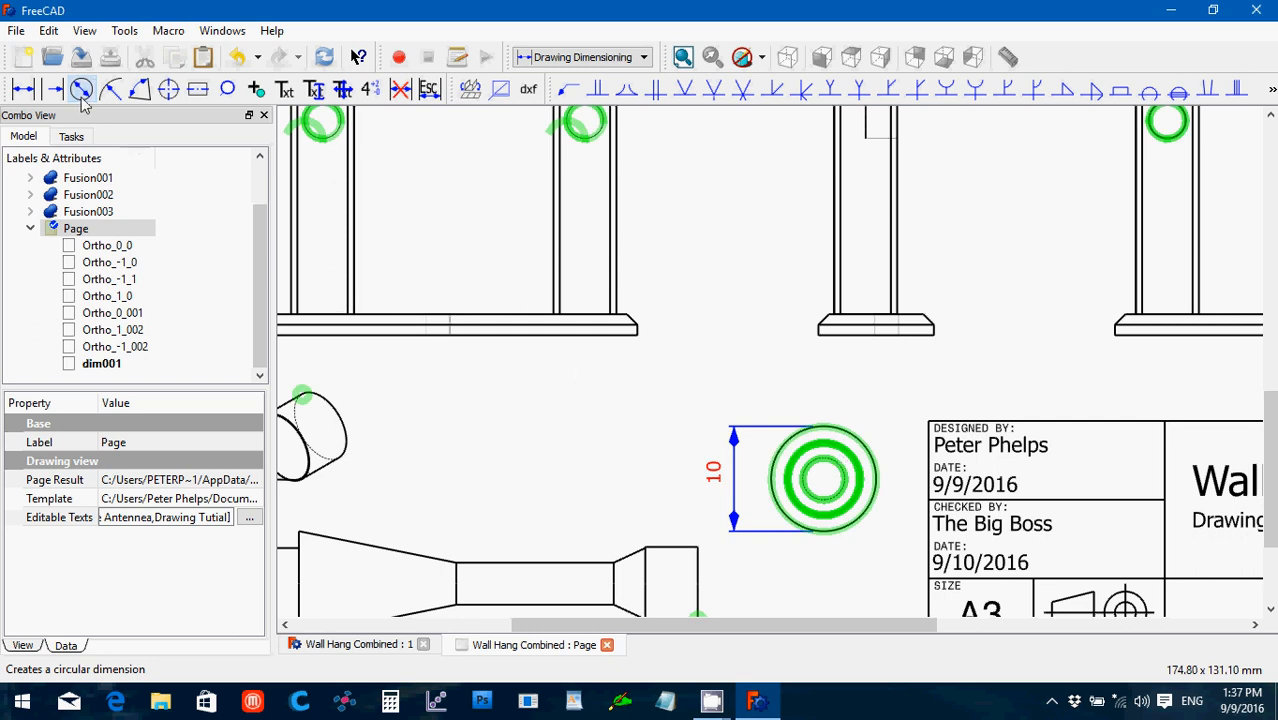
{"action": "left_click", "coordinate": [845, 484]}
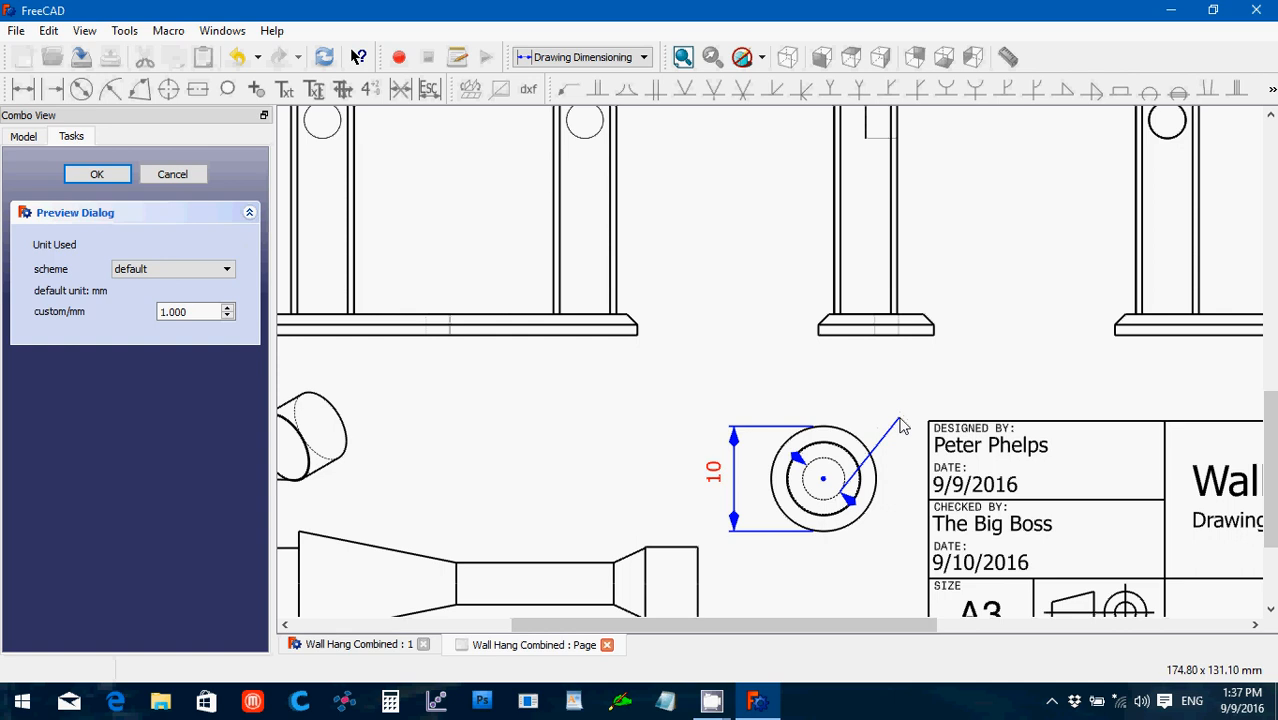
{"action": "left_click", "coordinate": [824, 484]}
{"action": "left_click", "coordinate": [806, 467]}
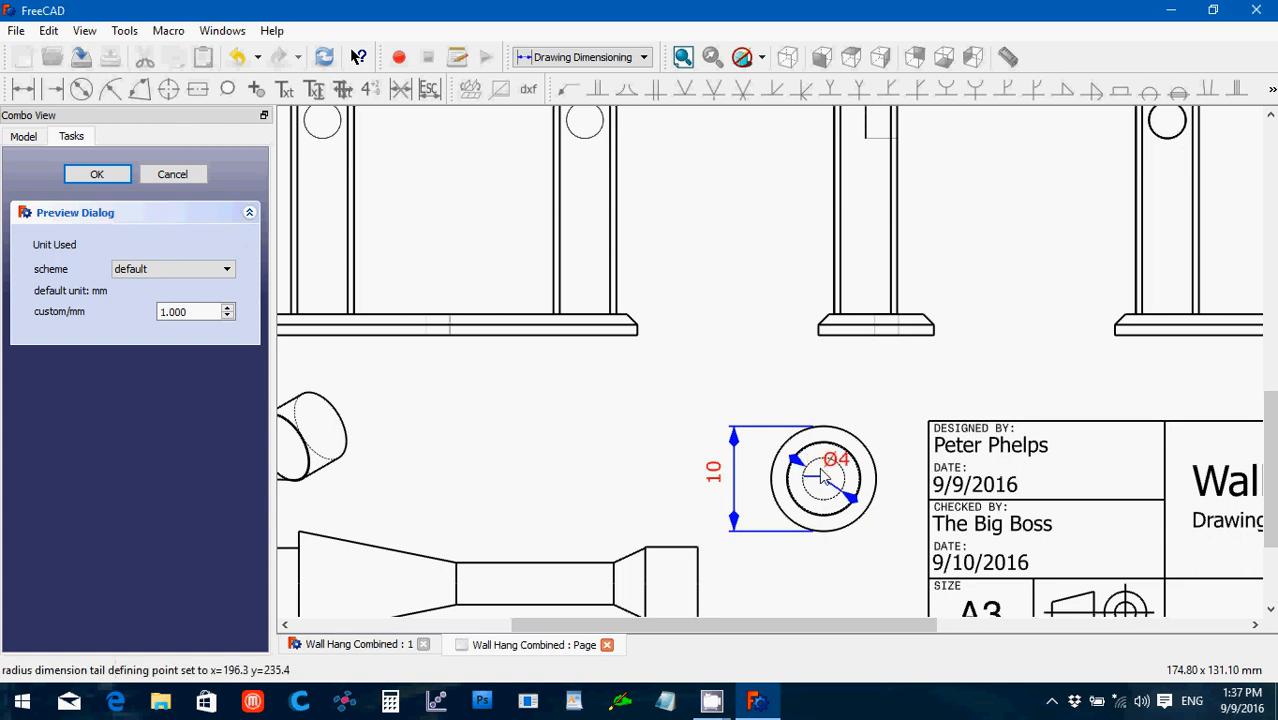
{"action": "left_click", "coordinate": [824, 476]}
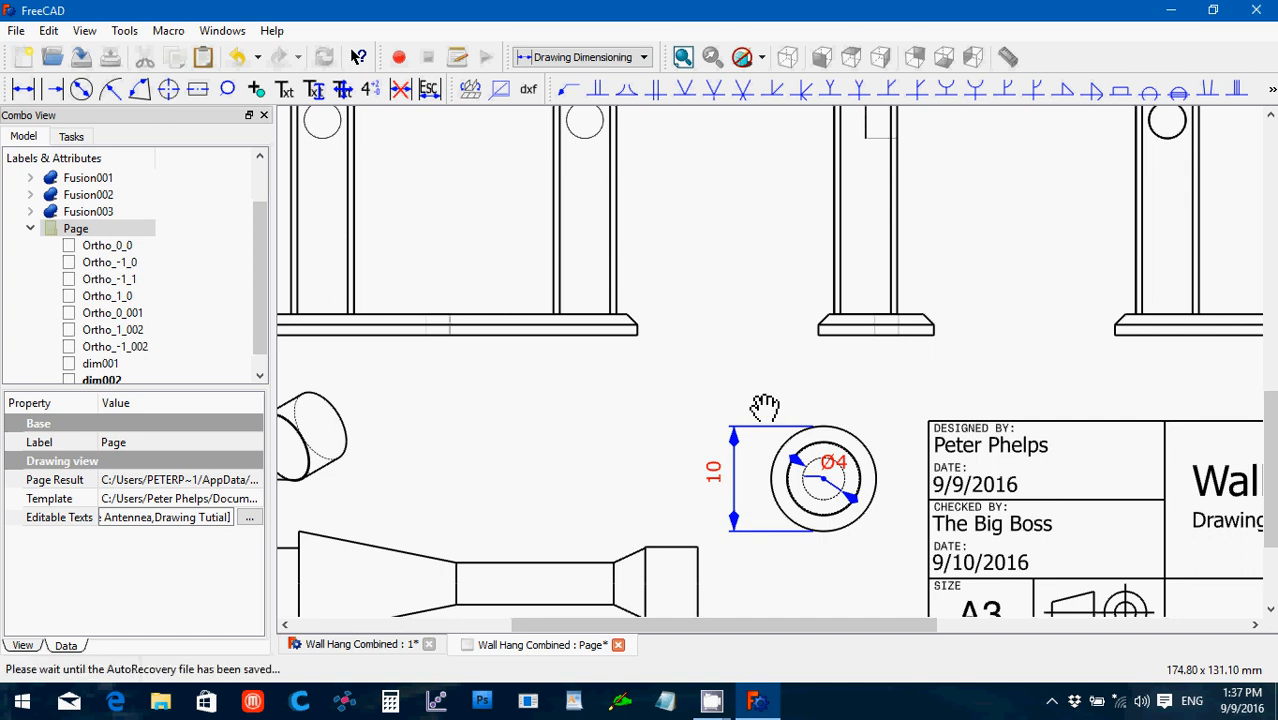
{"action": "left_click", "coordinate": [25, 93]}
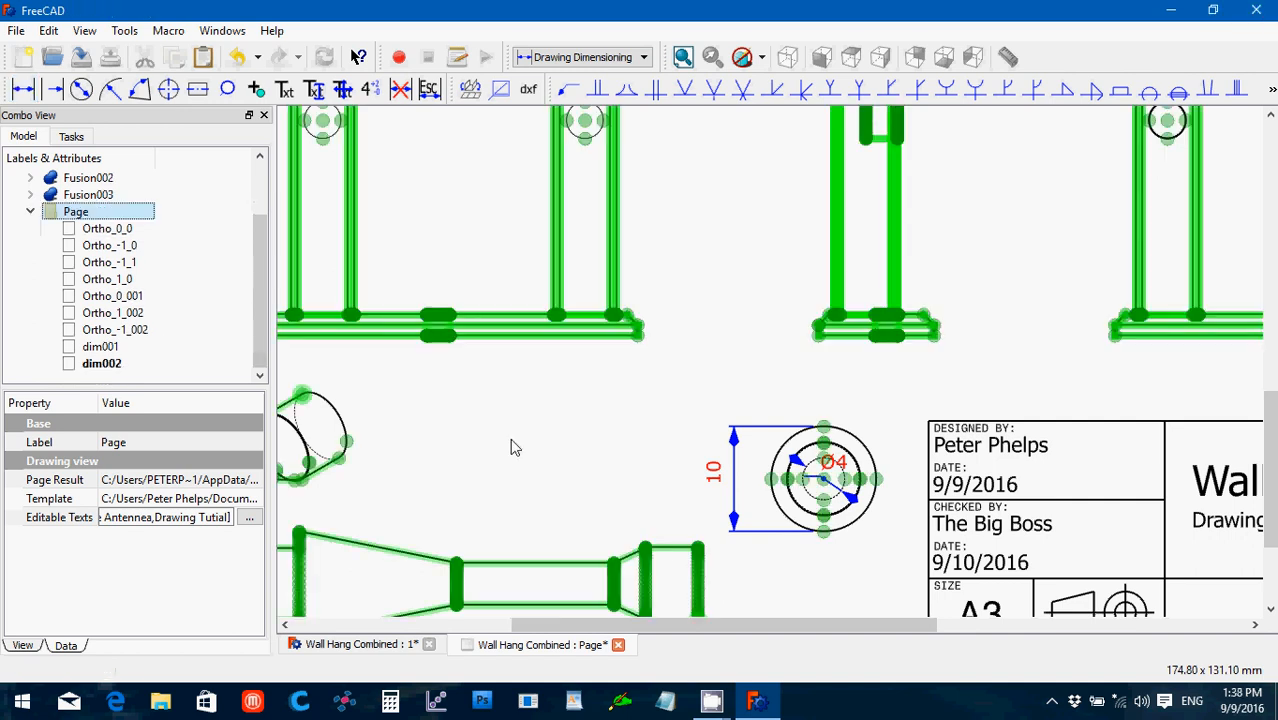
{"action": "left_click", "coordinate": [455, 562]}
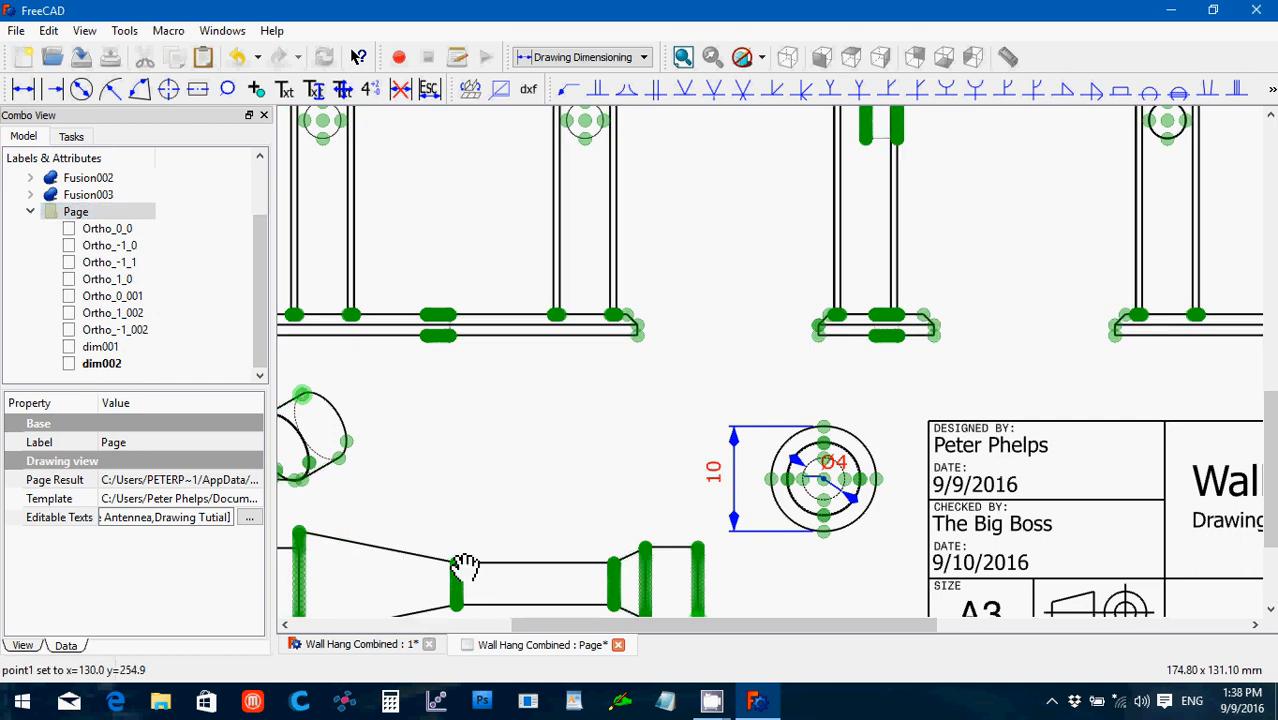
{"action": "left_click", "coordinate": [614, 604]}
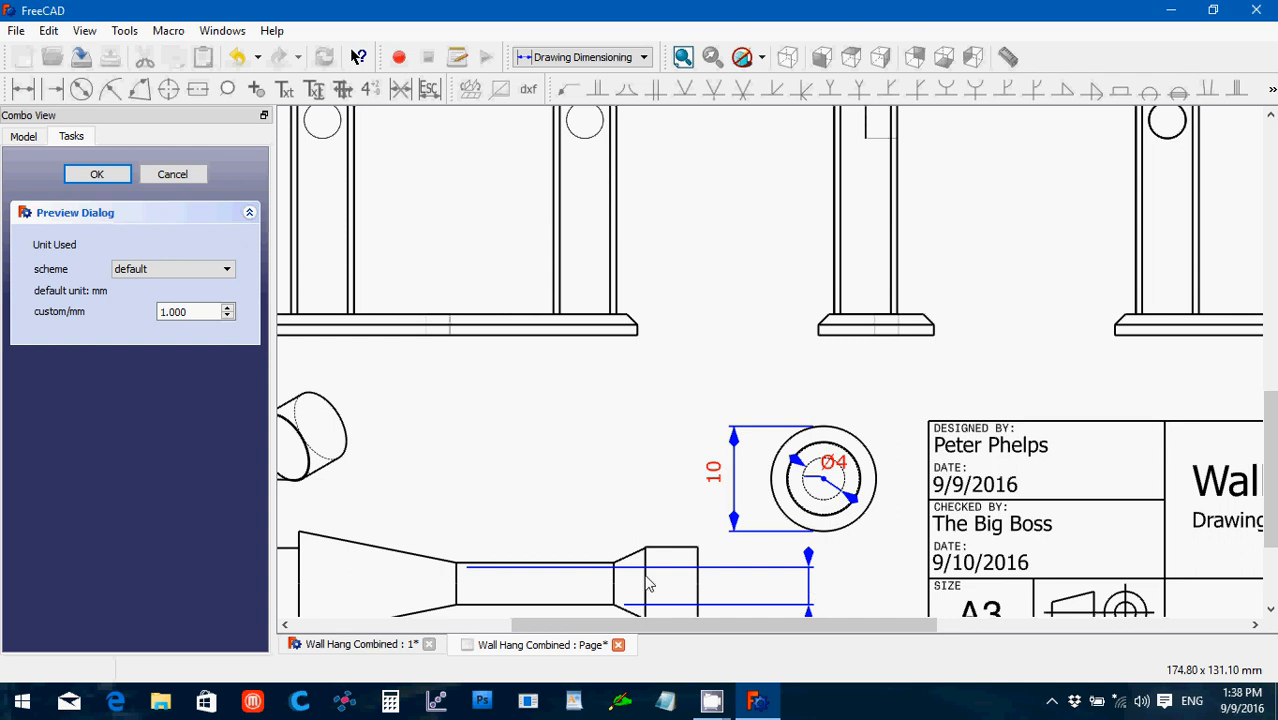
{"action": "left_click", "coordinate": [179, 175]}
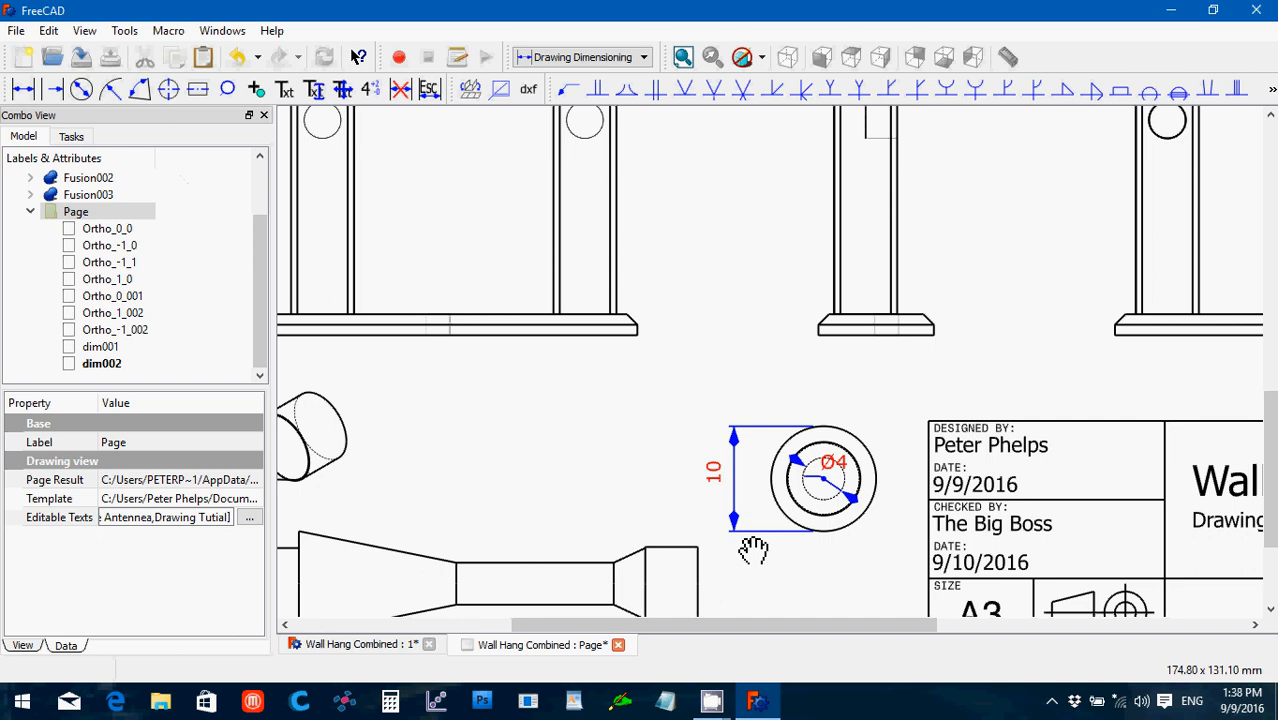
Step: Add a vertical linear dimension across the narrow neck of the antenna side view, placing its line and text beyond the view's right end
{"action": "scroll", "coordinate": [572, 569], "scroll_direction": "down", "scroll_amount": 2}
{"action": "scroll", "coordinate": [572, 569], "scroll_direction": "up", "scroll_amount": 1}
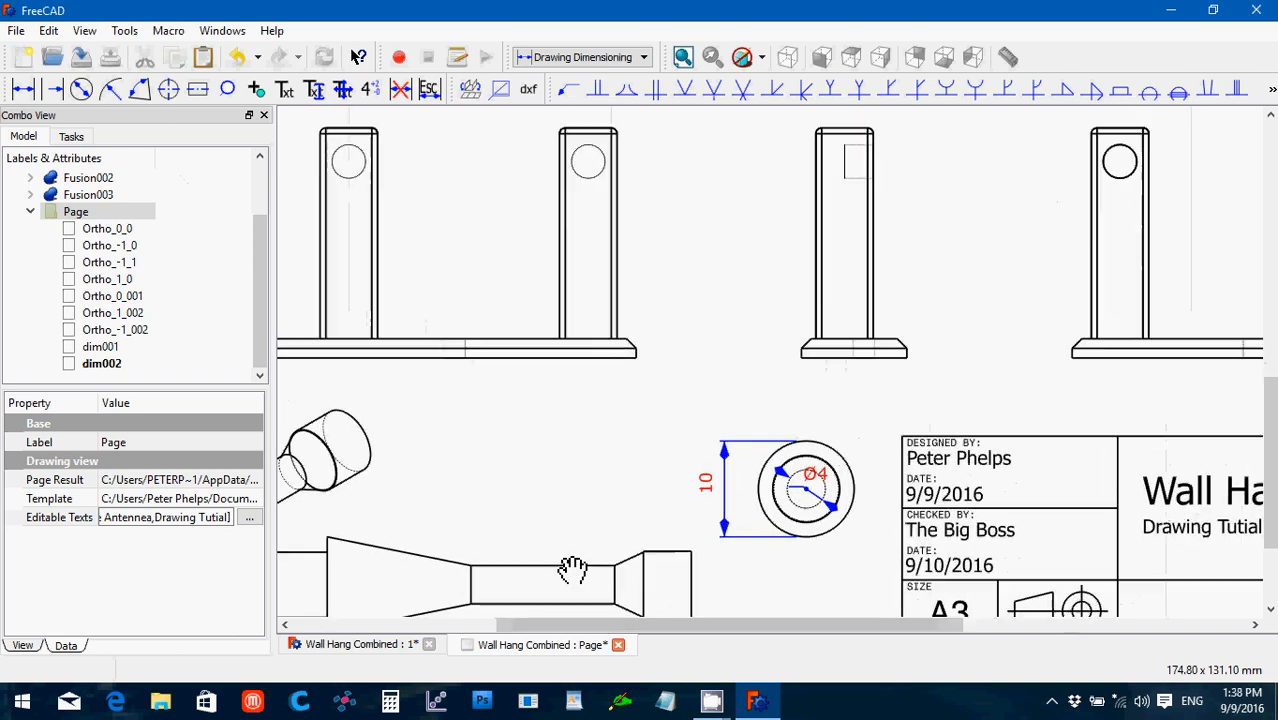
{"action": "scroll", "coordinate": [572, 569], "scroll_direction": "up", "scroll_amount": 1}
{"action": "scroll", "coordinate": [572, 565], "scroll_direction": "up", "scroll_amount": 1}
{"action": "scroll", "coordinate": [736, 522], "scroll_direction": "up", "scroll_amount": 1}
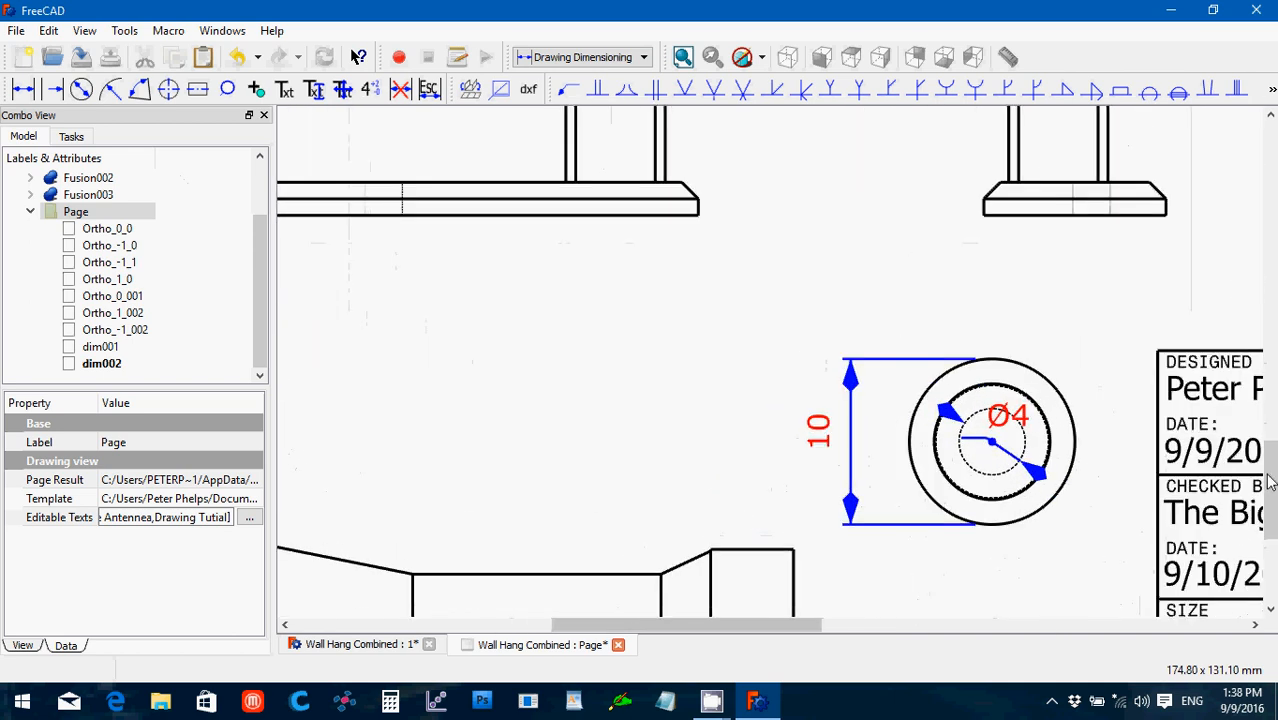
{"action": "left_click_drag", "start_coordinate": [1270, 482], "coordinate": [1268, 520]}
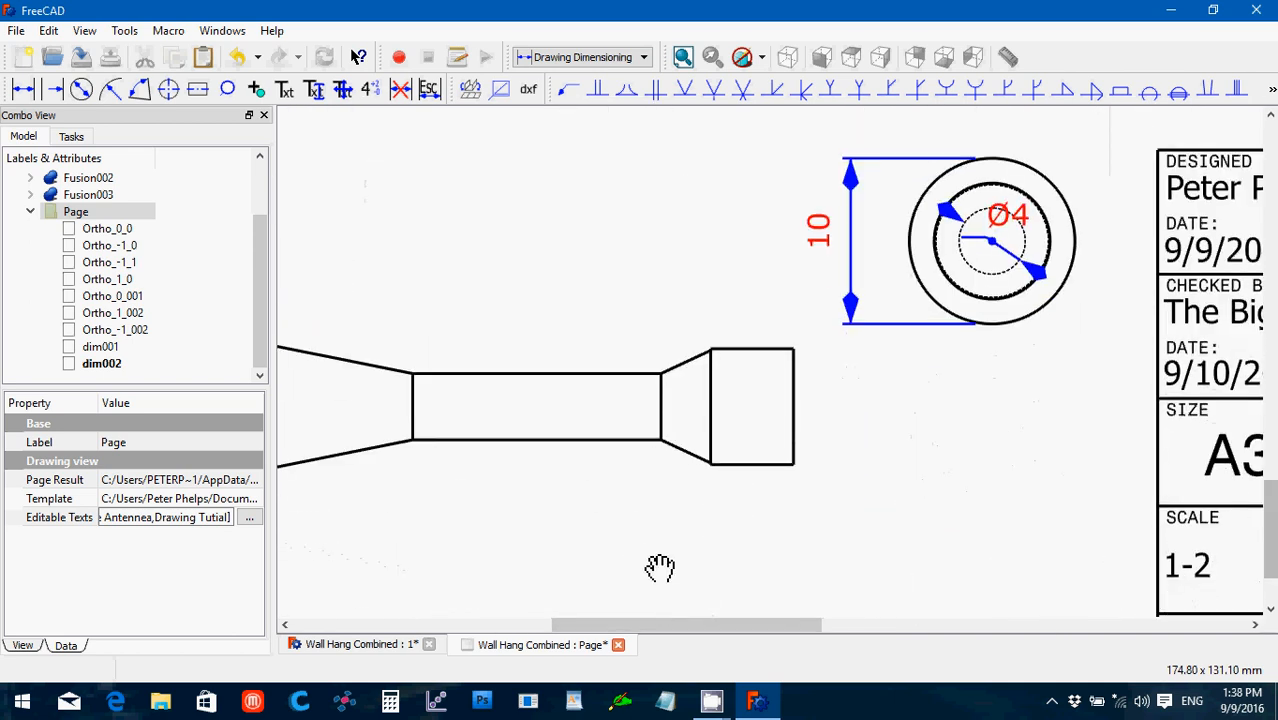
{"action": "scroll", "coordinate": [660, 568], "scroll_direction": "up", "scroll_amount": 1}
{"action": "mouse_move", "coordinate": [654, 625]}
{"action": "left_mouse_down"}
{"action": "mouse_move", "coordinate": [562, 624]}
{"action": "mouse_move", "coordinate": [653, 624]}
{"action": "mouse_move", "coordinate": [639, 624]}
{"action": "left_mouse_up"}
{"action": "scroll", "coordinate": [645, 560], "scroll_direction": "up", "scroll_amount": 1}
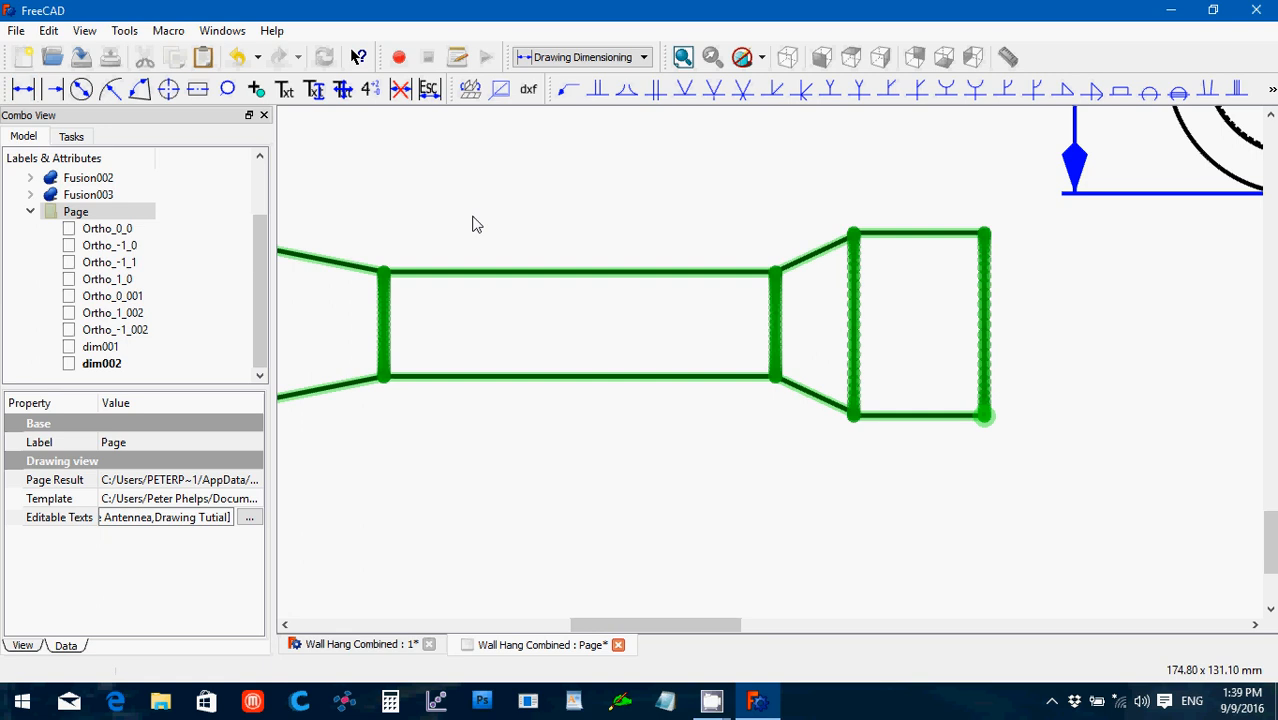
{"action": "left_click", "coordinate": [385, 272]}
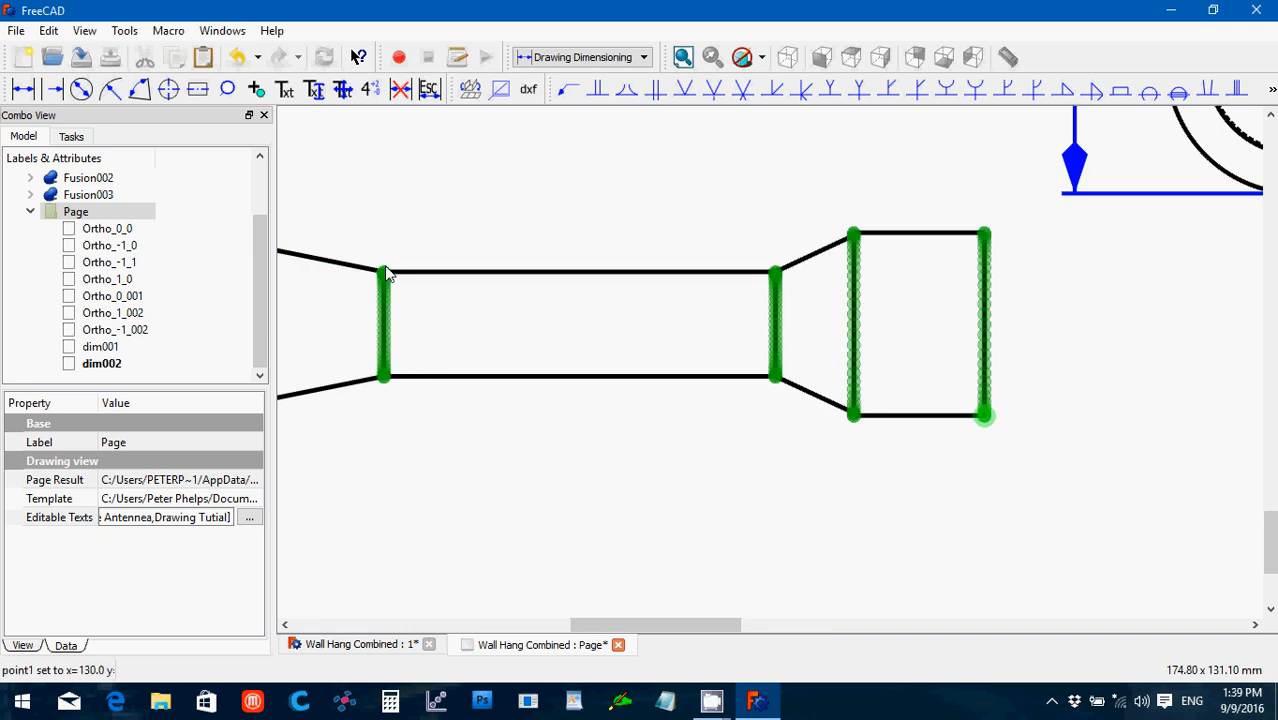
{"action": "left_click", "coordinate": [774, 379]}
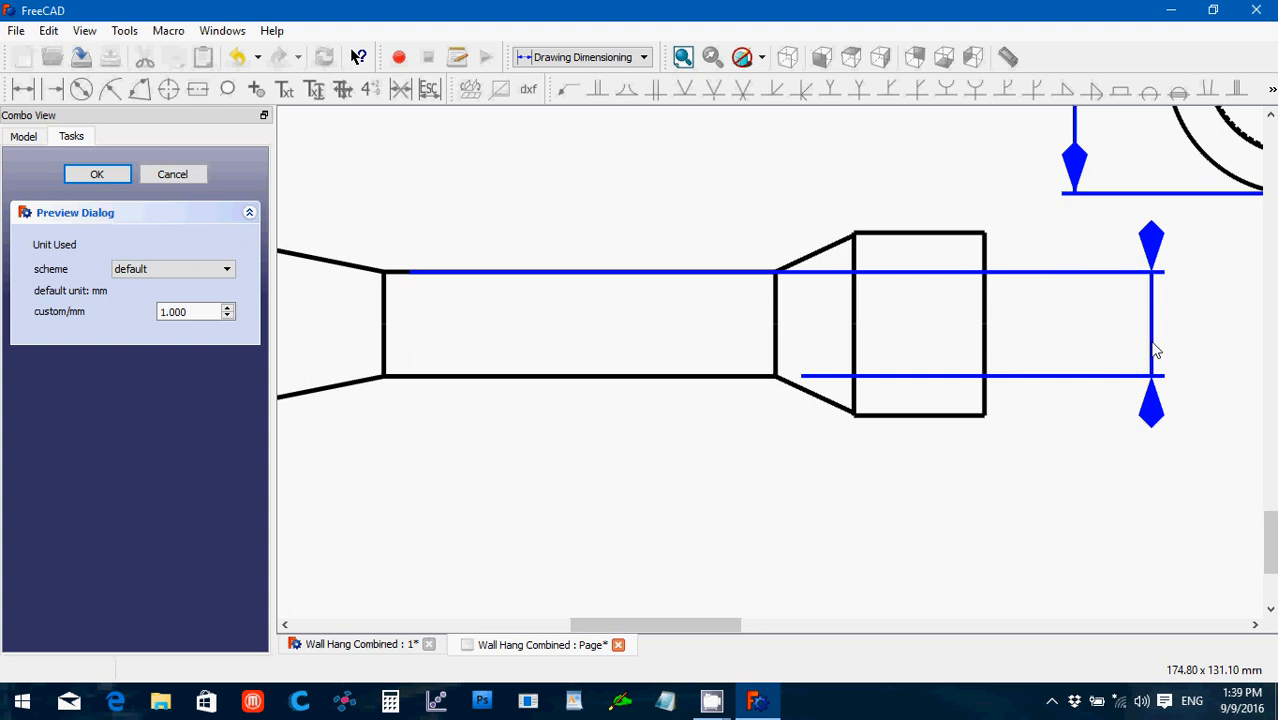
{"action": "left_click", "coordinate": [1153, 348]}
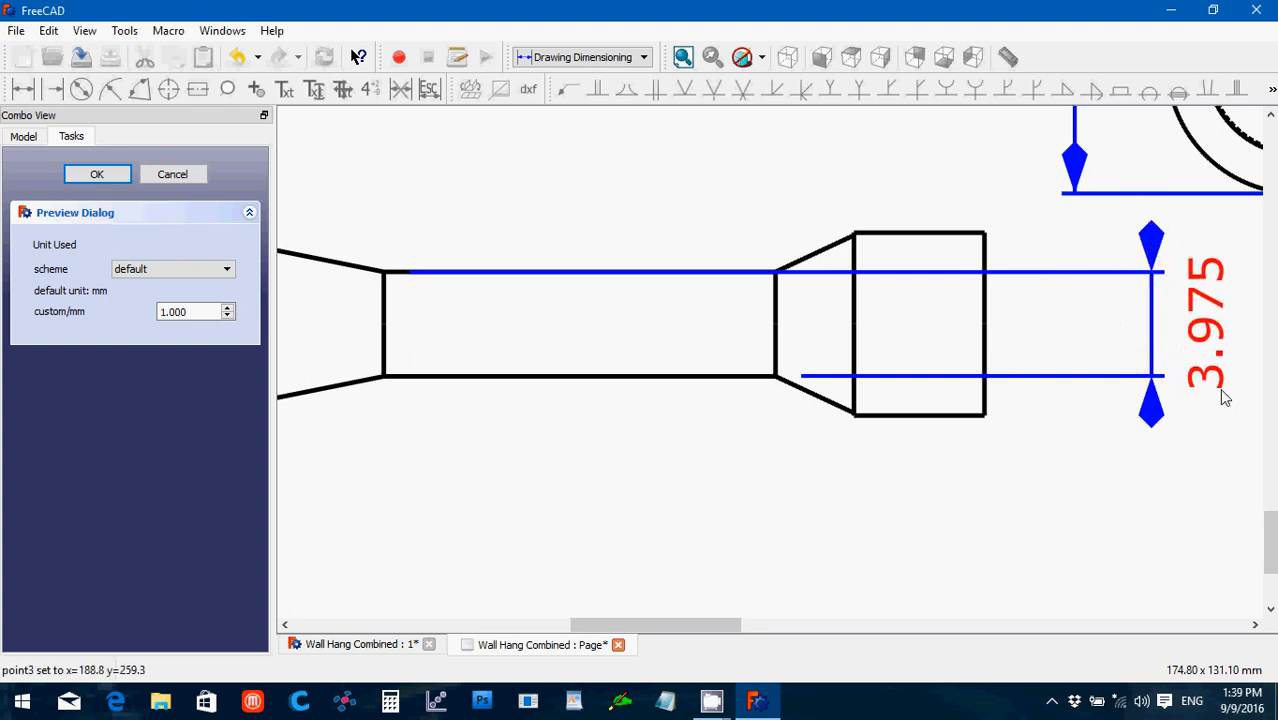
{"action": "left_click", "coordinate": [1224, 404]}
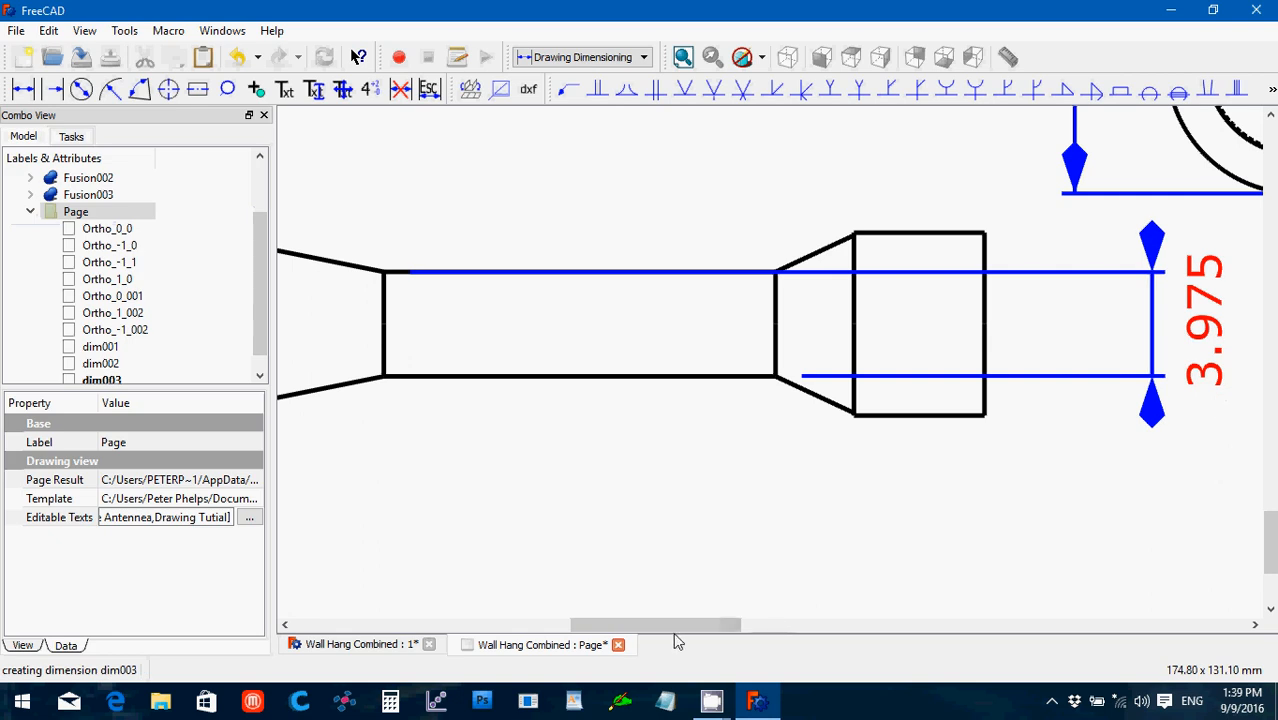
Step: Review the placement of the neck dimension relative to the antenna side view, end view and title block
{"action": "scroll", "coordinate": [655, 497], "scroll_direction": "up", "scroll_amount": 1}
{"action": "scroll", "coordinate": [655, 497], "scroll_direction": "down", "scroll_amount": 2}
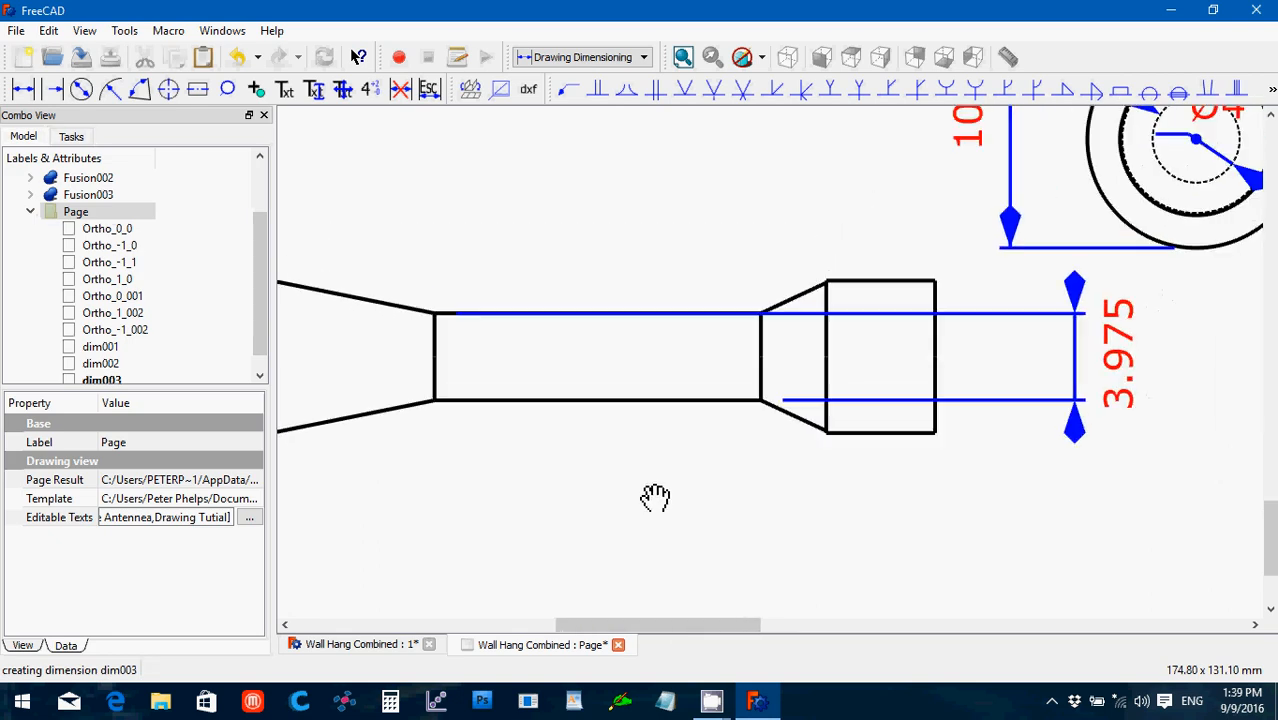
{"action": "scroll", "coordinate": [655, 497], "scroll_direction": "up", "scroll_amount": 1}
{"action": "scroll", "coordinate": [655, 497], "scroll_direction": "down", "scroll_amount": 2}
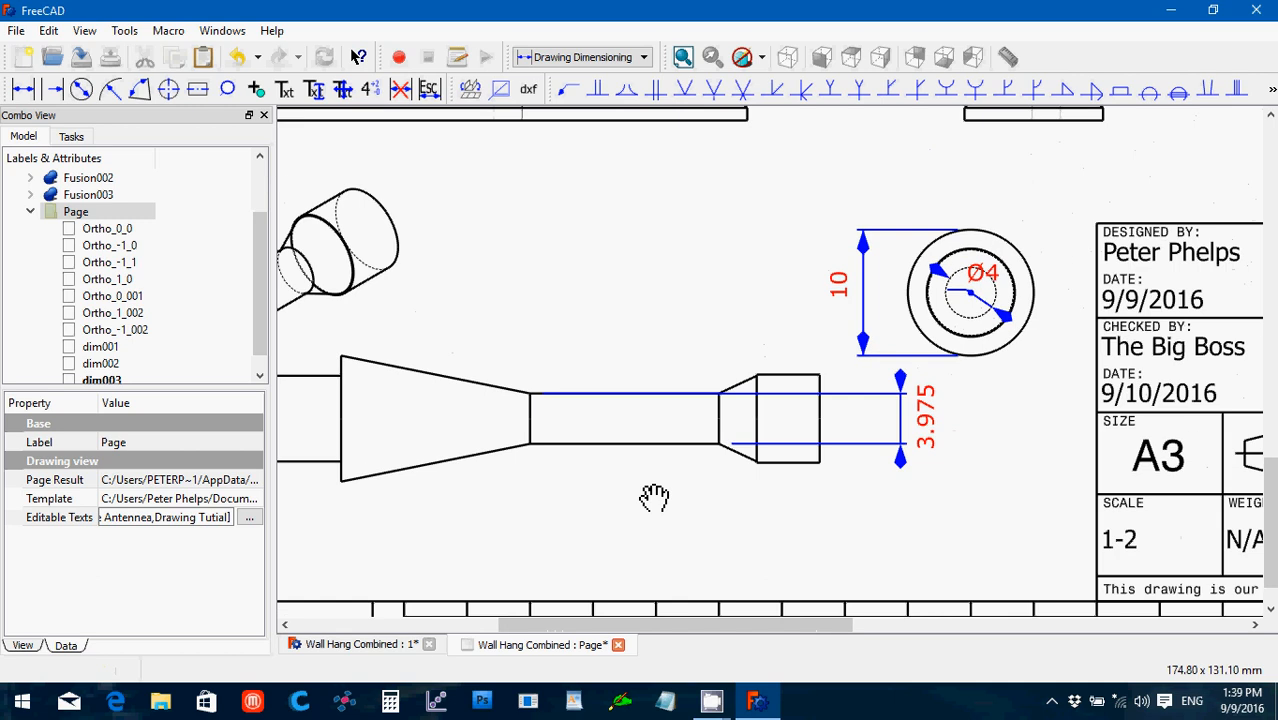
{"action": "scroll", "coordinate": [655, 497], "scroll_direction": "down", "scroll_amount": 1}
{"action": "scroll", "coordinate": [655, 497], "scroll_direction": "down", "scroll_amount": 1}
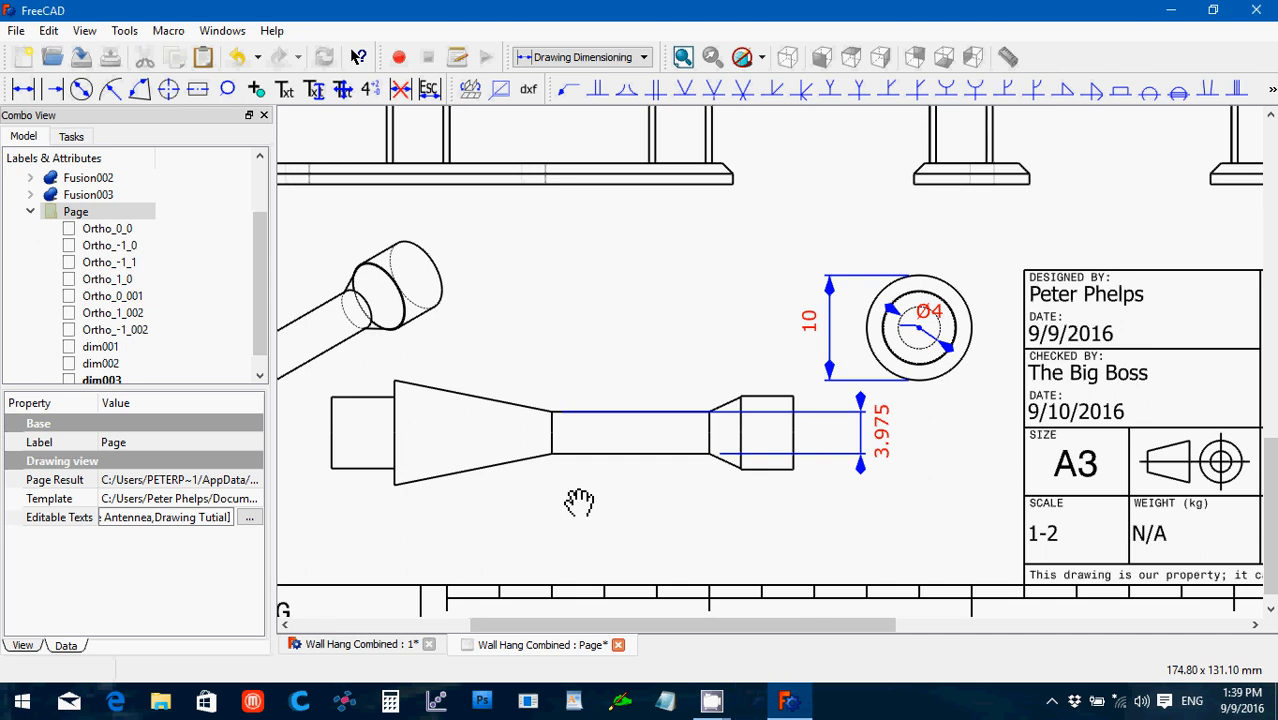
{"action": "scroll", "coordinate": [579, 502], "scroll_direction": "down", "scroll_amount": 2}
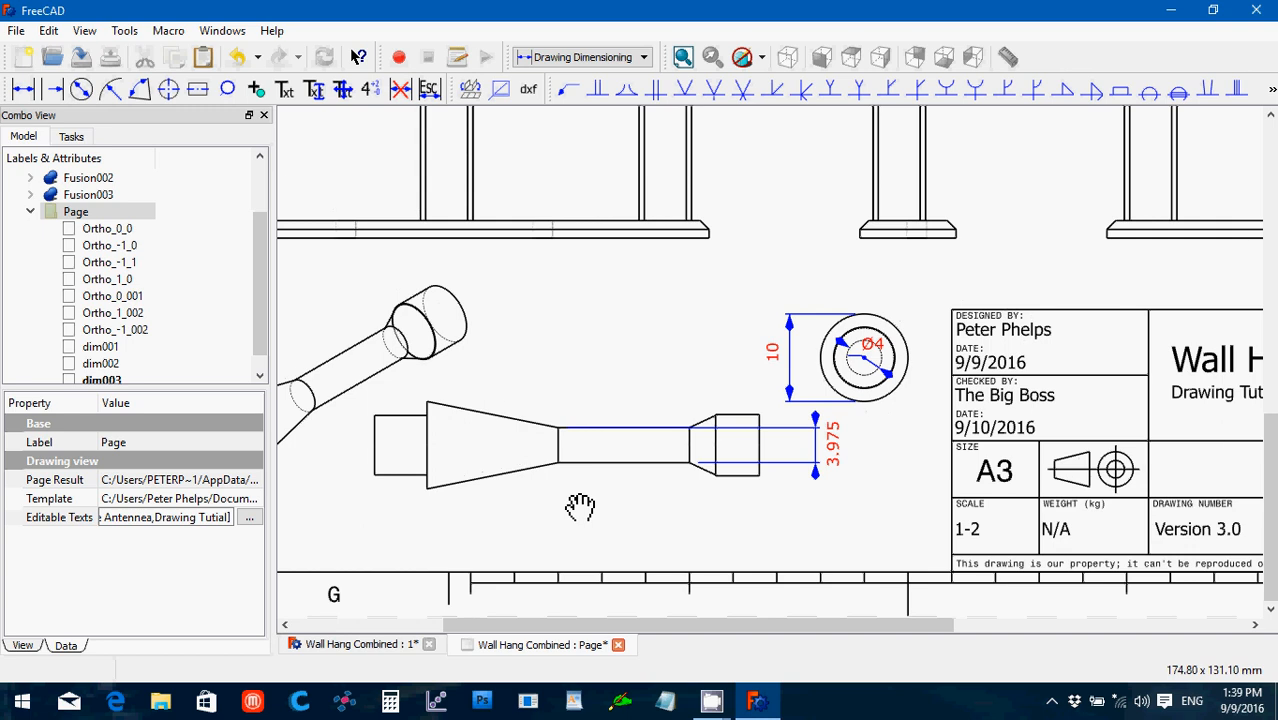
{"action": "scroll", "coordinate": [573, 503], "scroll_direction": "down", "scroll_amount": 1}
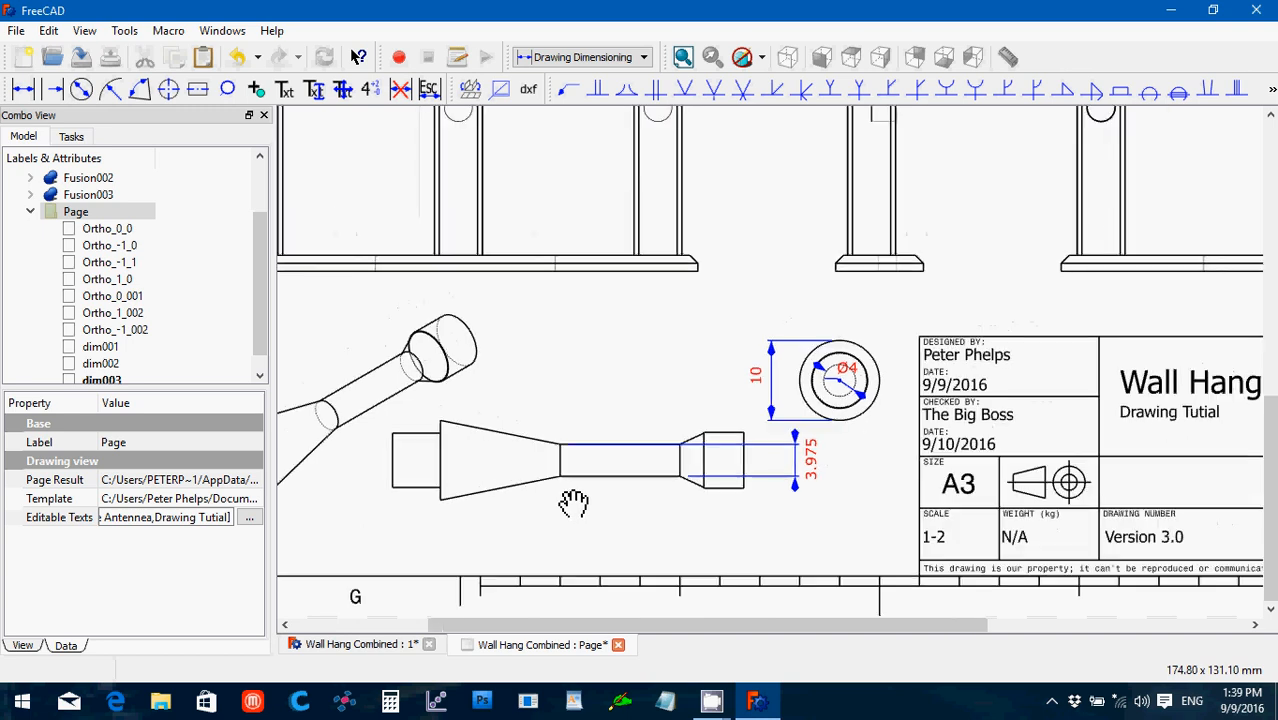
{"action": "scroll", "coordinate": [573, 503], "scroll_direction": "down", "scroll_amount": 1}
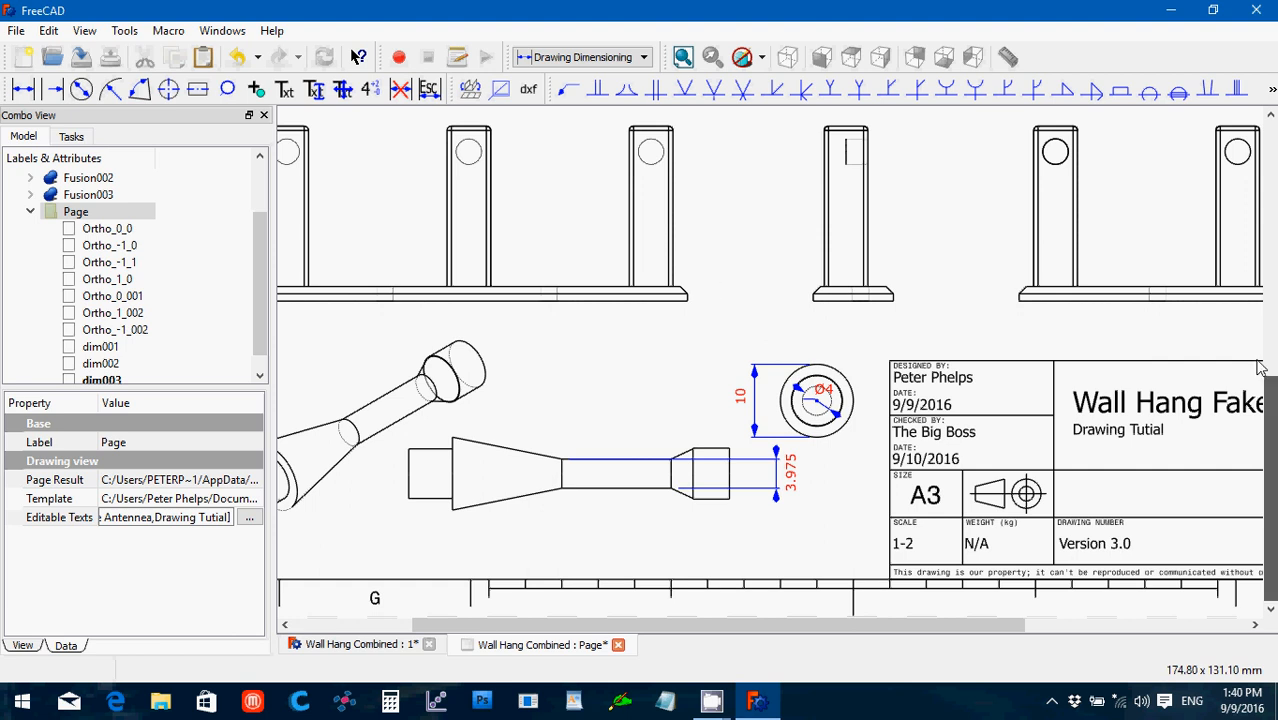
Step: Add a radius dimension to the rounded upper-right corner of the wall-hang front view's rightmost post, placing its text above the post's top edge
{"action": "left_click_drag", "start_coordinate": [1270, 424], "coordinate": [1252, 345]}
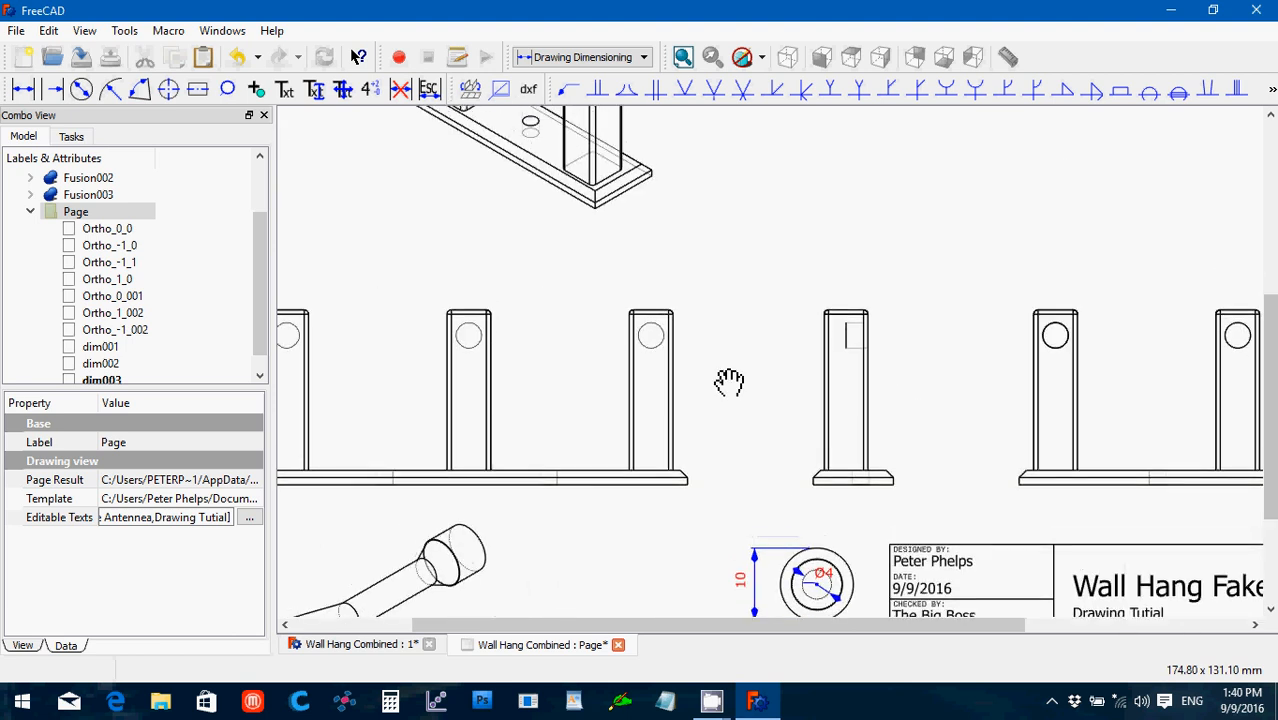
{"action": "scroll", "coordinate": [729, 381], "scroll_direction": "up", "scroll_amount": 1}
{"action": "scroll", "coordinate": [728, 381], "scroll_direction": "up", "scroll_amount": 3}
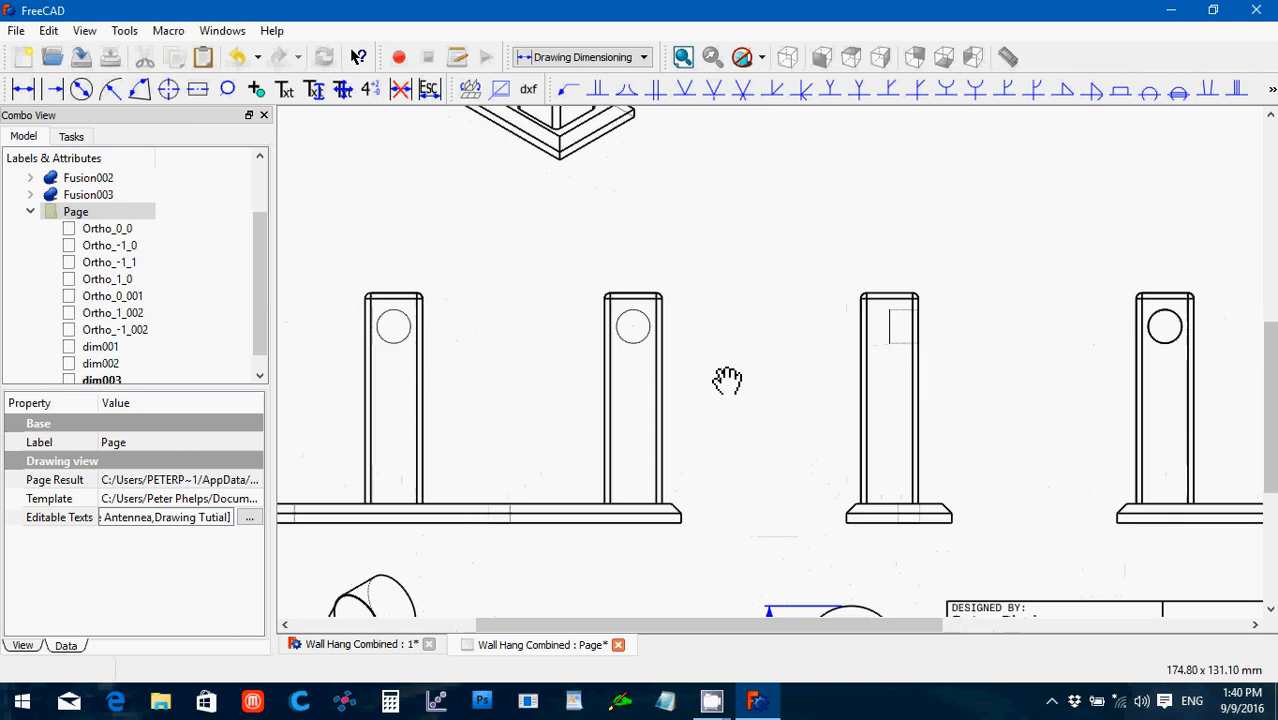
{"action": "scroll", "coordinate": [727, 380], "scroll_direction": "up", "scroll_amount": 2}
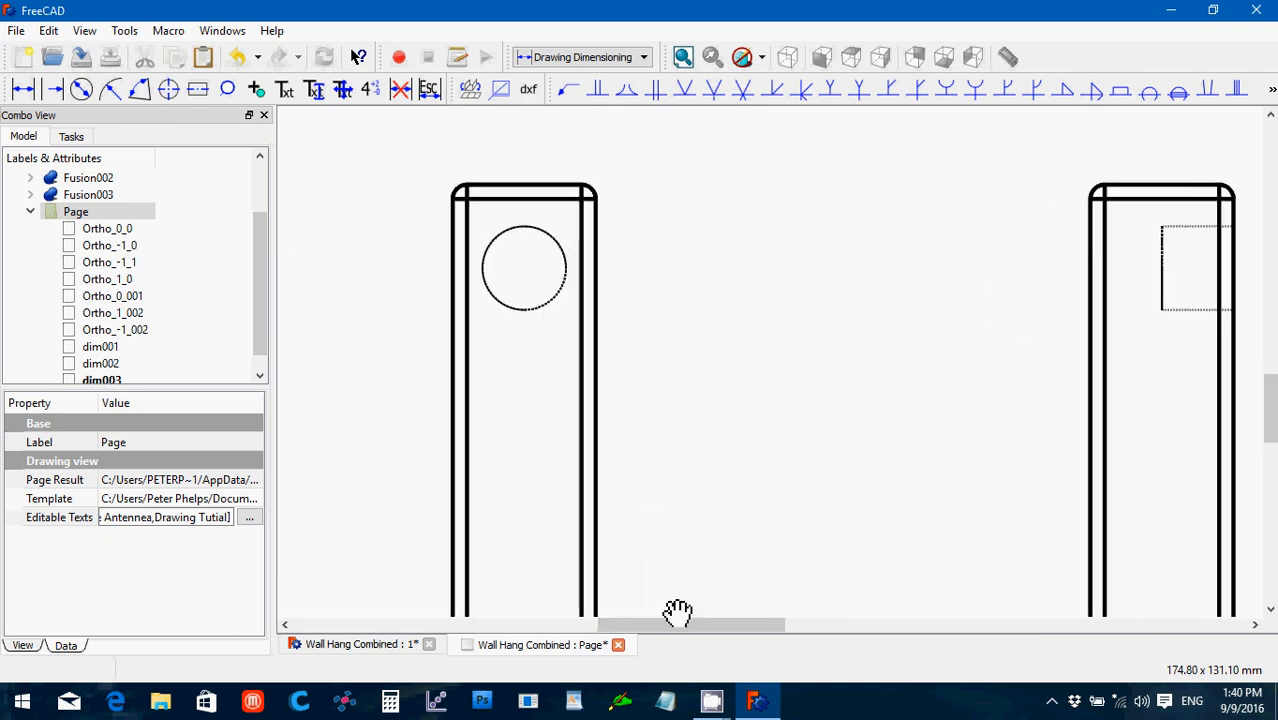
{"action": "left_click_drag", "start_coordinate": [671, 630], "coordinate": [645, 622]}
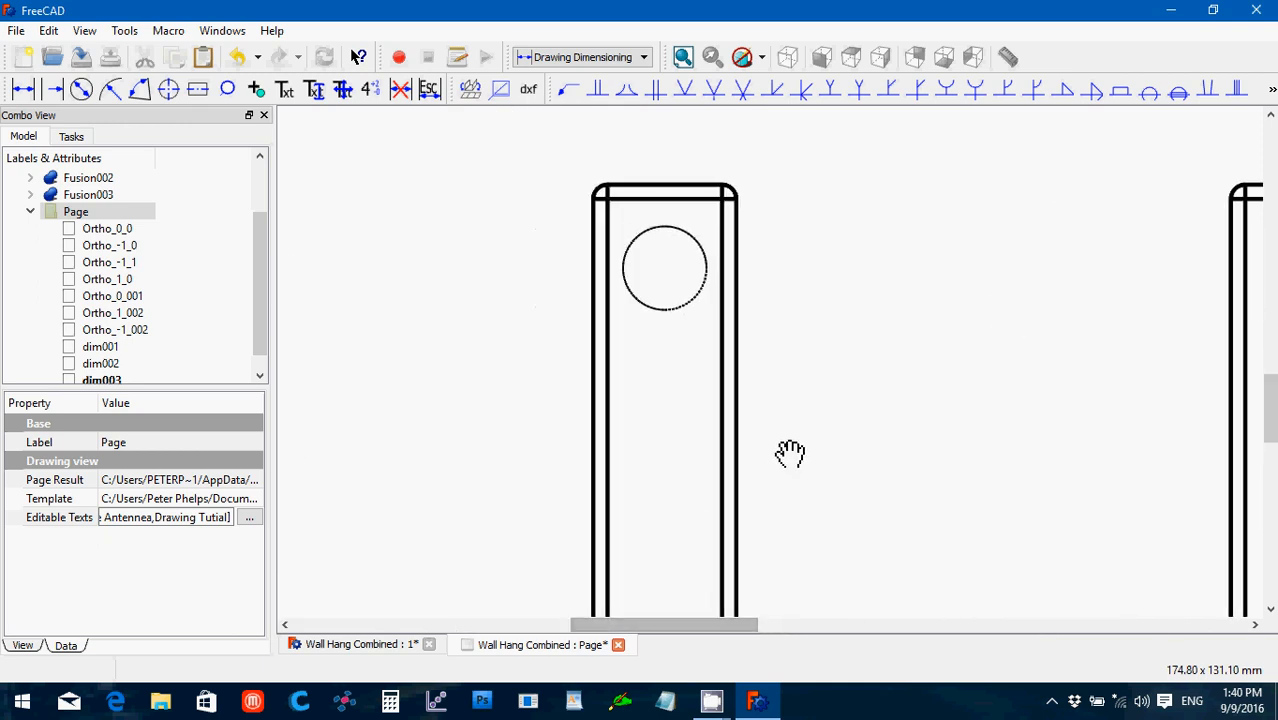
{"action": "scroll", "coordinate": [790, 452], "scroll_direction": "up", "scroll_amount": 2}
{"action": "left_click_drag", "start_coordinate": [1268, 428], "coordinate": [1268, 396]}
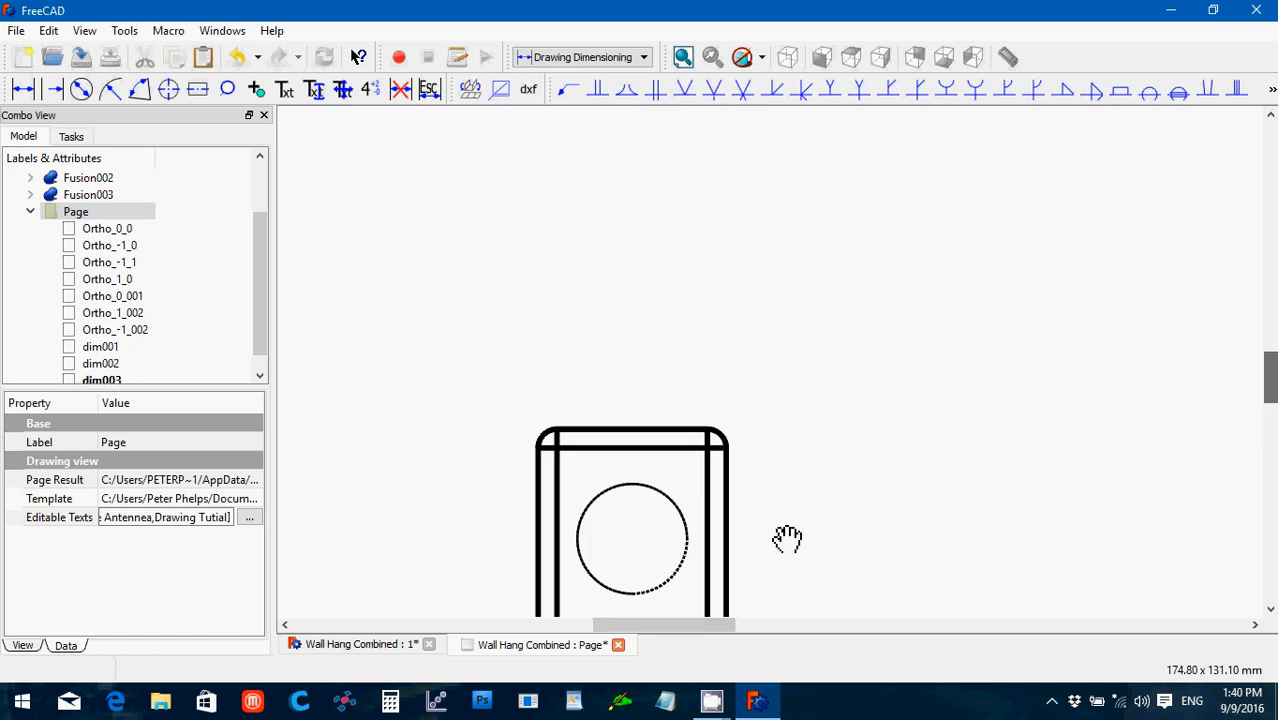
{"action": "scroll", "coordinate": [787, 539], "scroll_direction": "up", "scroll_amount": 1}
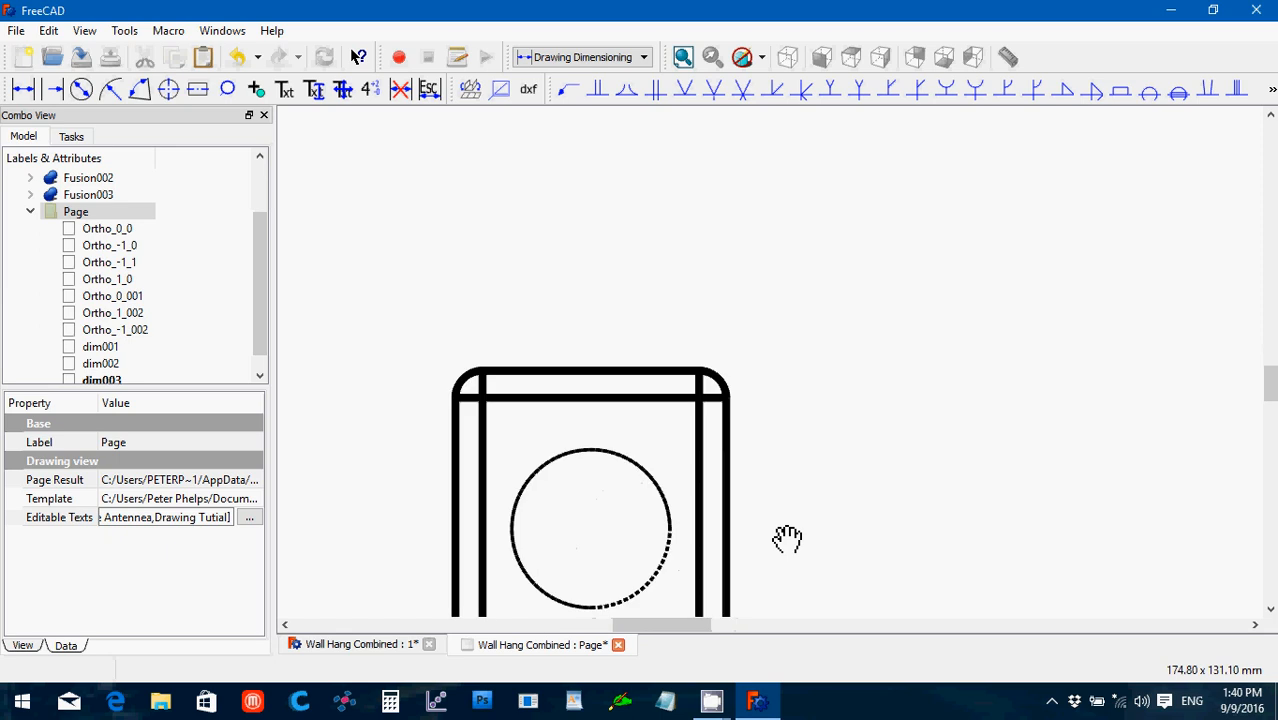
{"action": "scroll", "coordinate": [787, 539], "scroll_direction": "up", "scroll_amount": 1}
{"action": "scroll", "coordinate": [787, 539], "scroll_direction": "up", "scroll_amount": 1}
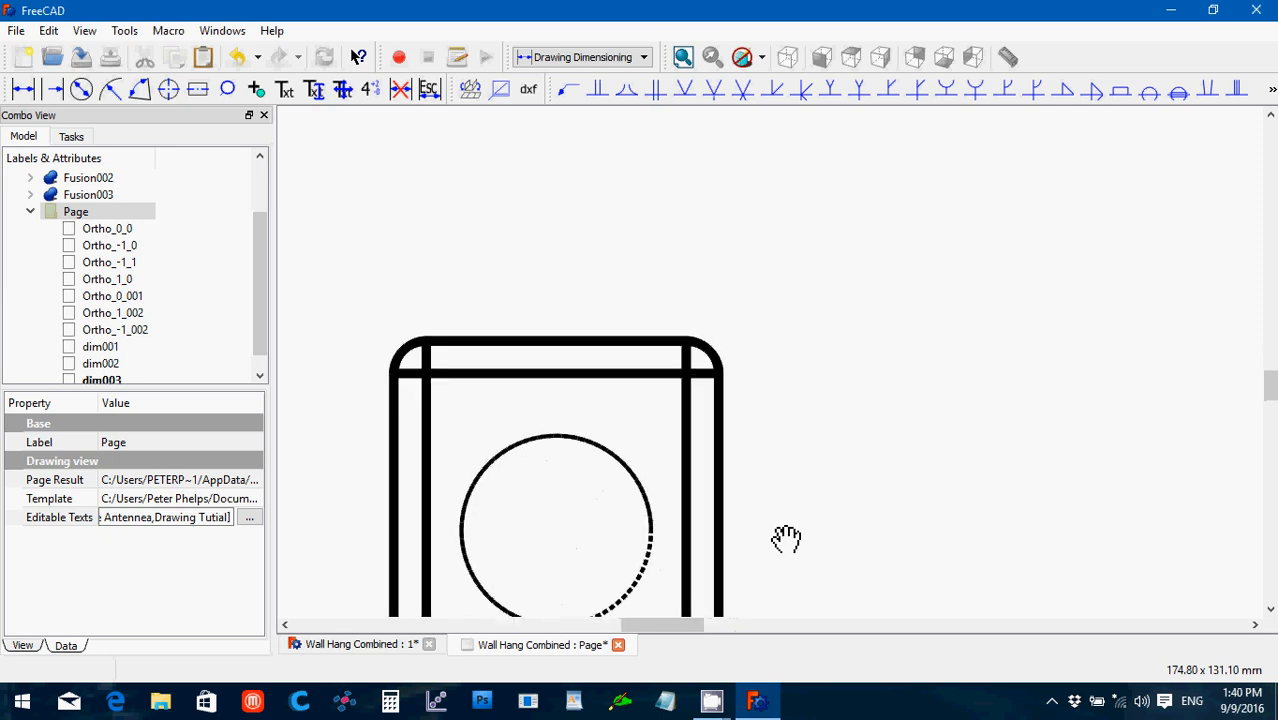
{"action": "scroll", "coordinate": [787, 539], "scroll_direction": "up", "scroll_amount": 1}
{"action": "scroll", "coordinate": [787, 539], "scroll_direction": "up", "scroll_amount": 2}
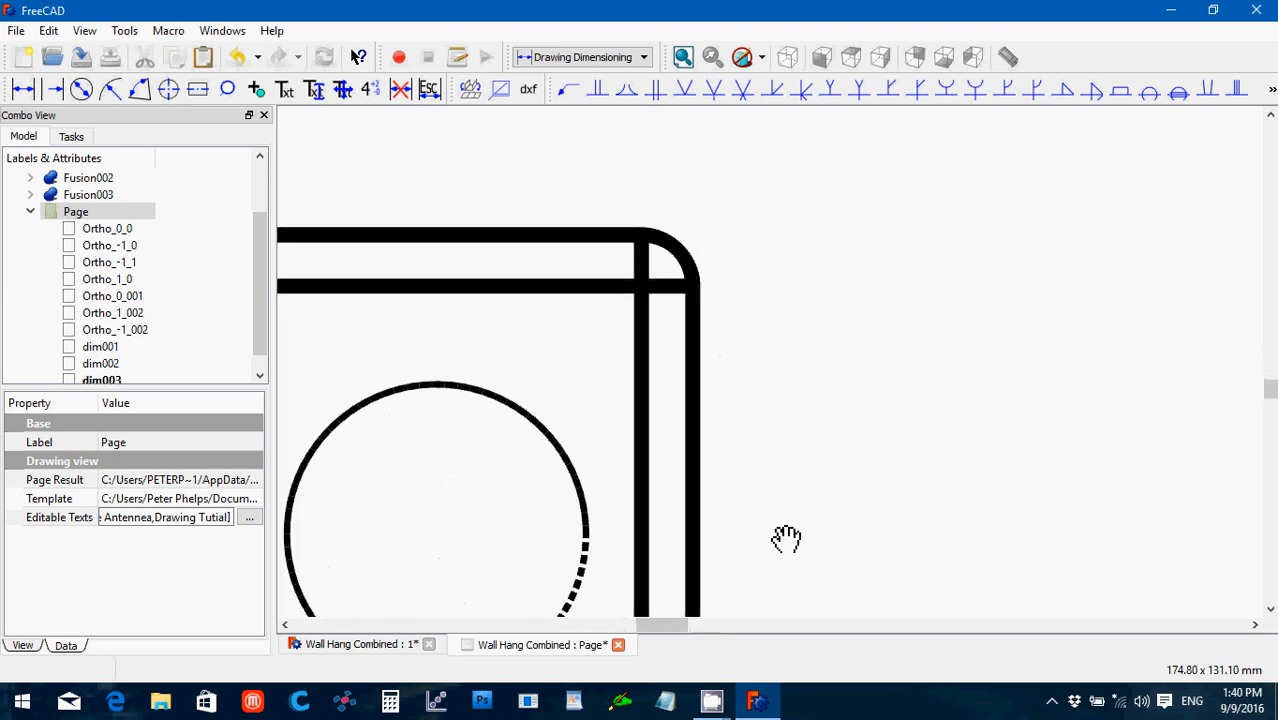
{"action": "left_click", "coordinate": [117, 96]}
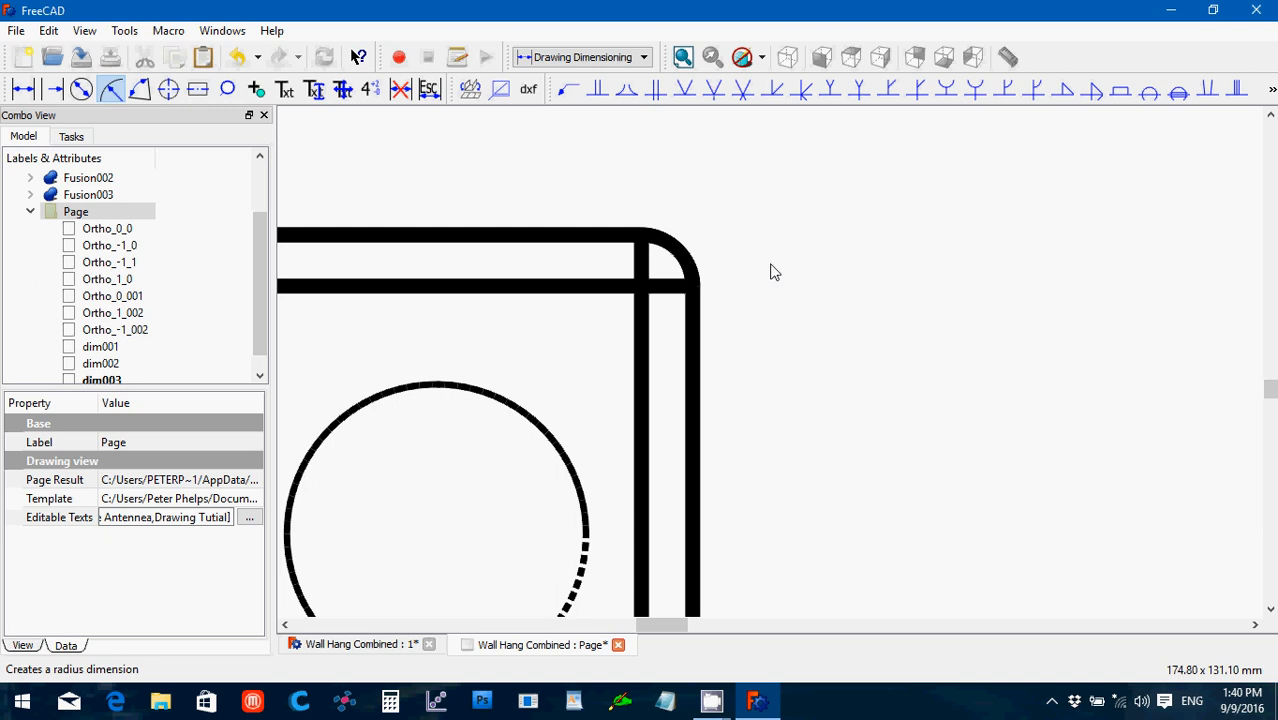
{"action": "left_click", "coordinate": [692, 290]}
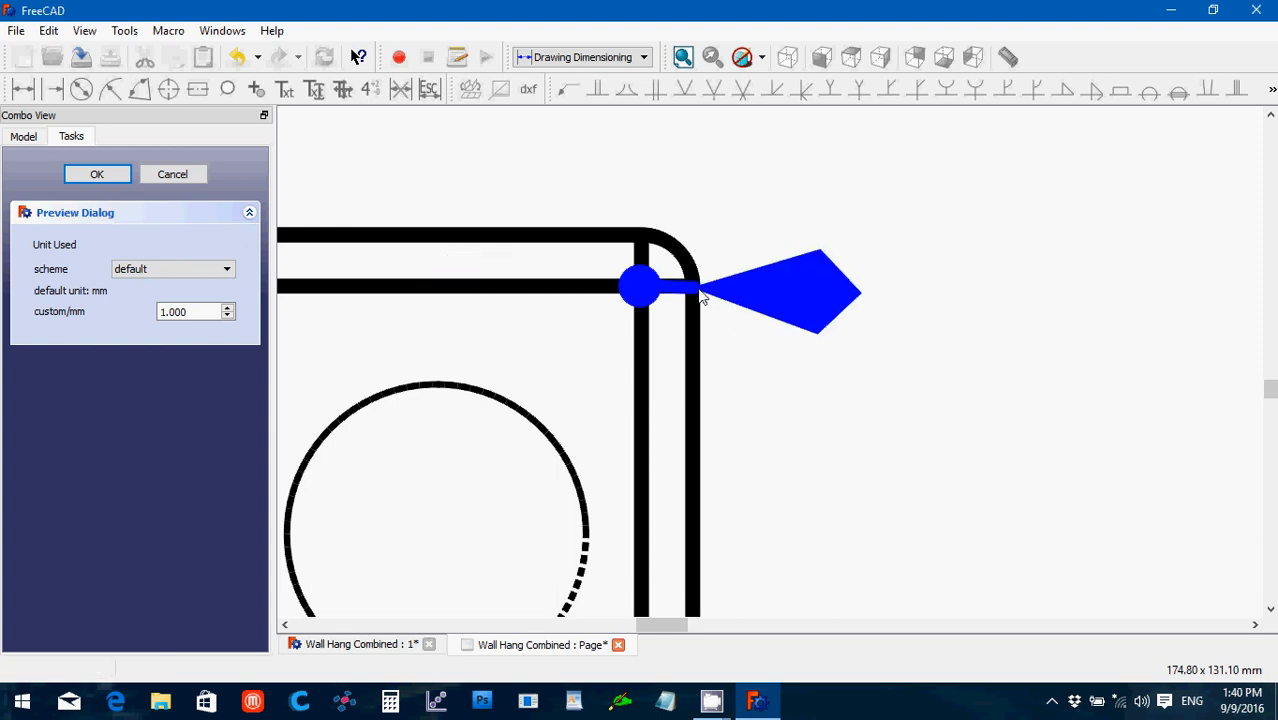
{"action": "left_click", "coordinate": [662, 255]}
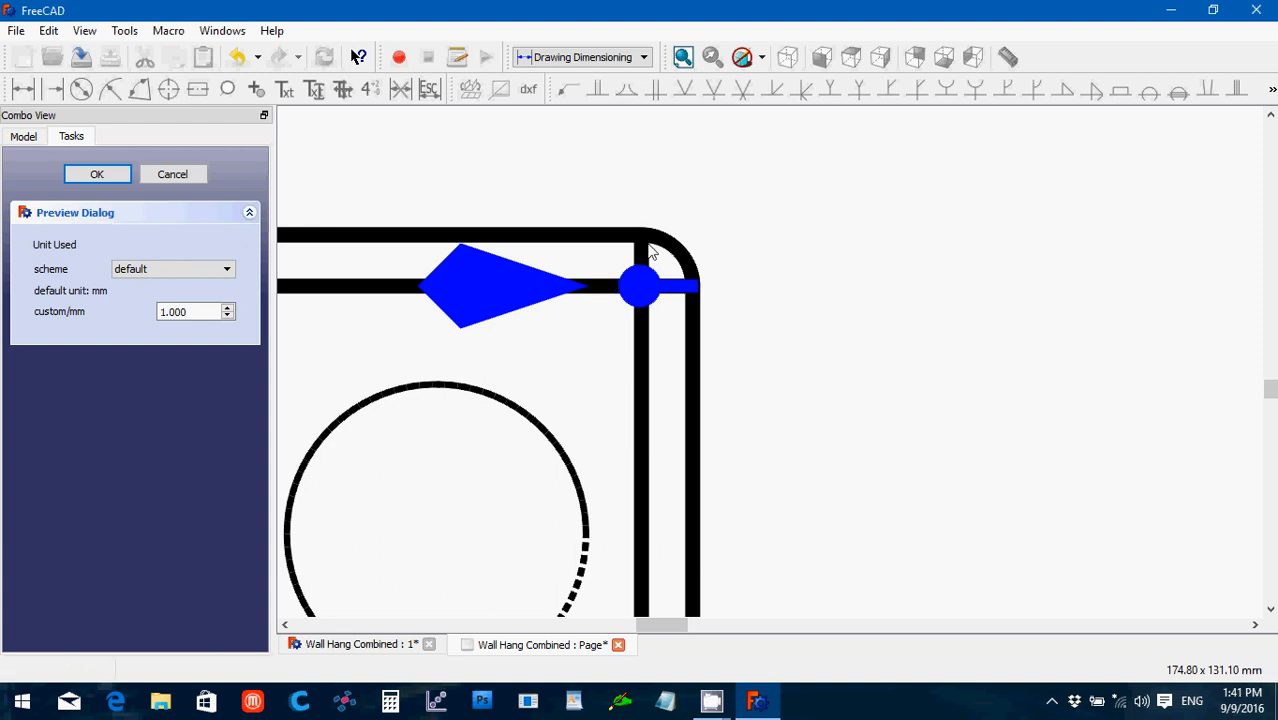
{"action": "left_click", "coordinate": [638, 284]}
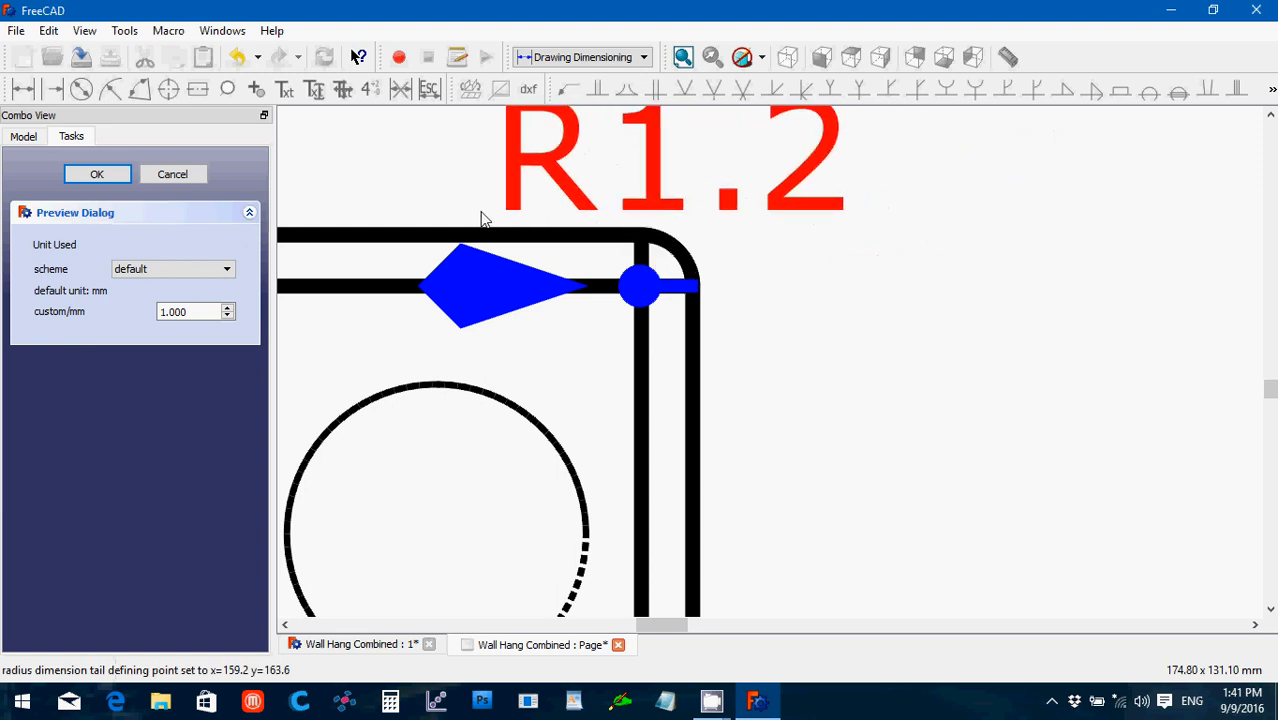
{"action": "left_click", "coordinate": [412, 230]}
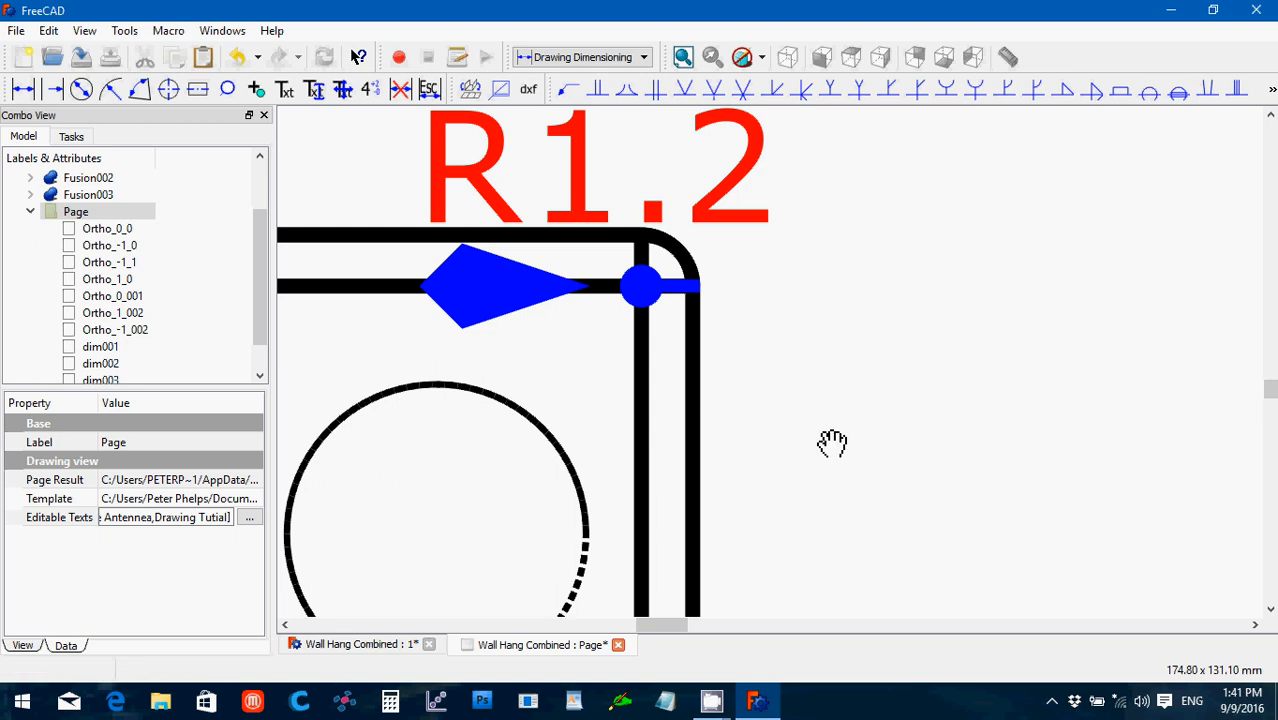
{"action": "scroll", "coordinate": [832, 443], "scroll_direction": "up", "scroll_amount": 1}
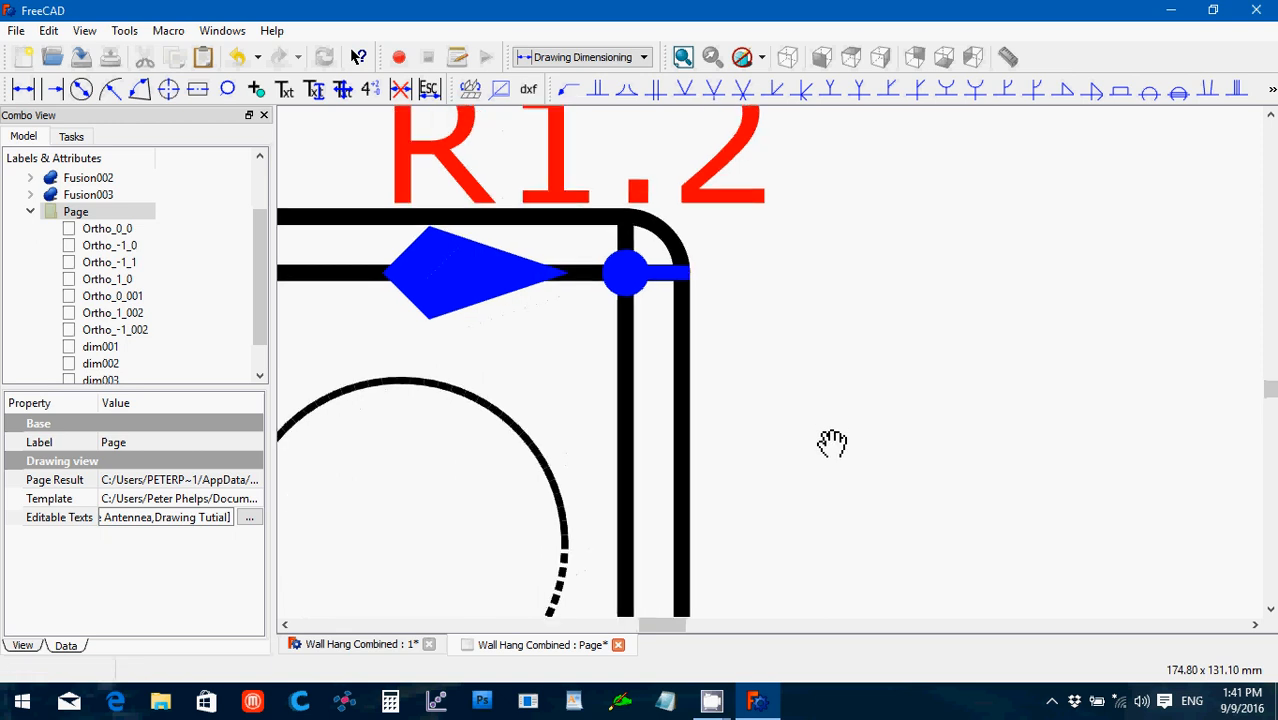
{"action": "scroll", "coordinate": [832, 443], "scroll_direction": "down", "scroll_amount": 1}
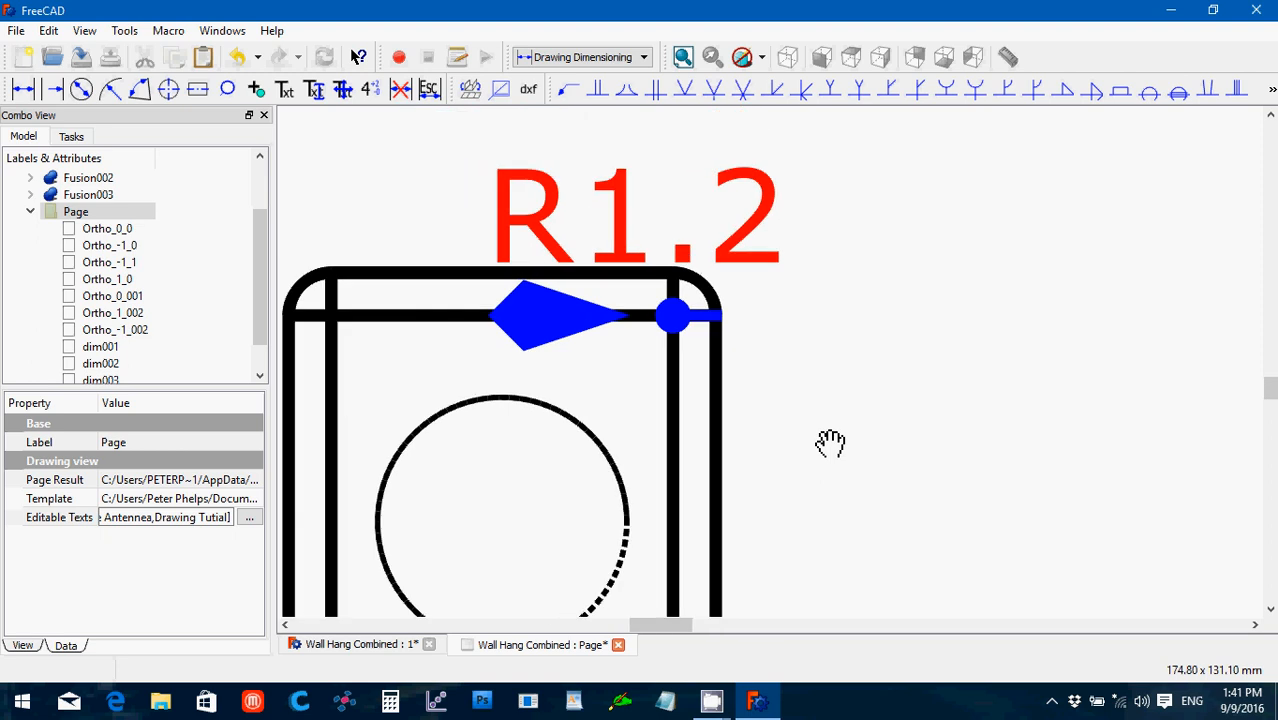
{"action": "scroll", "coordinate": [830, 443], "scroll_direction": "down", "scroll_amount": 3}
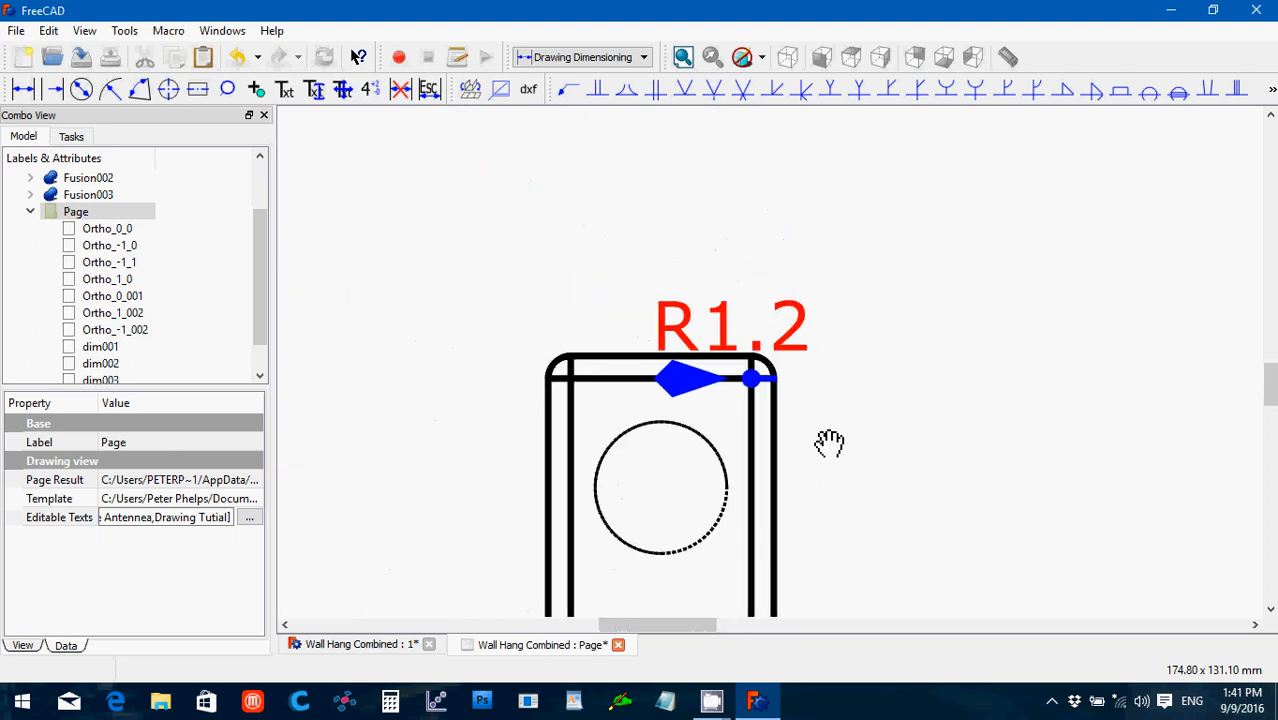
{"action": "scroll", "coordinate": [1060, 468], "scroll_direction": "down", "scroll_amount": 3}
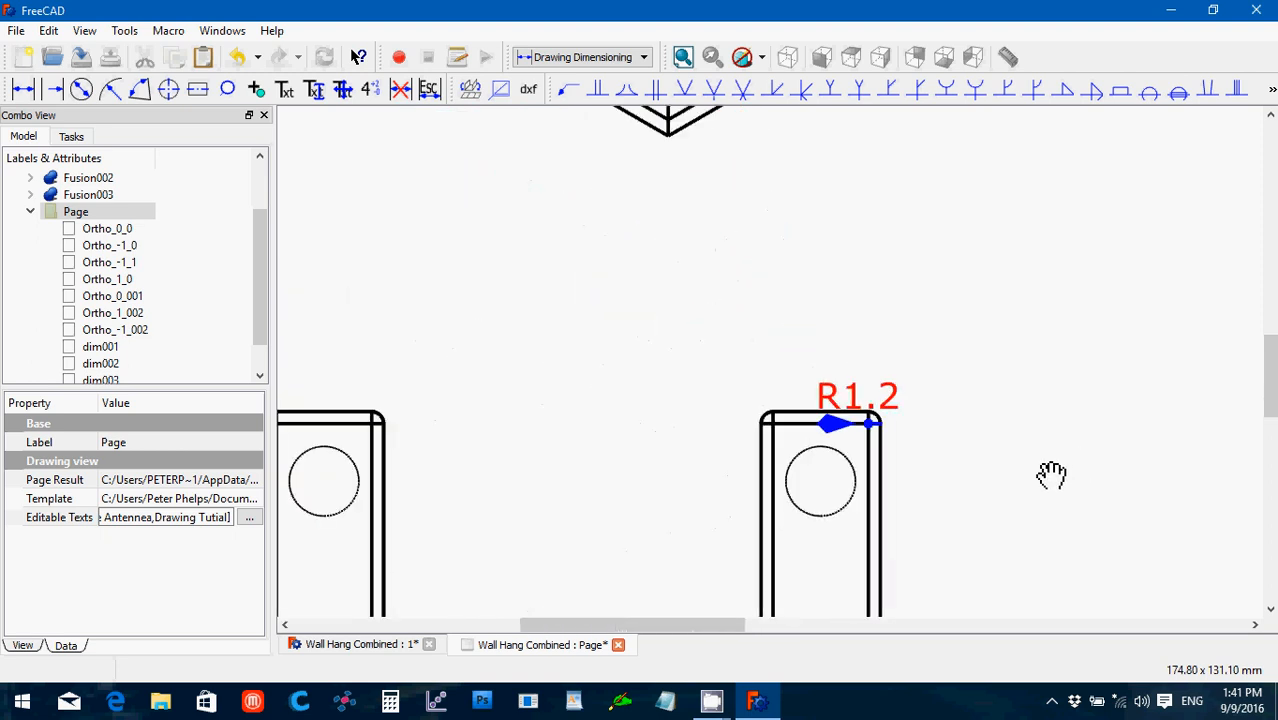
Step: Add a horizontal linear dimension to the cone section below the antenna side view, placing its text centred above the dimension line
{"action": "scroll", "coordinate": [1052, 475], "scroll_direction": "down", "scroll_amount": 1}
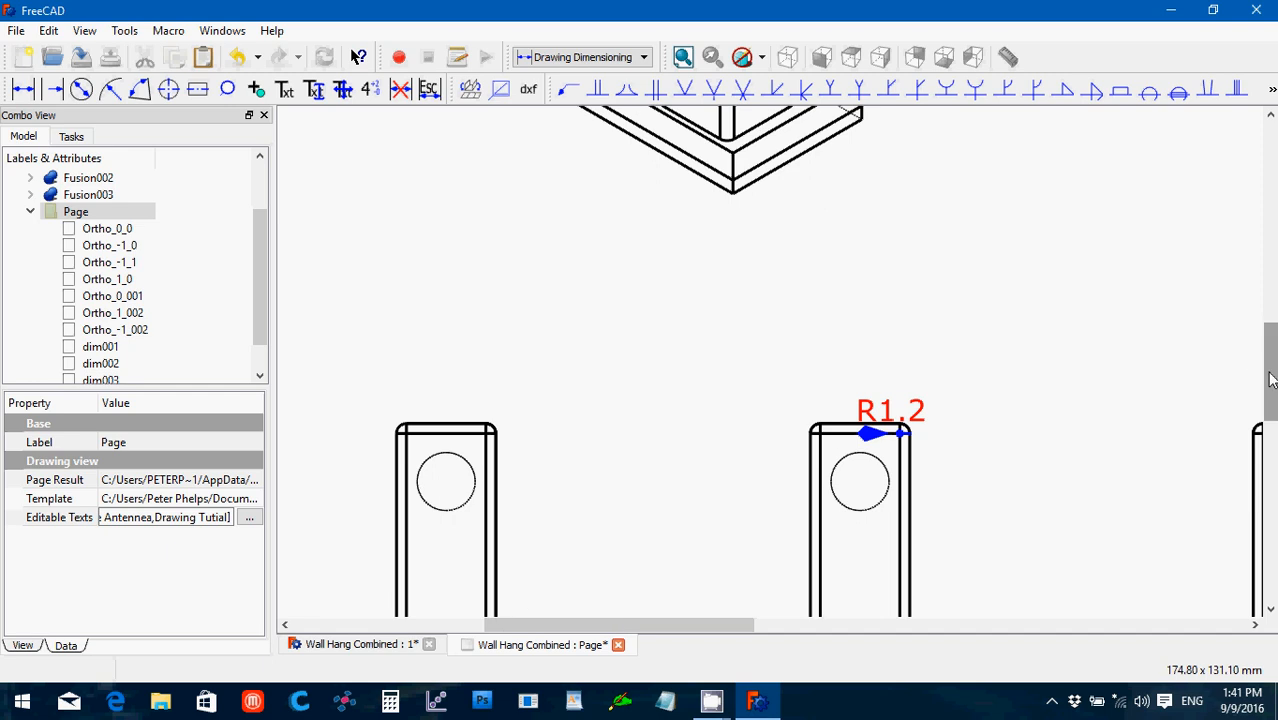
{"action": "left_click_drag", "start_coordinate": [1270, 378], "coordinate": [1270, 442]}
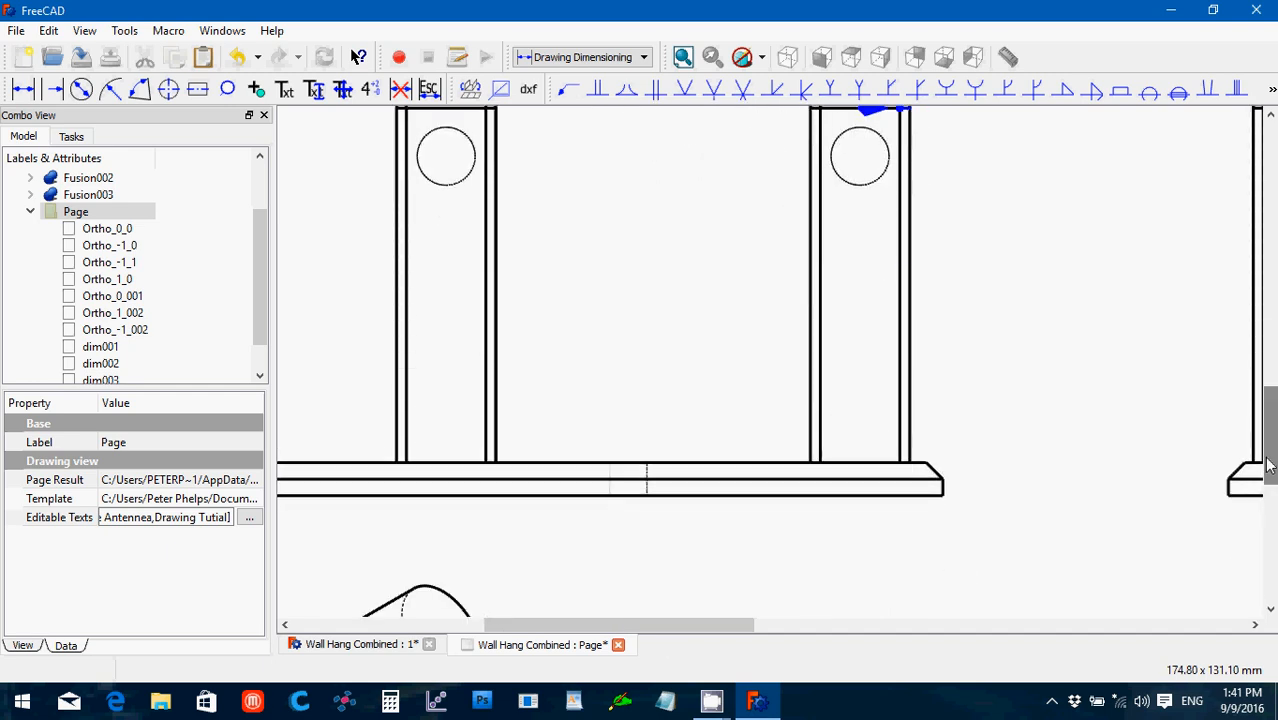
{"action": "left_click_drag", "start_coordinate": [1268, 465], "coordinate": [1268, 565]}
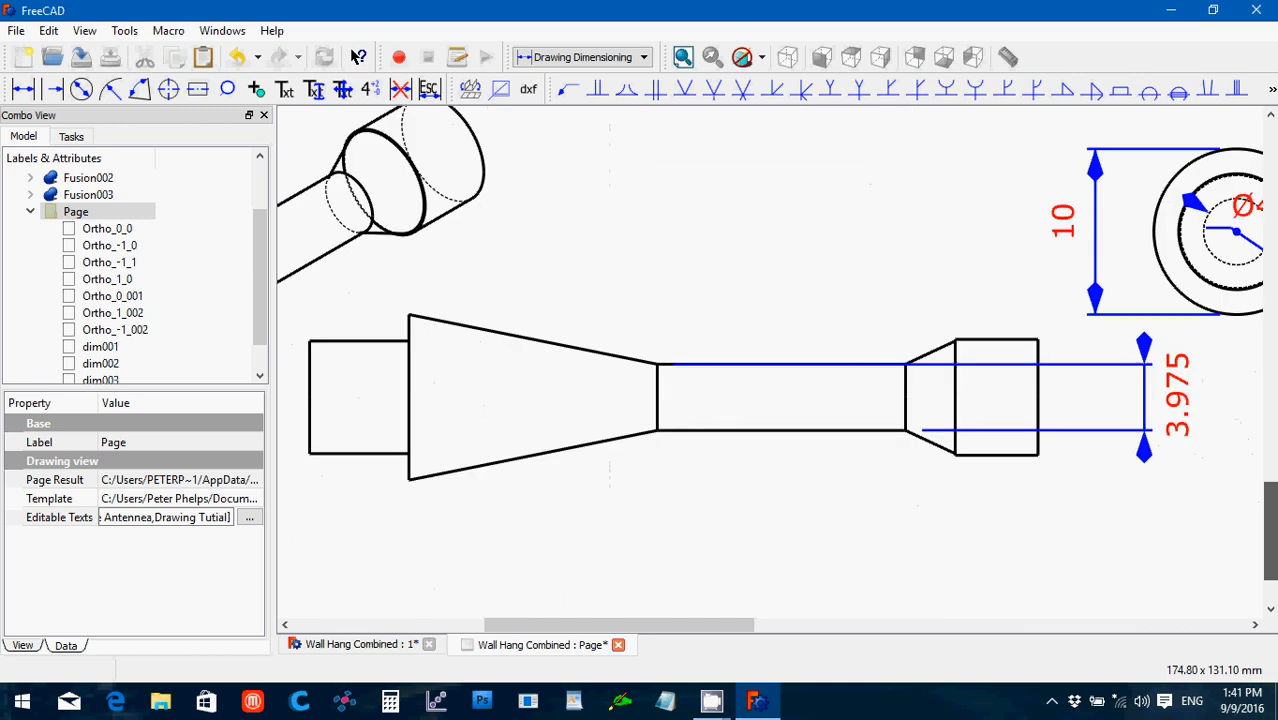
{"action": "left_click_drag", "start_coordinate": [687, 625], "coordinate": [655, 627]}
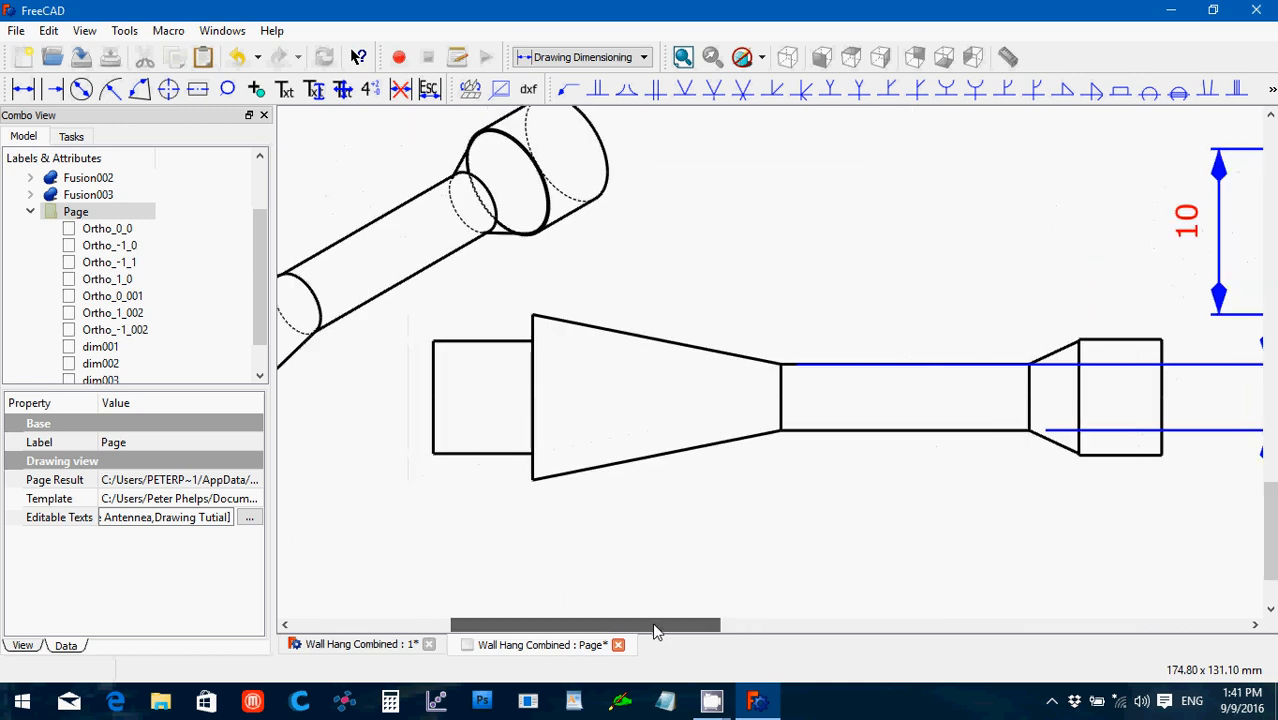
{"action": "left_click", "coordinate": [27, 92]}
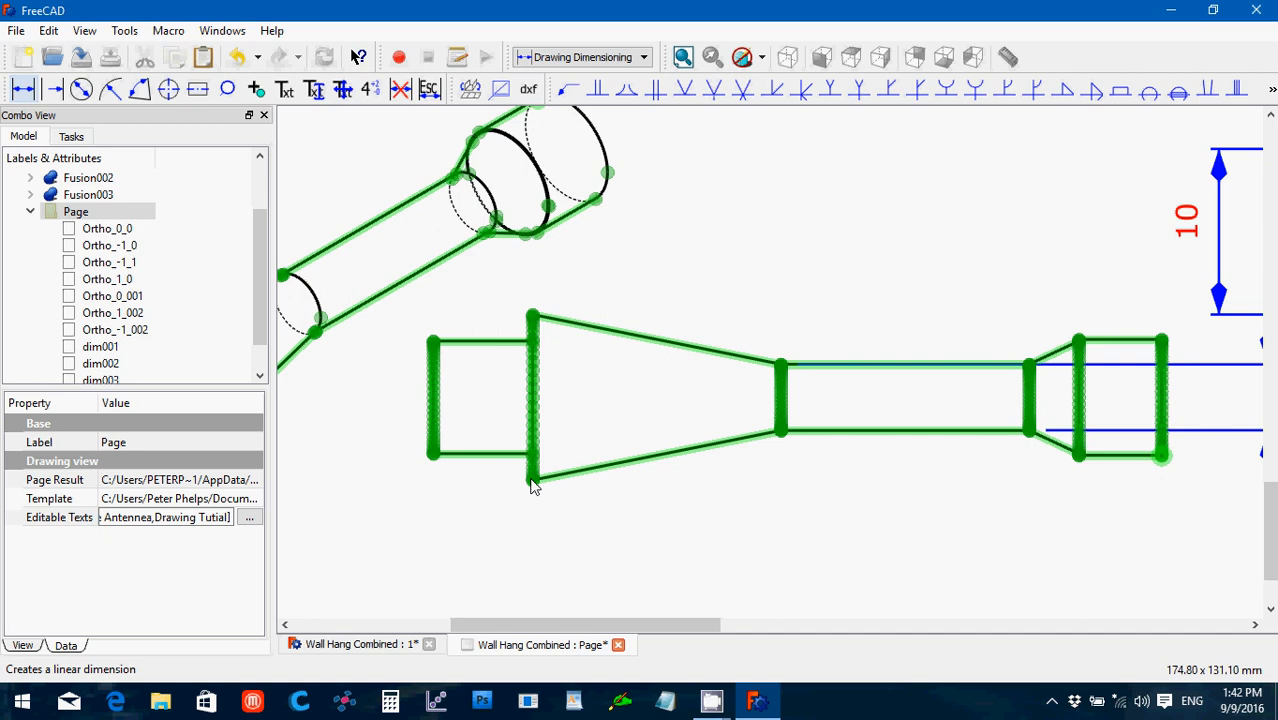
{"action": "left_click", "coordinate": [781, 430]}
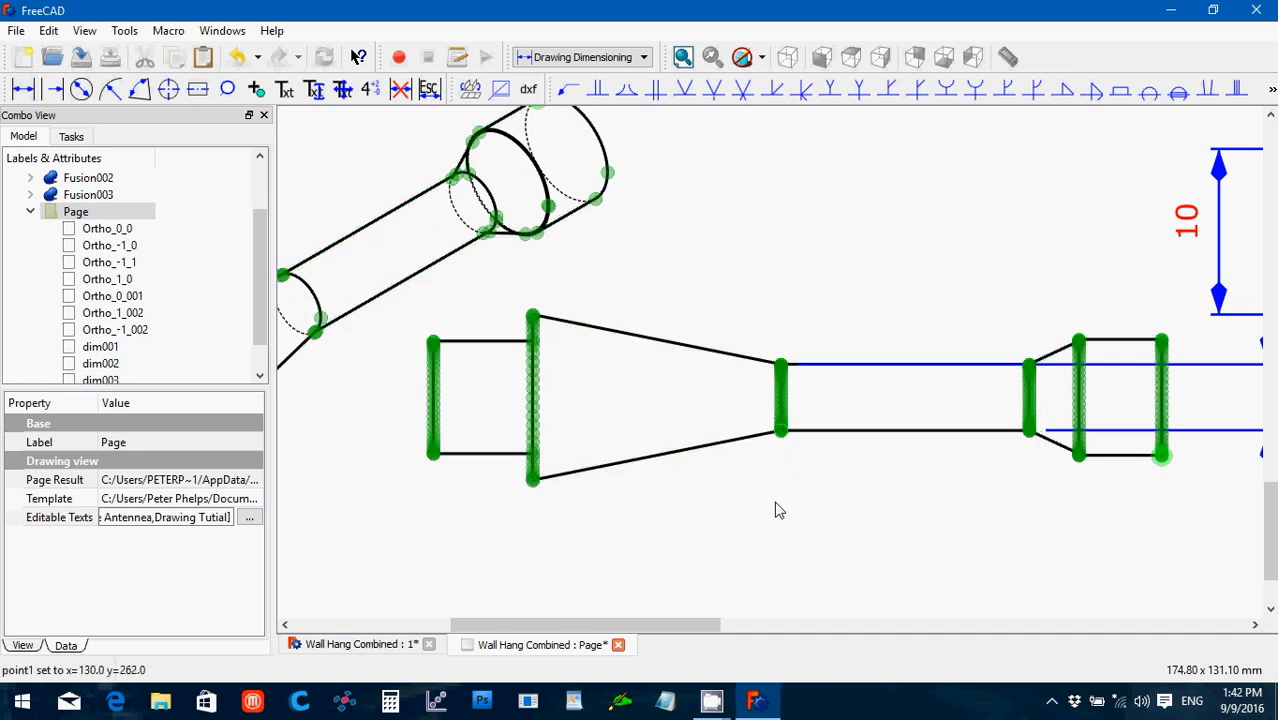
{"action": "left_click", "coordinate": [532, 478]}
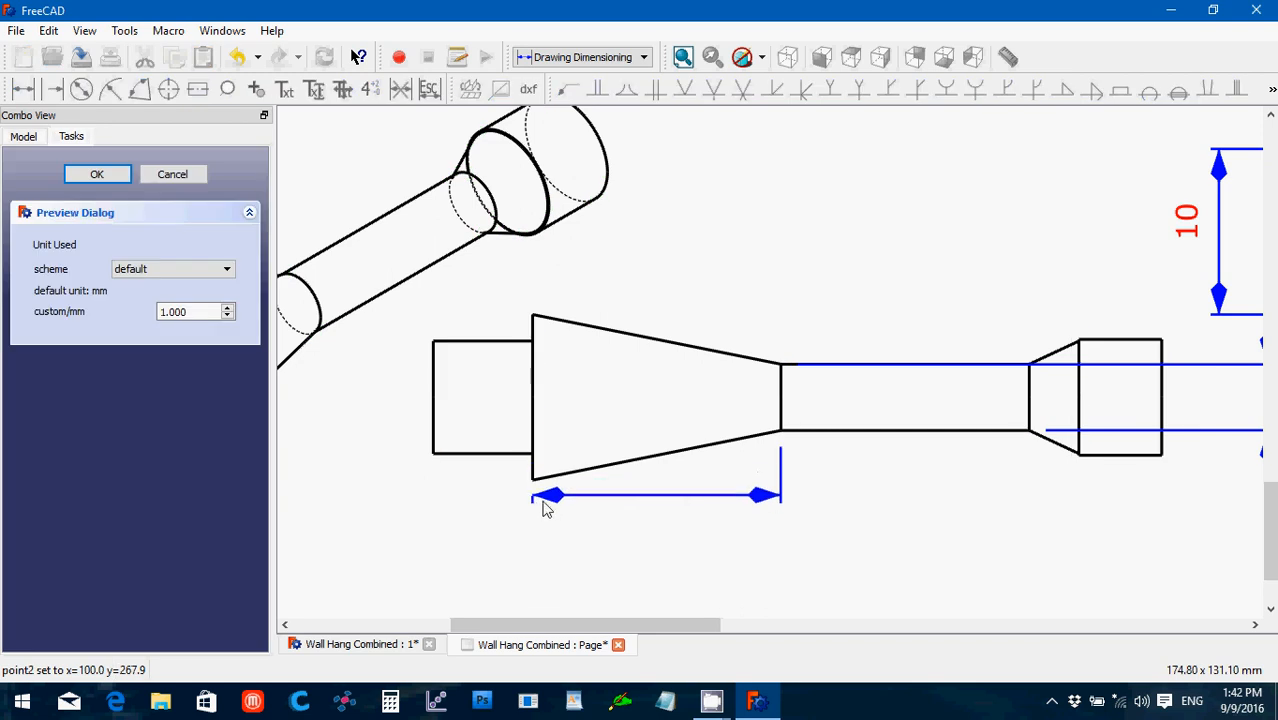
{"action": "left_click", "coordinate": [568, 537]}
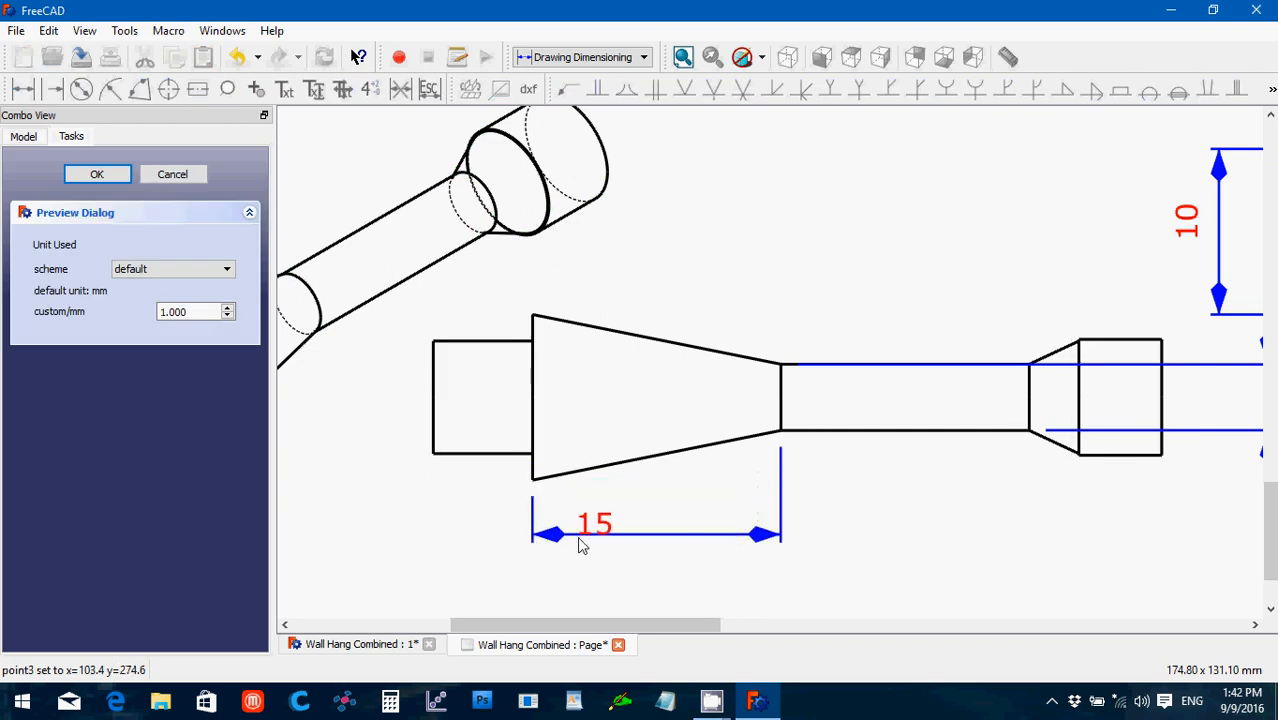
{"action": "left_click", "coordinate": [643, 522]}
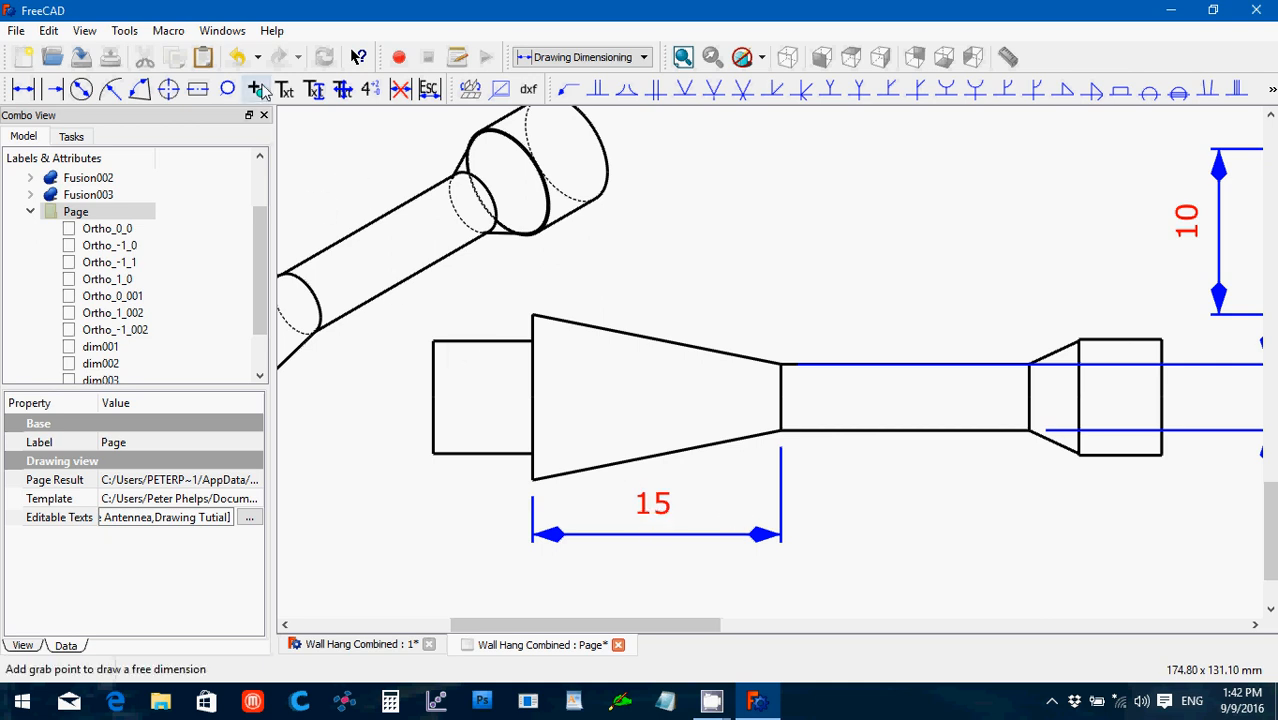
Step: Edit the cone length dimension's text to read 14.5, with font size 6 and colour rgb(255,255,0)
{"action": "left_click", "coordinate": [316, 90]}
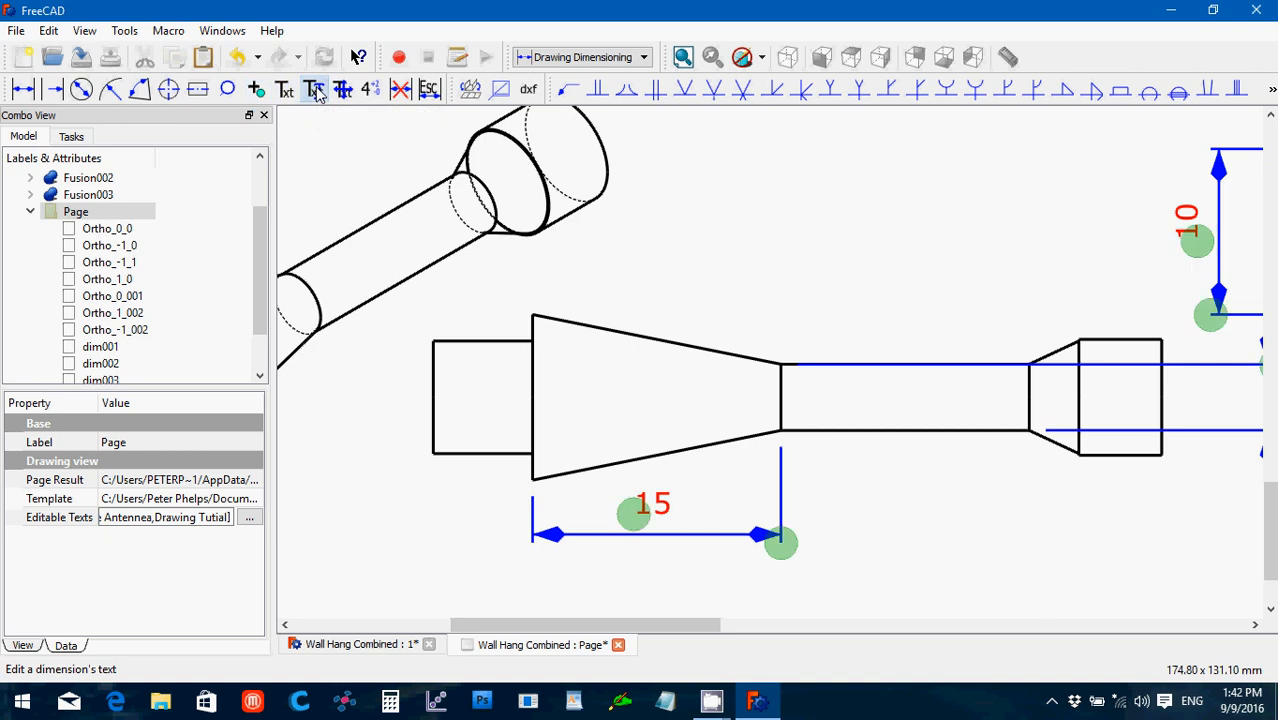
{"action": "left_click", "coordinate": [634, 513]}
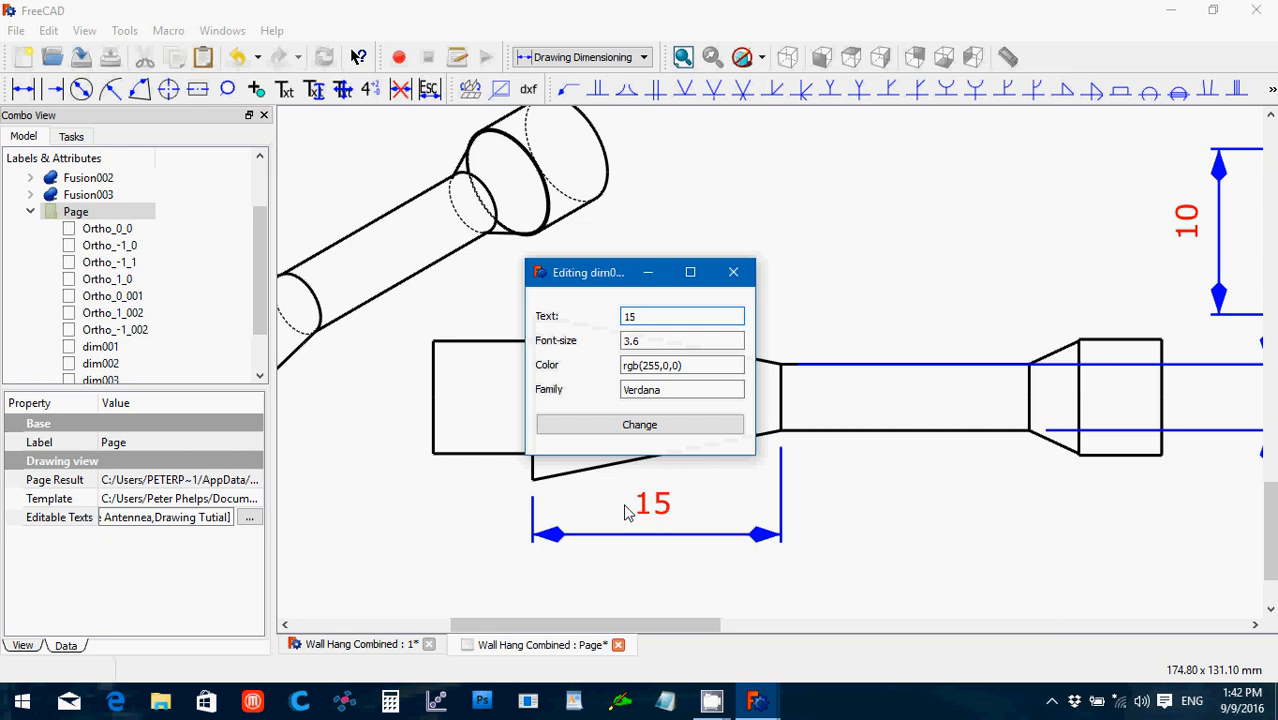
{"action": "double_click", "coordinate": [665, 365]}
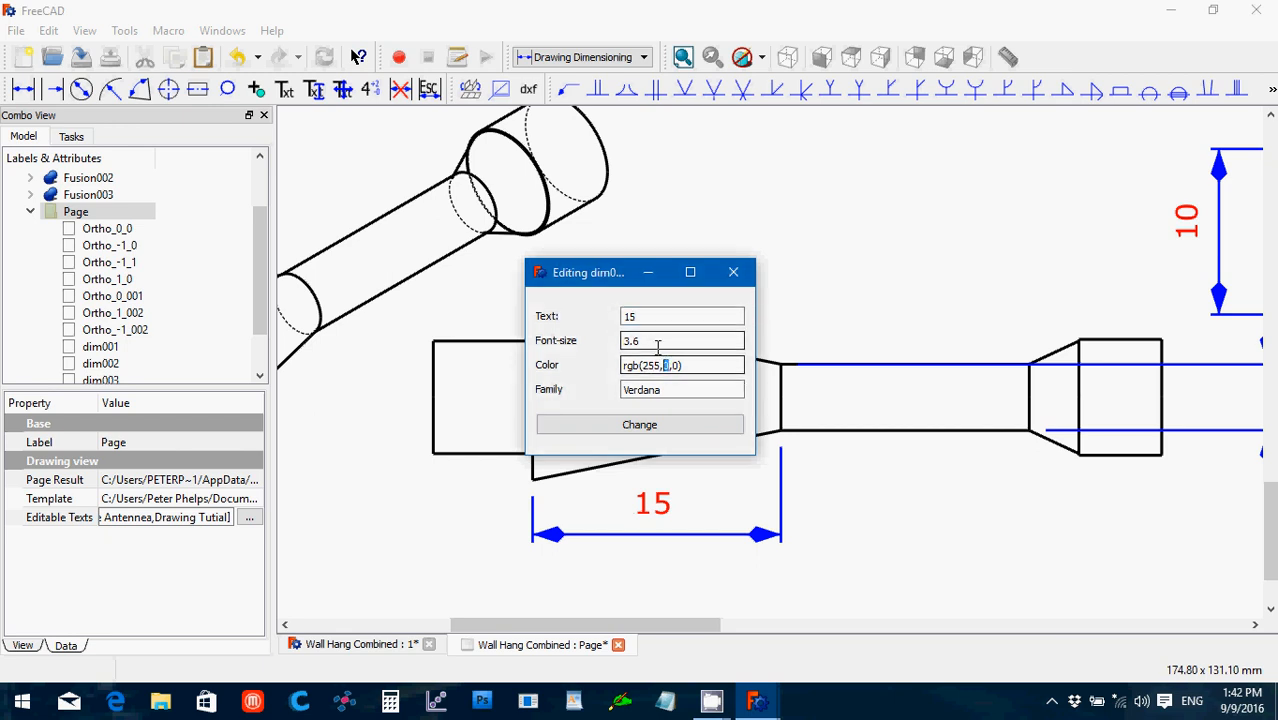
{"action": "type", "text": "255"}
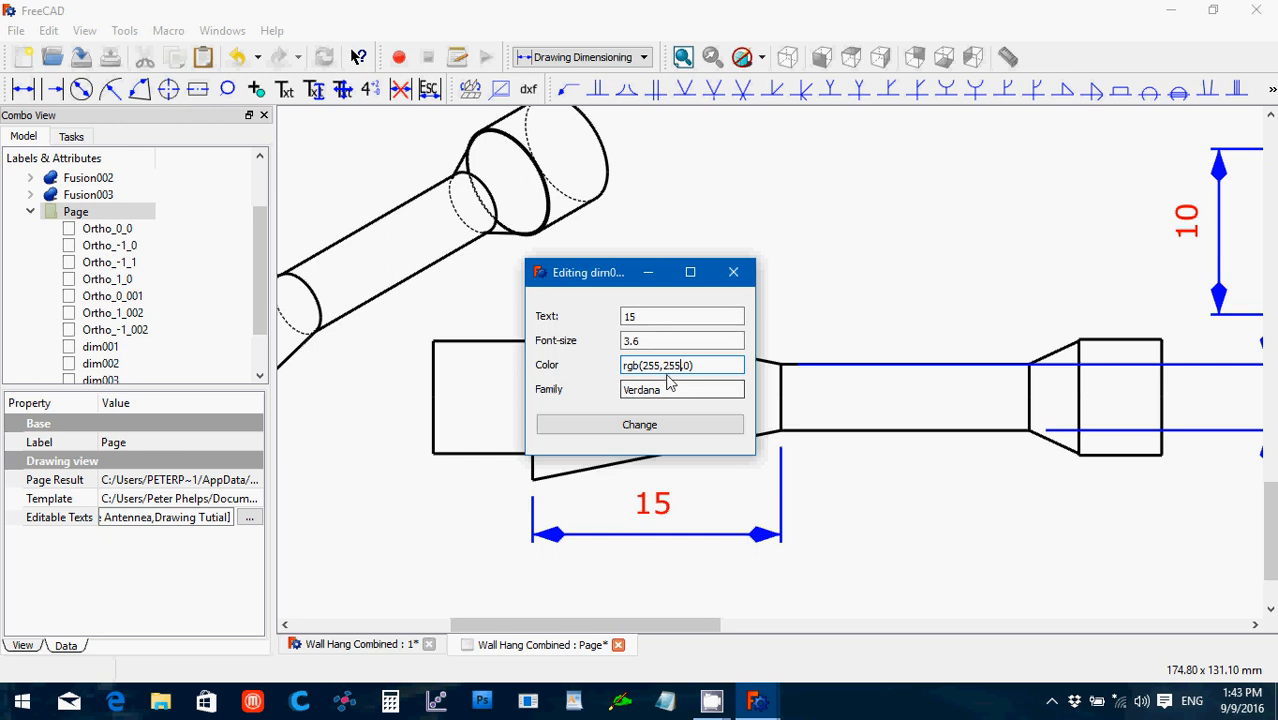
{"action": "left_click_drag", "start_coordinate": [639, 341], "coordinate": [548, 348]}
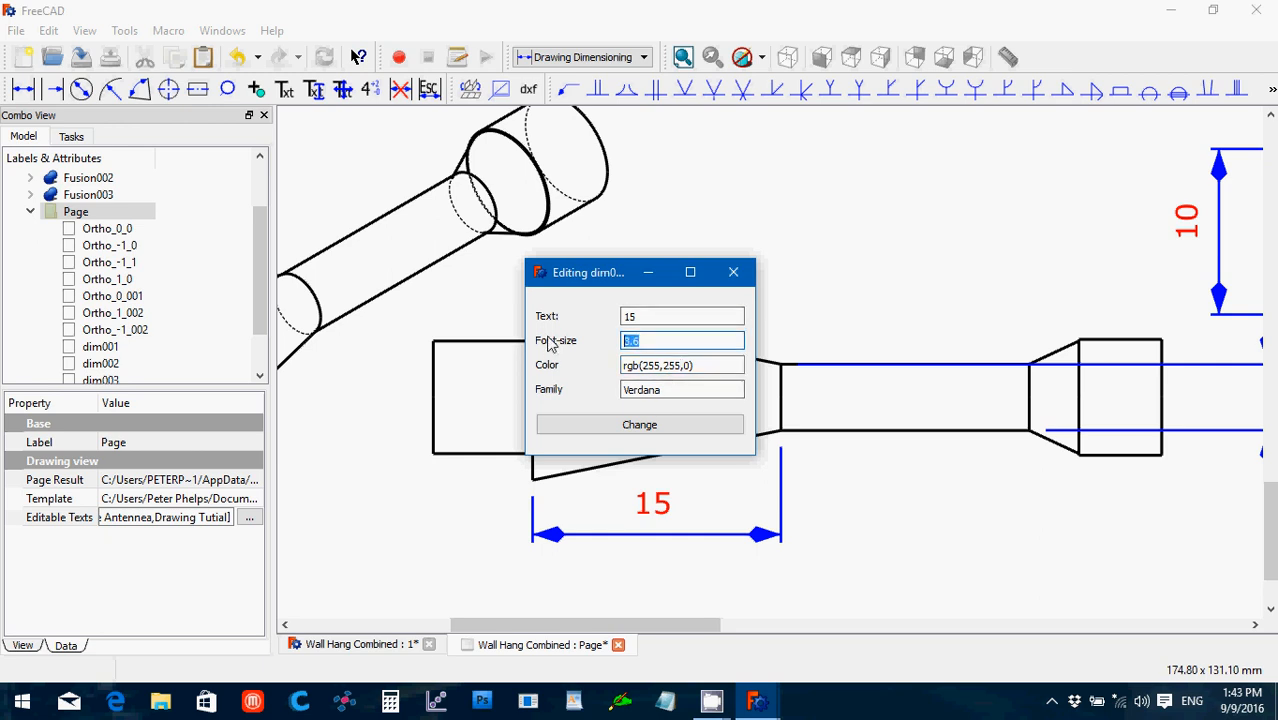
{"action": "type", "text": "6"}
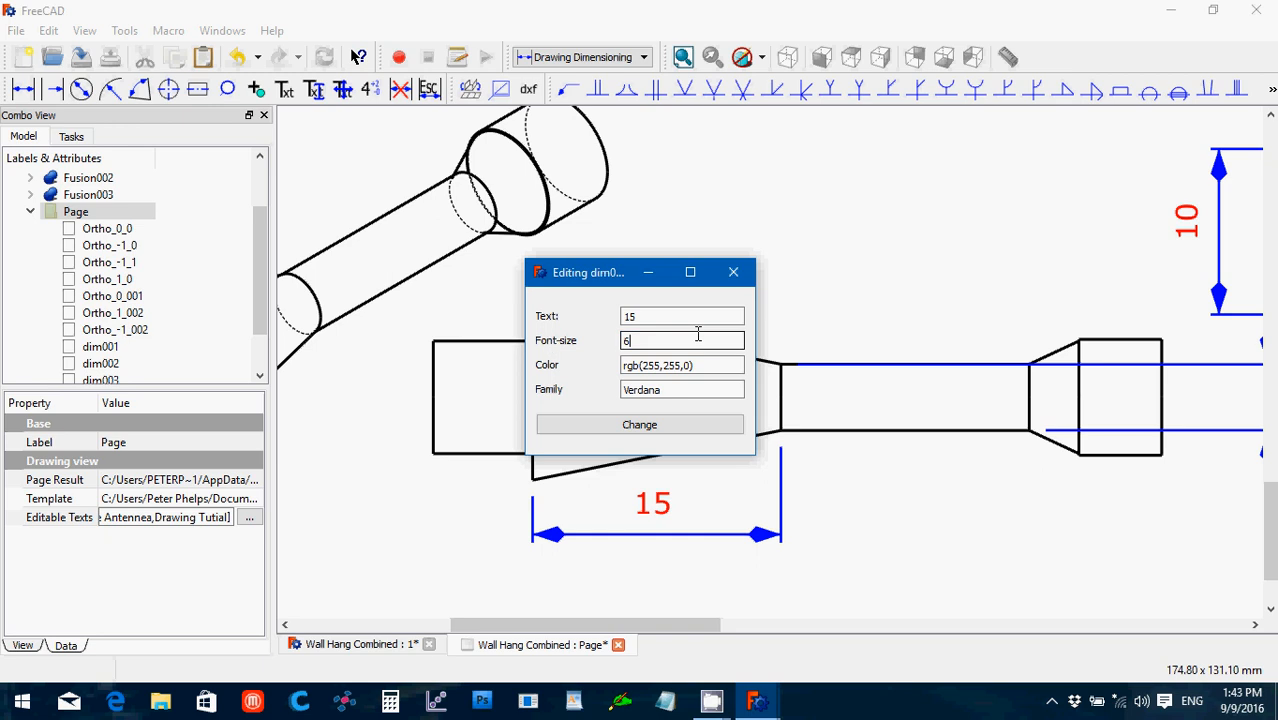
{"action": "left_click_drag", "start_coordinate": [681, 317], "coordinate": [612, 317]}
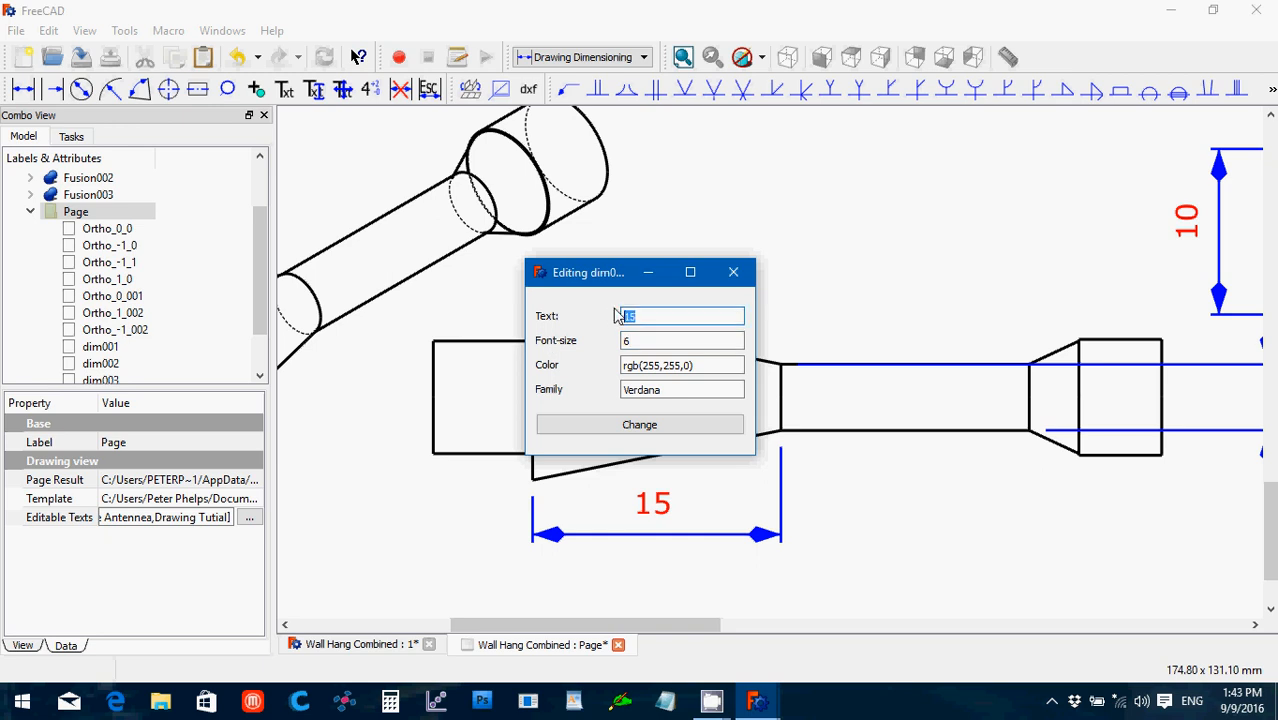
{"action": "type", "text": "14.5"}
{"action": "left_click", "coordinate": [607, 428]}
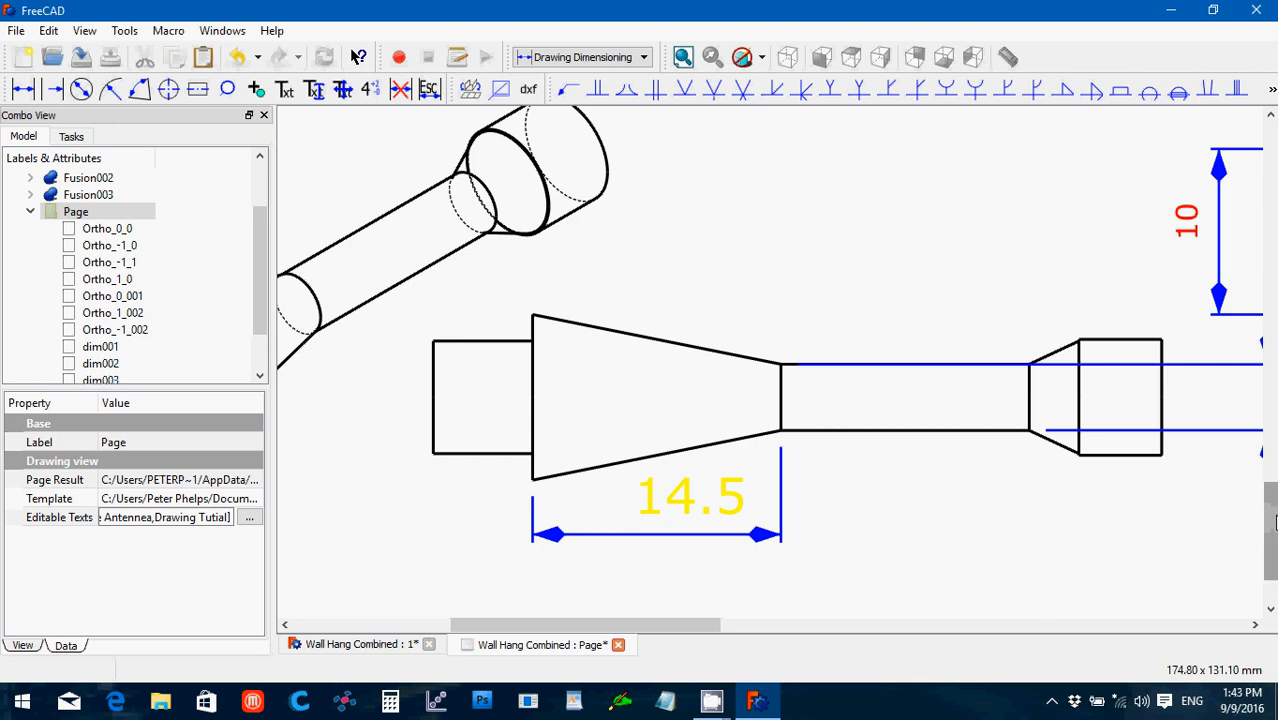
Step: Review the whole A3 sheet, checking the wall-hang views, antenna projections, placed dimensions and title block
{"action": "left_click_drag", "start_coordinate": [1270, 514], "coordinate": [1270, 468]}
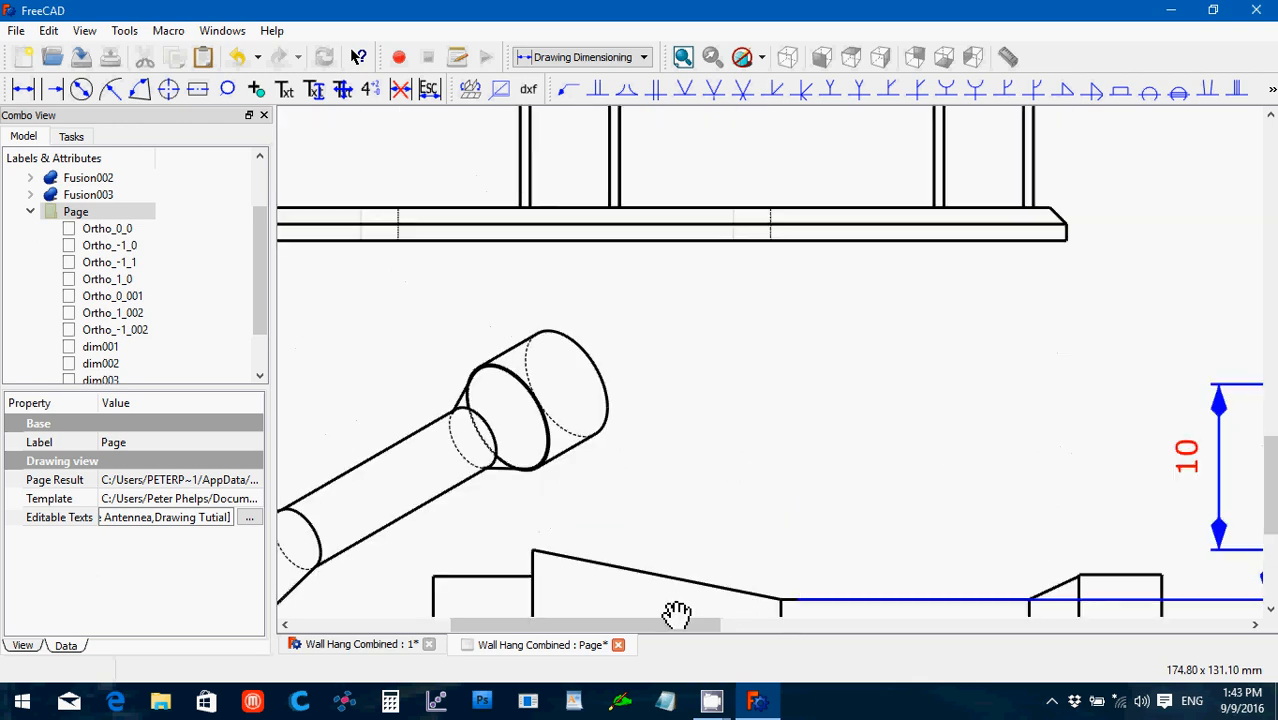
{"action": "left_click_drag", "start_coordinate": [579, 626], "coordinate": [491, 627]}
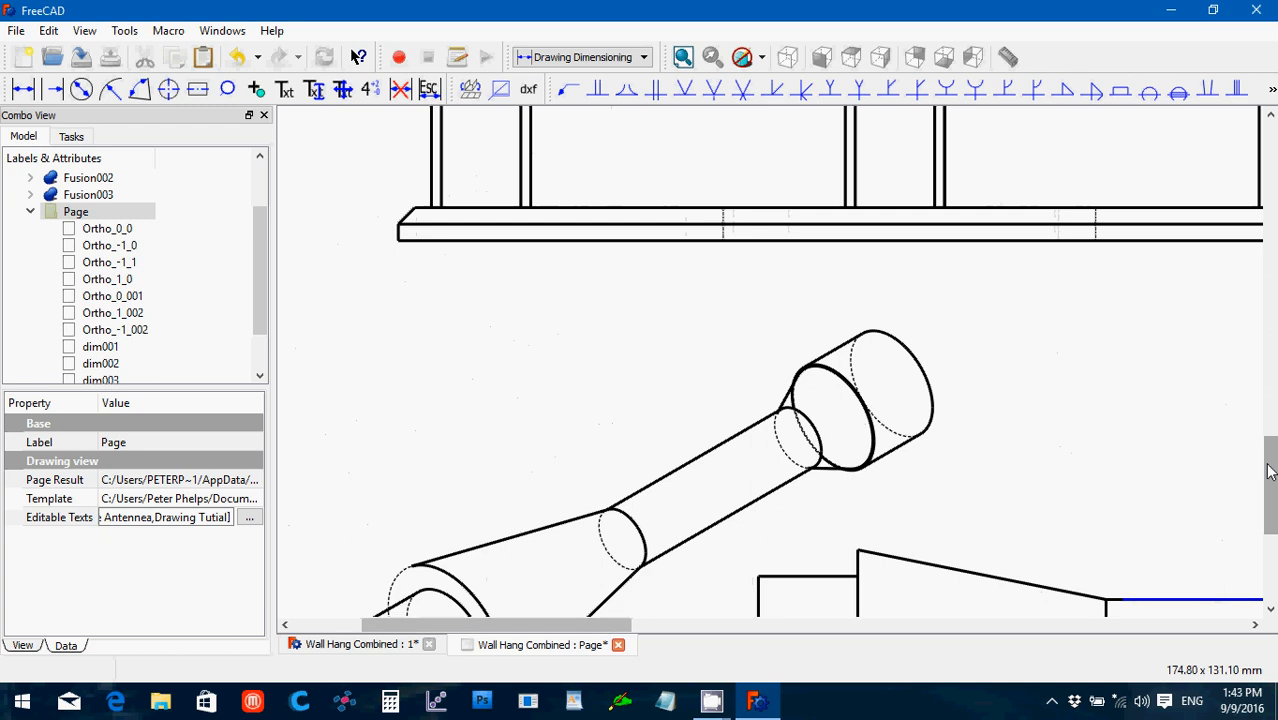
{"action": "left_click_drag", "start_coordinate": [597, 628], "coordinate": [683, 630]}
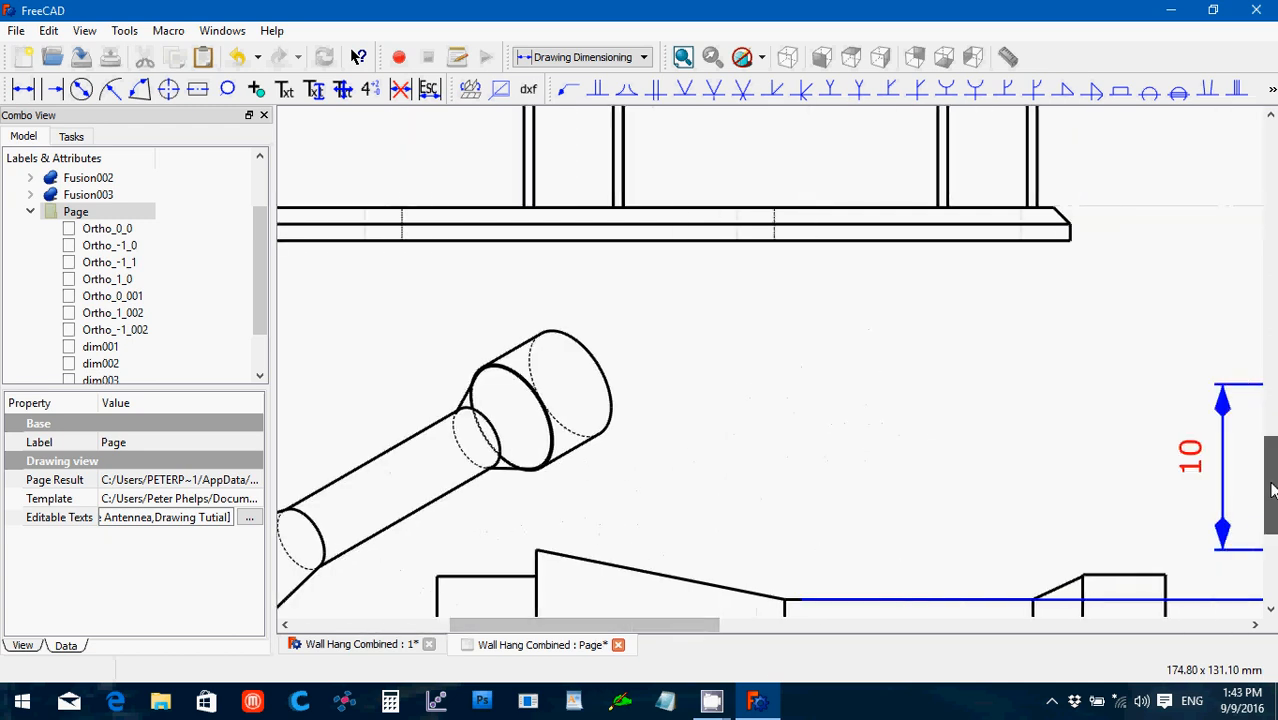
{"action": "scroll", "coordinate": [952, 430], "scroll_direction": "down", "scroll_amount": 5}
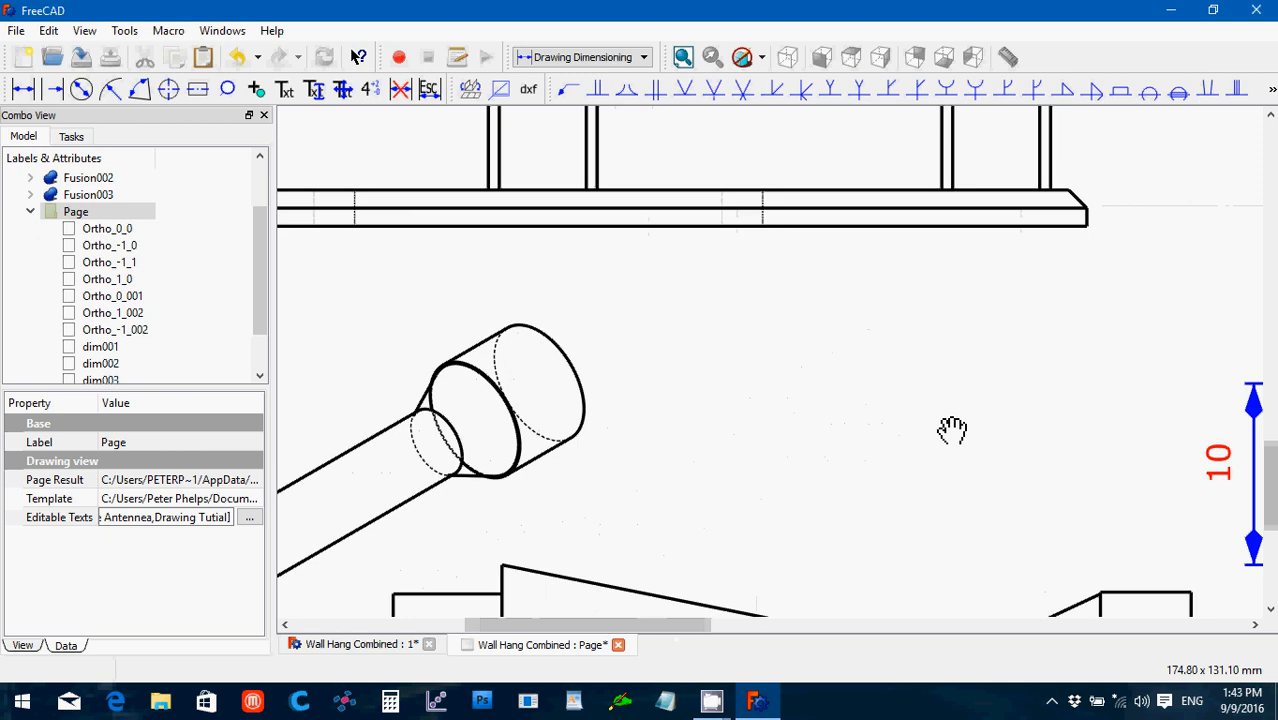
{"action": "scroll", "coordinate": [952, 430], "scroll_direction": "down", "scroll_amount": 4}
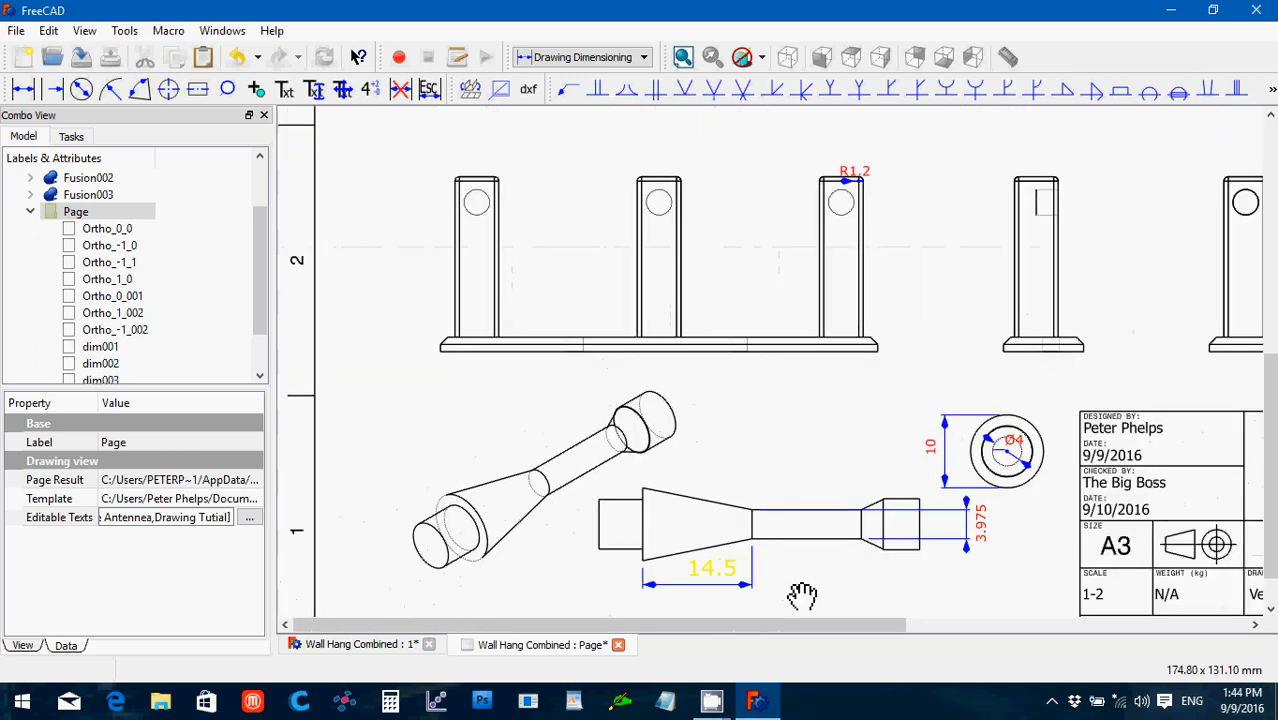
{"action": "left_click_drag", "start_coordinate": [799, 628], "coordinate": [826, 628]}
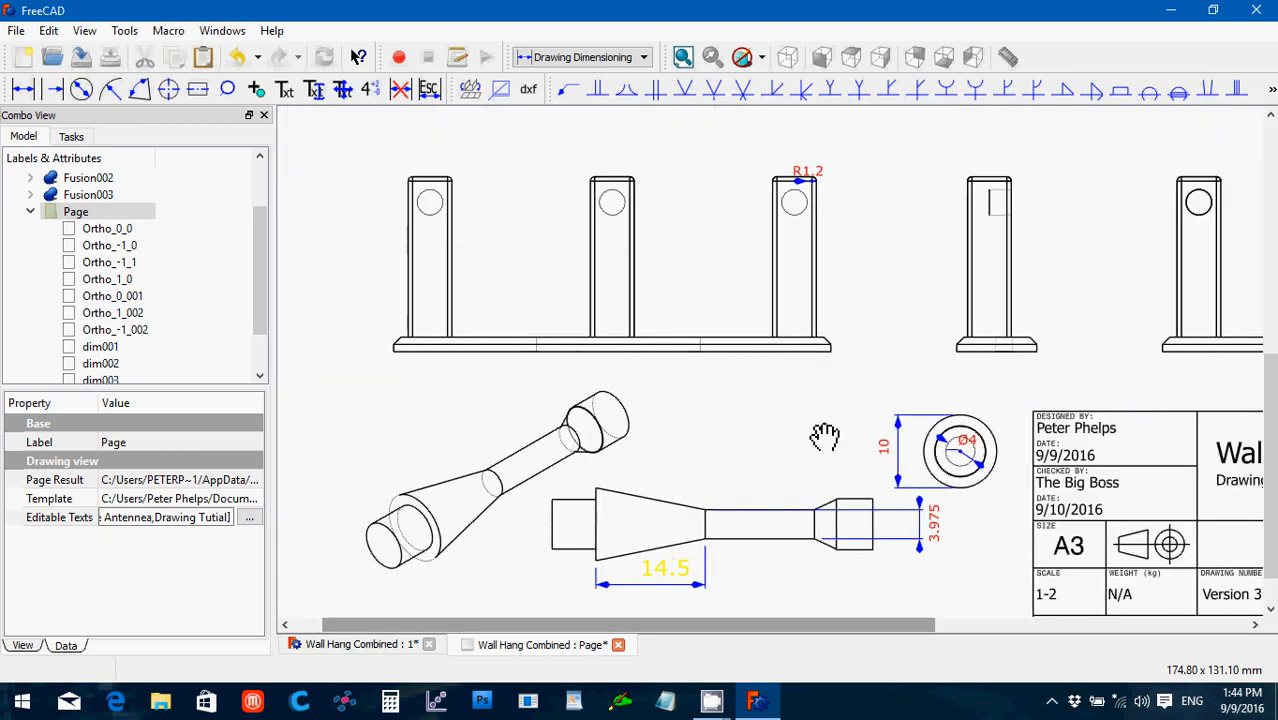
{"action": "scroll", "coordinate": [811, 430], "scroll_direction": "down", "scroll_amount": 2}
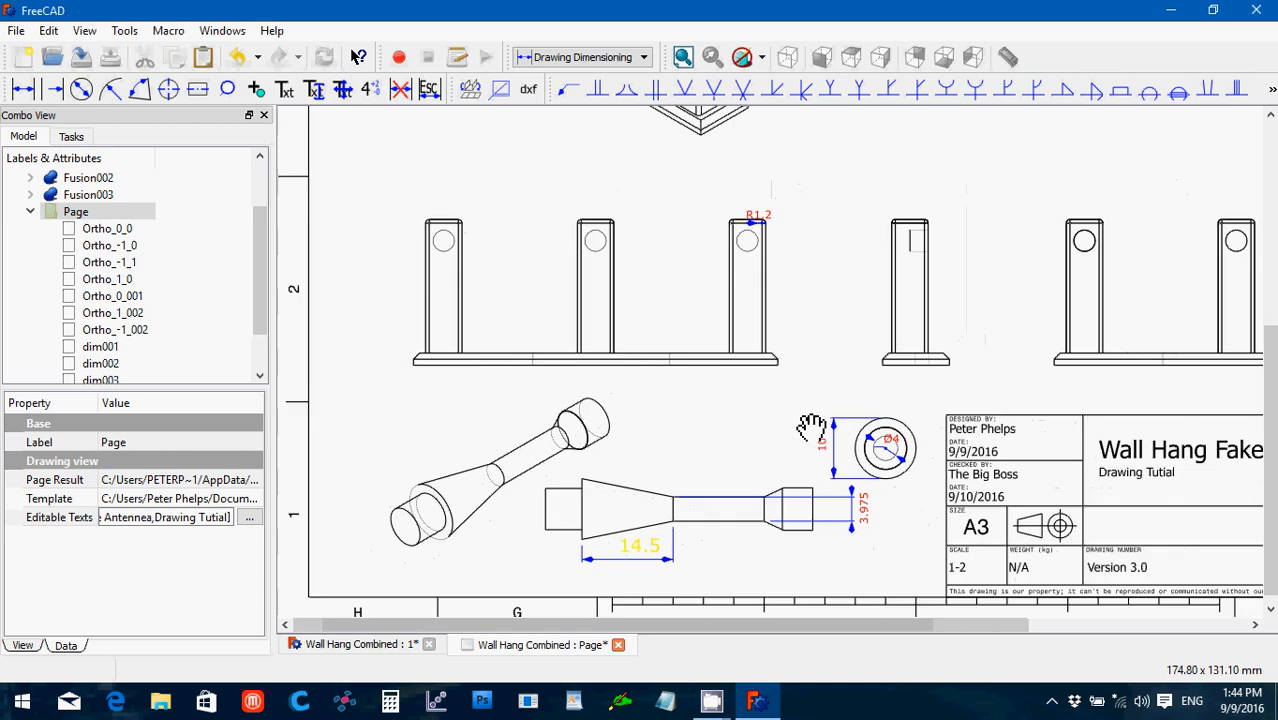
{"action": "scroll", "coordinate": [813, 430], "scroll_direction": "down", "scroll_amount": 2}
{"action": "left_click_drag", "start_coordinate": [1270, 452], "coordinate": [1270, 418]}
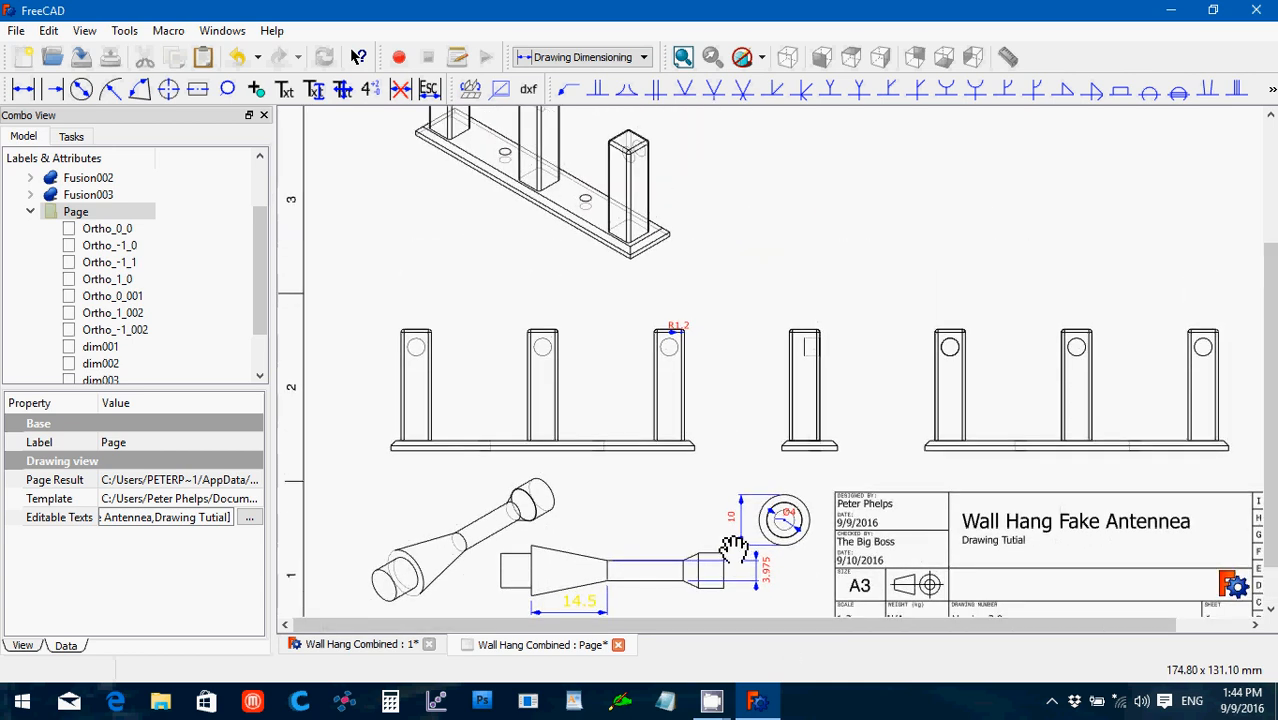
{"action": "scroll", "coordinate": [725, 540], "scroll_direction": "down", "scroll_amount": 1}
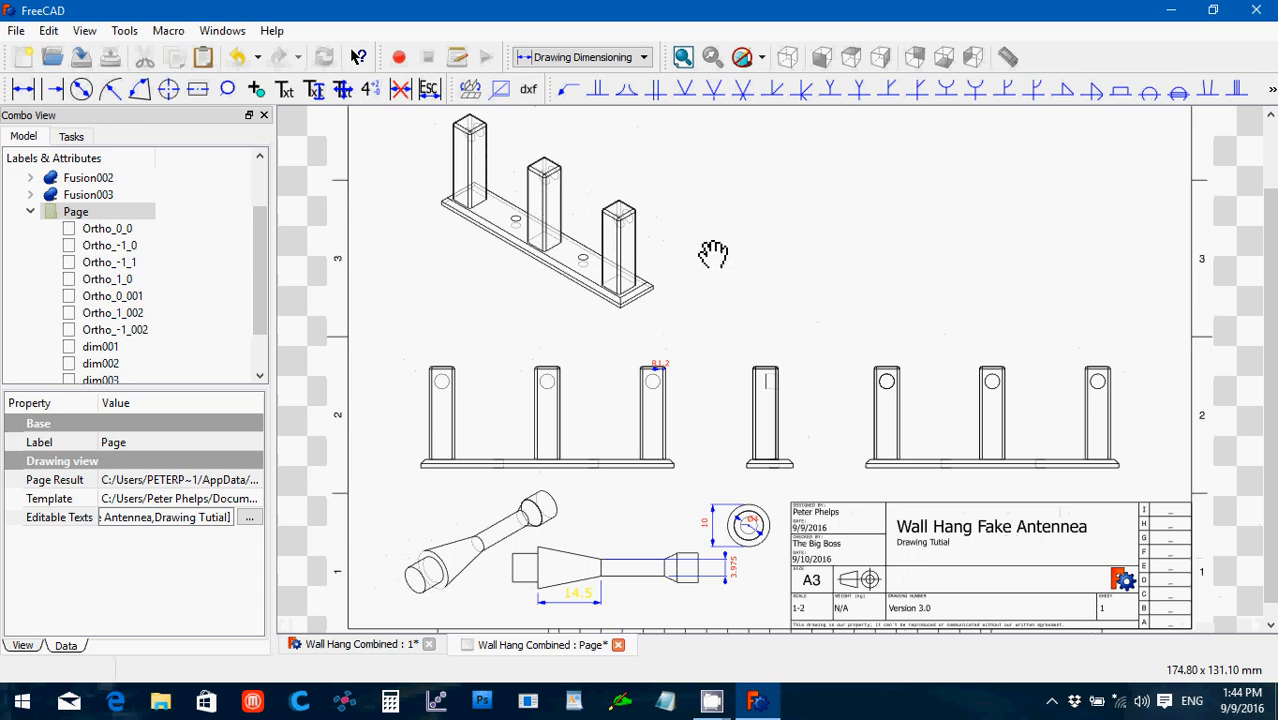
{"action": "scroll", "coordinate": [825, 473], "scroll_direction": "down", "scroll_amount": 1}
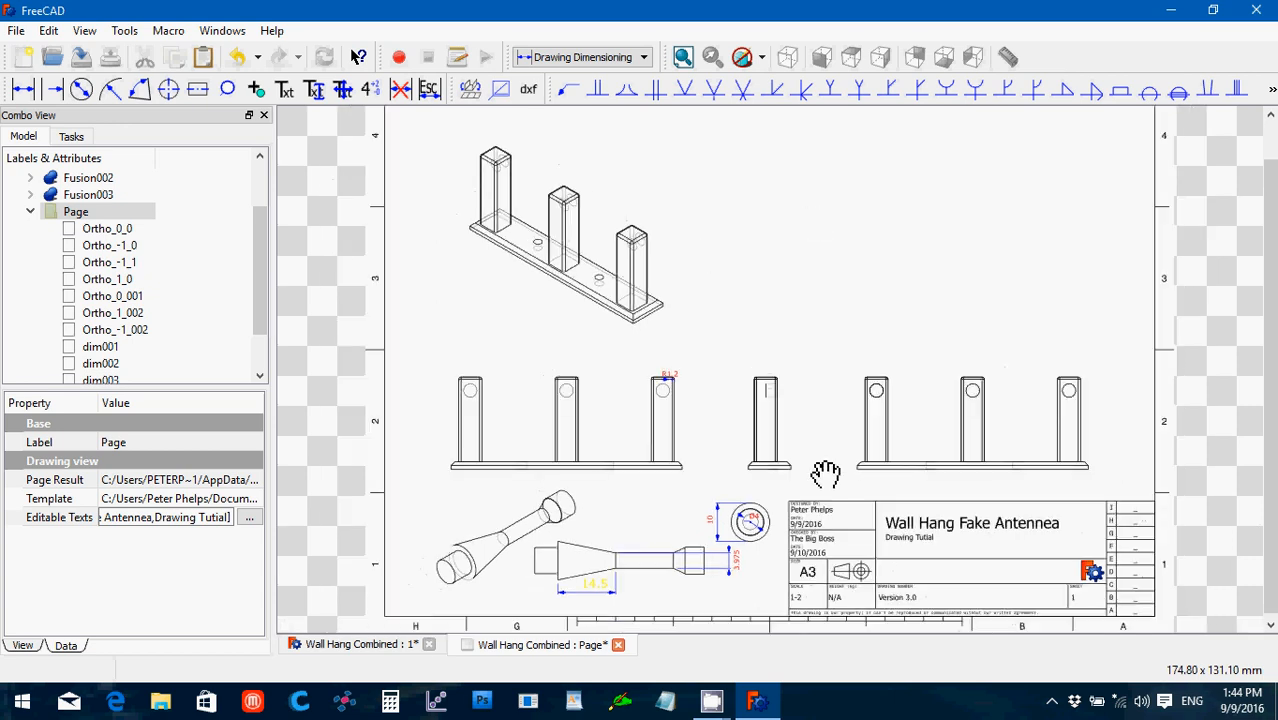
{"action": "scroll", "coordinate": [825, 473], "scroll_direction": "down", "scroll_amount": 1}
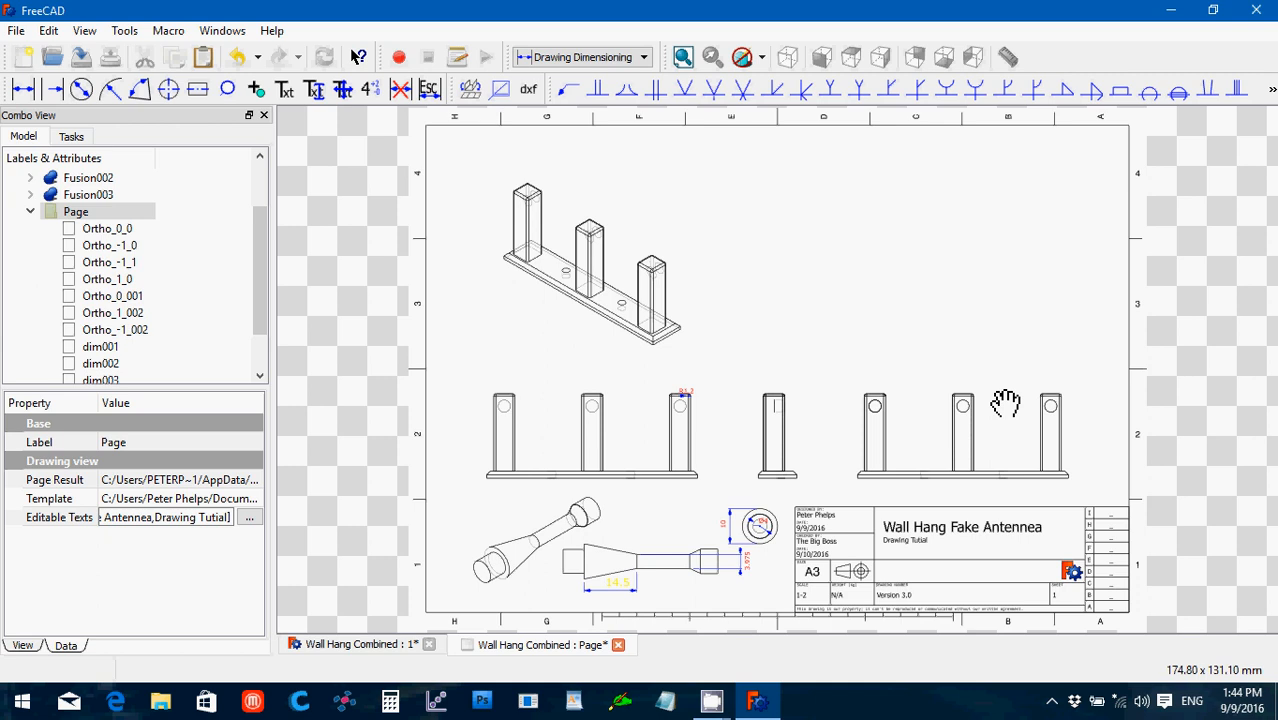
{"action": "scroll", "coordinate": [800, 555], "scroll_direction": "down", "scroll_amount": 2}
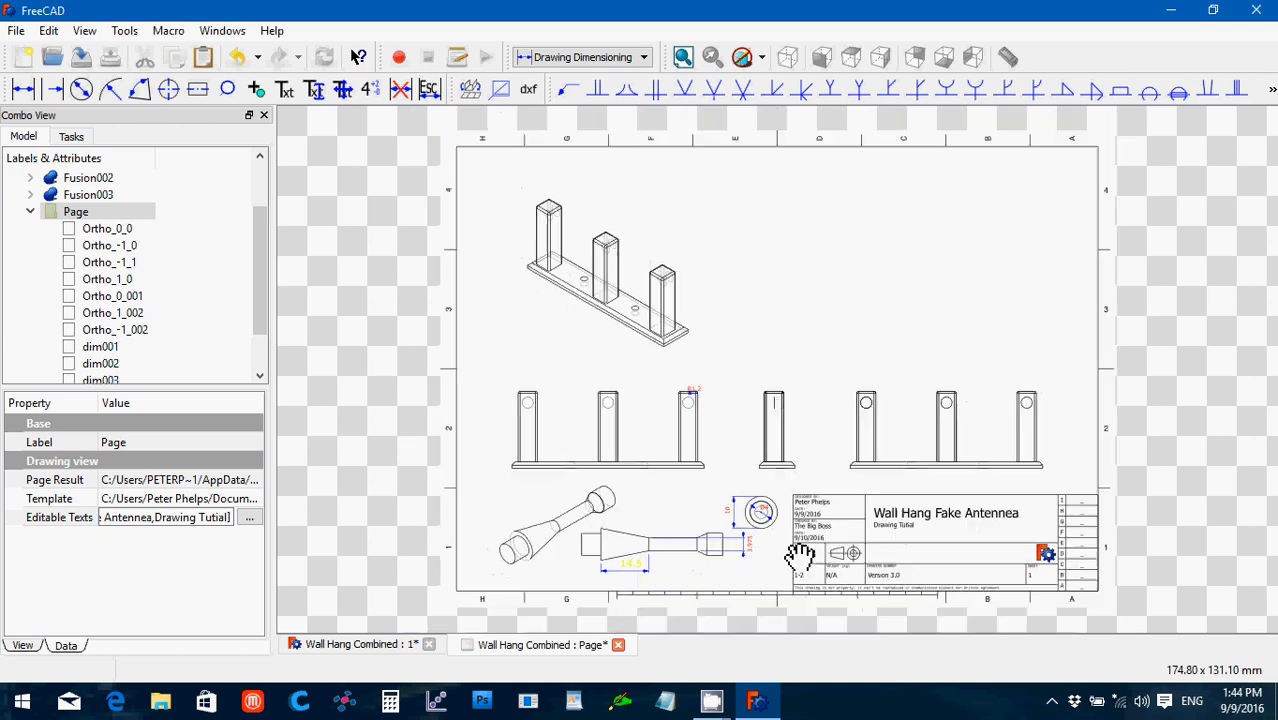
Step: Add an angular dimension between the cone's lower sloping edge and the shaft's lower edge in the antenna side view, placing its text below the shaft
{"action": "scroll", "coordinate": [800, 555], "scroll_direction": "up", "scroll_amount": 4}
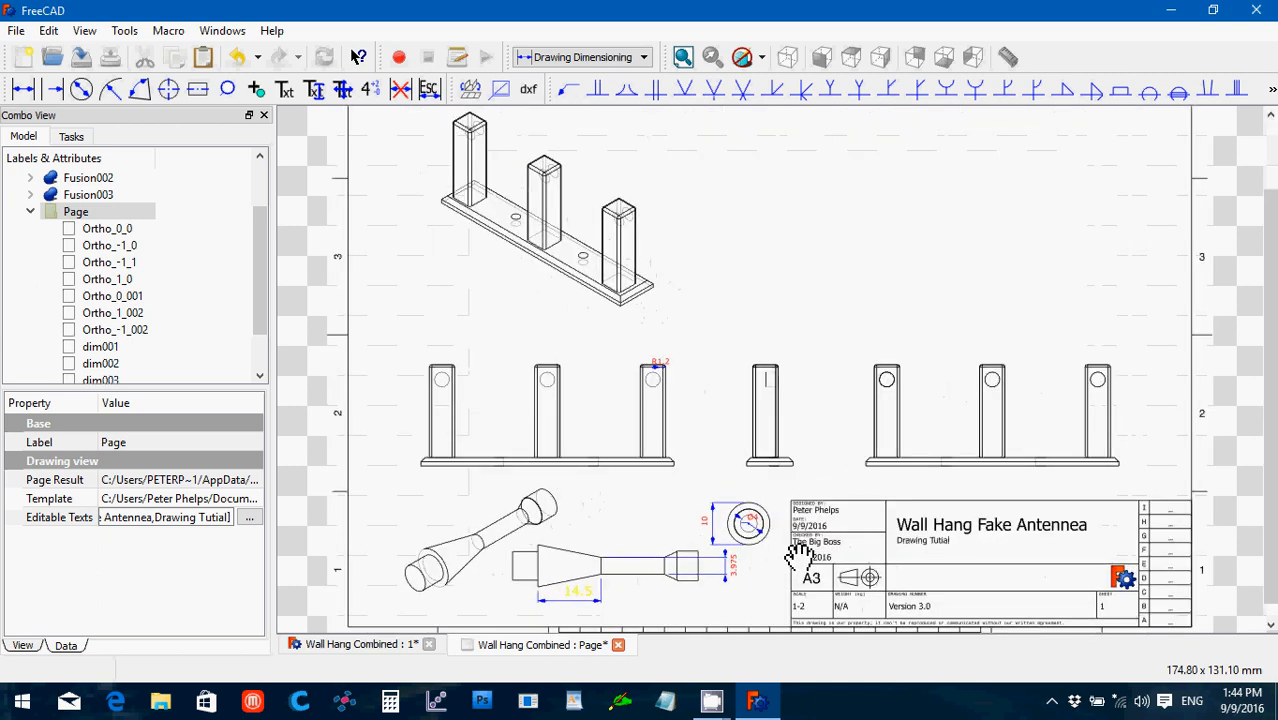
{"action": "scroll", "coordinate": [798, 557], "scroll_direction": "up", "scroll_amount": 1}
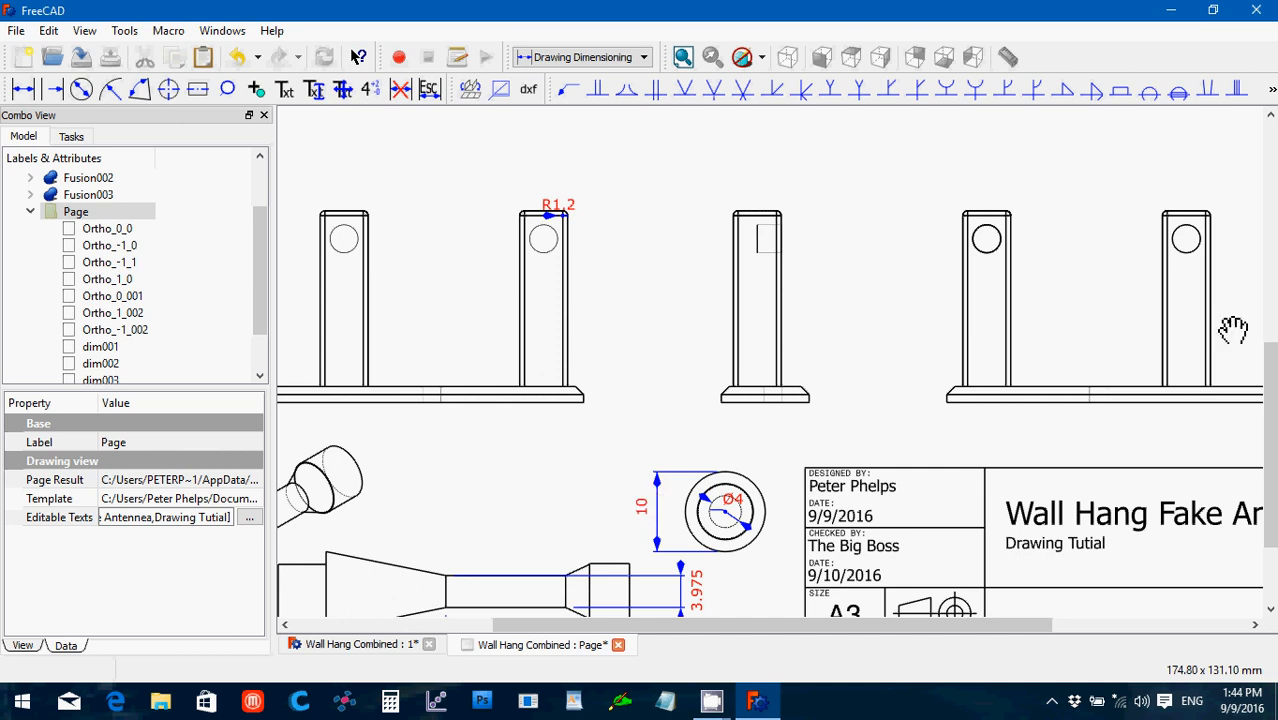
{"action": "scroll", "coordinate": [1271, 375], "scroll_direction": "down", "scroll_amount": 2}
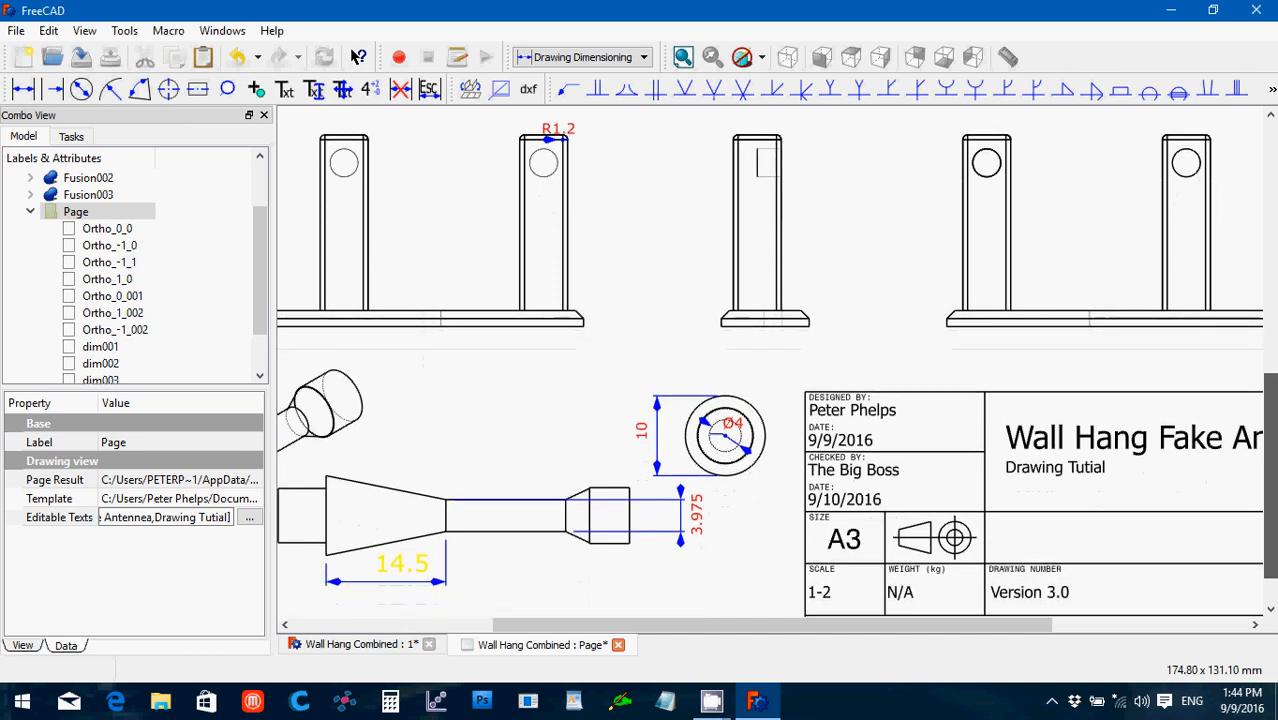
{"action": "scroll", "coordinate": [1272, 408], "scroll_direction": "down", "scroll_amount": 2}
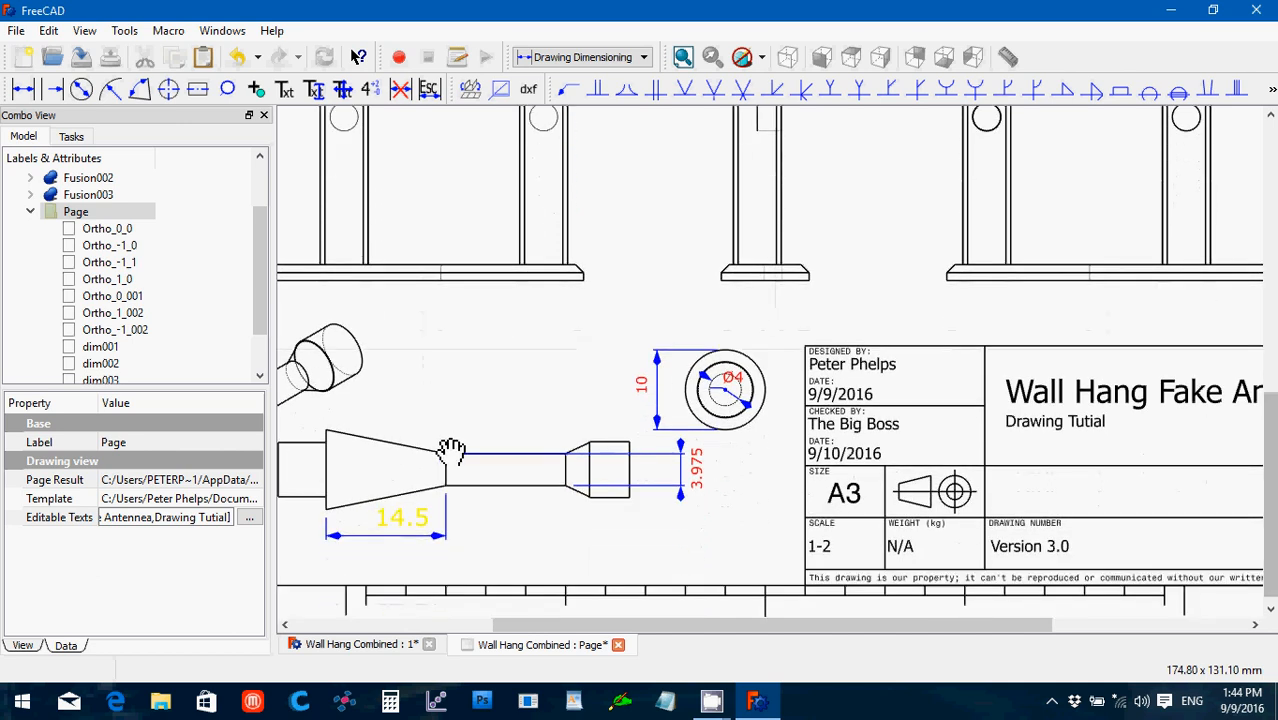
{"action": "left_click", "coordinate": [141, 94]}
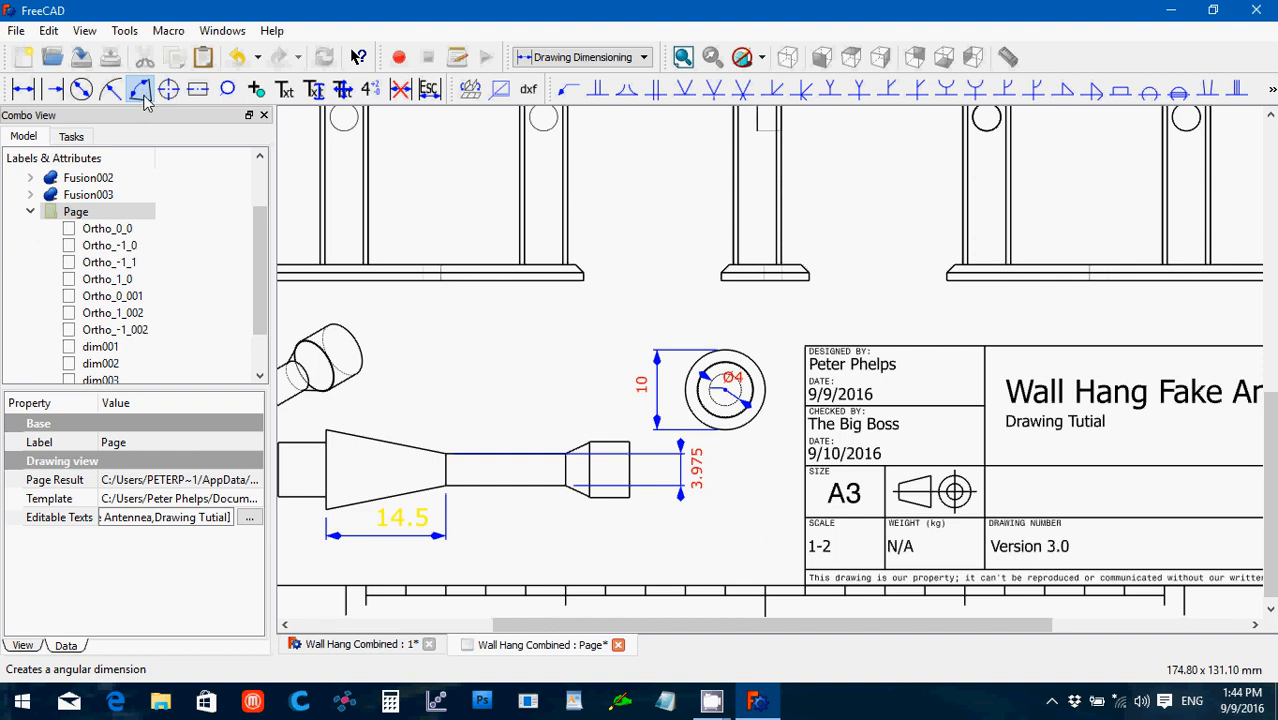
{"action": "left_click", "coordinate": [376, 514]}
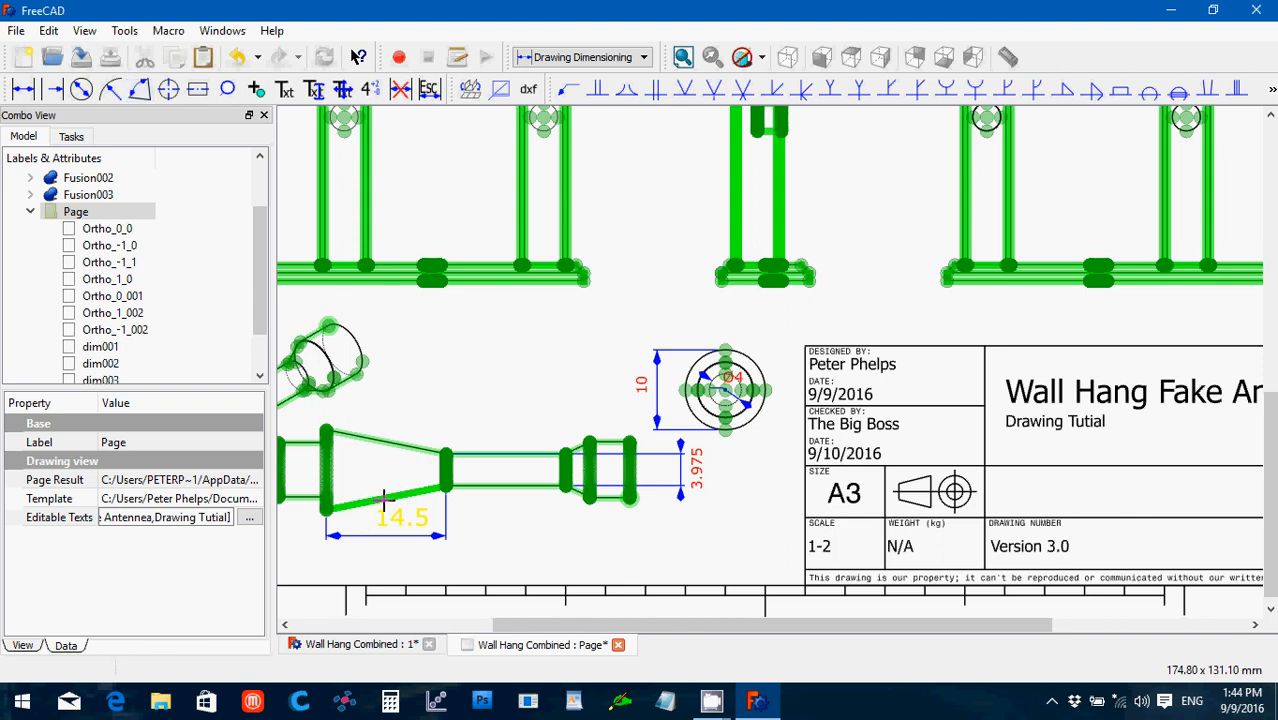
{"action": "left_click", "coordinate": [384, 500]}
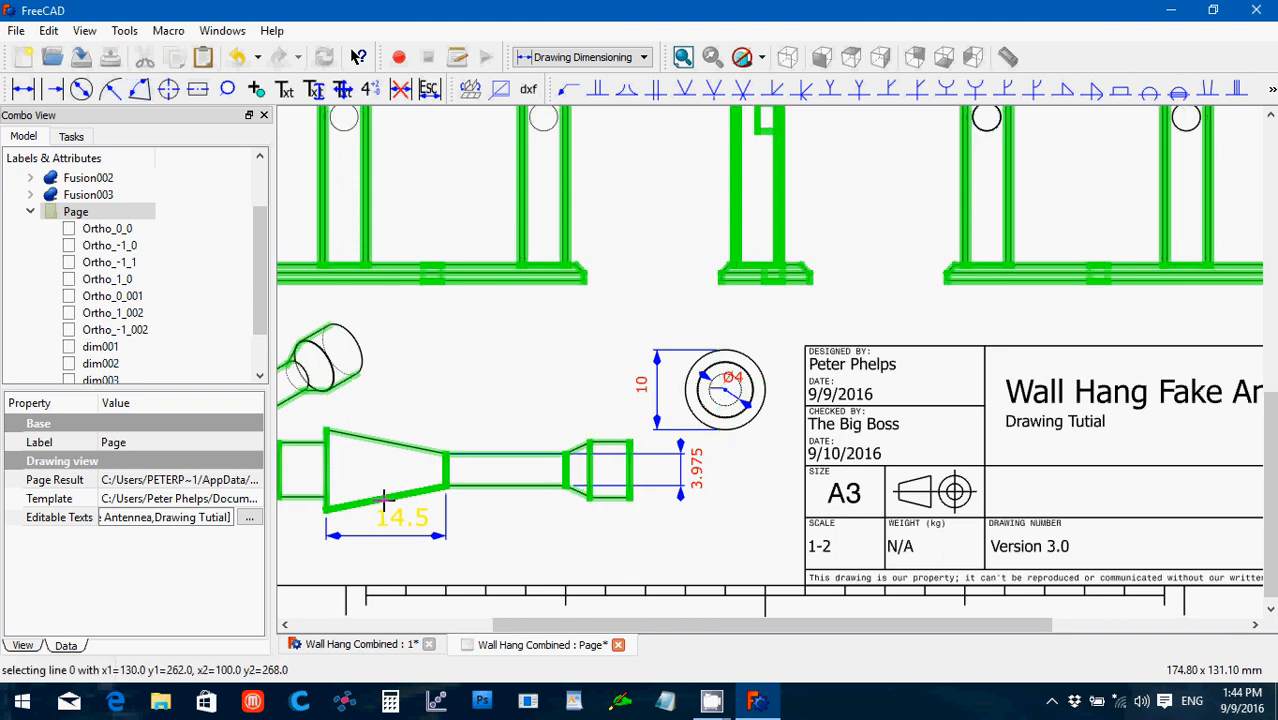
{"action": "left_click", "coordinate": [489, 486]}
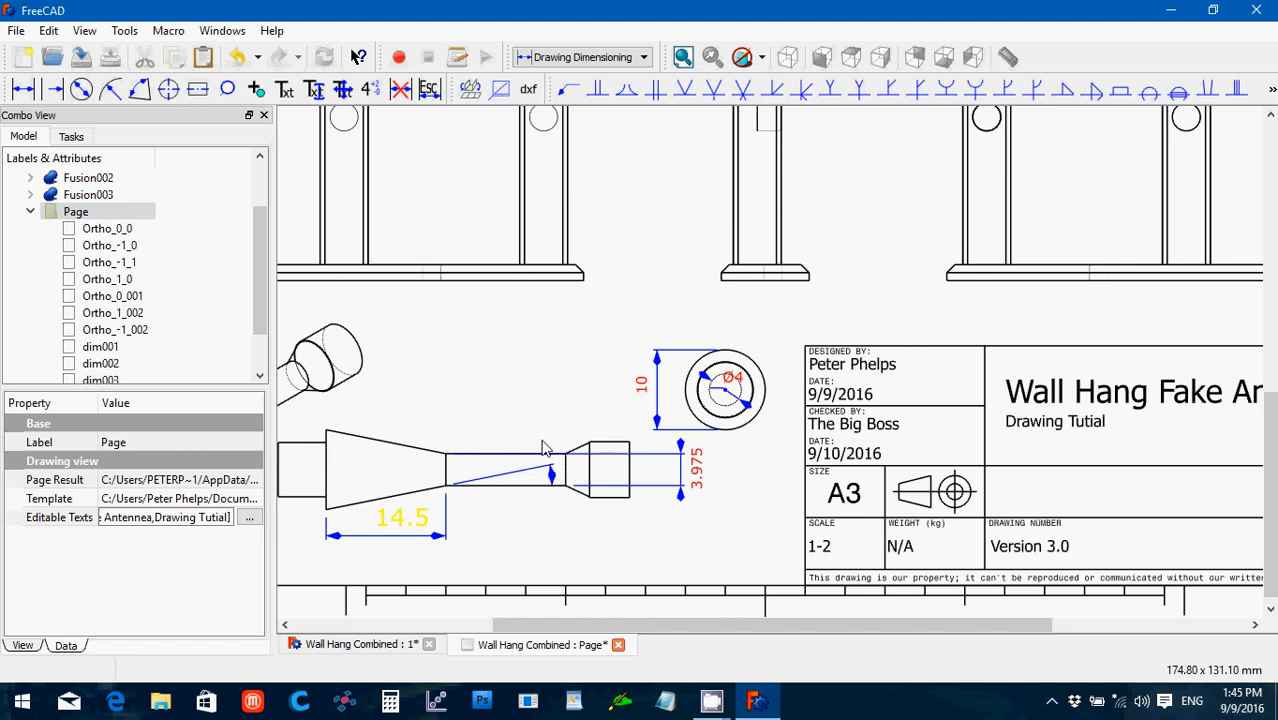
{"action": "left_click", "coordinate": [542, 447]}
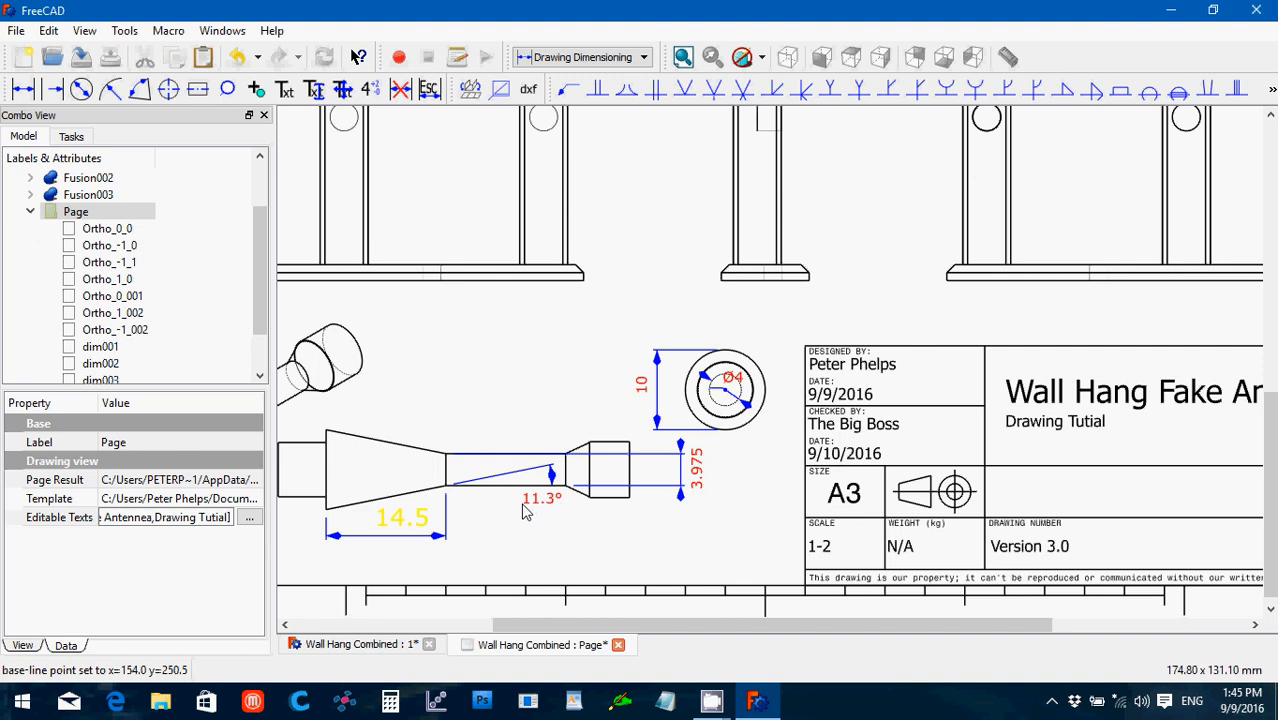
{"action": "left_click", "coordinate": [524, 512]}
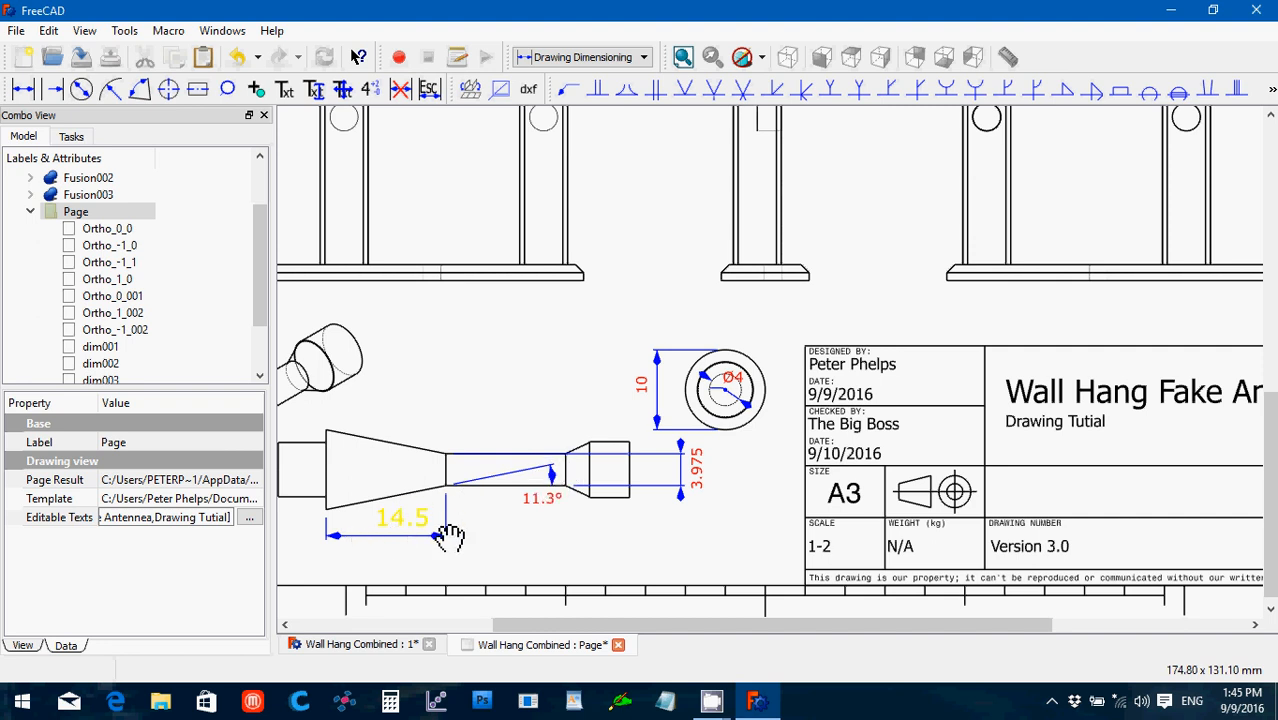
Step: Start a text annotation and set its colour to rgb(255,255,255)
{"action": "left_click_drag", "start_coordinate": [559, 633], "coordinate": [517, 633]}
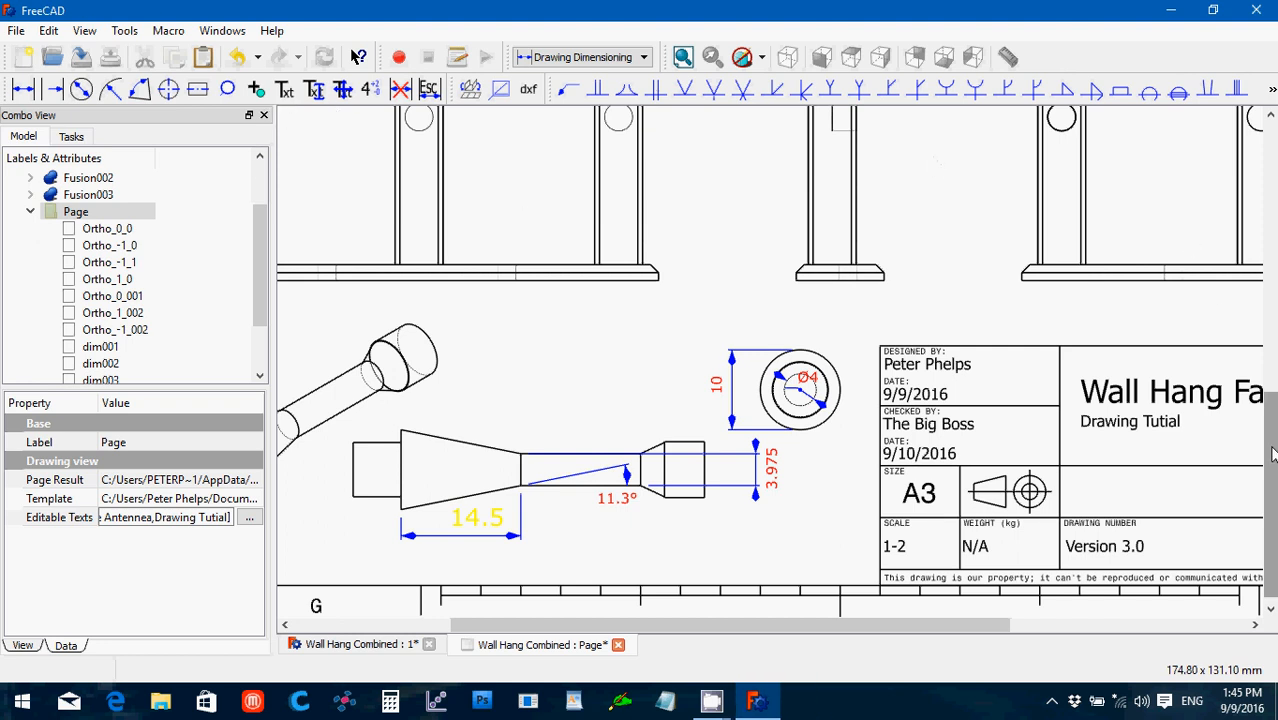
{"action": "left_click", "coordinate": [286, 90]}
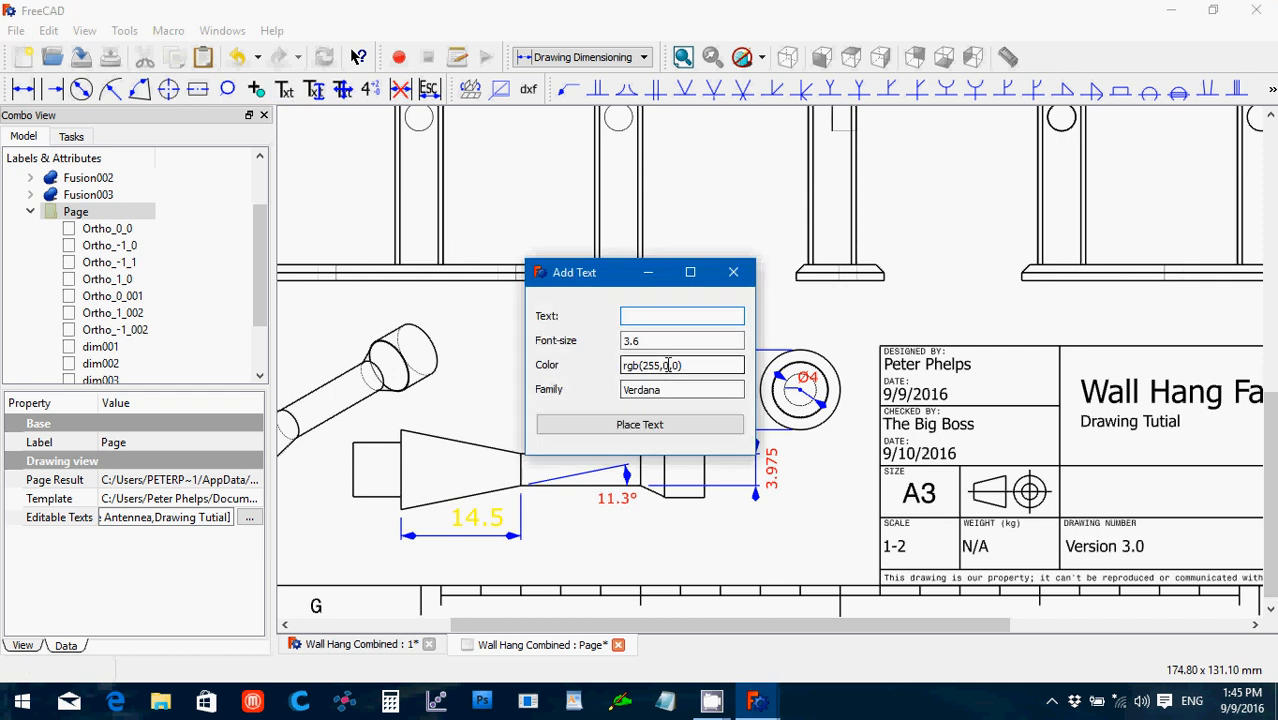
{"action": "left_click", "coordinate": [667, 365]}
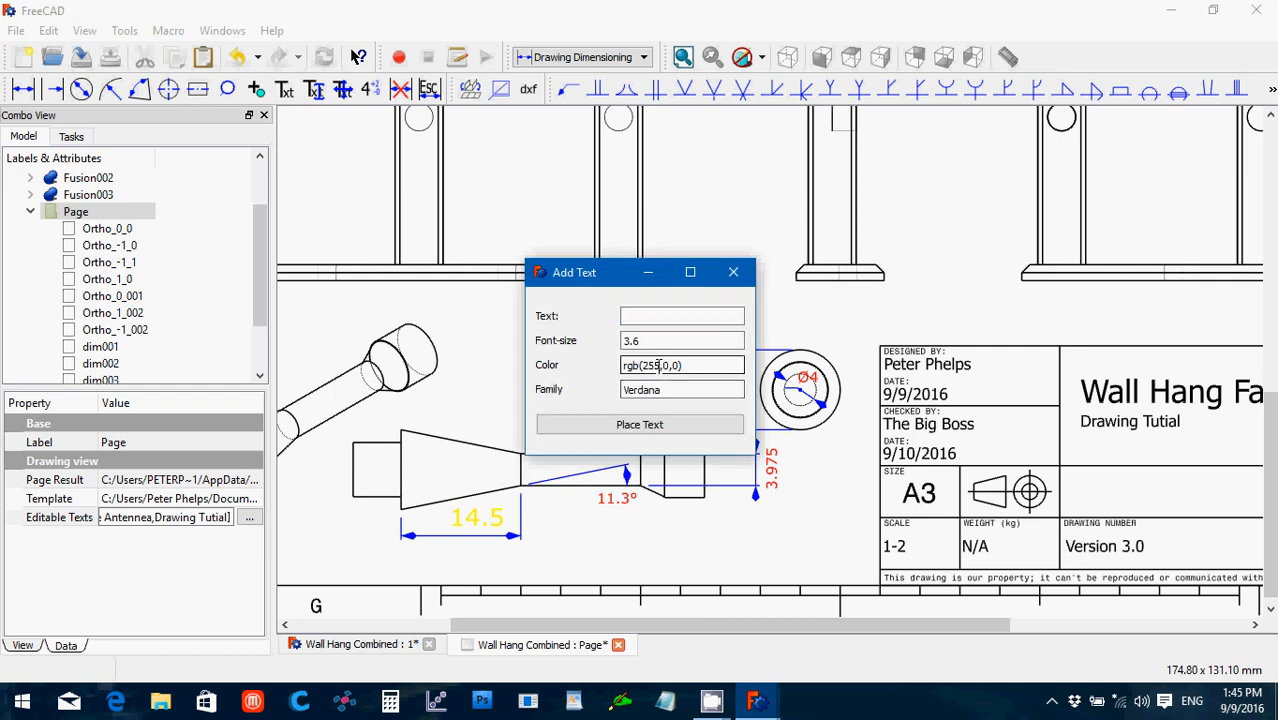
{"action": "left_click_drag", "start_coordinate": [660, 365], "coordinate": [641, 370]}
{"action": "left_click", "coordinate": [662, 395]}
{"action": "type", "text": "0"}
{"action": "left_click", "coordinate": [646, 365]}
{"action": "double_click", "coordinate": [645, 365]}
{"action": "type", "text": "255,"}
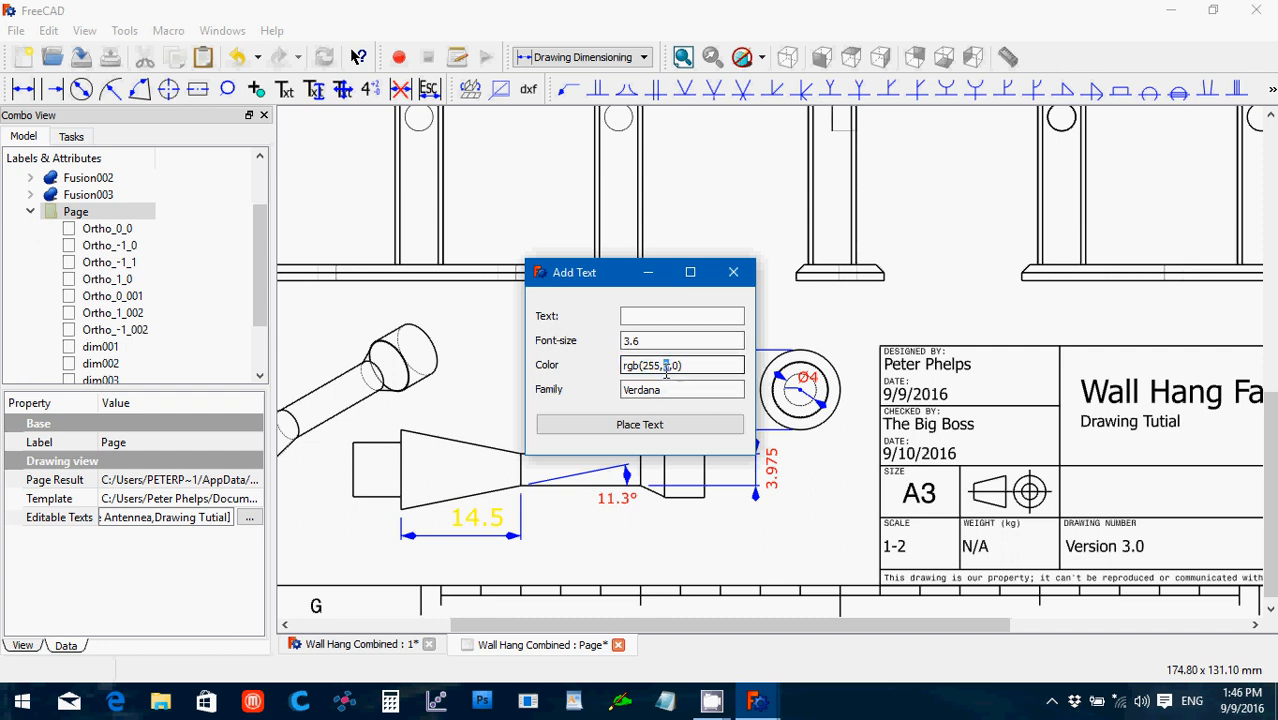
{"action": "type", "text": "255"}
Step: Set the annotation's font size to 10 and its text to Peg, and place it above the antenna side view
{"action": "left_click_drag", "start_coordinate": [685, 340], "coordinate": [558, 345]}
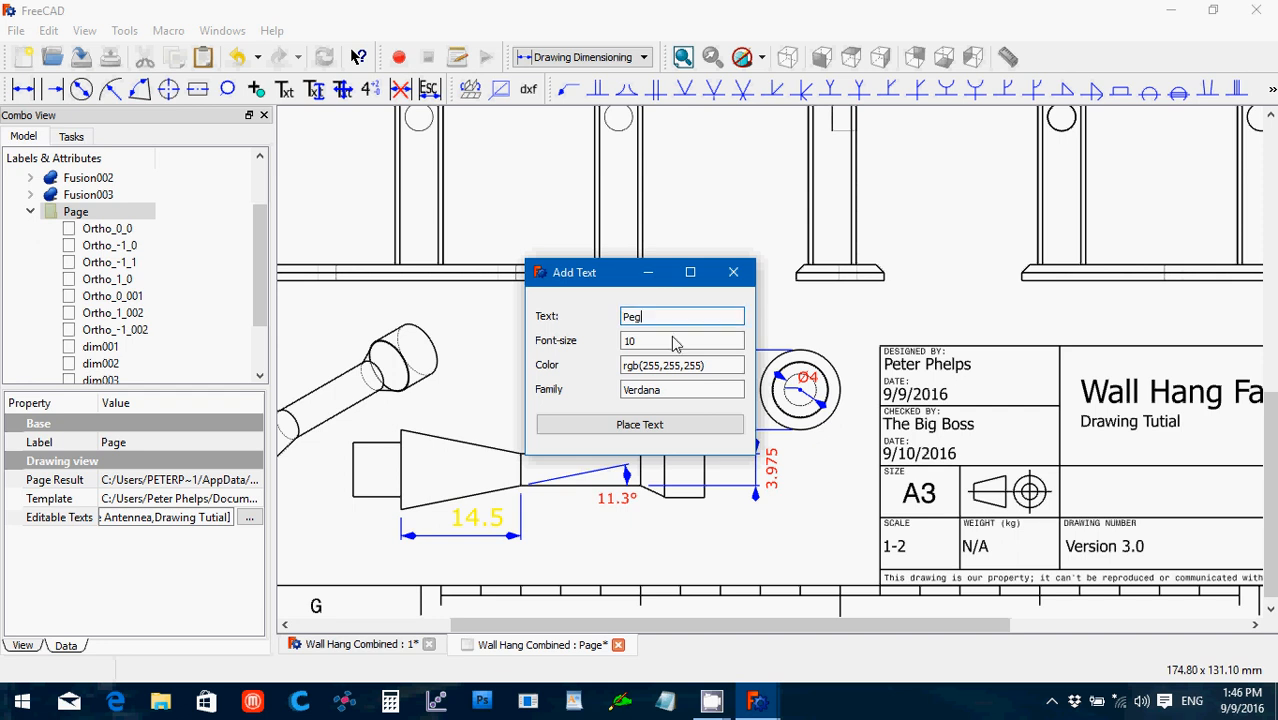
{"action": "left_click", "coordinate": [620, 425]}
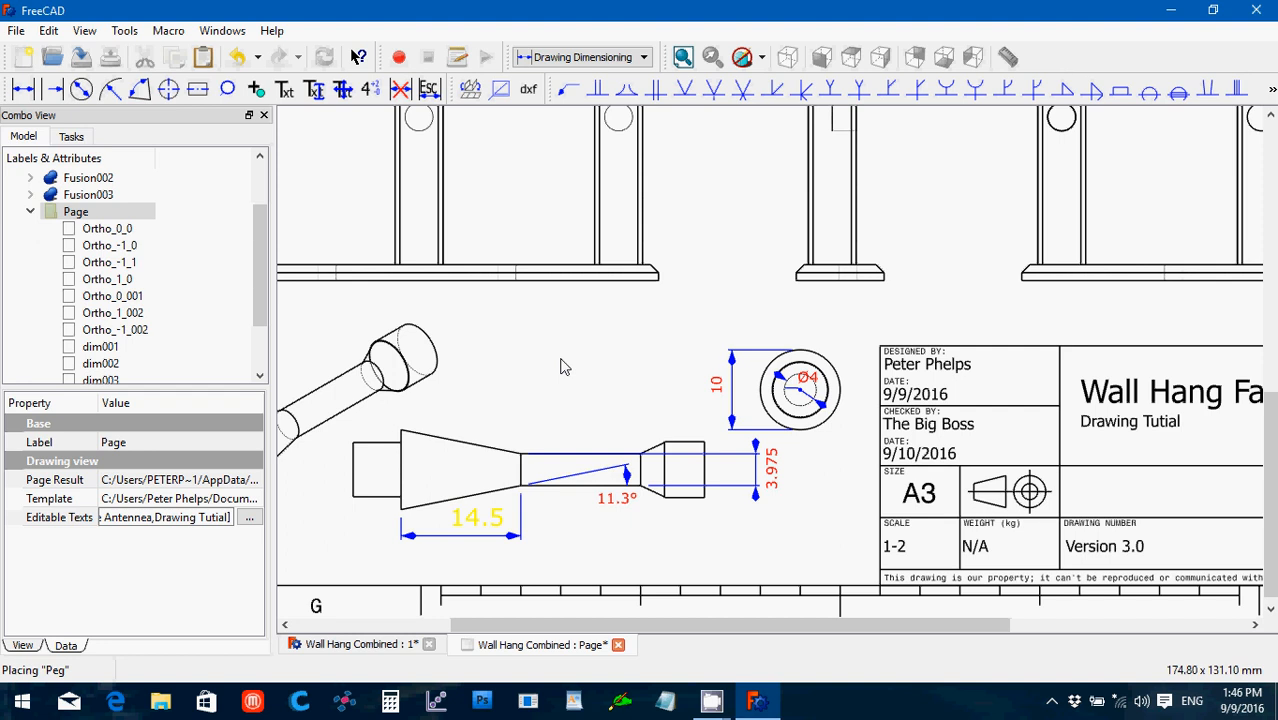
{"action": "left_click", "coordinate": [561, 359]}
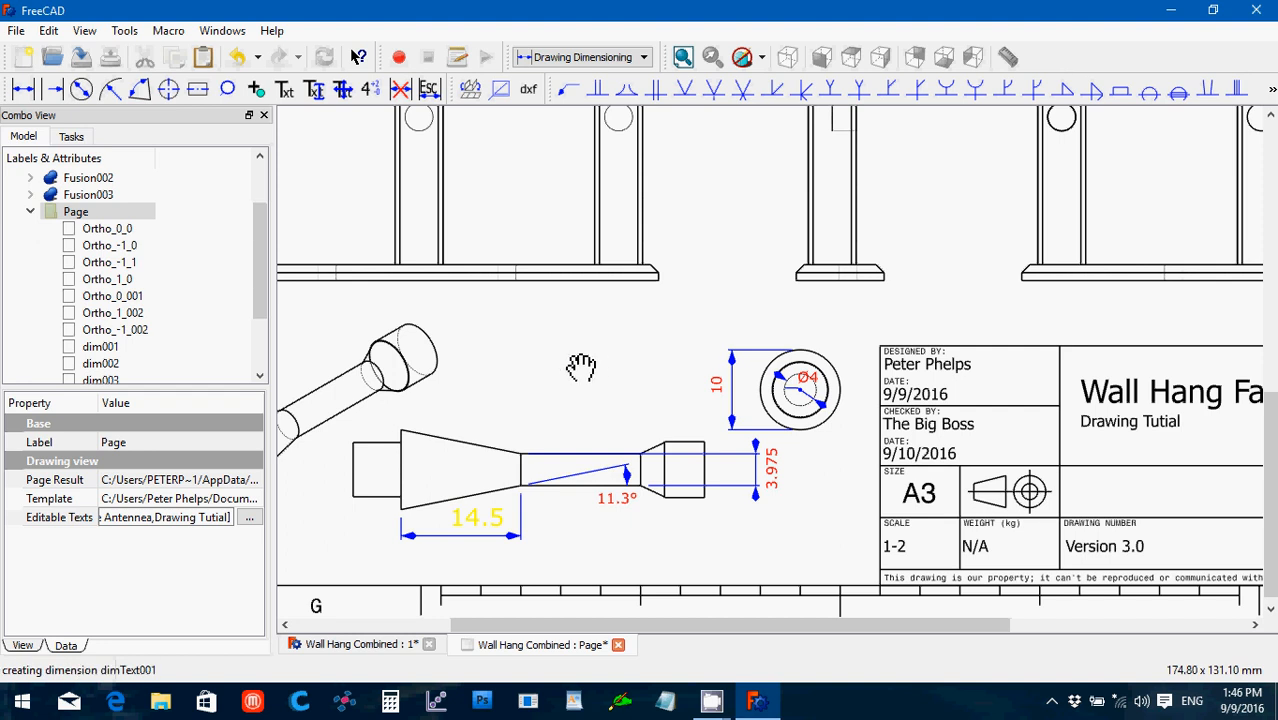
Step: Delete the white Peg text annotation from the page
{"action": "scroll", "coordinate": [581, 368], "scroll_direction": "down", "scroll_amount": 4}
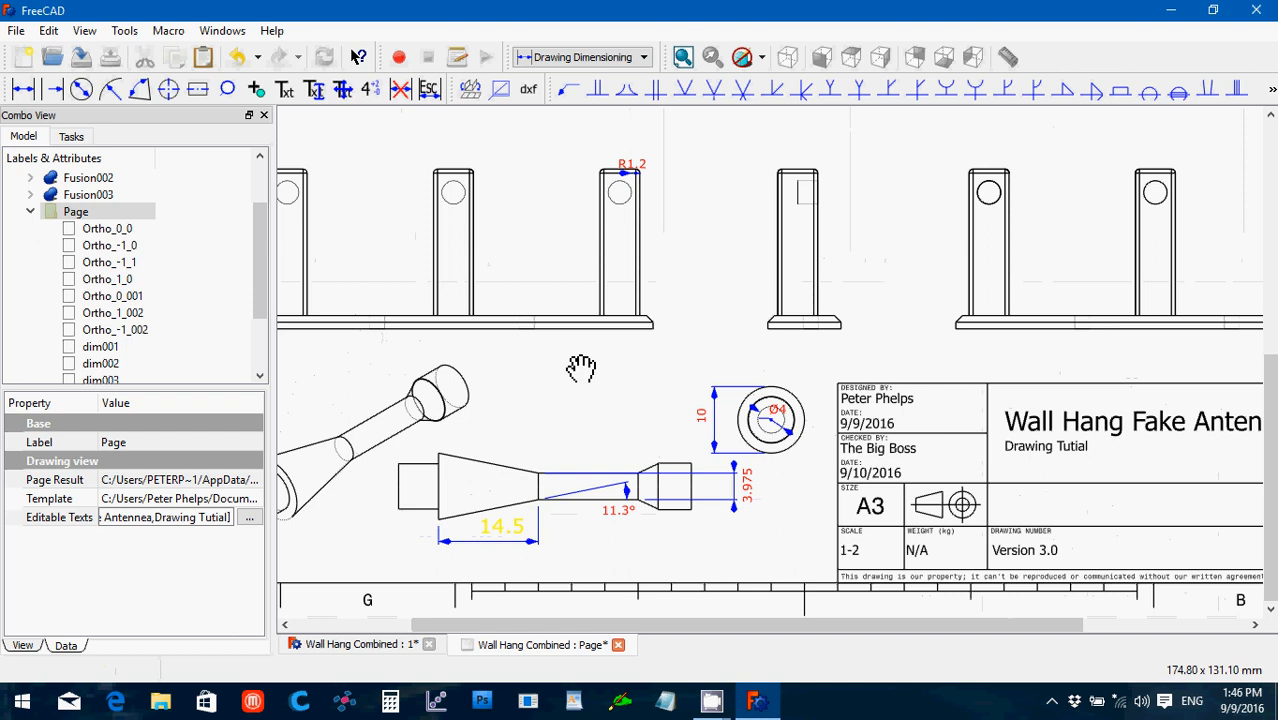
{"action": "scroll", "coordinate": [581, 368], "scroll_direction": "down", "scroll_amount": 2}
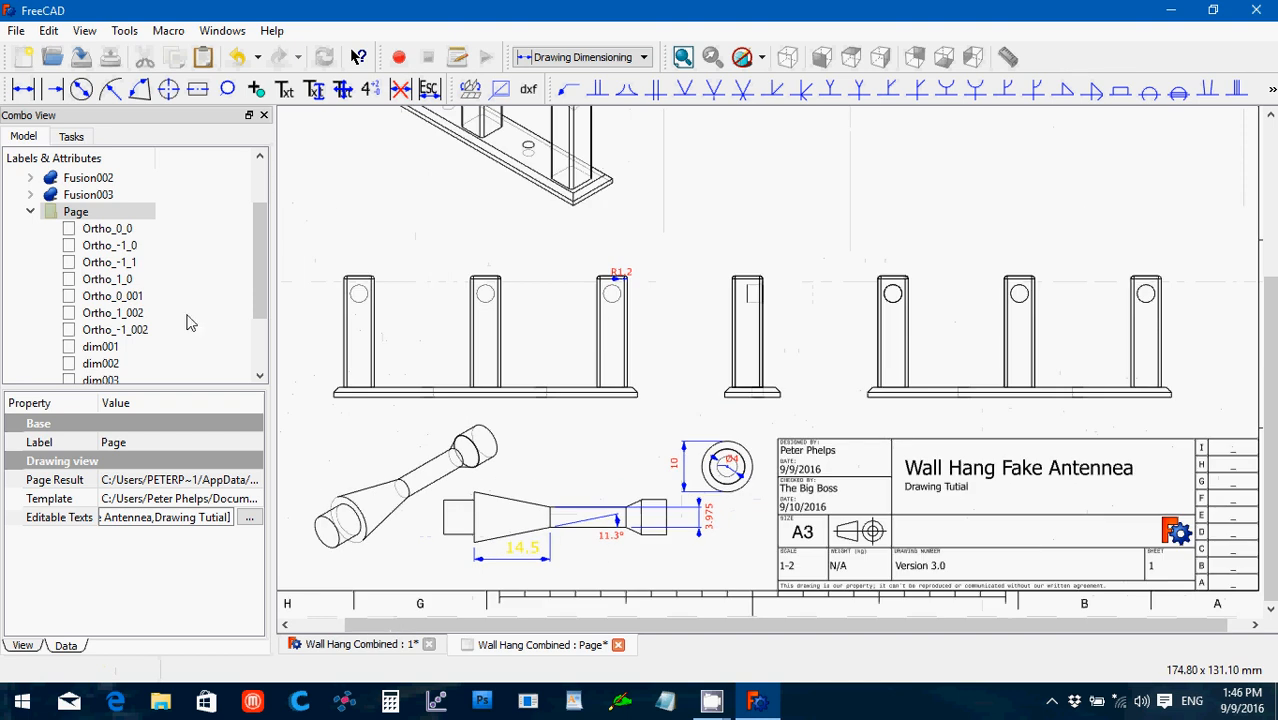
{"action": "left_click_drag", "start_coordinate": [264, 263], "coordinate": [266, 332]}
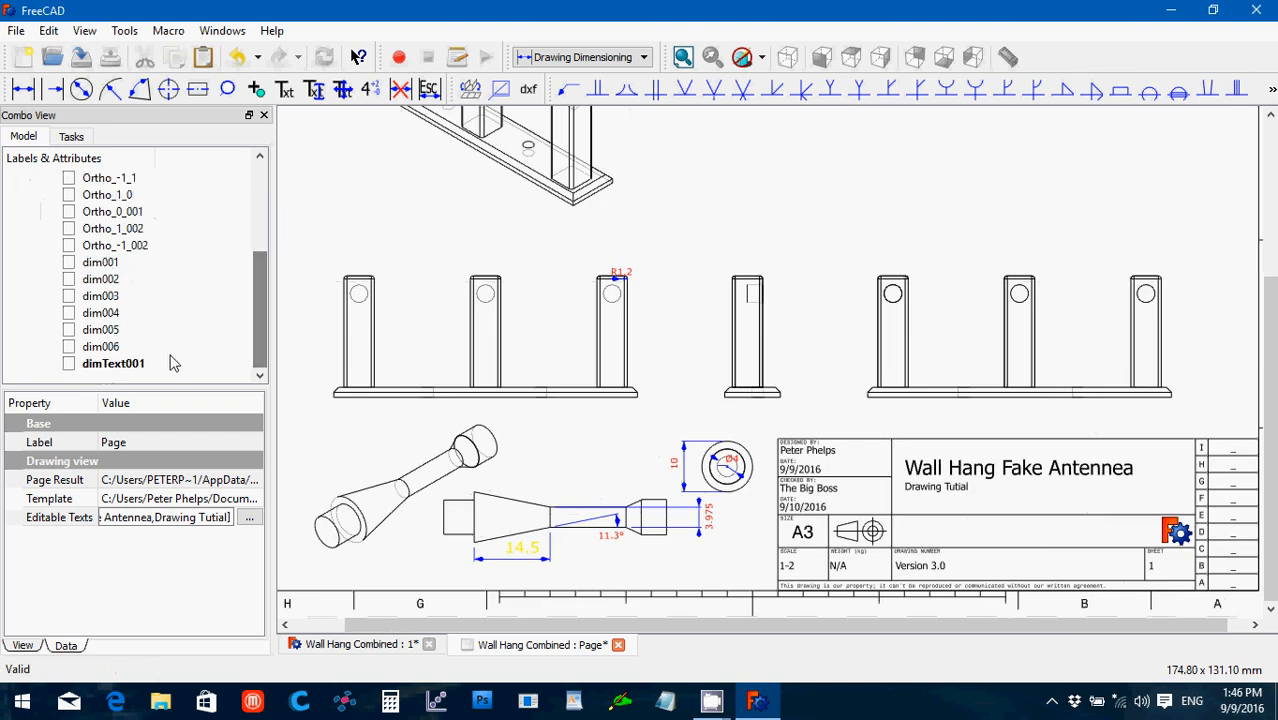
{"action": "left_click", "coordinate": [140, 363]}
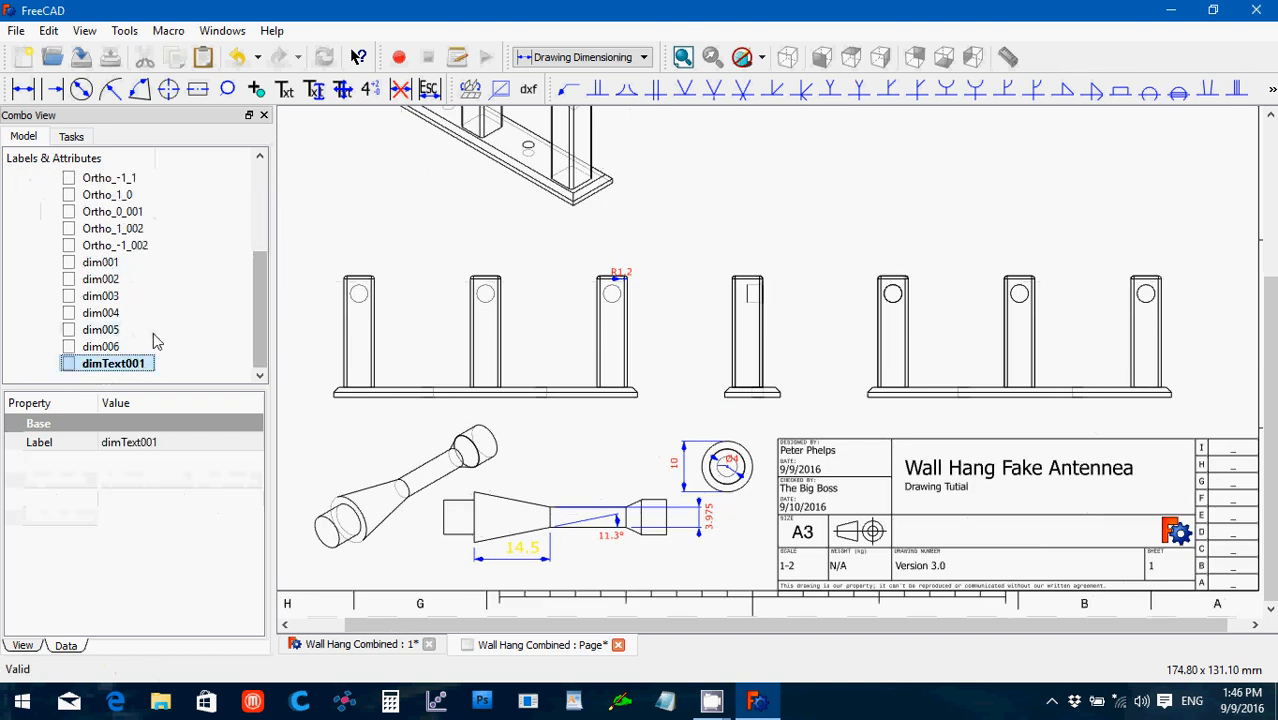
{"action": "key", "text": "Delete"}
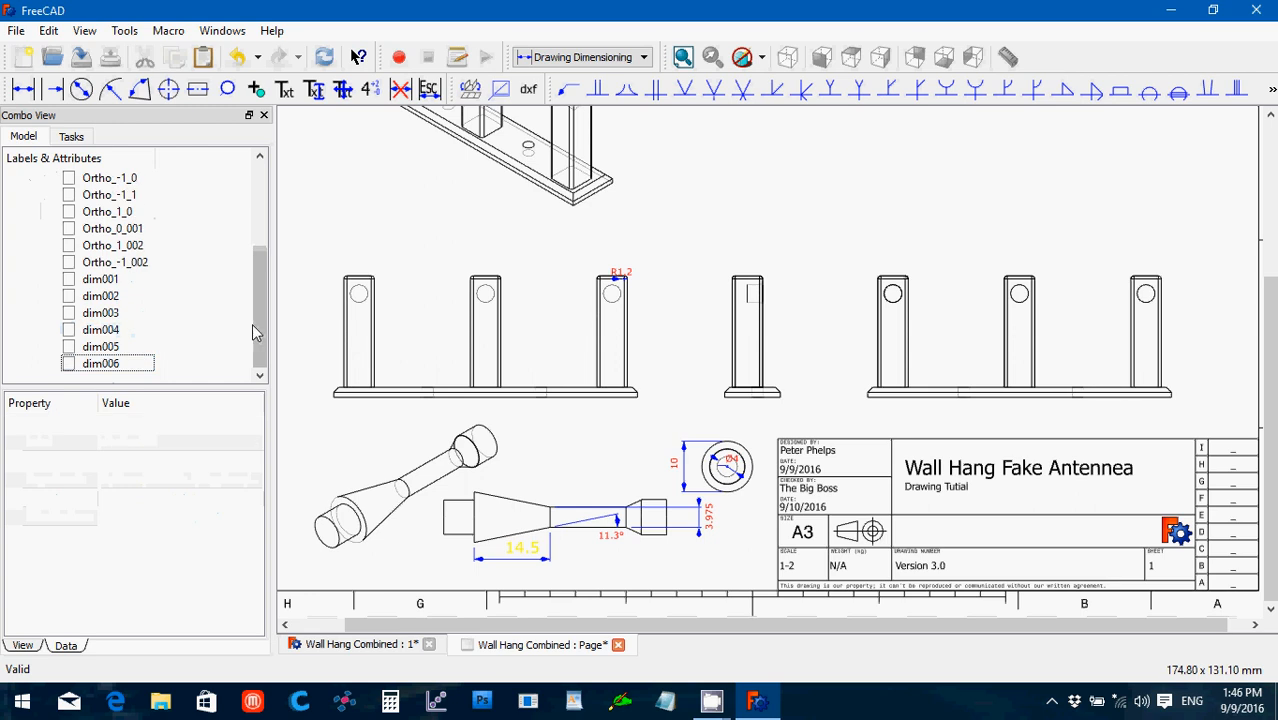
Step: Add the text Peg with font size 10 and colour rgb(0,0,0), placed above the antenna side view
{"action": "left_click", "coordinate": [285, 92]}
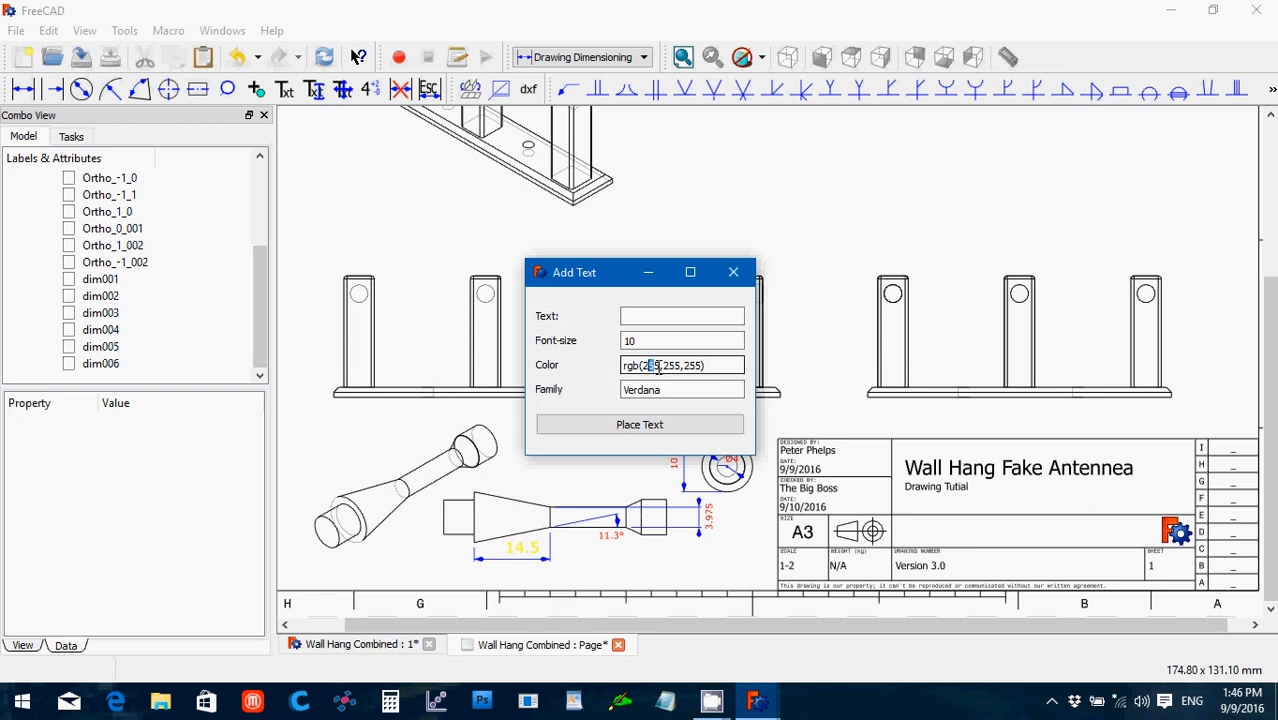
{"action": "left_click_drag", "start_coordinate": [655, 366], "coordinate": [644, 368]}
{"action": "type", "text": "0"}
{"action": "type", "text": "0"}
{"action": "key", "text": "Delete"}
{"action": "left_click_drag", "start_coordinate": [663, 365], "coordinate": [680, 365]}
{"action": "type", "text": "0"}
{"action": "left_click", "coordinate": [651, 314]}
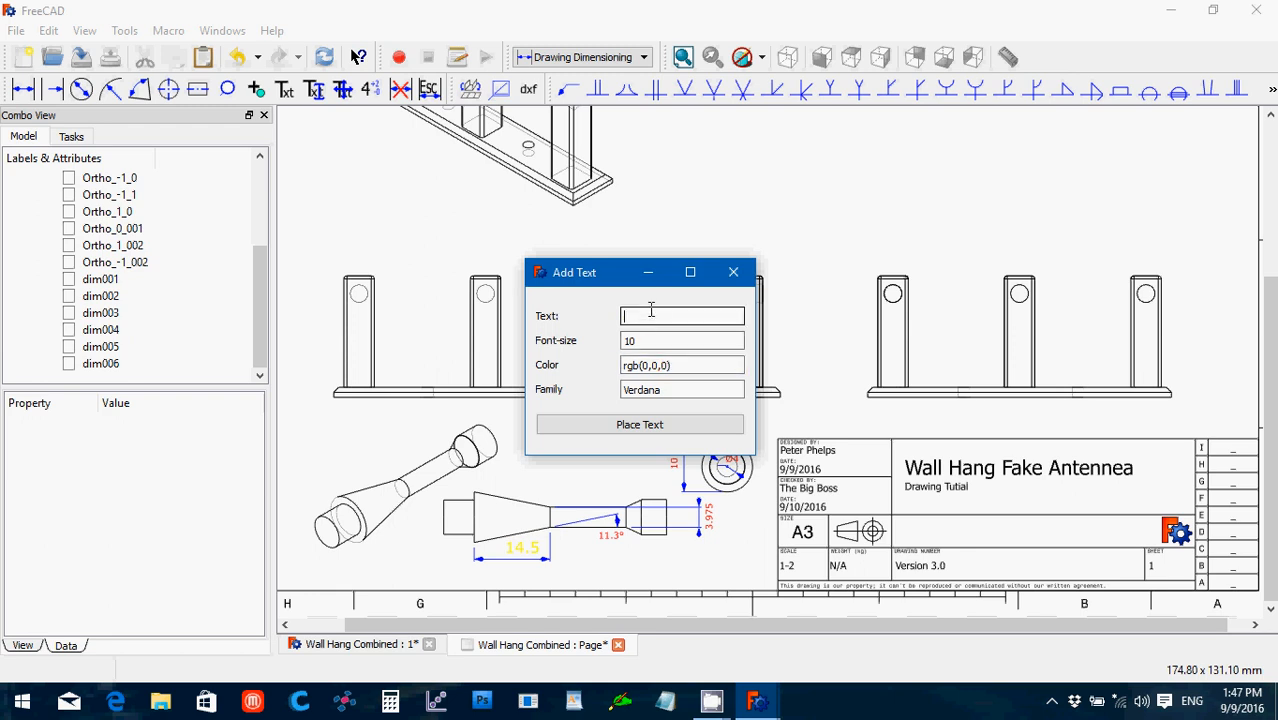
{"action": "type", "text": "Peg"}
{"action": "left_click", "coordinate": [624, 425]}
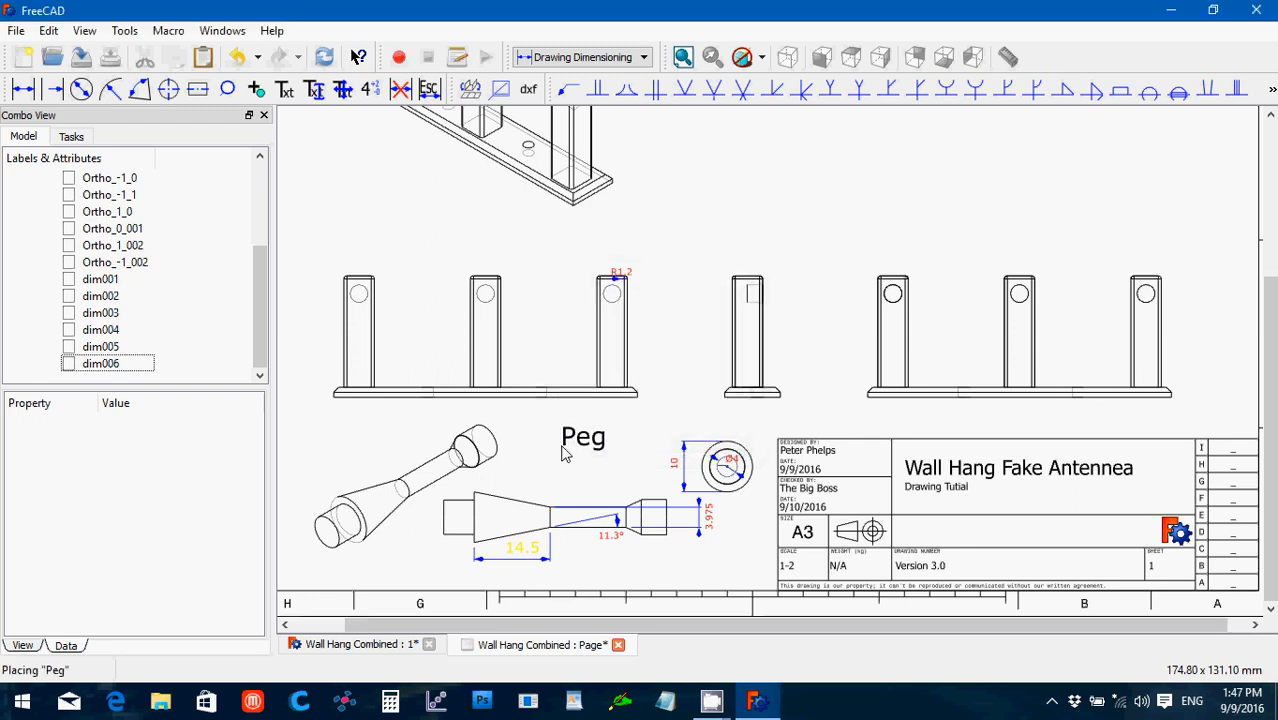
{"action": "left_click", "coordinate": [563, 452]}
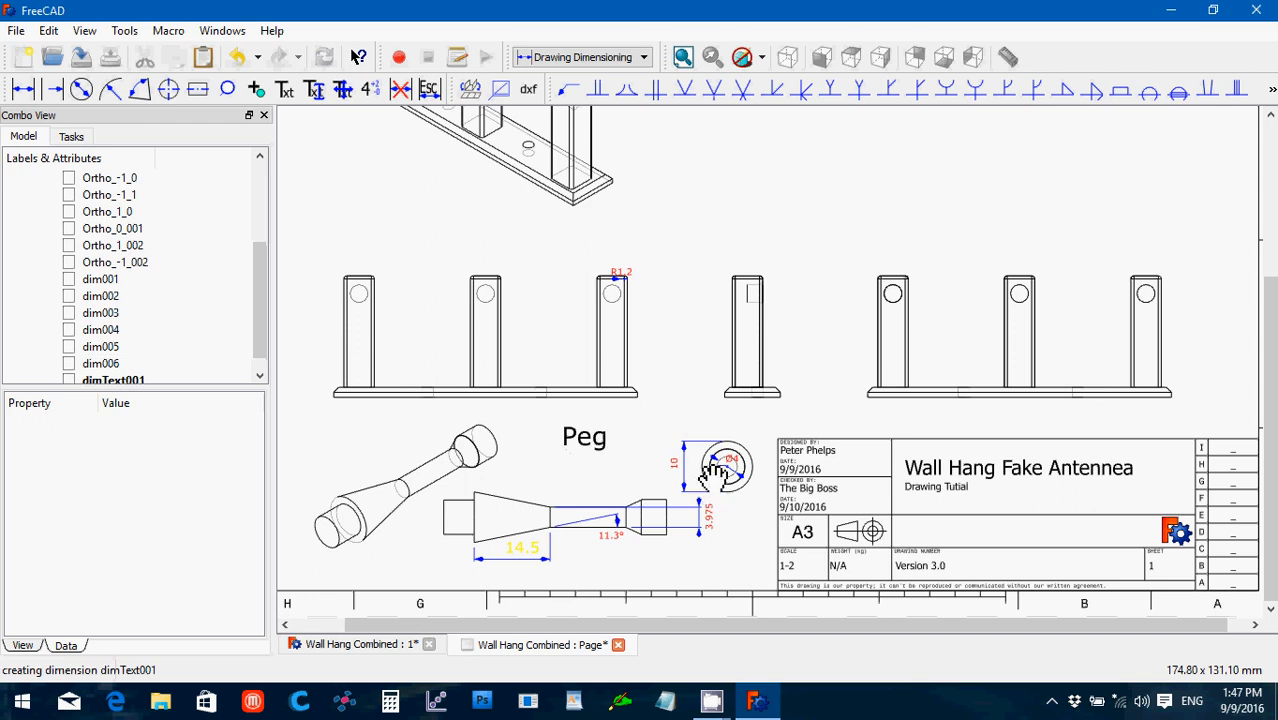
Step: Add the text Wall Stand with font size 10 and colour rgb(0,0,0), placed above the rightmost wall-hang view
{"action": "scroll", "coordinate": [915, 323], "scroll_direction": "up", "scroll_amount": 1}
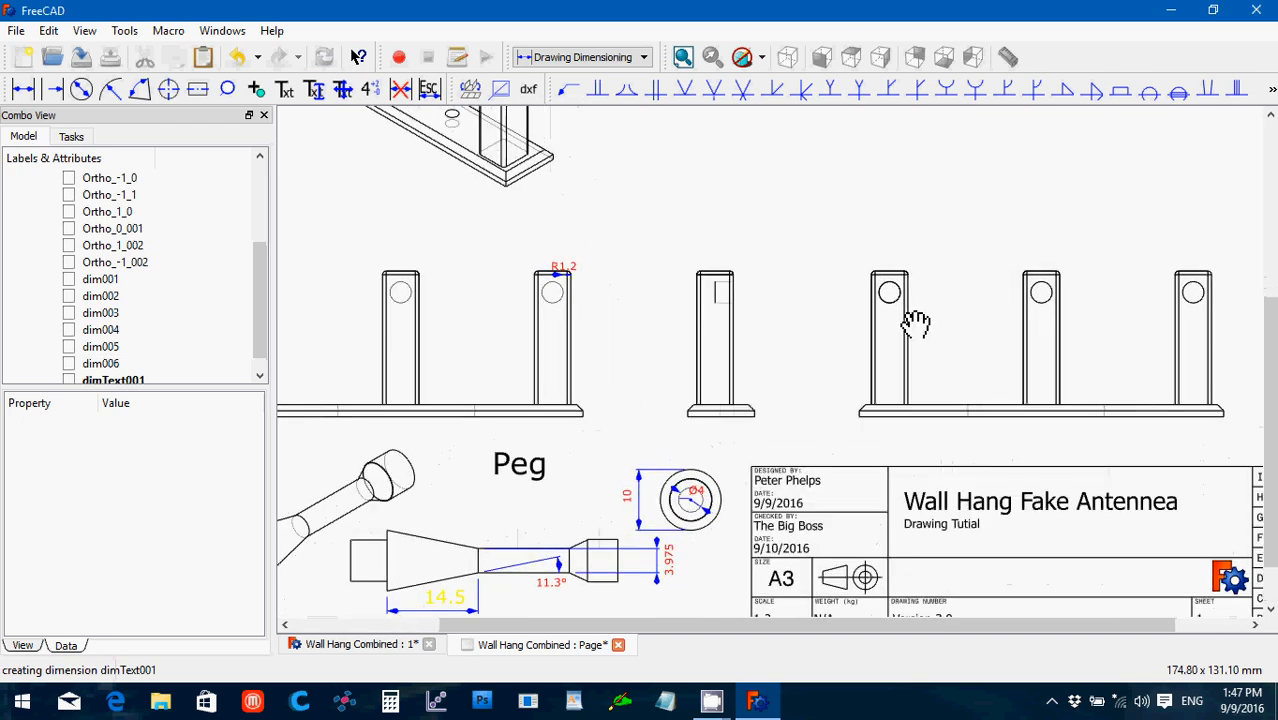
{"action": "scroll", "coordinate": [915, 323], "scroll_direction": "down", "scroll_amount": 3}
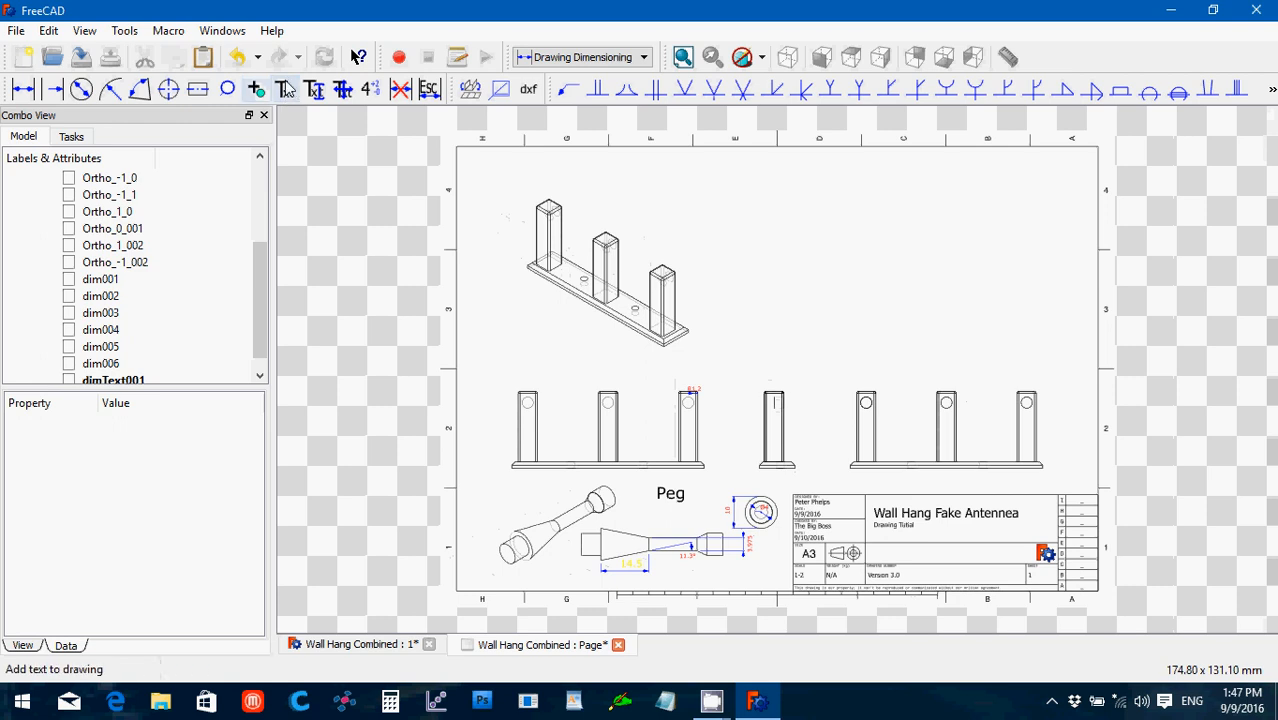
{"action": "left_click", "coordinate": [288, 90]}
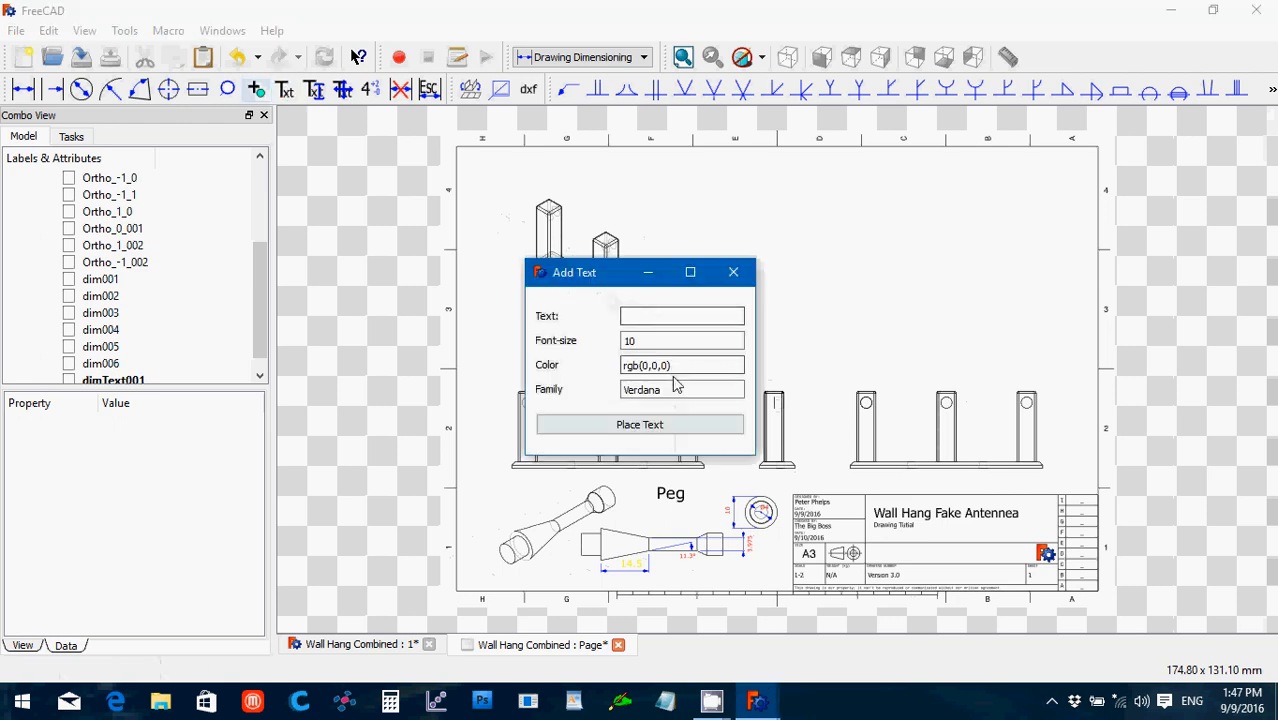
{"action": "left_click", "coordinate": [637, 315]}
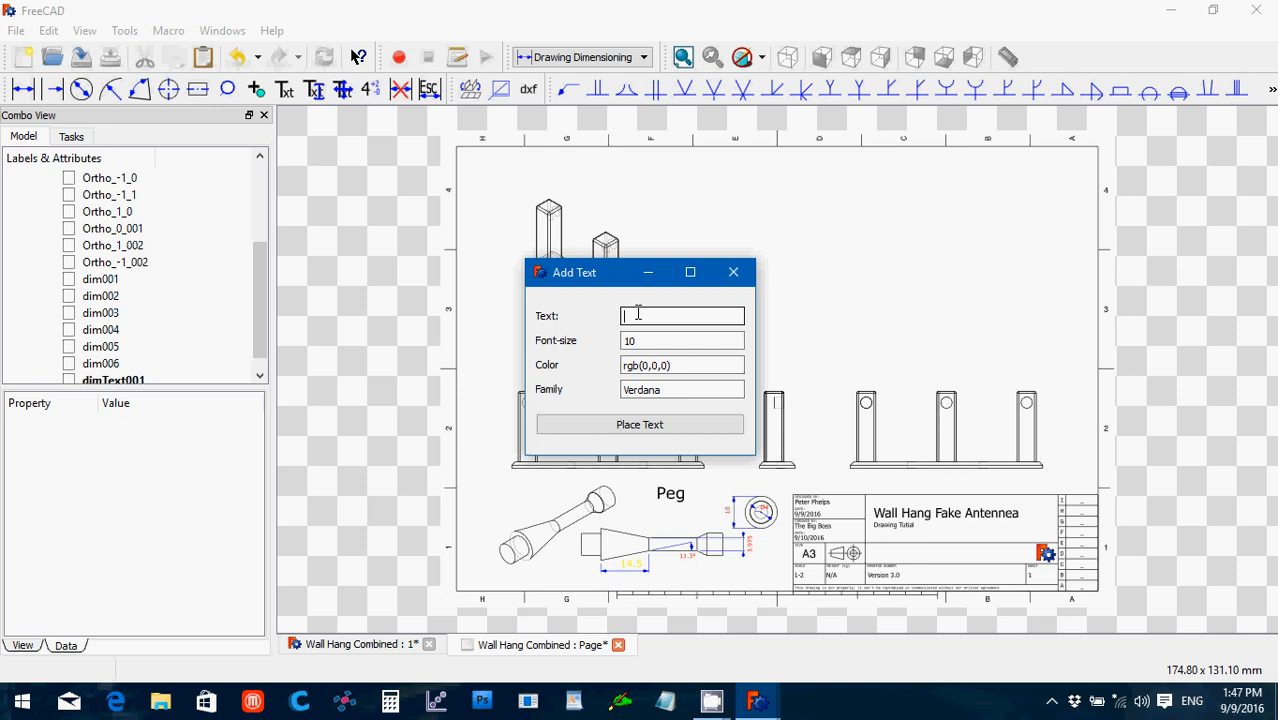
{"action": "type", "text": "Wall Stand"}
{"action": "left_click", "coordinate": [650, 426]}
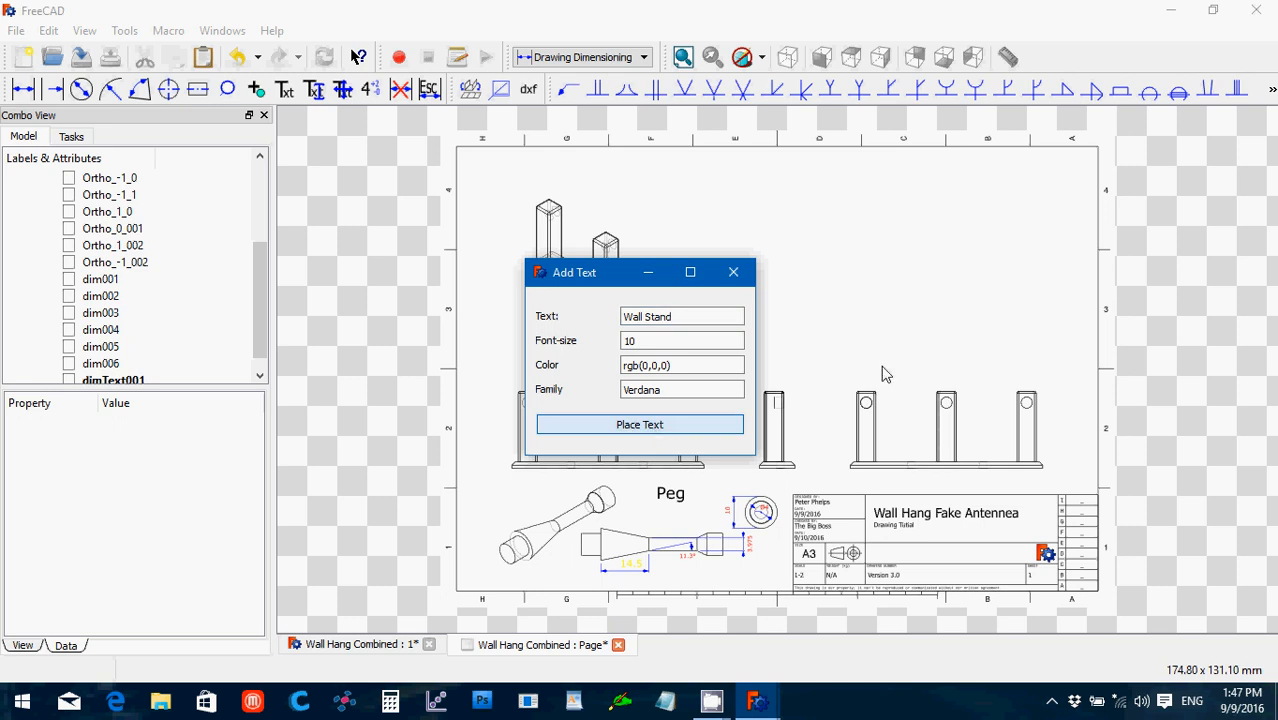
{"action": "left_click", "coordinate": [666, 432]}
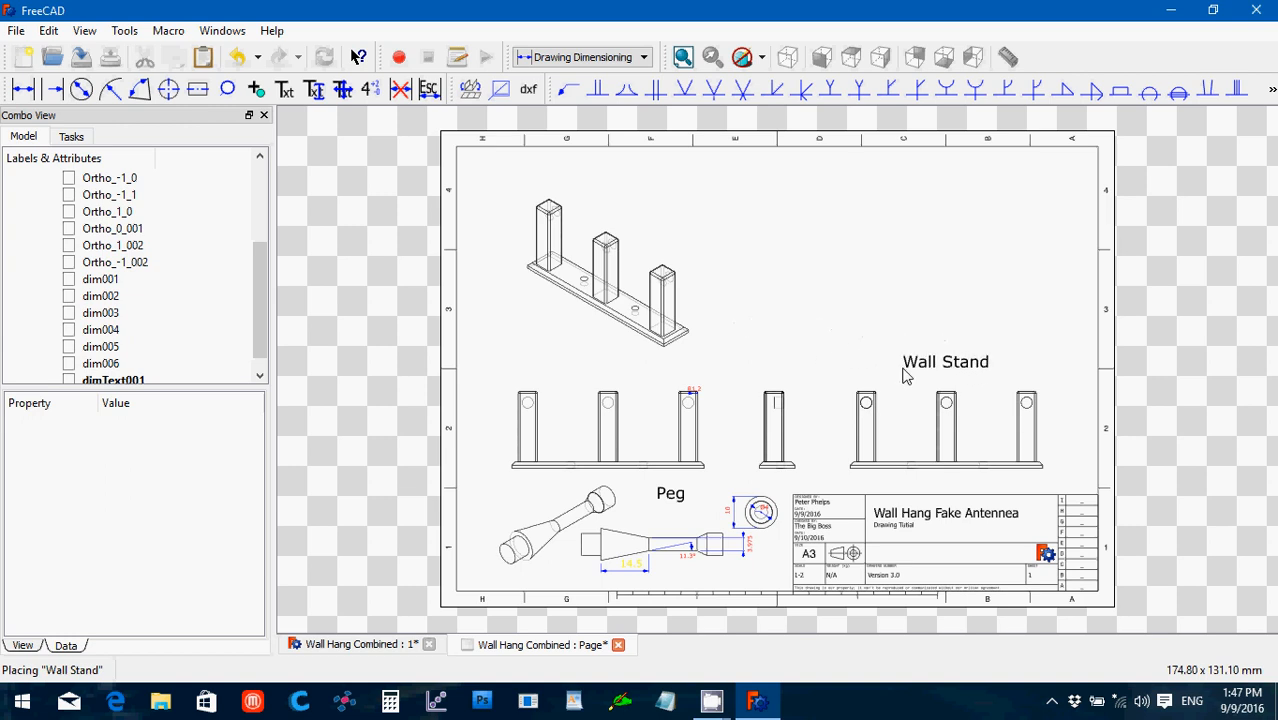
{"action": "left_click", "coordinate": [903, 376]}
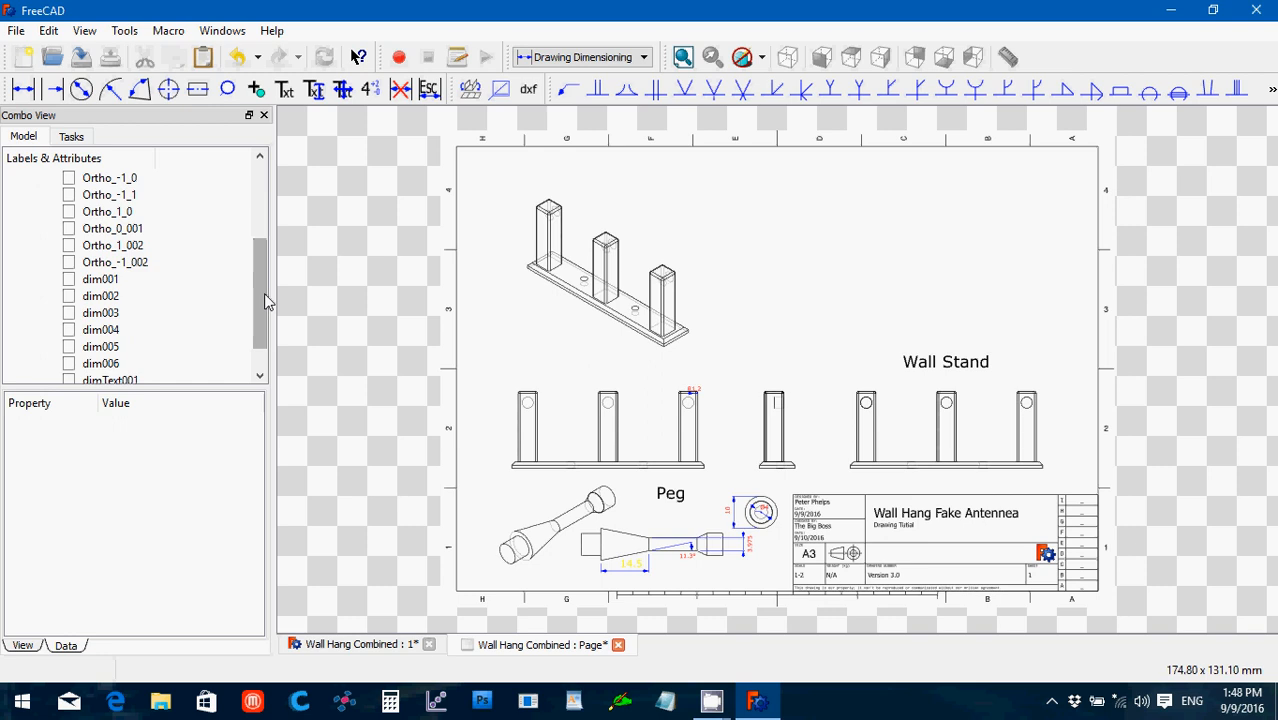
Step: Collapse the drawing page's entries in the model tree and save the Wall Hang Combined document
{"action": "scroll", "coordinate": [264, 293], "scroll_direction": "up", "scroll_amount": 3}
{"action": "left_click", "coordinate": [30, 278]}
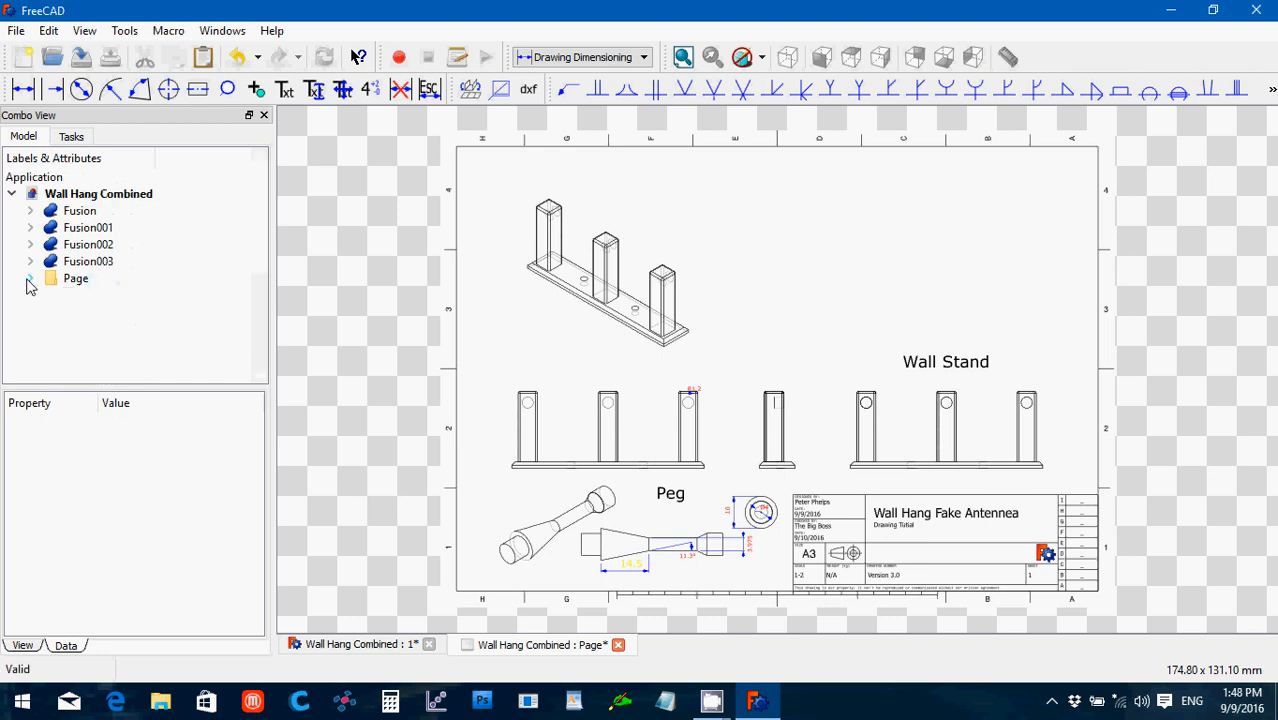
{"action": "left_click", "coordinate": [16, 30]}
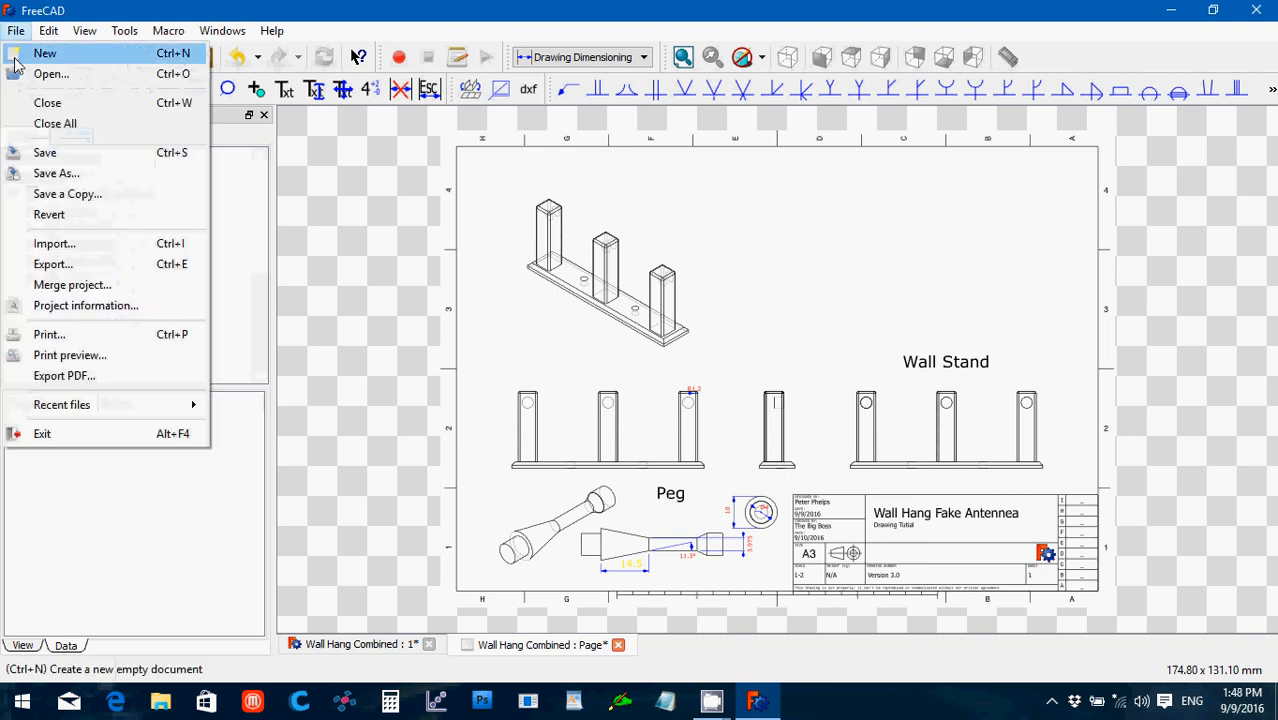
{"action": "left_click", "coordinate": [47, 155]}
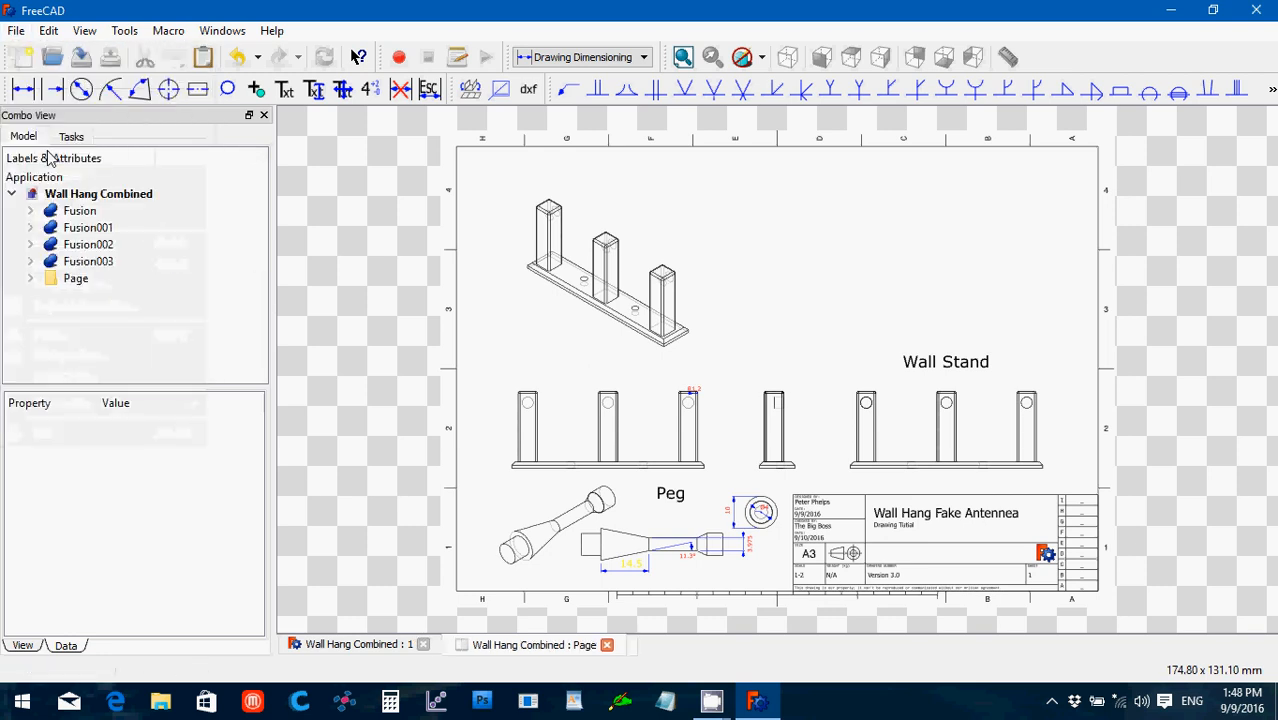
Step: Start a PDF export of the drawing page and choose the _My 3D Printing Projects\_STL Files\Antenna Toppers folder as its destination
{"action": "left_click", "coordinate": [16, 31]}
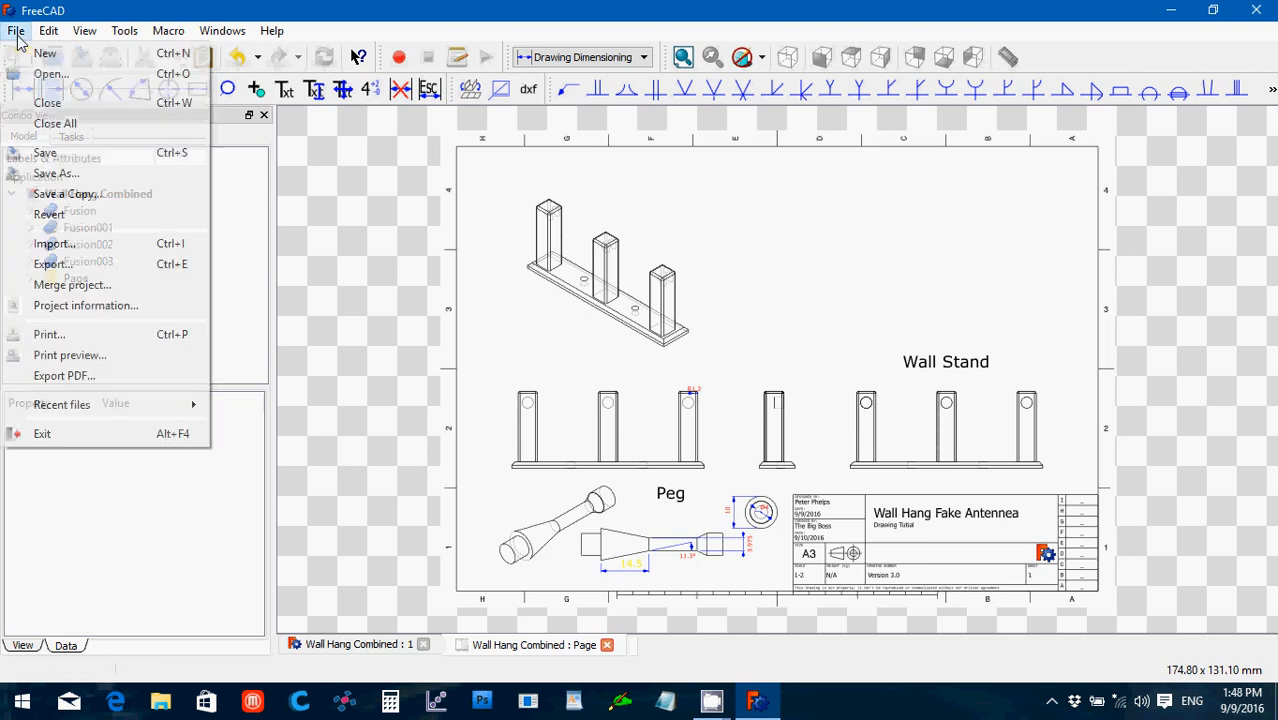
{"action": "left_click", "coordinate": [133, 387]}
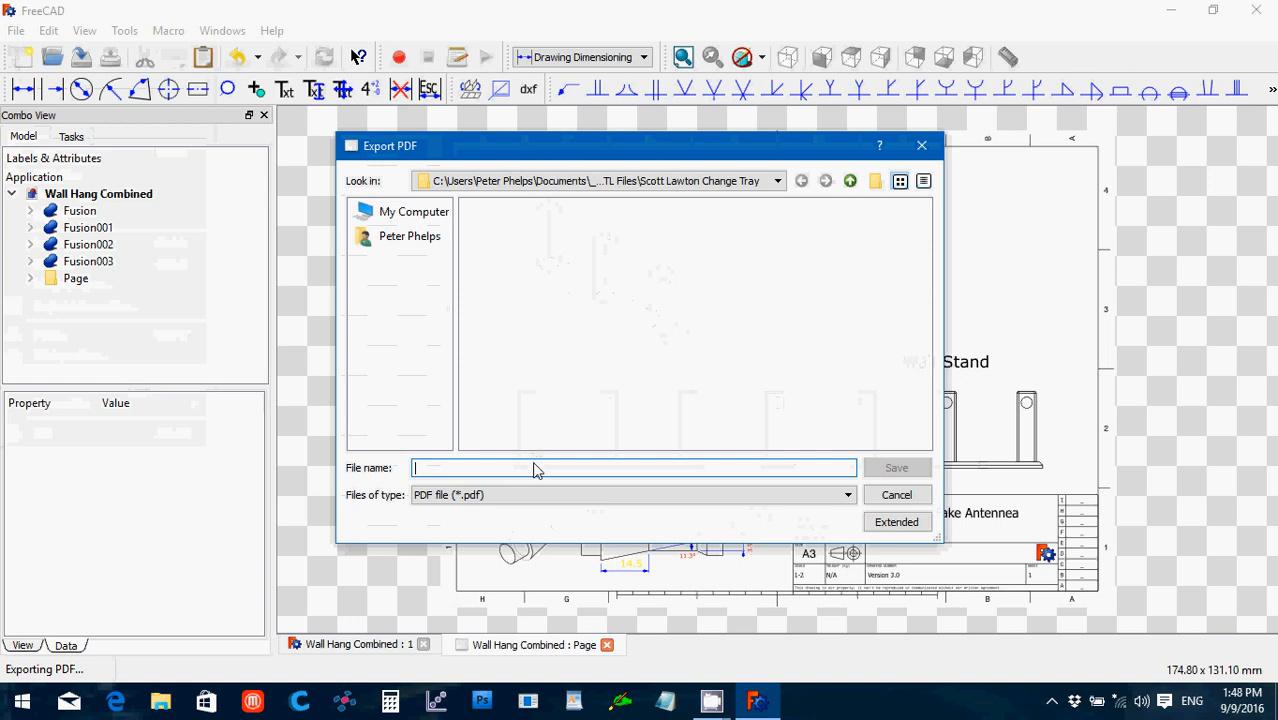
{"action": "left_click", "coordinate": [502, 180]}
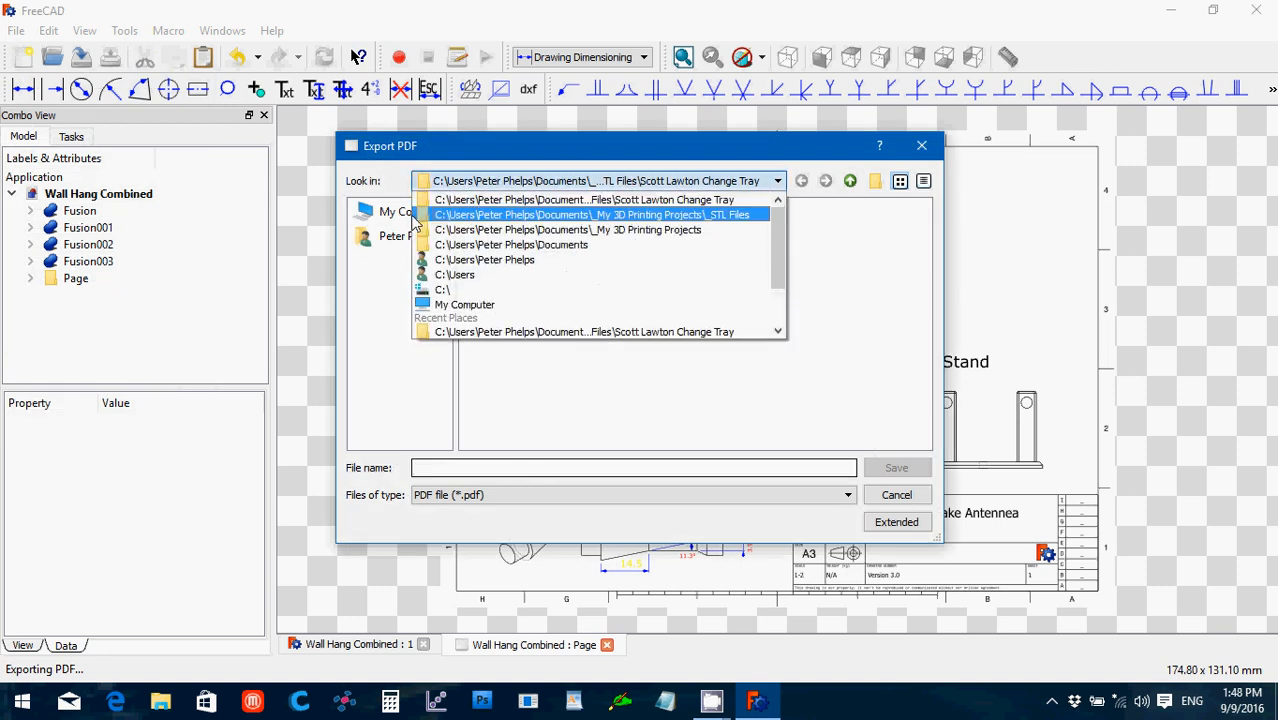
{"action": "left_click", "coordinate": [530, 230]}
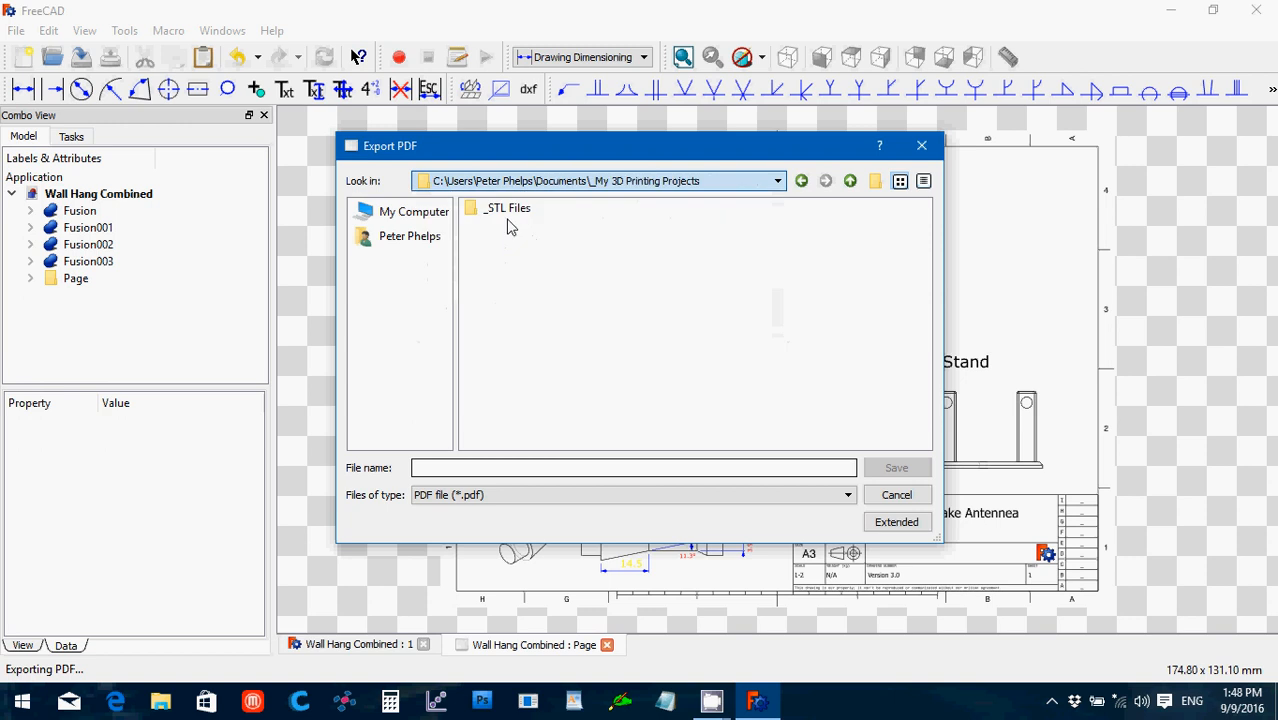
{"action": "double_click", "coordinate": [503, 211]}
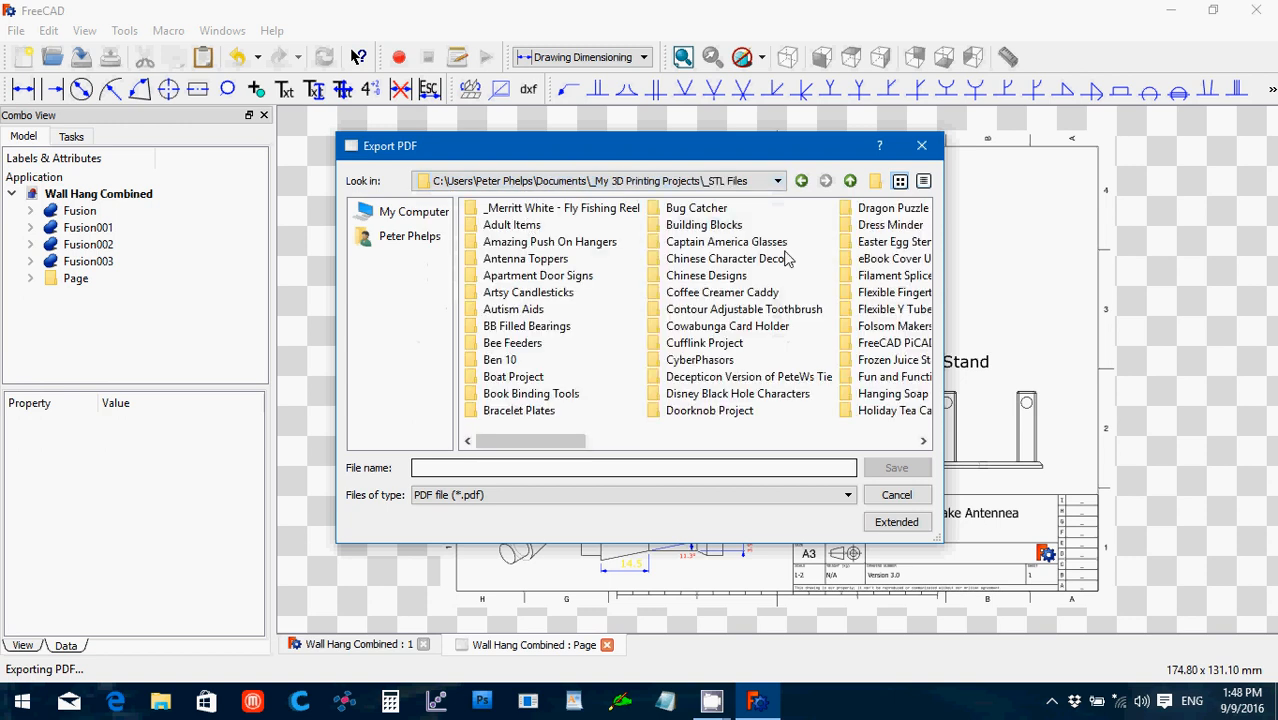
{"action": "left_click", "coordinate": [574, 262]}
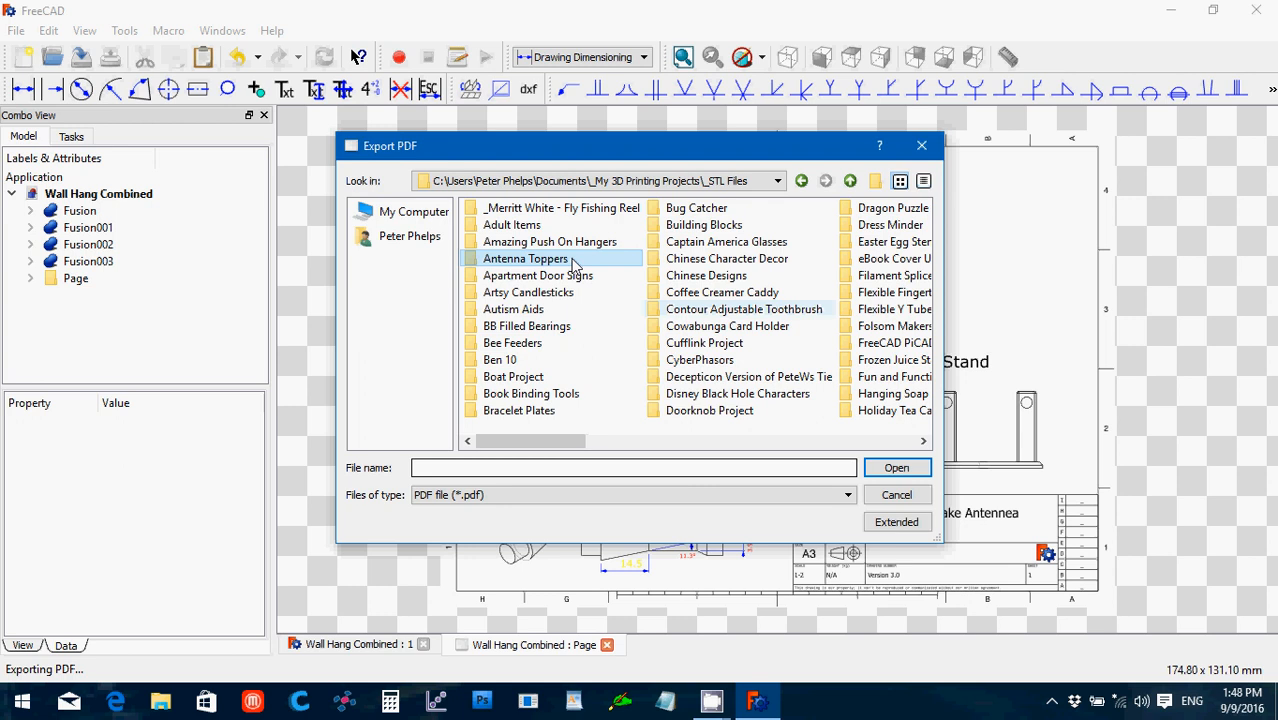
{"action": "double_click", "coordinate": [572, 263]}
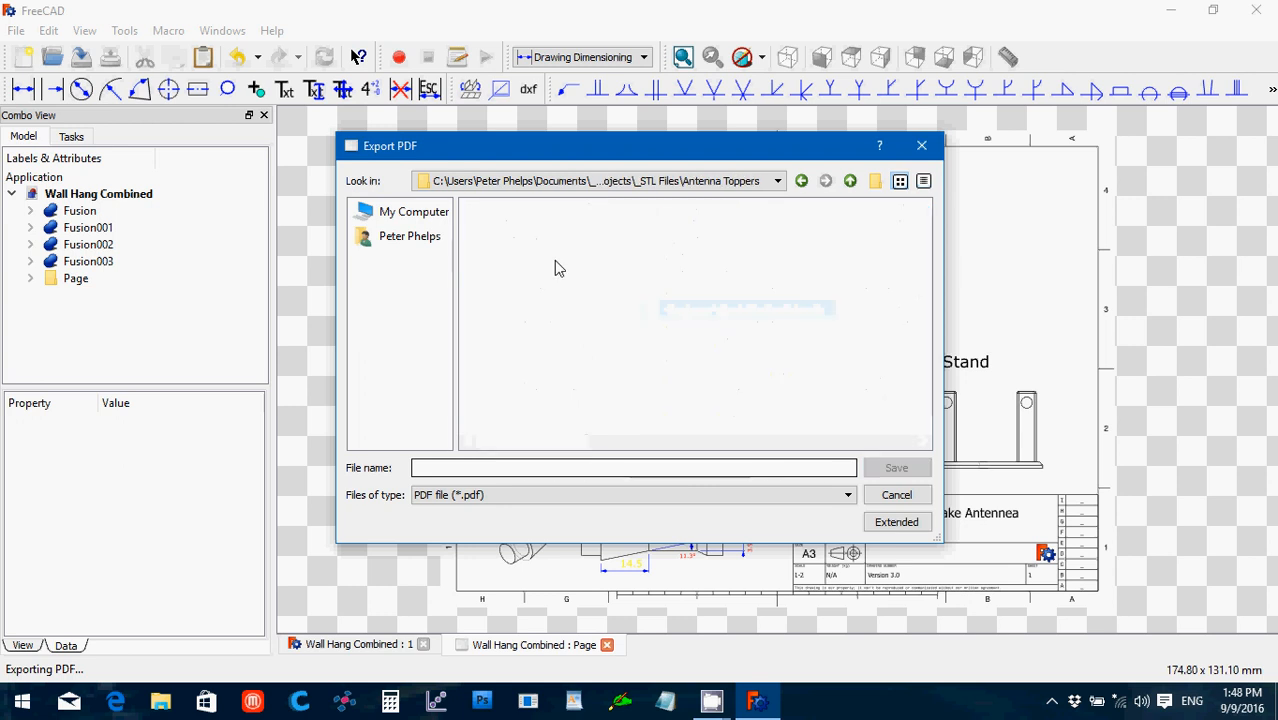
Step: Name the PDF file Wall Hanger Combined and save the export
{"action": "left_click", "coordinate": [553, 467]}
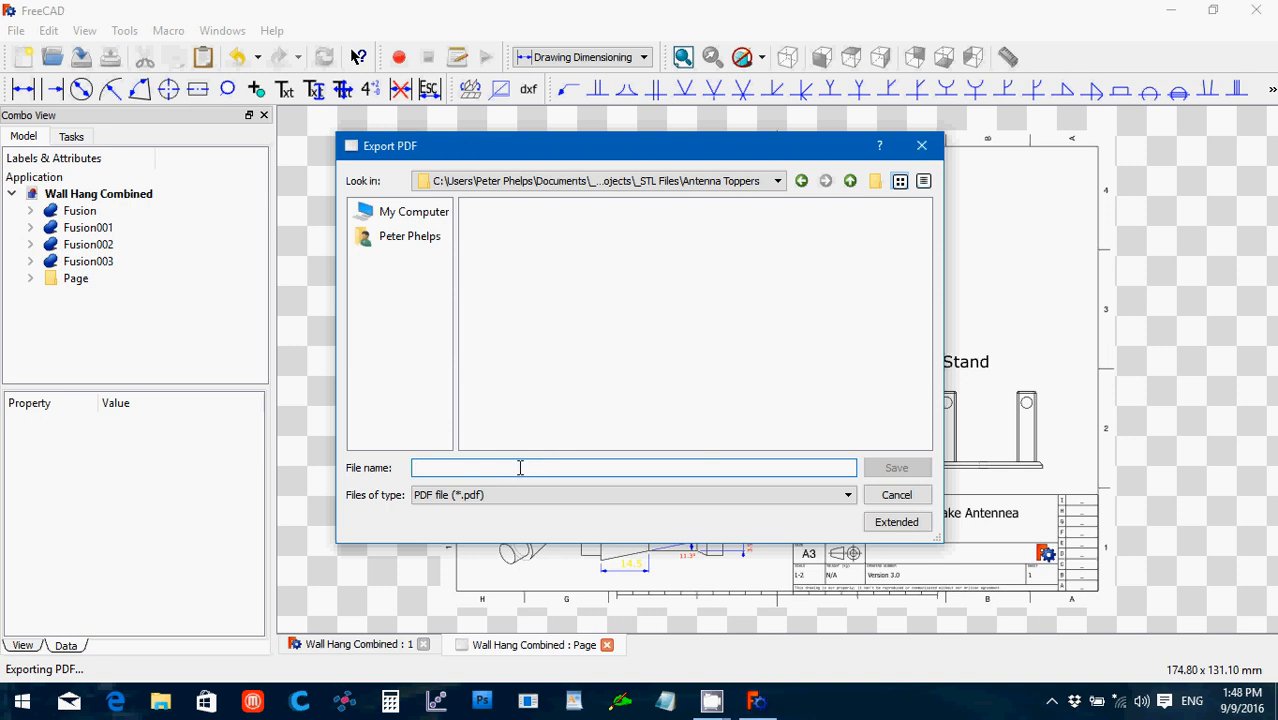
{"action": "type", "text": "W"}
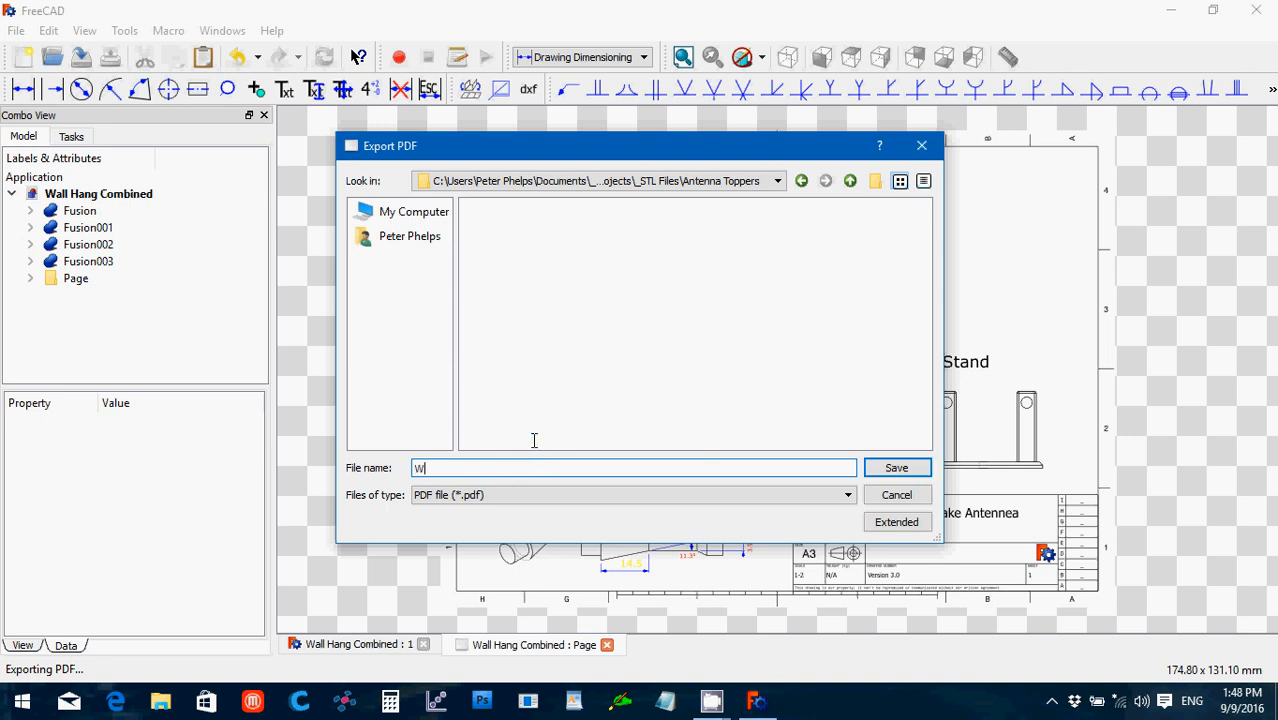
{"action": "type", "text": "all Hanger Combined"}
{"action": "left_click", "coordinate": [898, 470]}
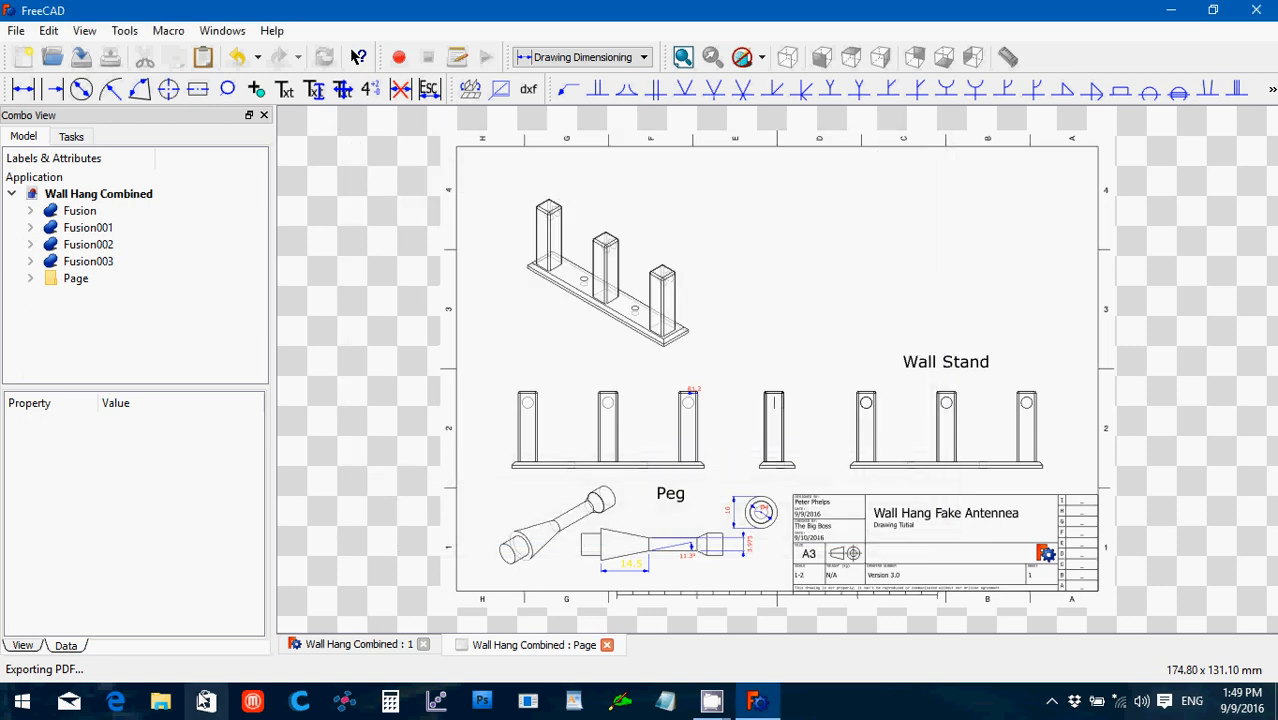
Step: Switch to File Explorer and open the Antenna Toppers folder
{"action": "left_click", "coordinate": [175, 701]}
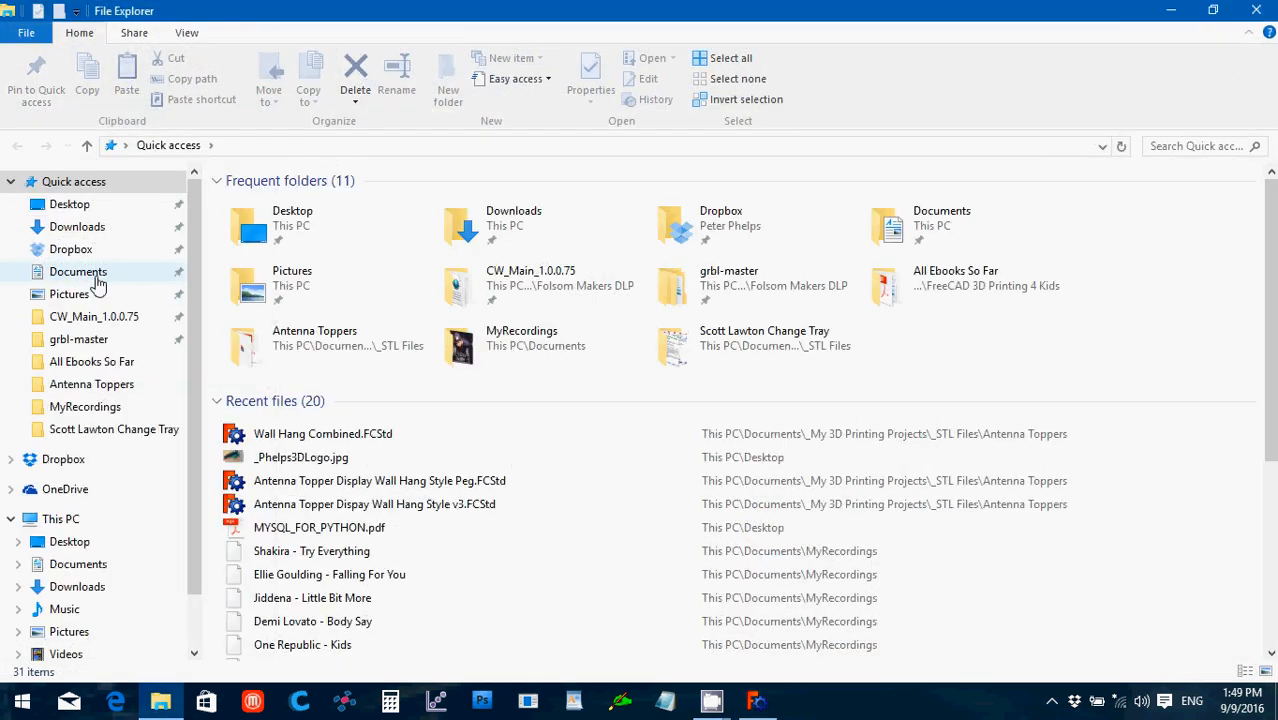
{"action": "left_click", "coordinate": [115, 386]}
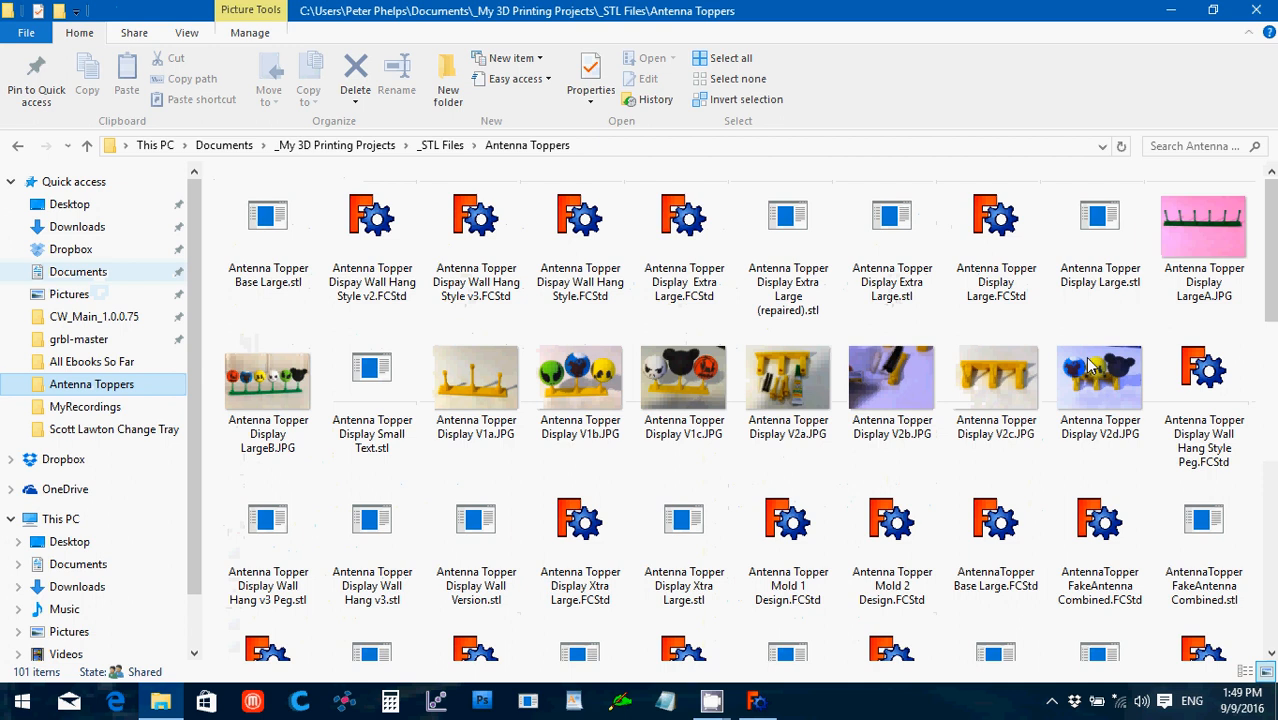
{"action": "scroll", "coordinate": [1240, 300], "scroll_direction": "down", "scroll_amount": 1}
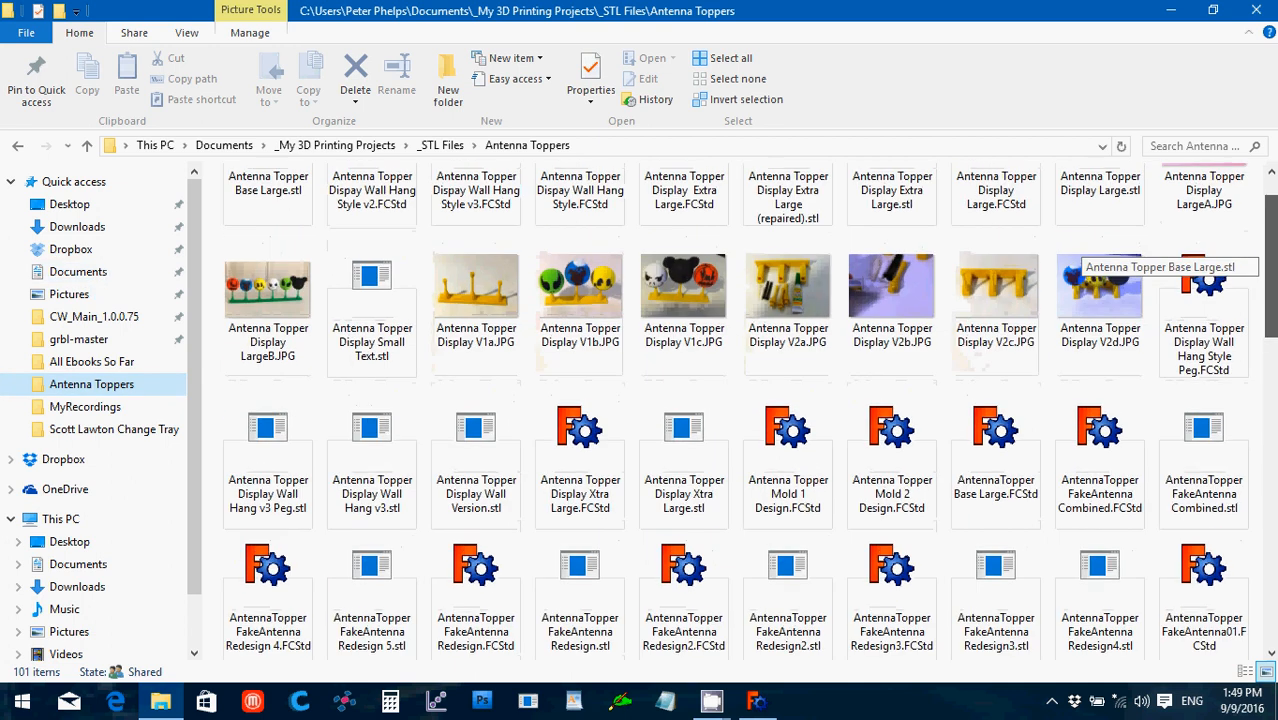
{"action": "scroll", "coordinate": [1078, 300], "scroll_direction": "up", "scroll_amount": 1}
Step: View the photos Antenna Topper Display V2c.JPG and Antenna Topper Display V2d.JPG one after the other, closing each
{"action": "left_click", "coordinate": [1022, 385]}
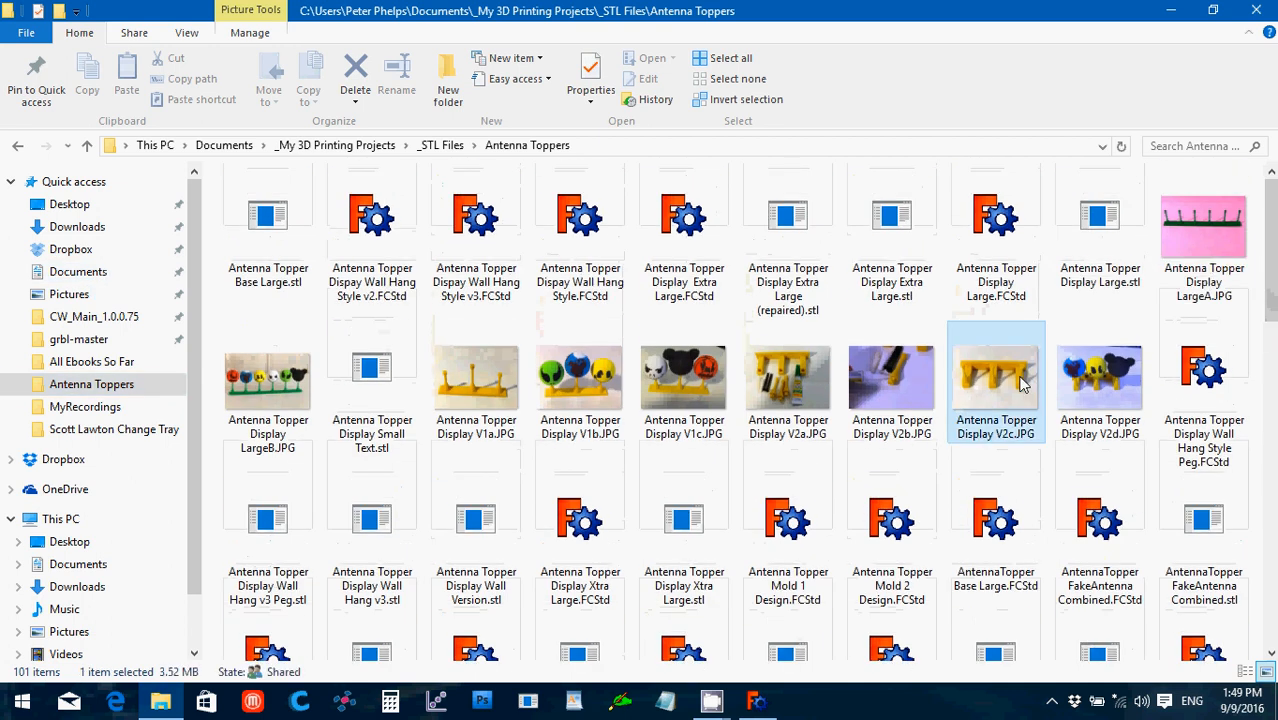
{"action": "double_click", "coordinate": [1022, 385]}
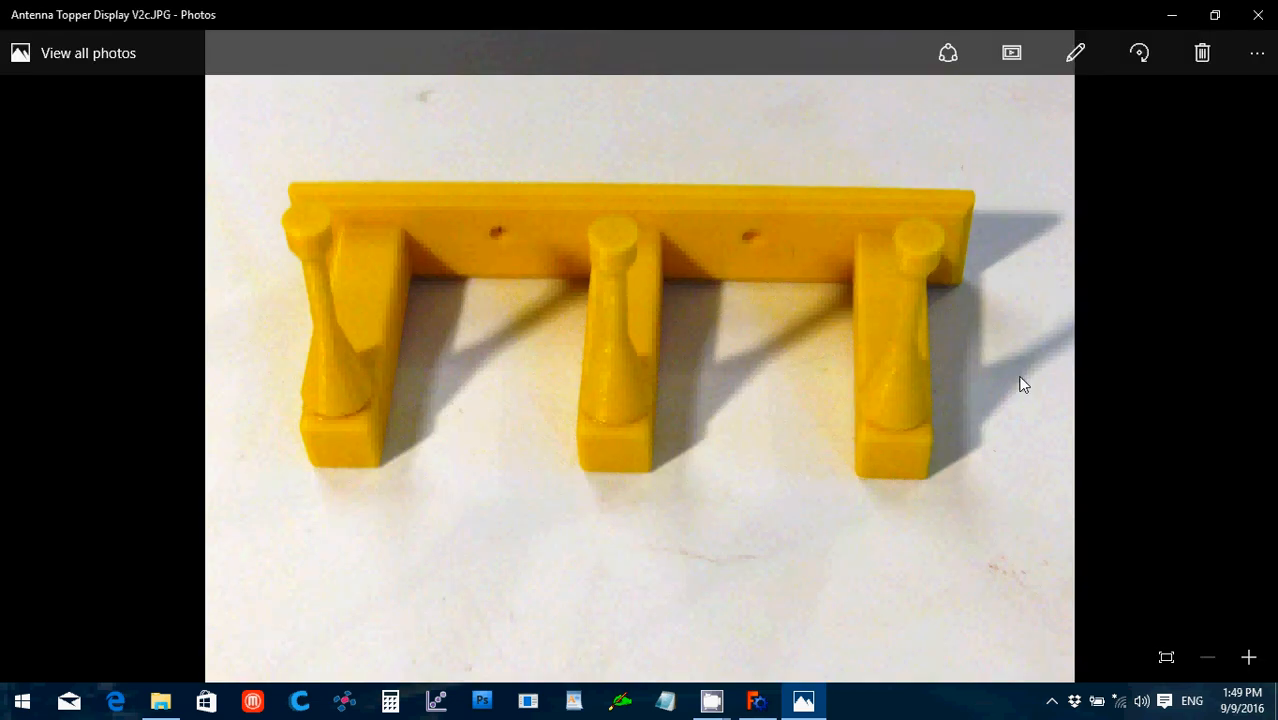
{"action": "left_click", "coordinate": [1257, 14]}
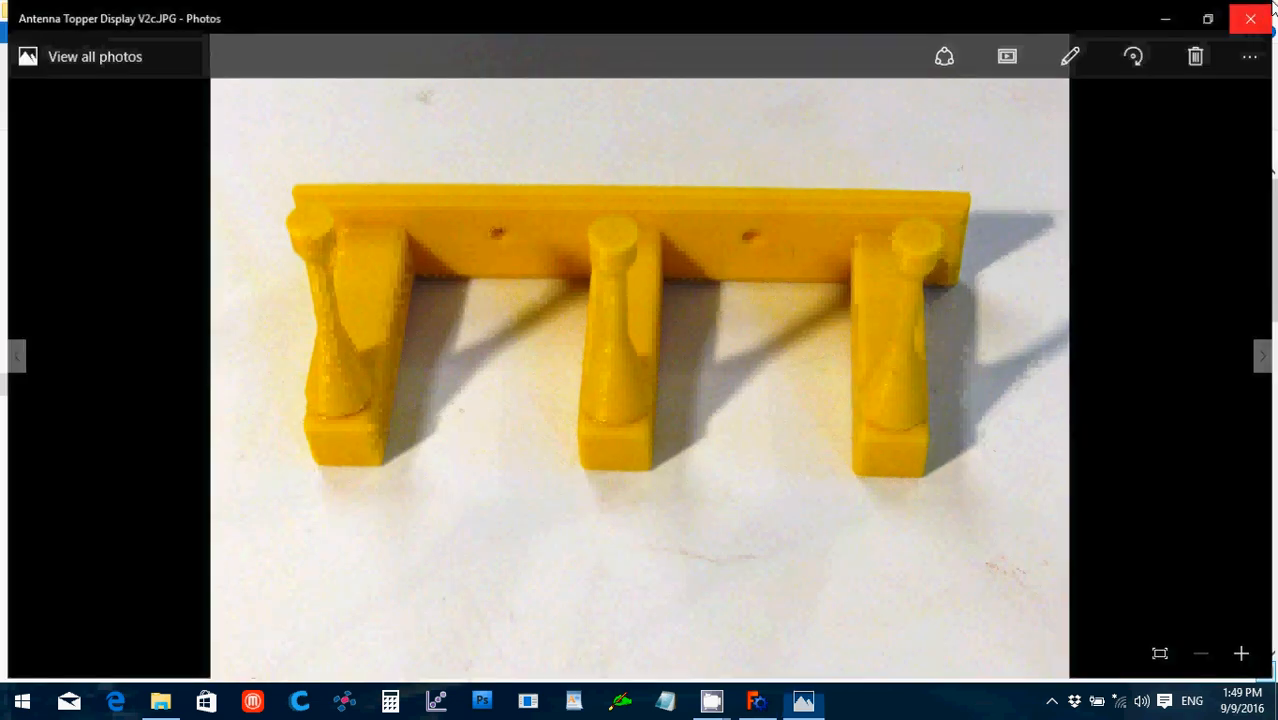
{"action": "left_click", "coordinate": [1143, 387]}
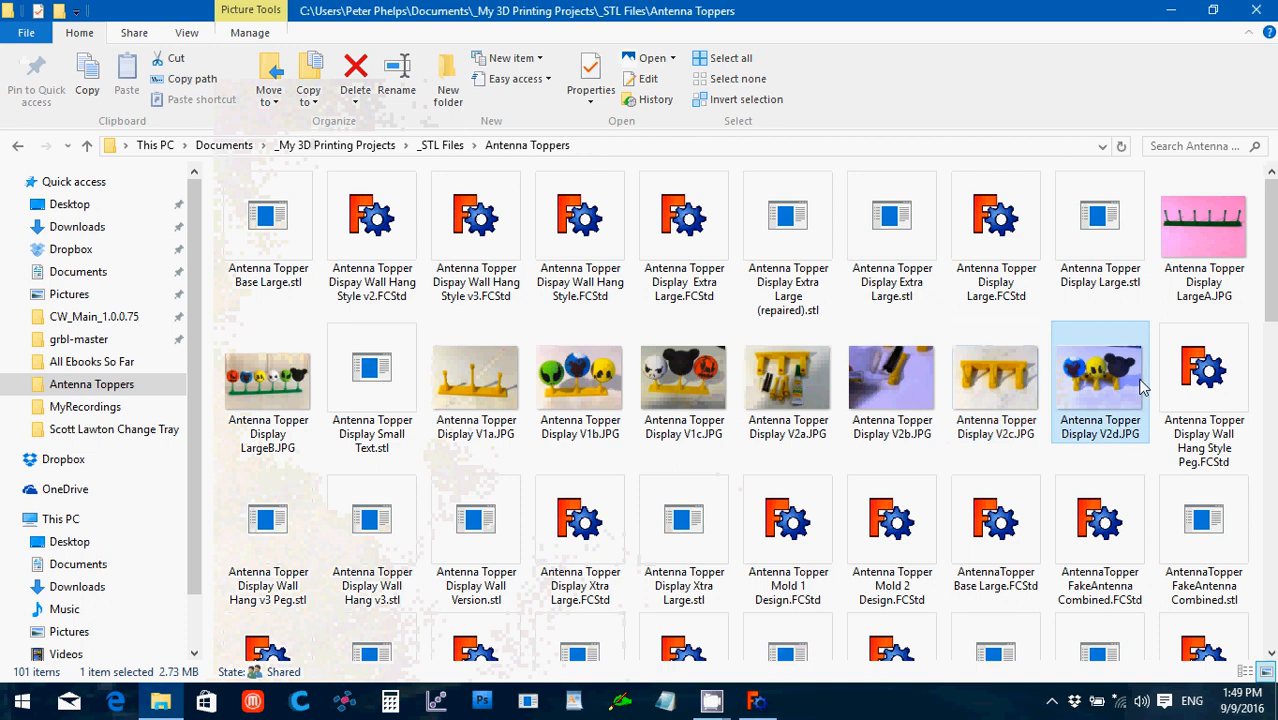
{"action": "double_click", "coordinate": [1143, 387]}
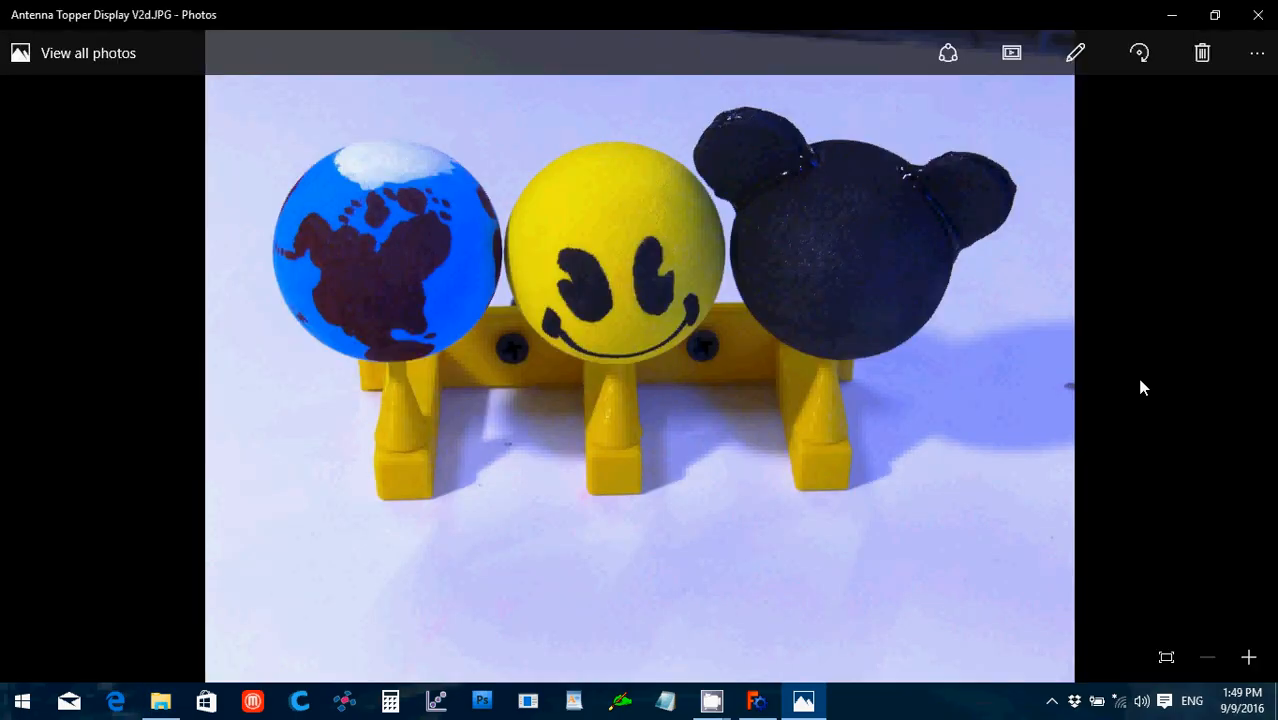
{"action": "left_click", "coordinate": [1264, 22]}
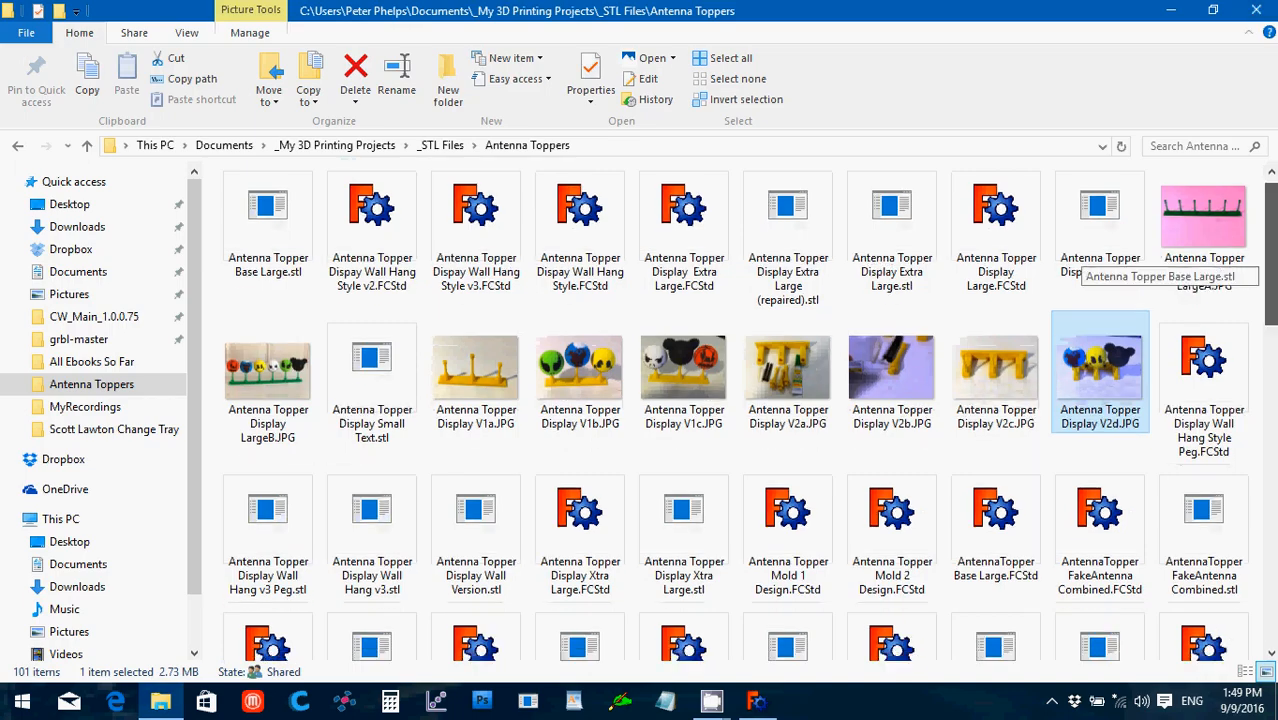
Step: Find Wall Hanger Combined.pdf at the end of the Antenna Toppers folder and open it to check the exported drawing
{"action": "scroll", "coordinate": [1078, 258], "scroll_direction": "down", "scroll_amount": 10}
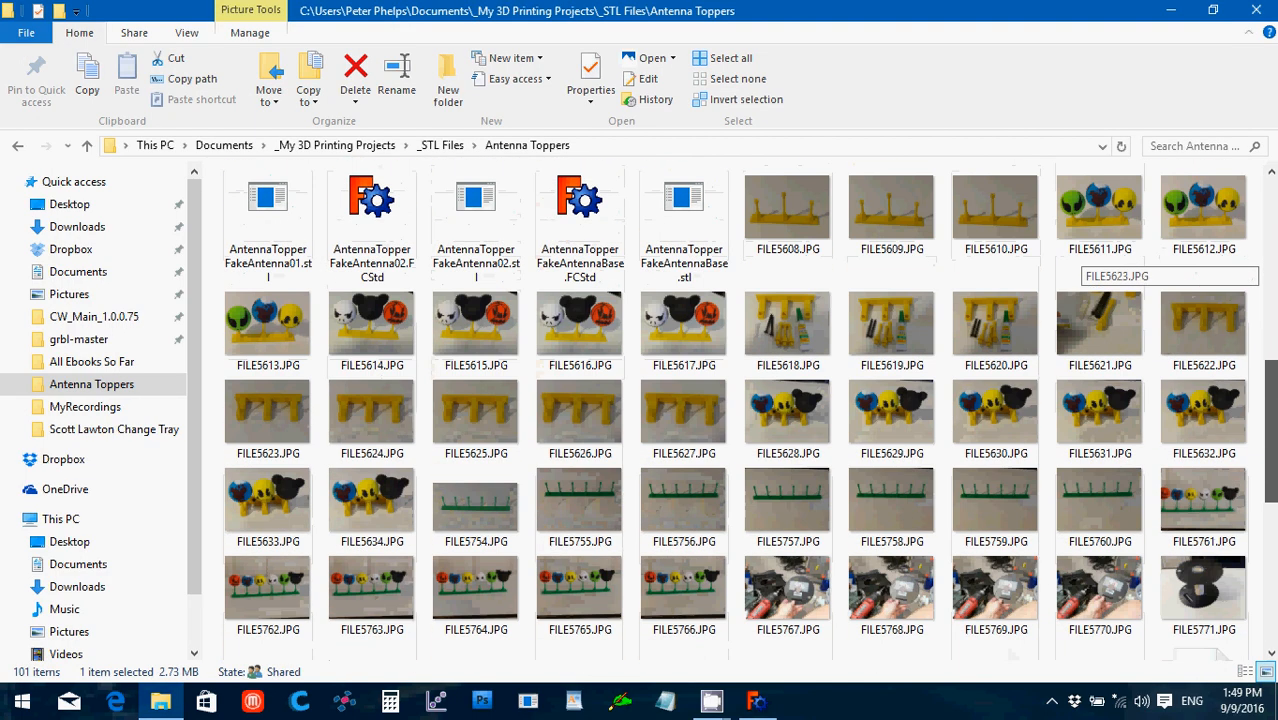
{"action": "left_click_drag", "start_coordinate": [1271, 475], "coordinate": [1259, 652]}
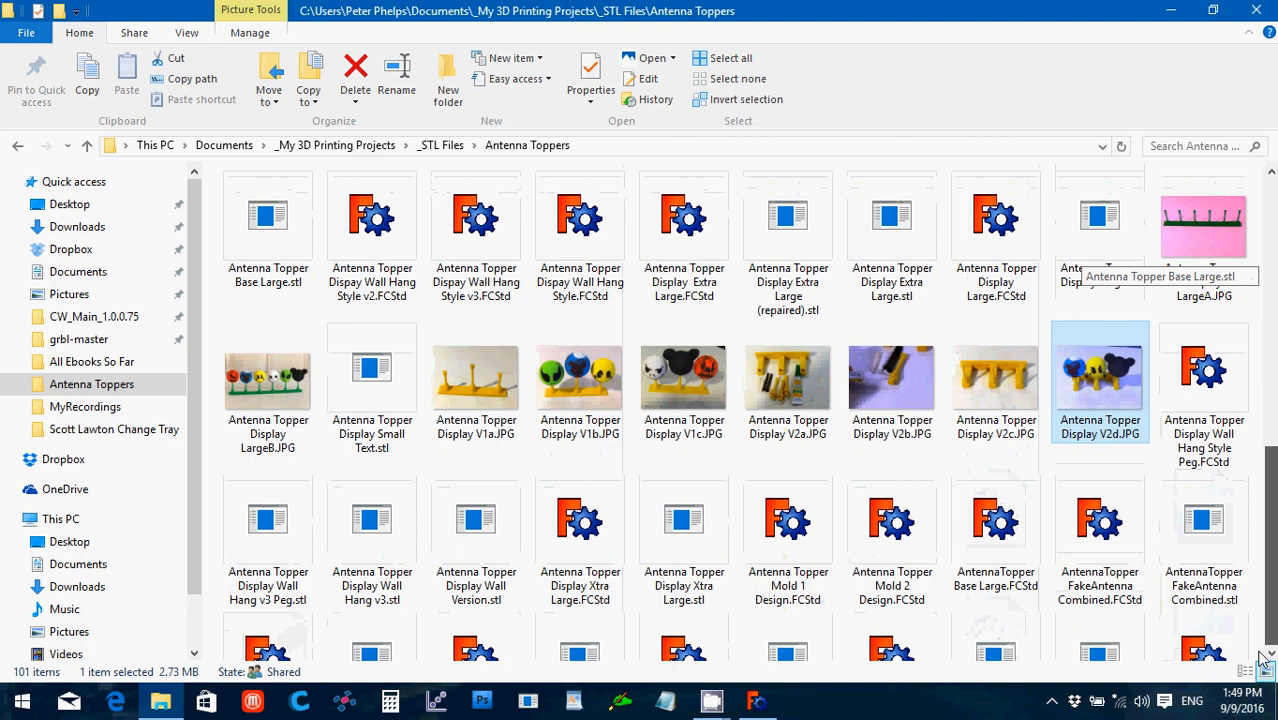
{"action": "left_click", "coordinate": [255, 600]}
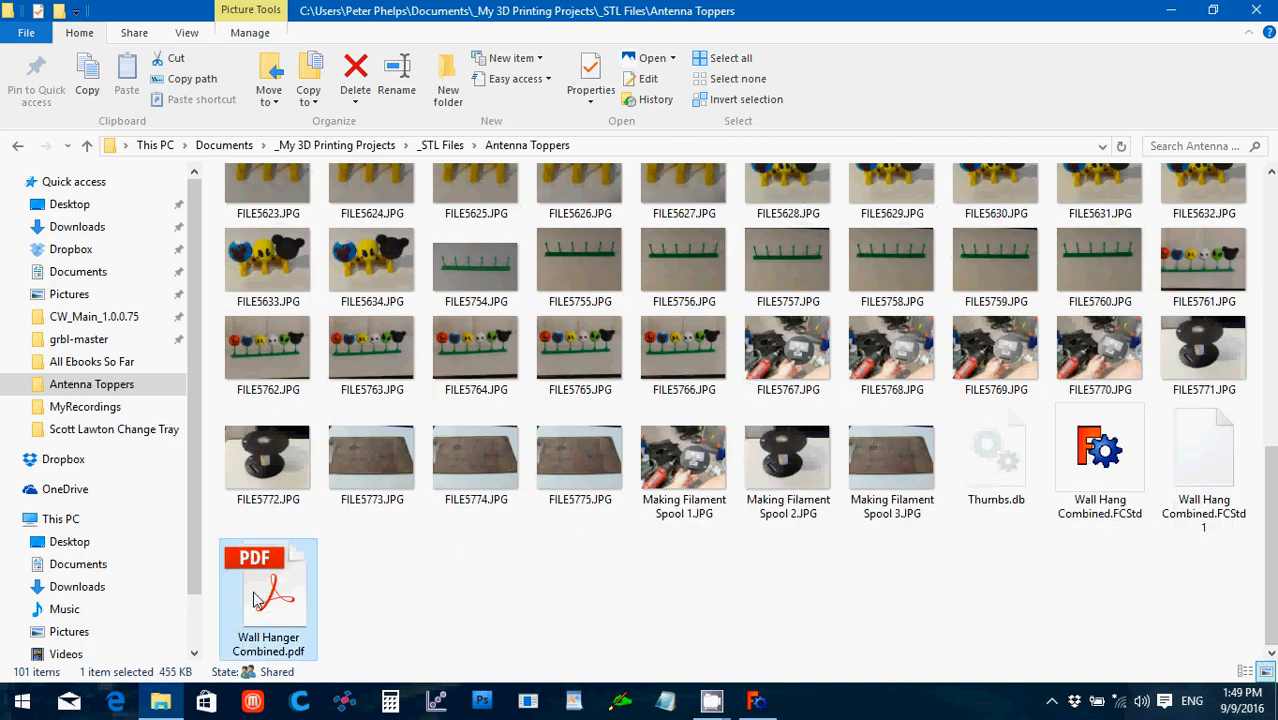
{"action": "double_click", "coordinate": [255, 600]}
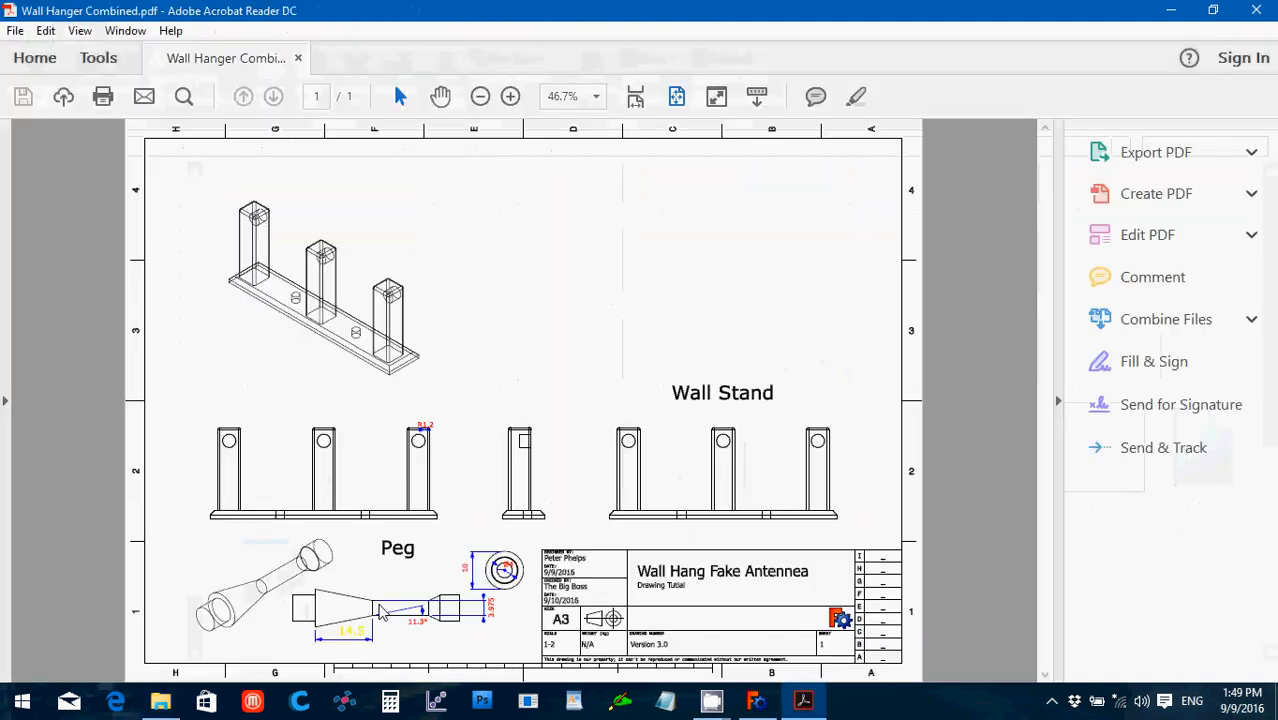